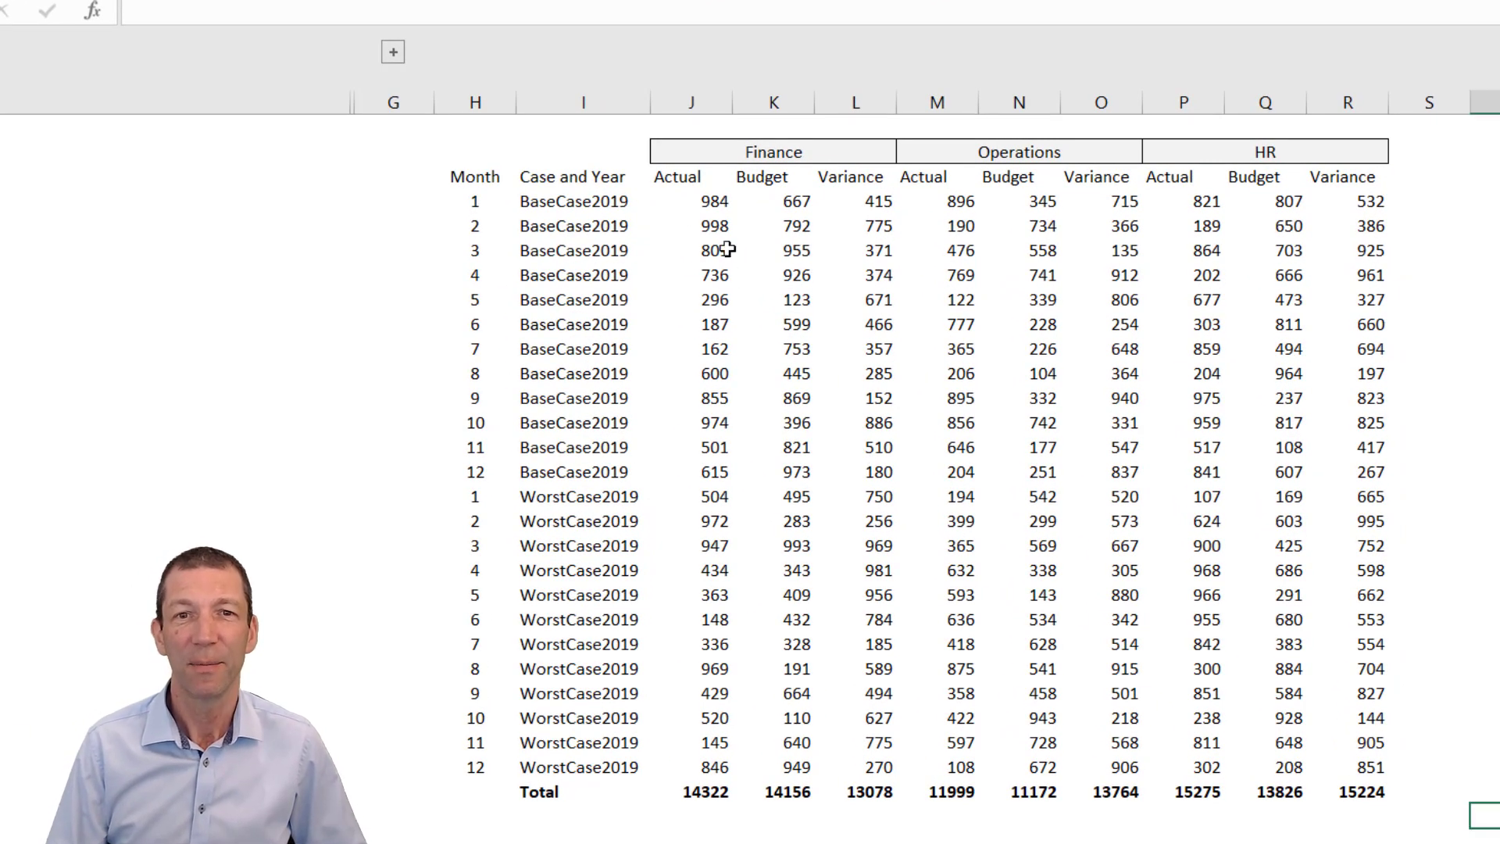
- Highlight the Finance, Operations and HR blocks, case labels and month numbers in the budget report
{"action": "left_click_drag", "start_coordinate": [691, 159], "coordinate": [1247, 155]}
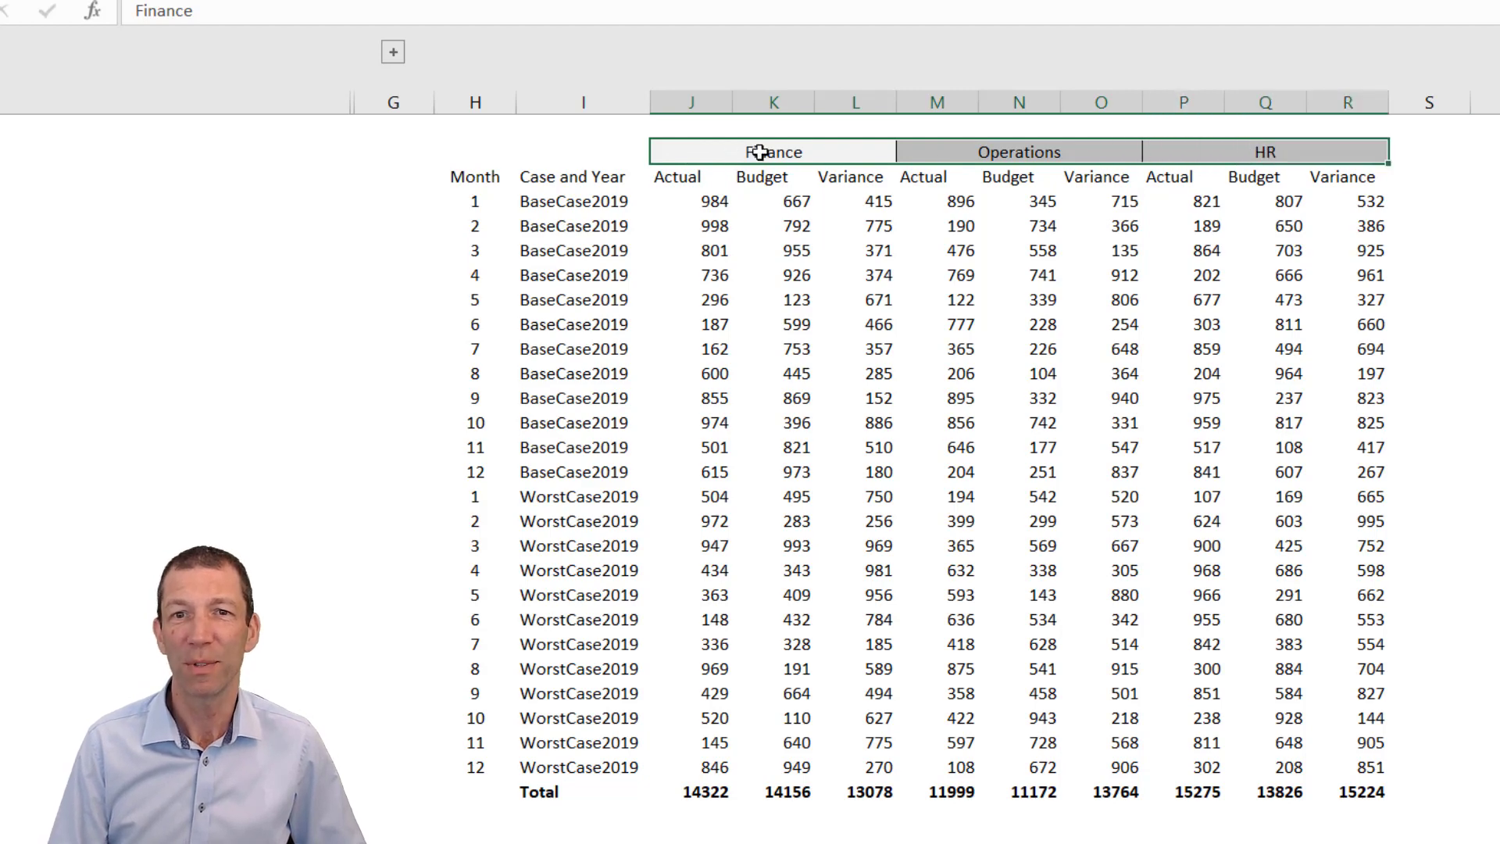
{"action": "left_click_drag", "start_coordinate": [686, 150], "coordinate": [739, 688]}
{"action": "left_click_drag", "start_coordinate": [949, 145], "coordinate": [1016, 252]}
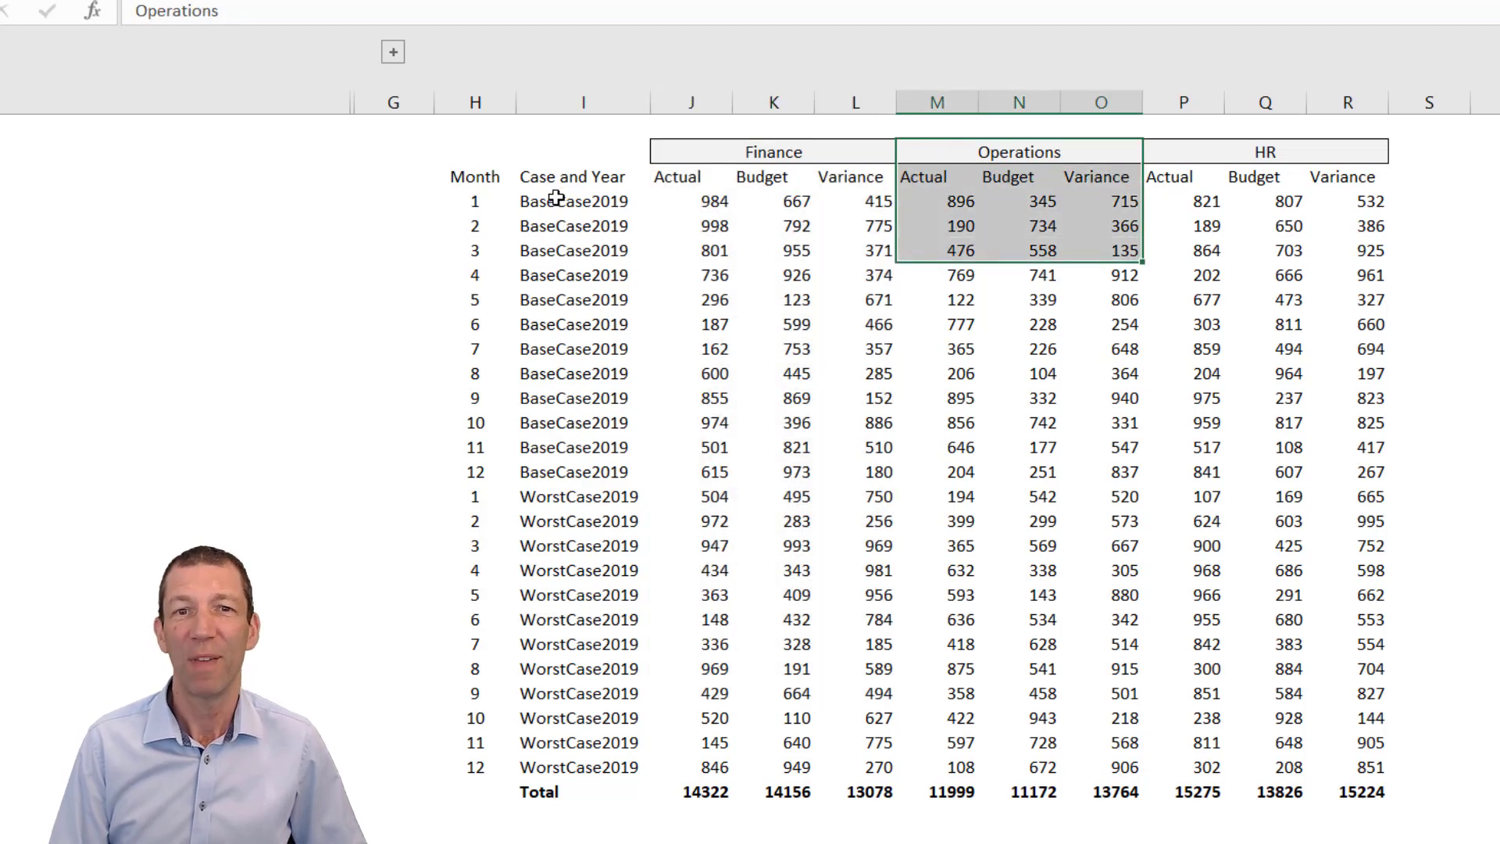
{"action": "left_click_drag", "start_coordinate": [556, 199], "coordinate": [569, 767]}
{"action": "left_click_drag", "start_coordinate": [464, 203], "coordinate": [475, 770]}
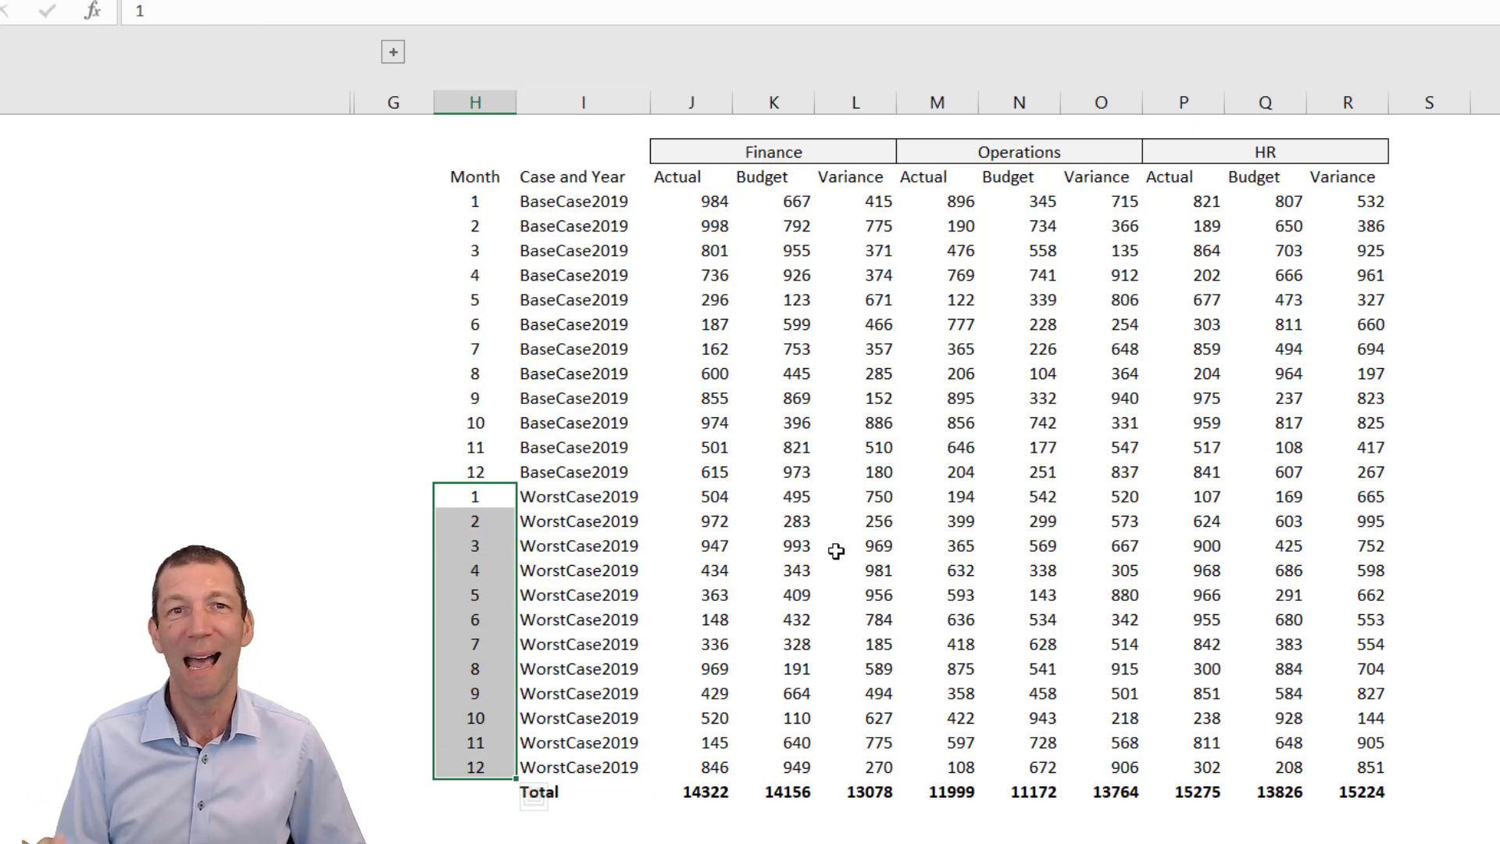
- Expand columns B–F and highlight the target table's Department, Element, Date, Base Case and Worst Case columns
{"action": "left_click", "coordinate": [393, 55]}
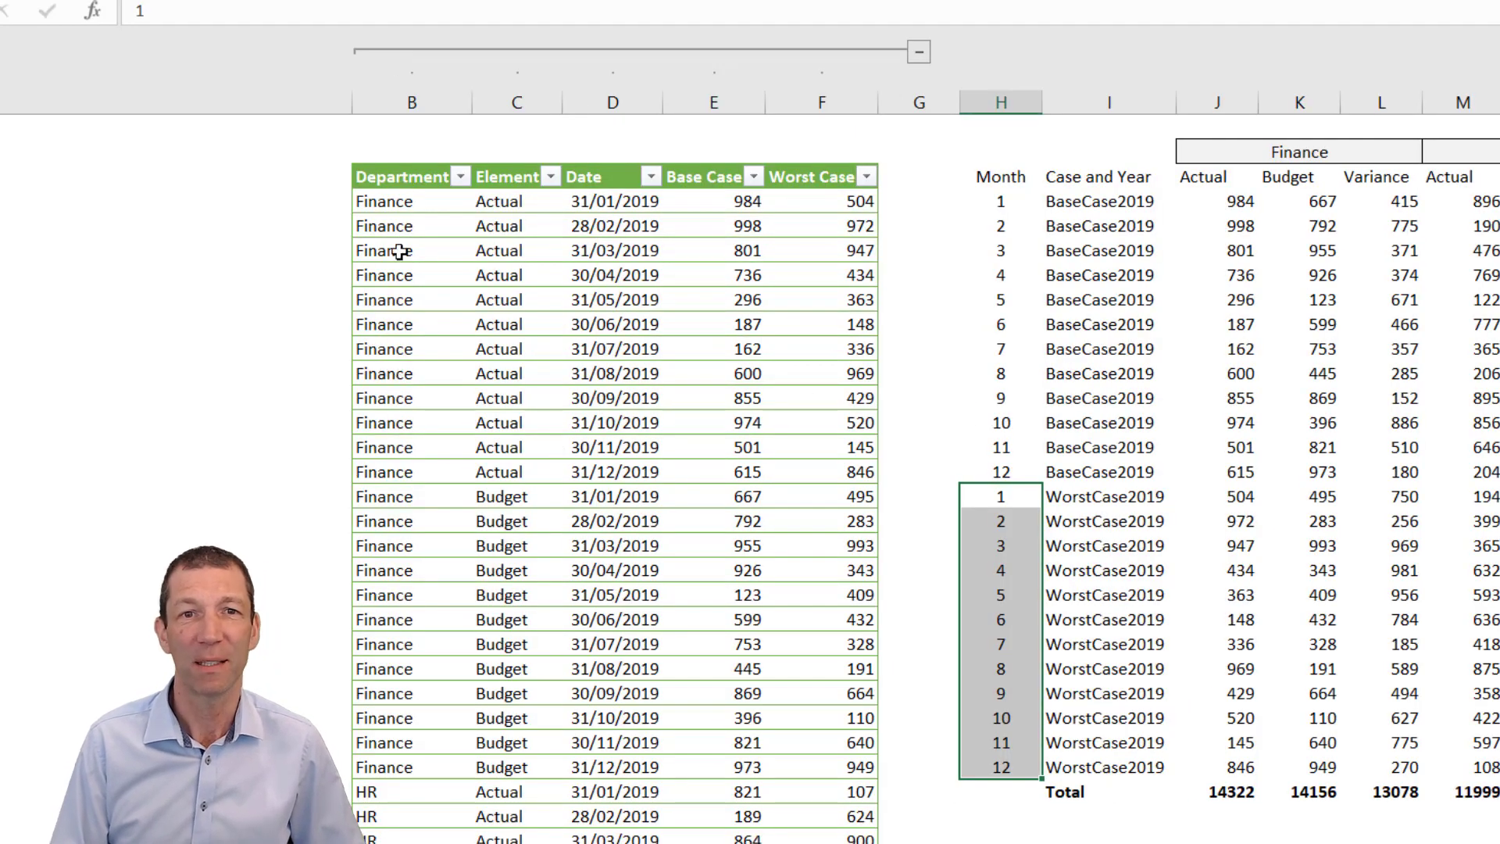
{"action": "left_click_drag", "start_coordinate": [402, 178], "coordinate": [443, 139]}
{"action": "scroll", "coordinate": [468, 312], "scroll_direction": "up", "scroll_amount": 6}
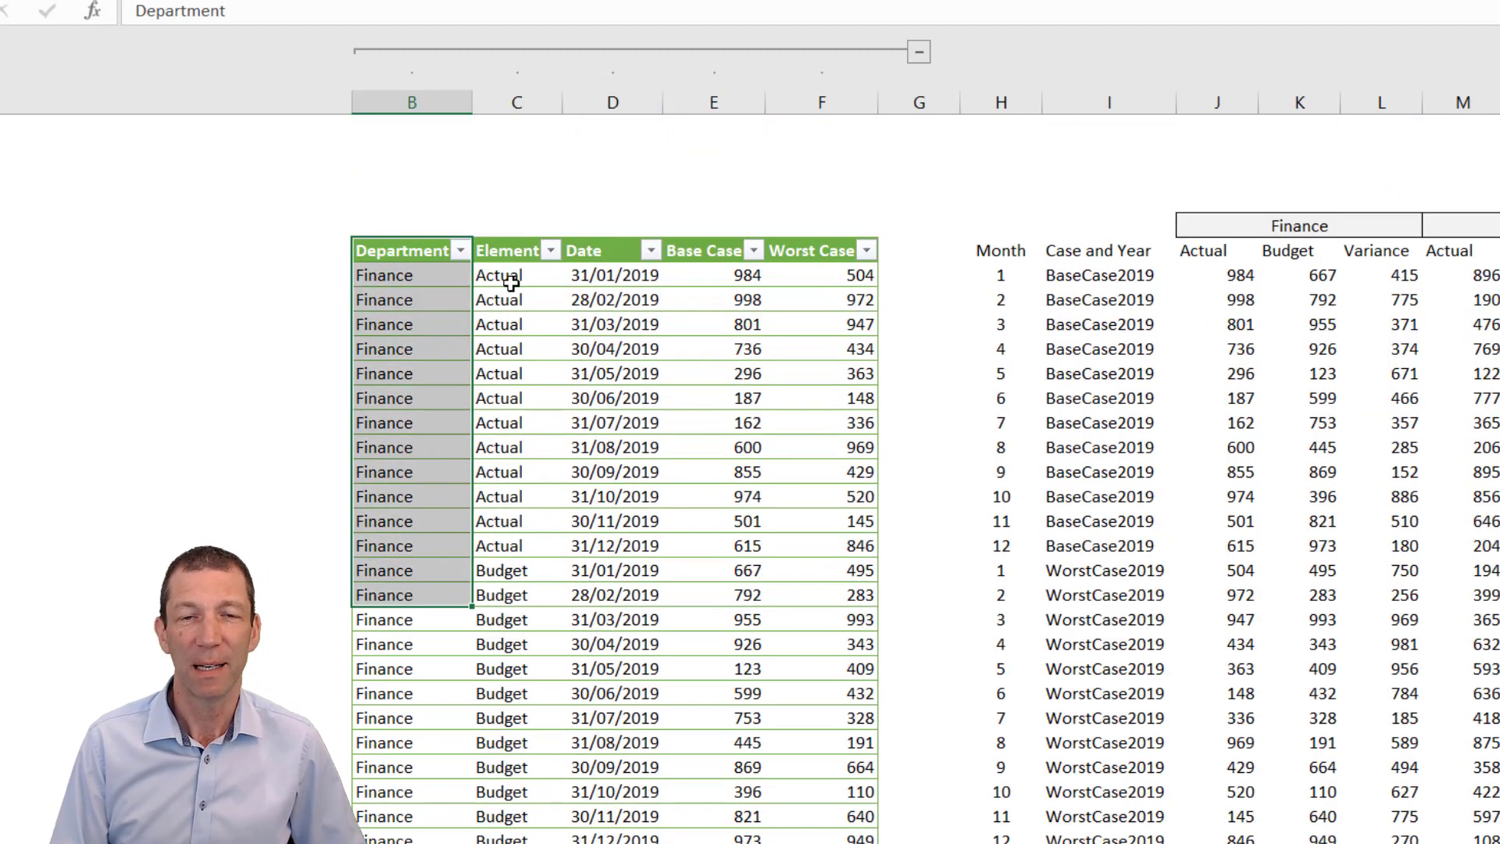
{"action": "left_click_drag", "start_coordinate": [512, 269], "coordinate": [516, 791]}
{"action": "left_click_drag", "start_coordinate": [606, 275], "coordinate": [578, 769]}
{"action": "left_click_drag", "start_coordinate": [710, 249], "coordinate": [804, 648]}
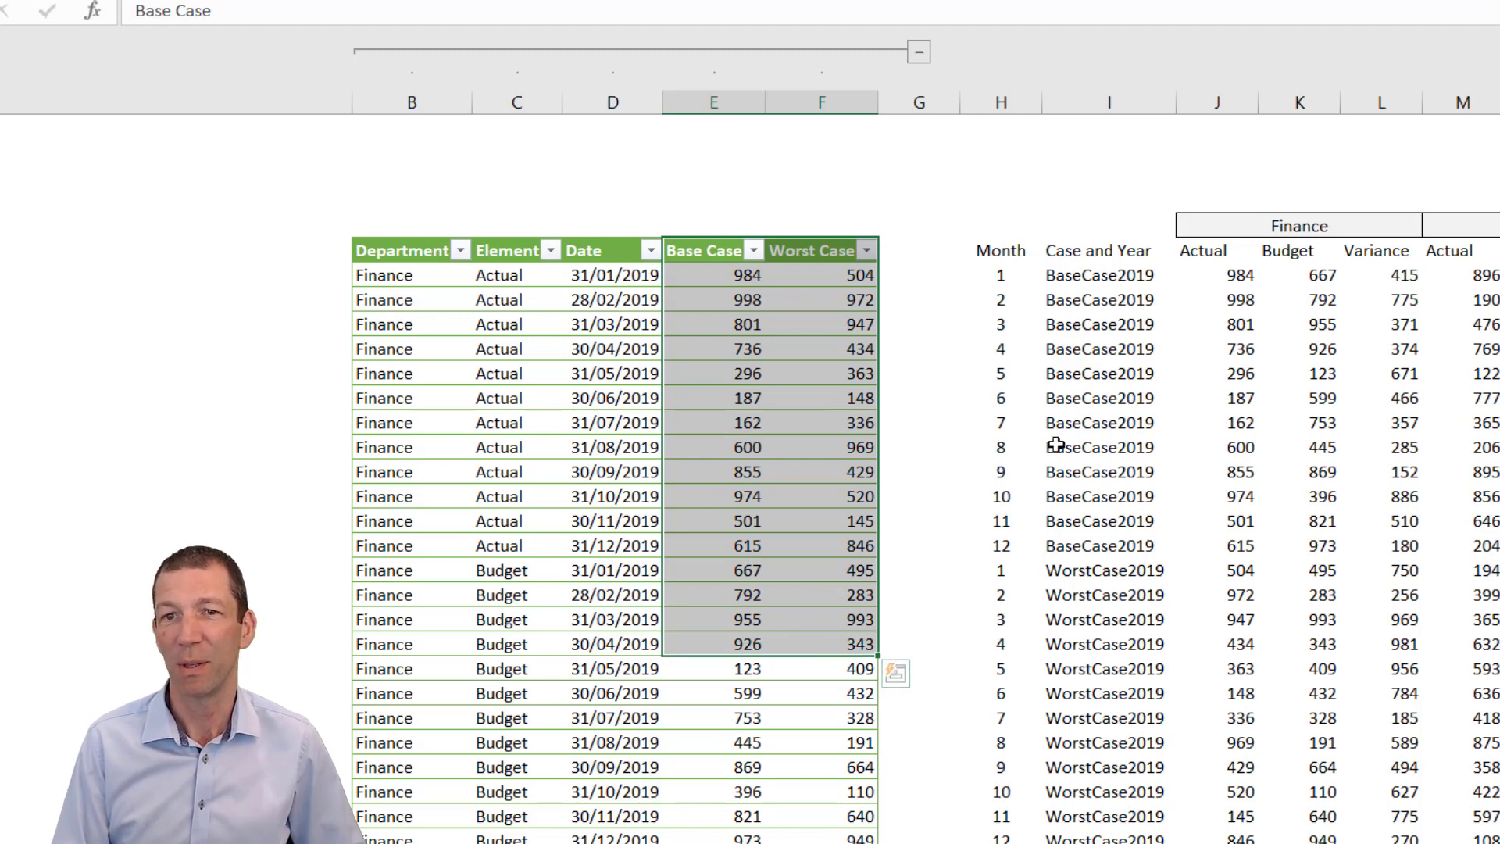
{"action": "left_click", "coordinate": [713, 251]}
{"action": "left_click", "coordinate": [809, 257]}
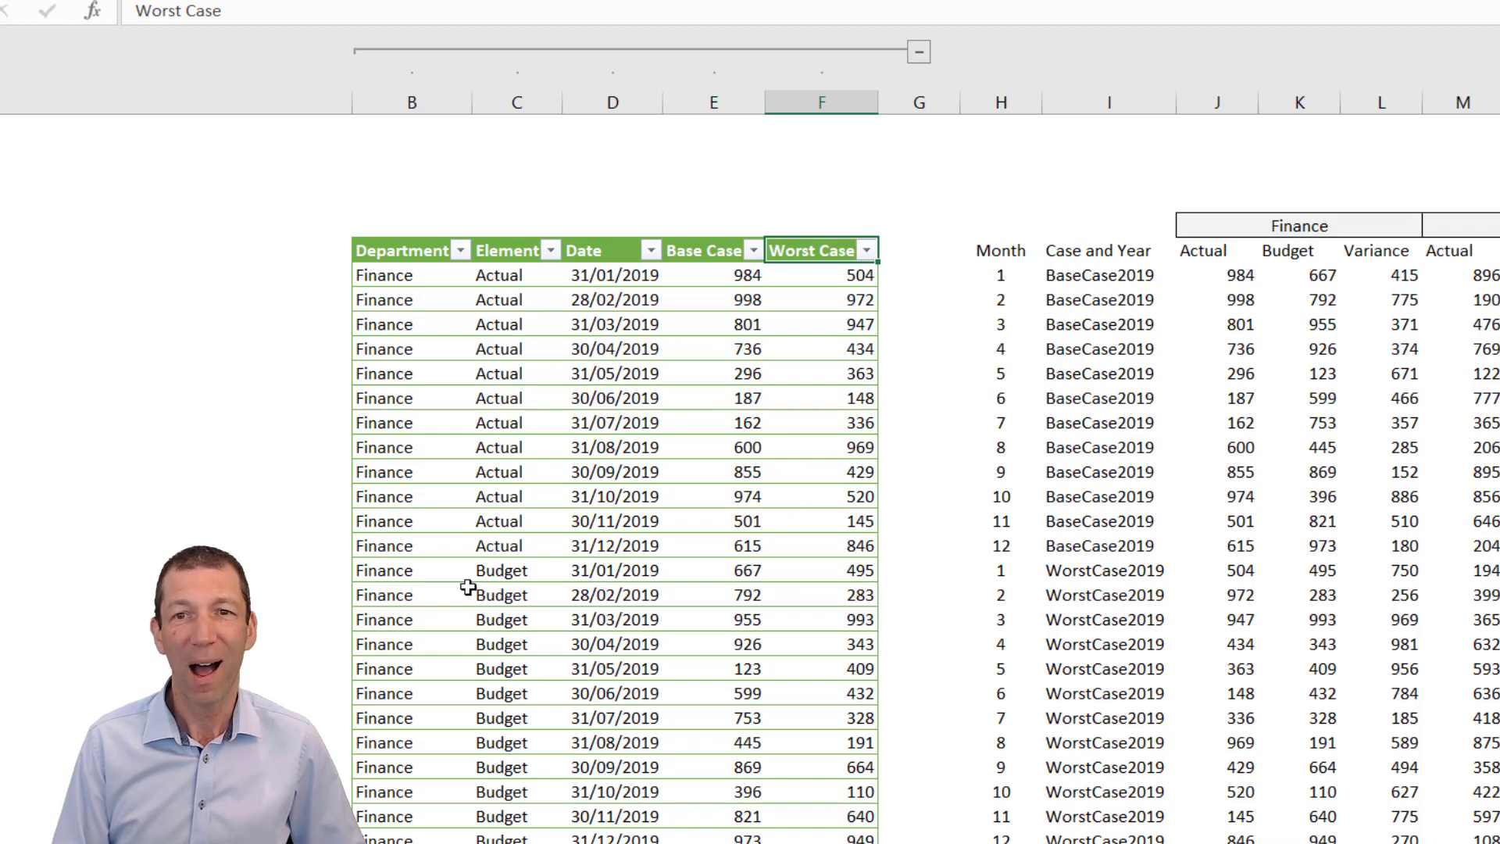
- Select H5:R31, covering headers through totals, and name the range Data in the Name Box
{"action": "left_click", "coordinate": [1224, 447]}
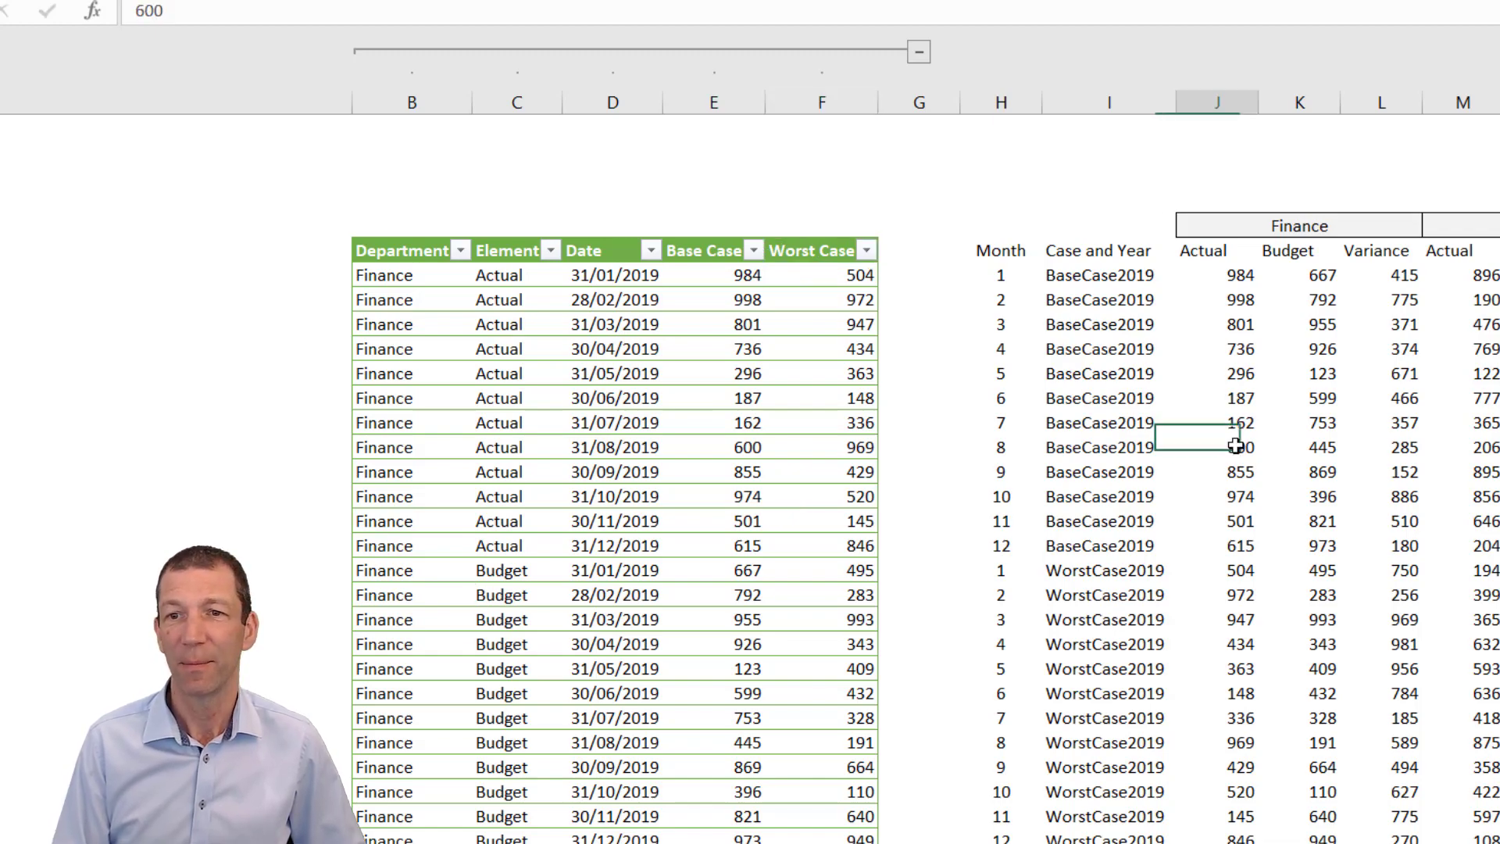
{"action": "scroll", "coordinate": [750, 469], "scroll_direction": "right", "scroll_amount": 5}
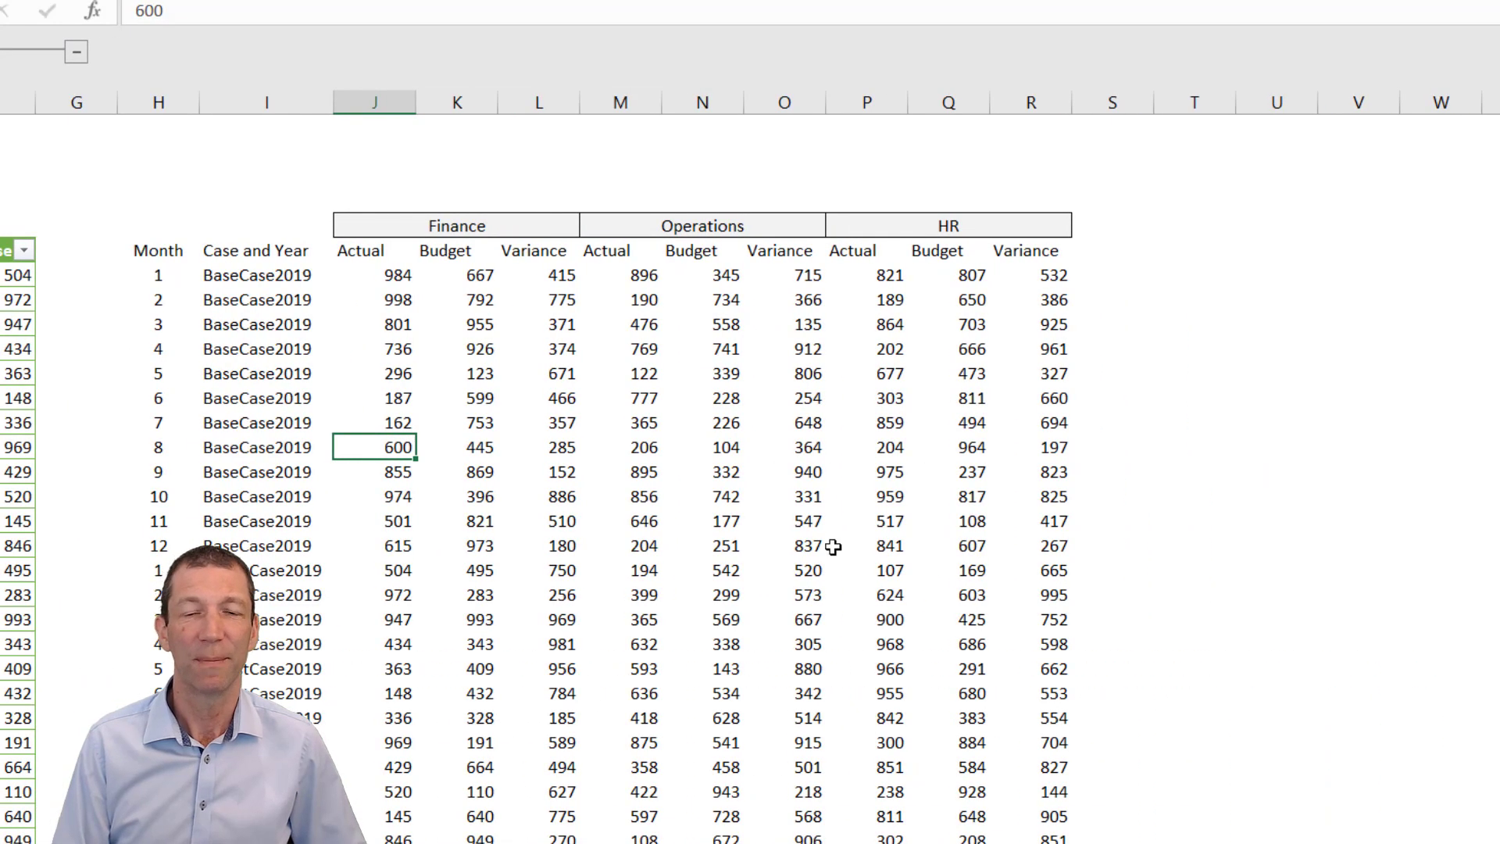
{"action": "scroll", "coordinate": [503, 453], "scroll_direction": "down", "scroll_amount": 1}
{"action": "mouse_move", "coordinate": [133, 147]}
{"action": "left_mouse_down"}
{"action": "mouse_move", "coordinate": [857, 321]}
{"action": "mouse_move", "coordinate": [968, 670]}
{"action": "mouse_move", "coordinate": [966, 790]}
{"action": "left_mouse_up"}
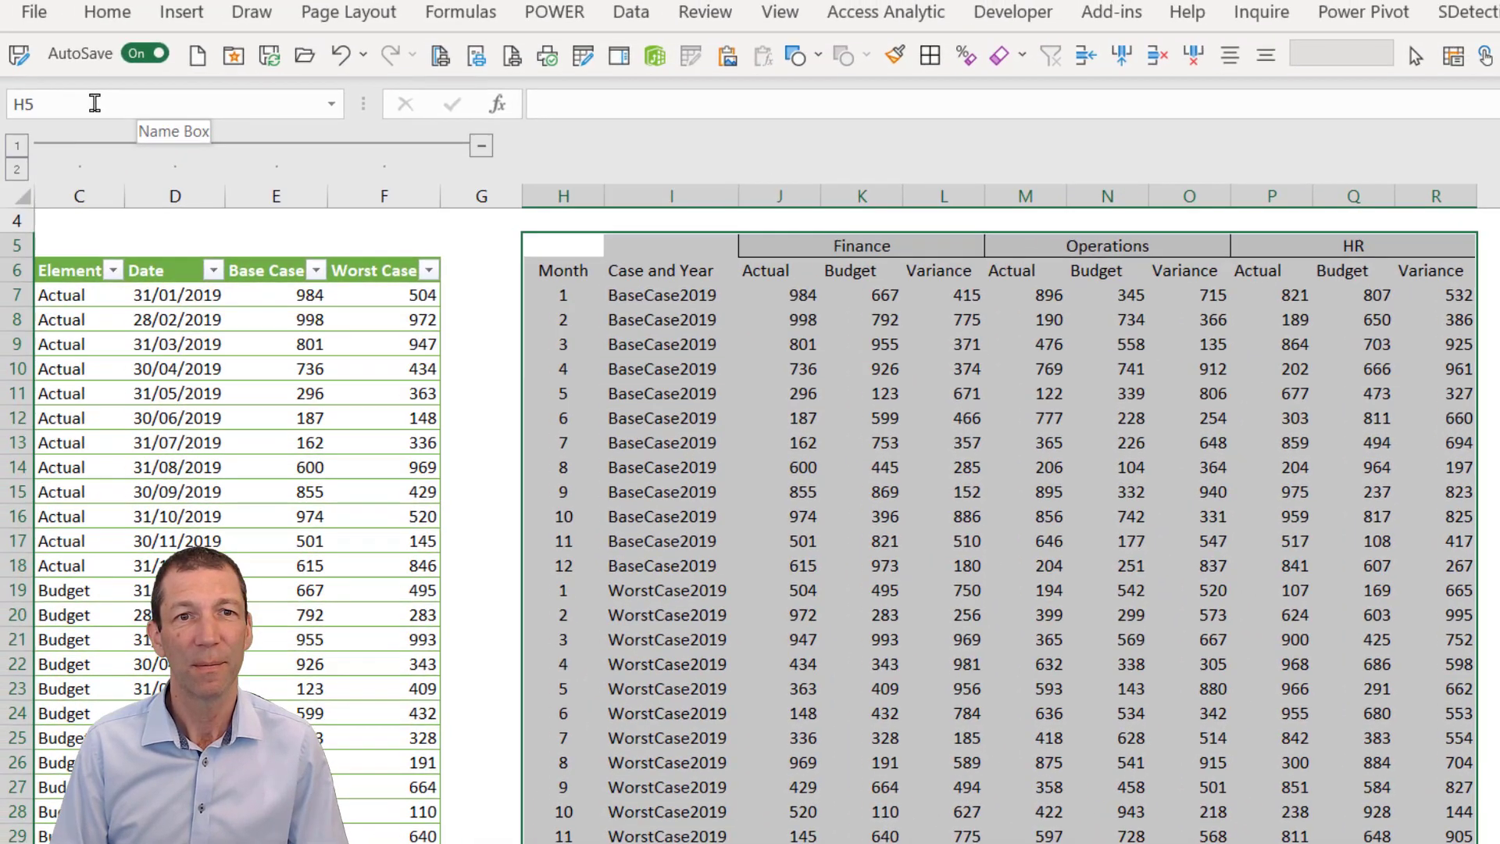
{"action": "left_click", "coordinate": [195, 104]}
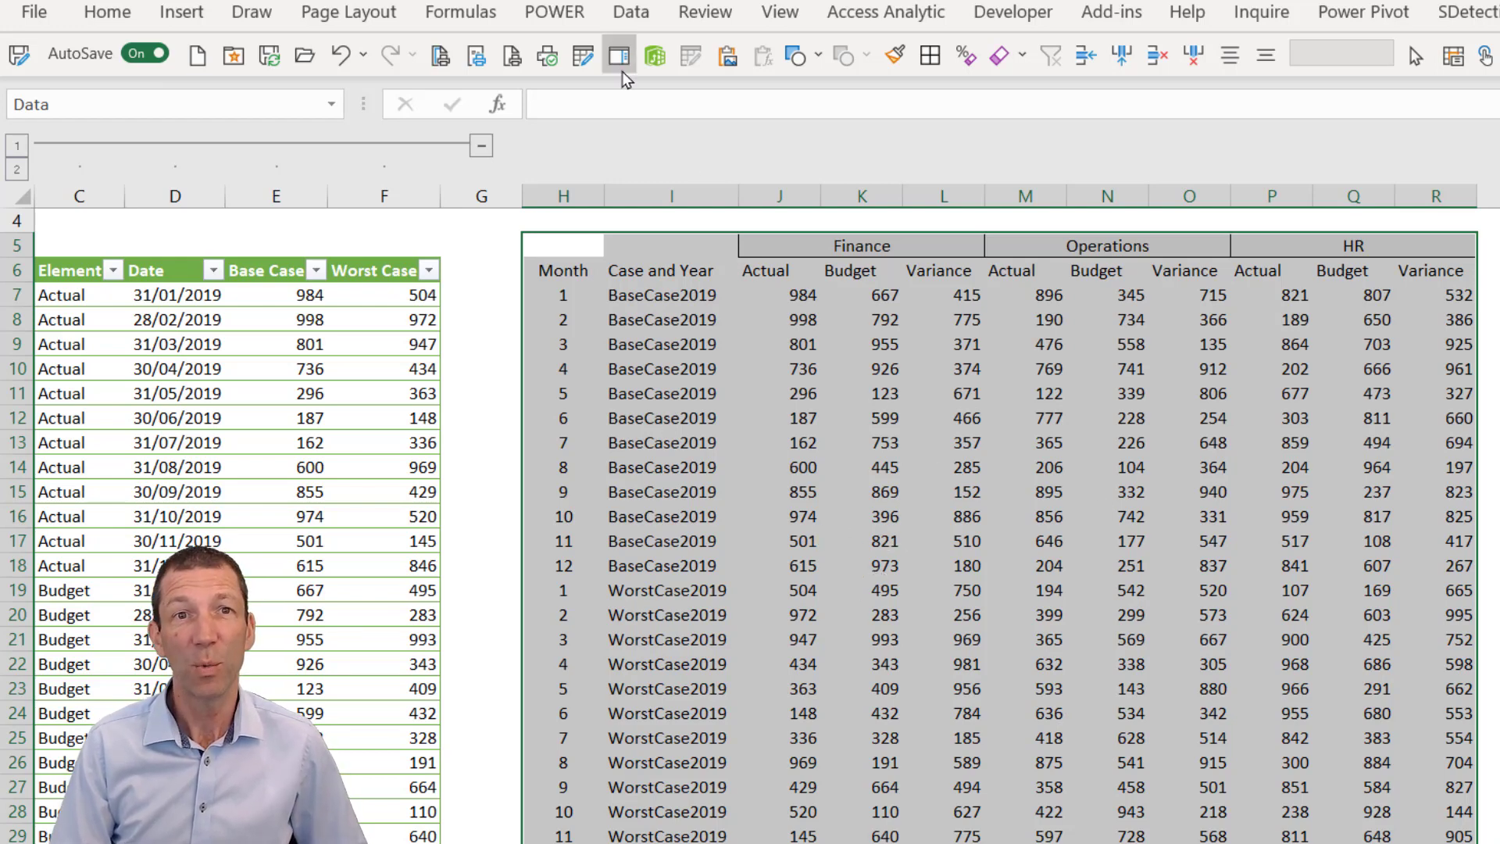
- Send the Data range to Power Query with Get Data from Table/Range
{"action": "left_click", "coordinate": [632, 12]}
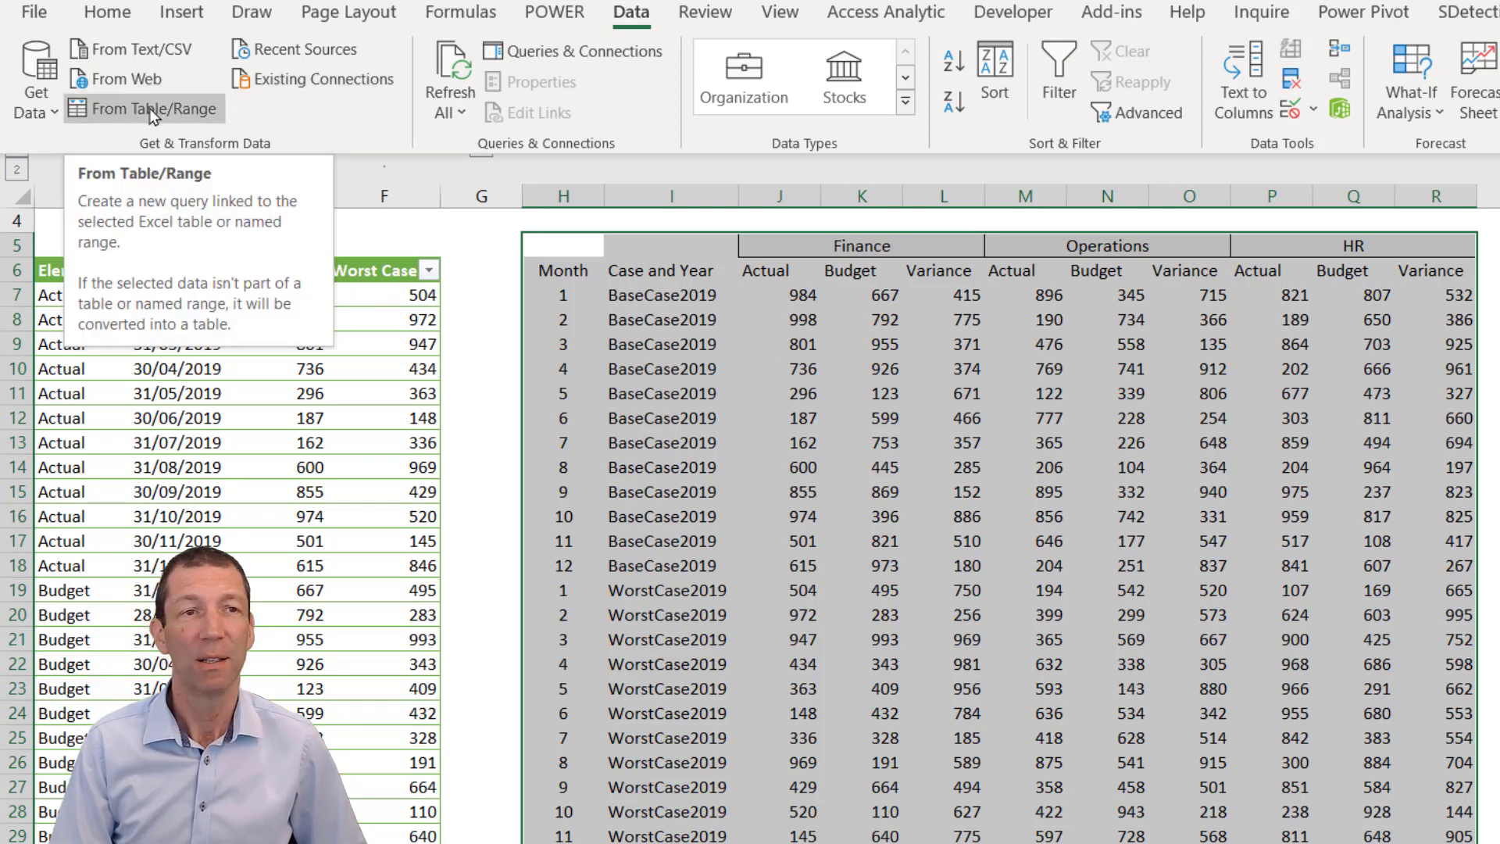
{"action": "right_click", "coordinate": [927, 484]}
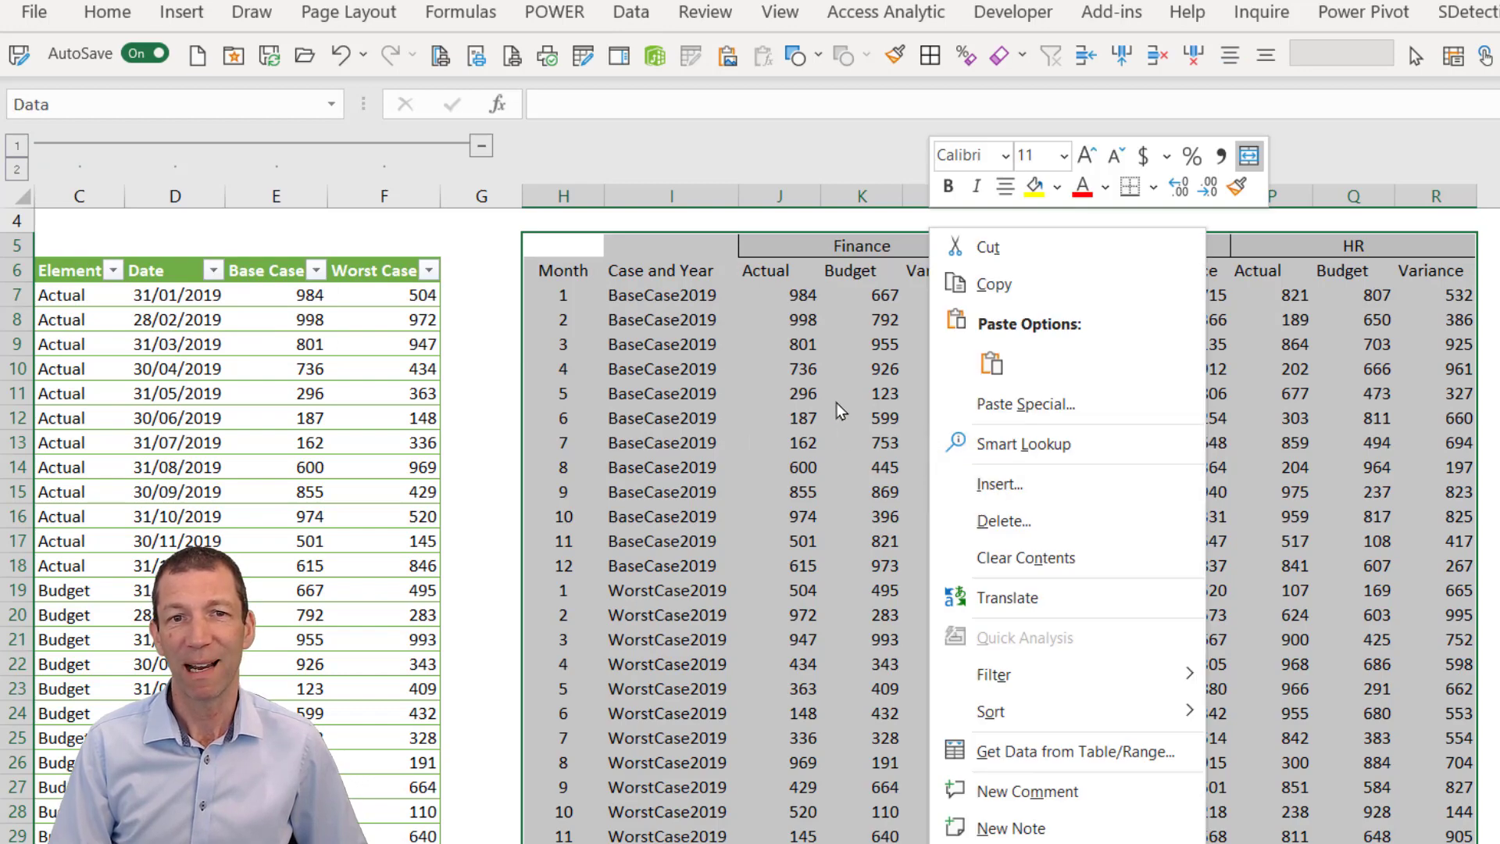
{"action": "left_click", "coordinate": [1111, 761]}
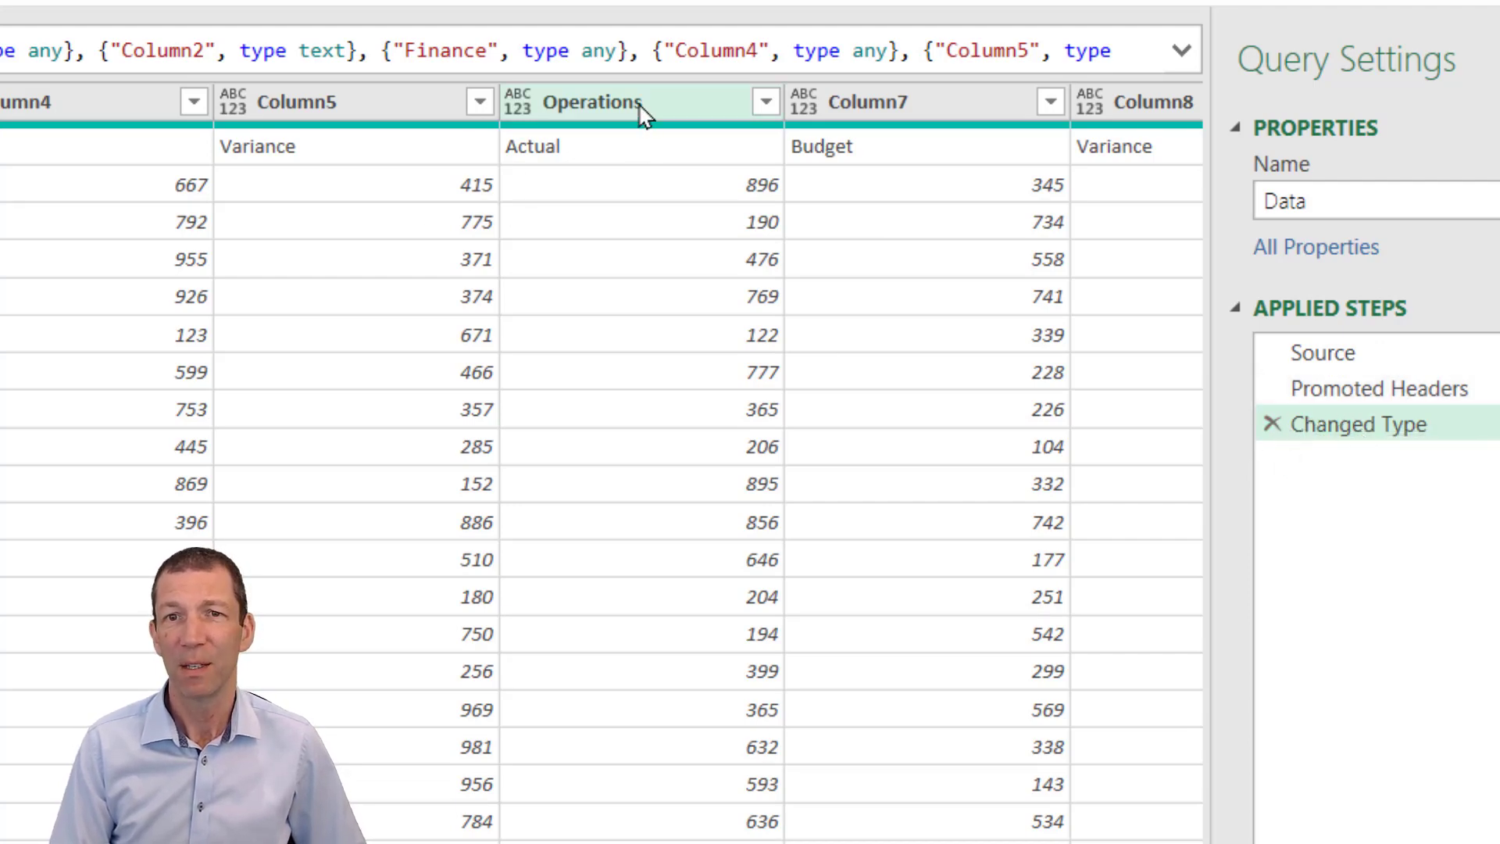
- Delete the Changed Type and Promoted Headers steps so only Source remains
{"action": "left_click", "coordinate": [598, 105]}
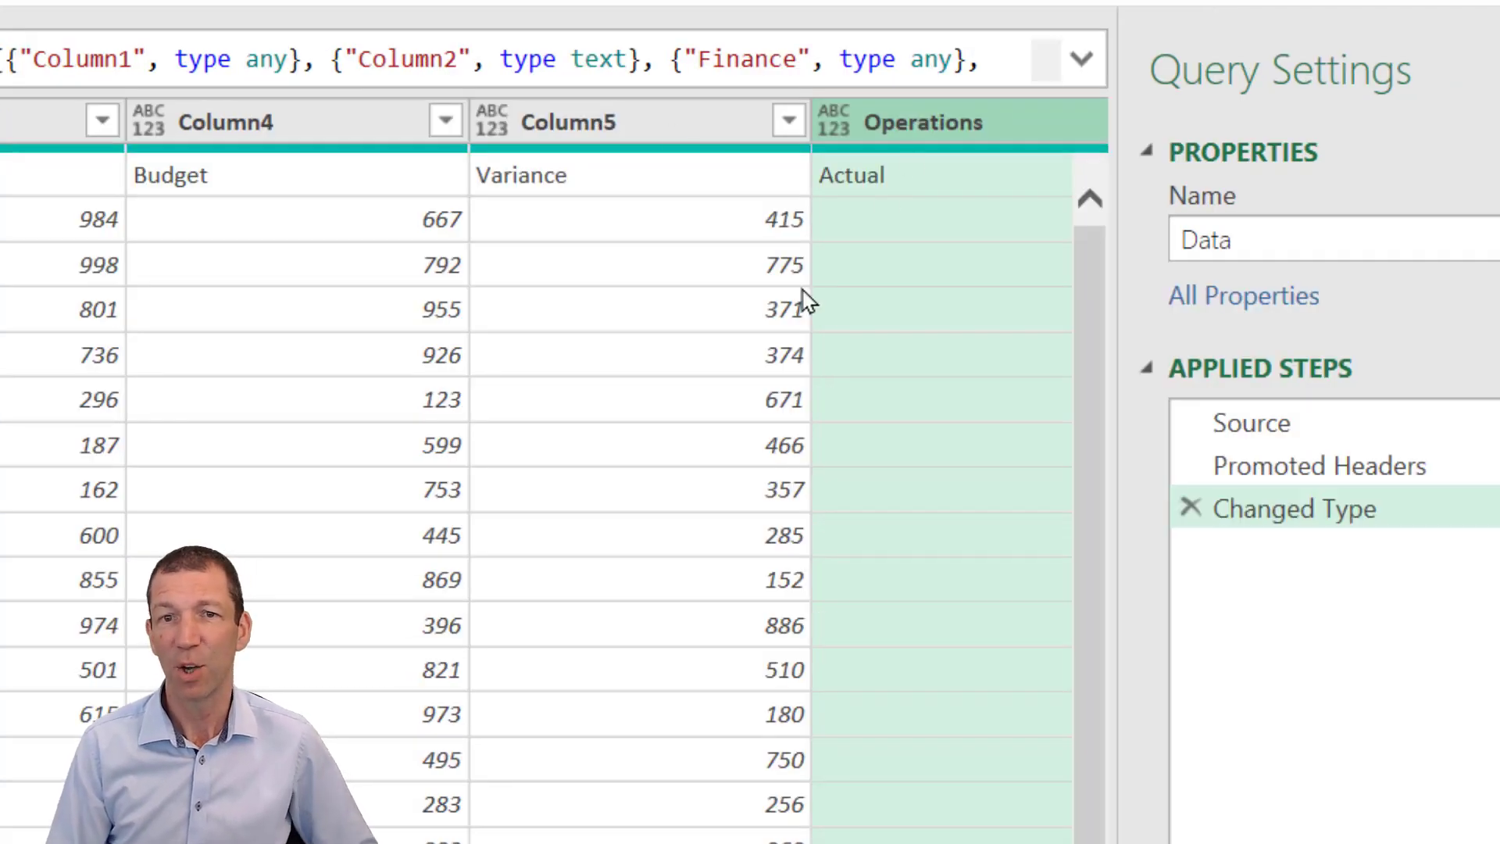
{"action": "scroll", "coordinate": [547, 468], "scroll_direction": "right", "scroll_amount": 10}
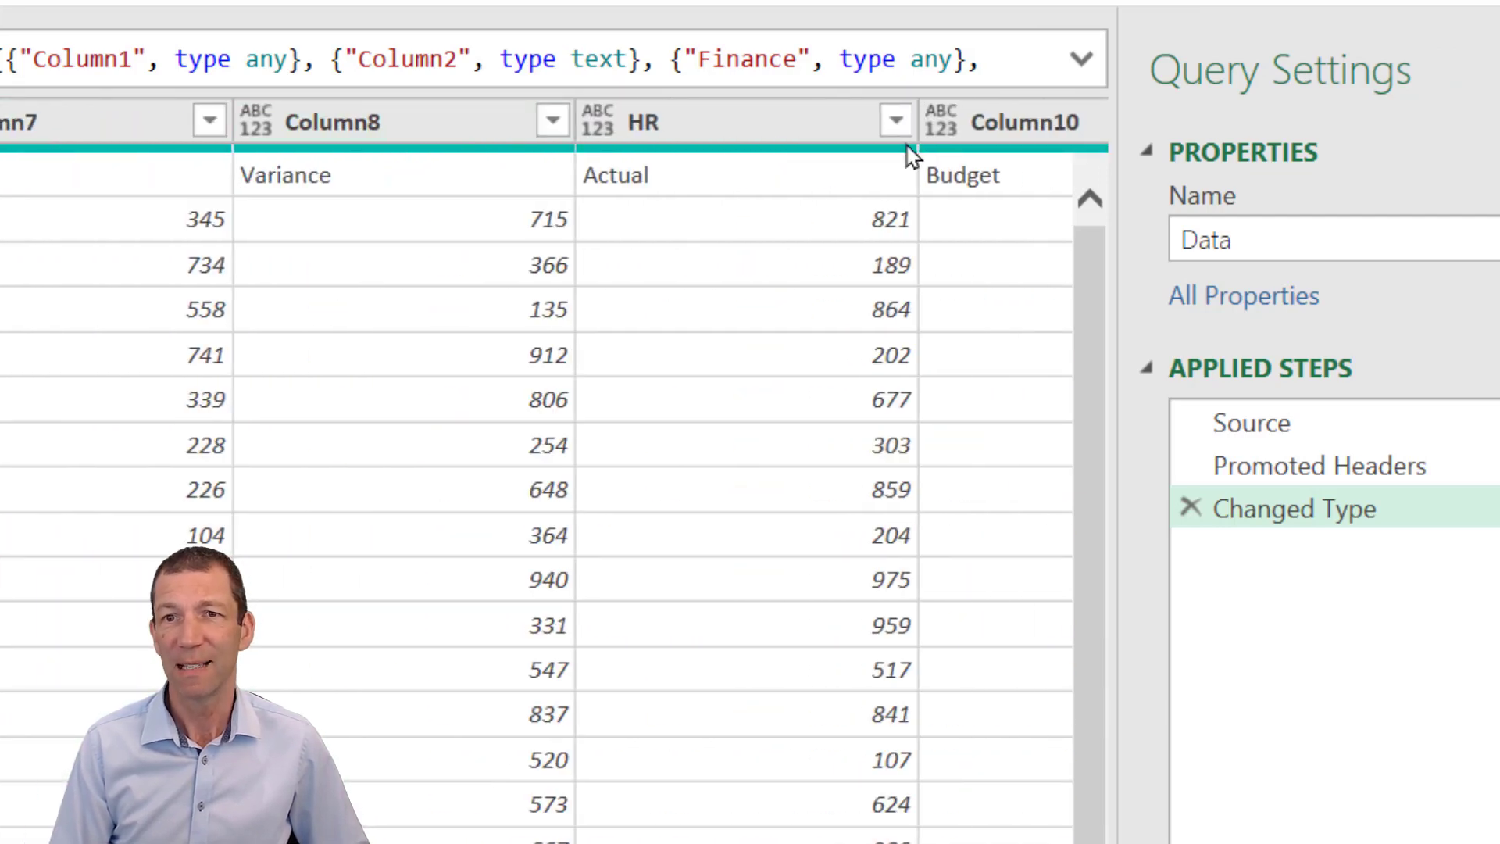
{"action": "left_click", "coordinate": [771, 128]}
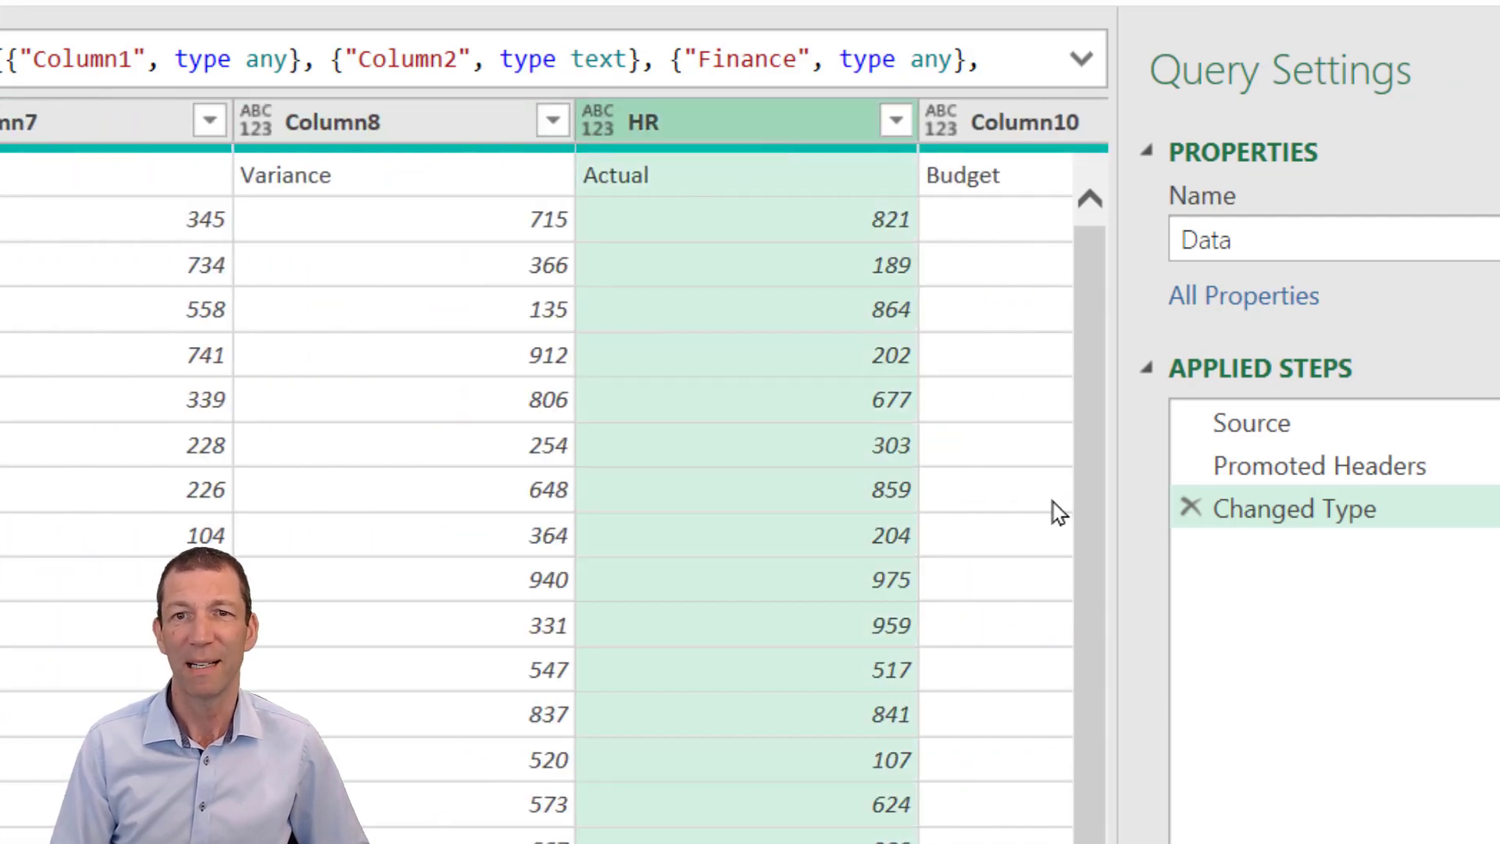
{"action": "left_click", "coordinate": [1191, 508]}
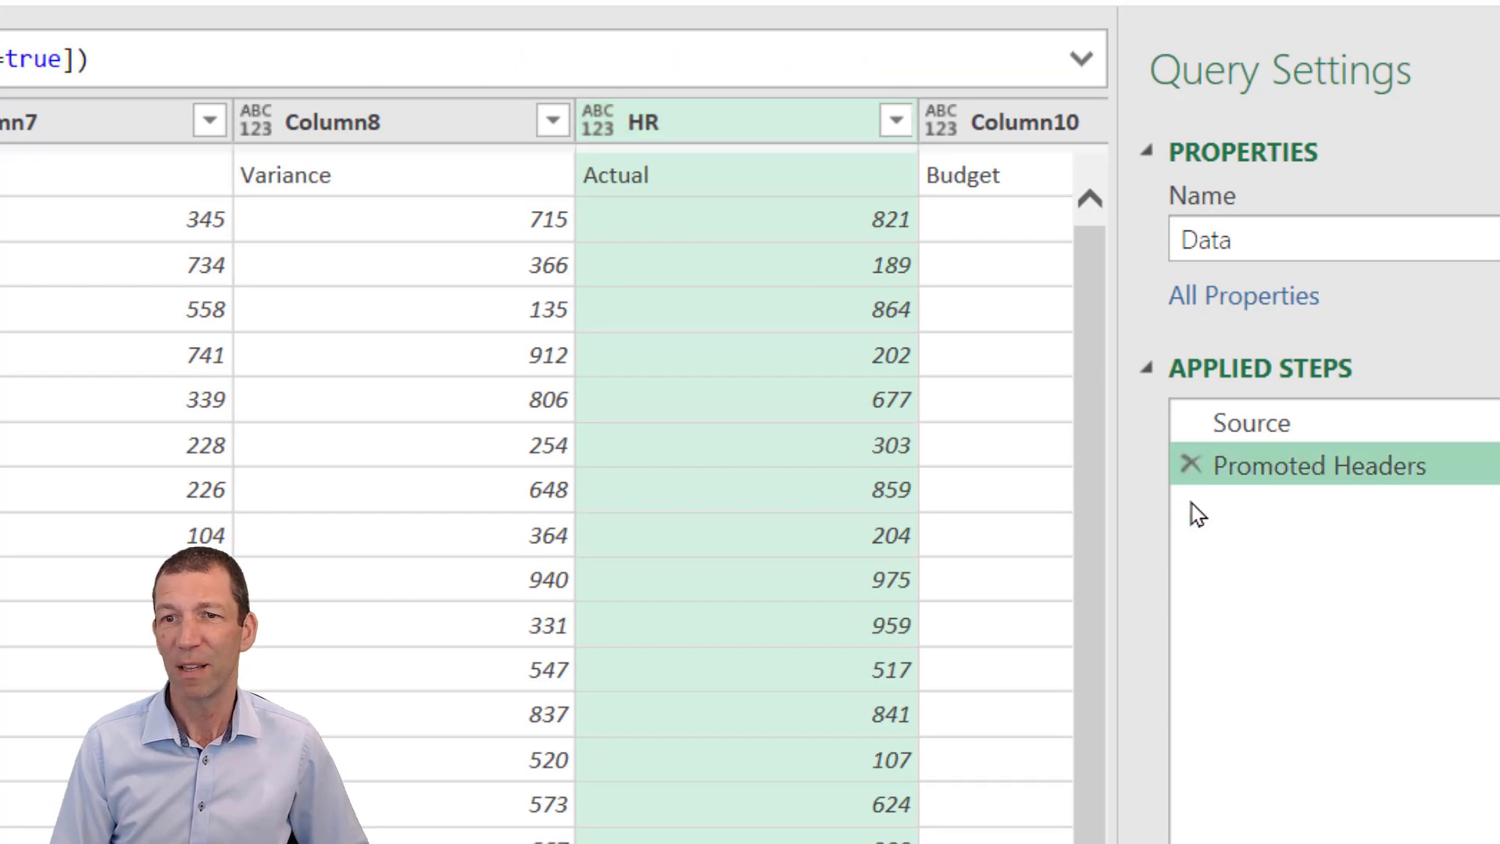
{"action": "left_click", "coordinate": [1191, 465]}
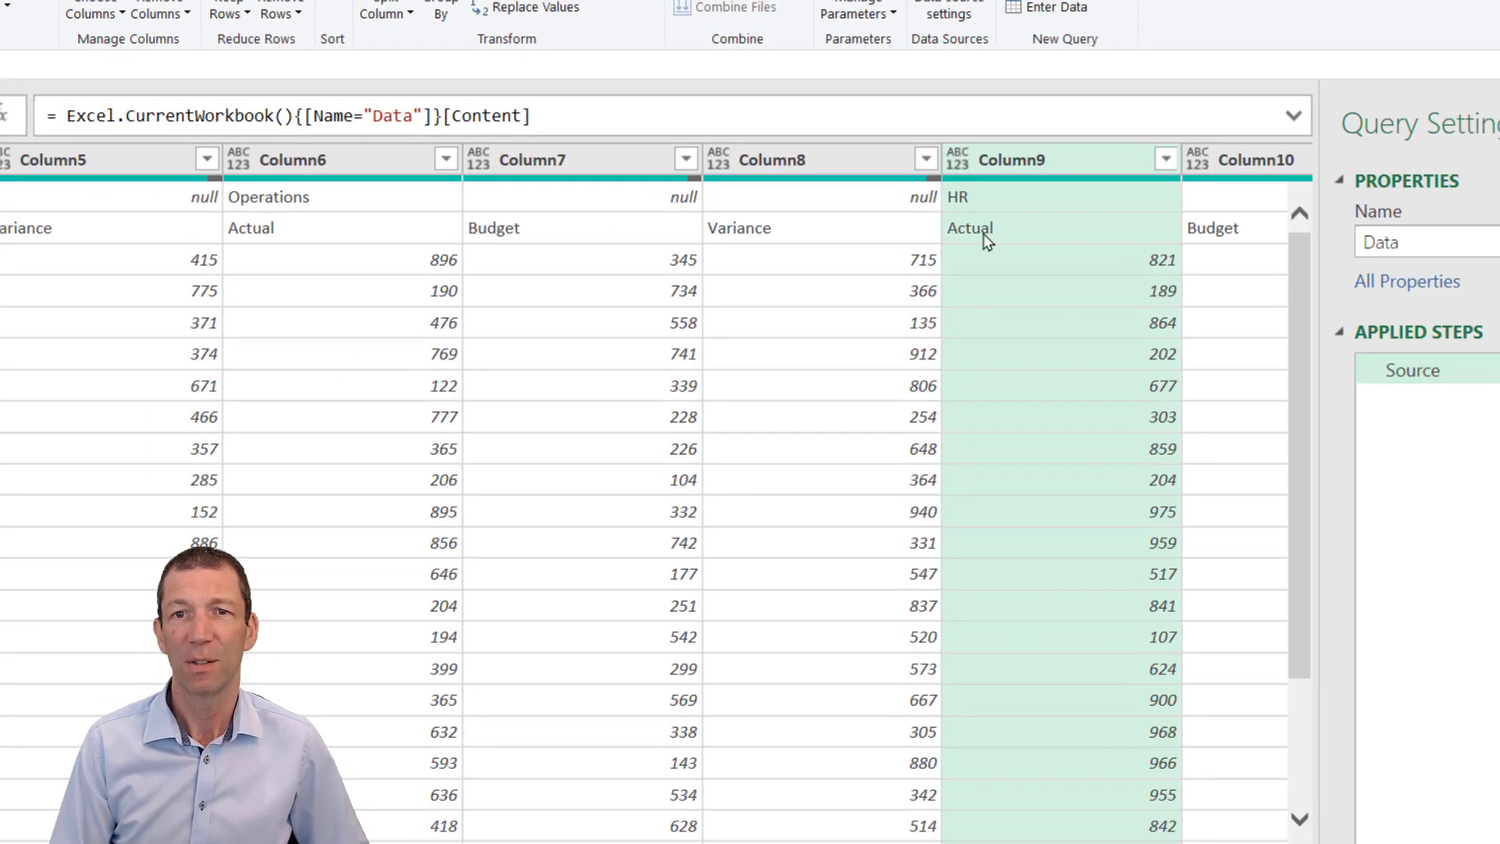
- Check the first-row HR, Actual and Operations labels and the null cells beside them
{"action": "left_click", "coordinate": [990, 211]}
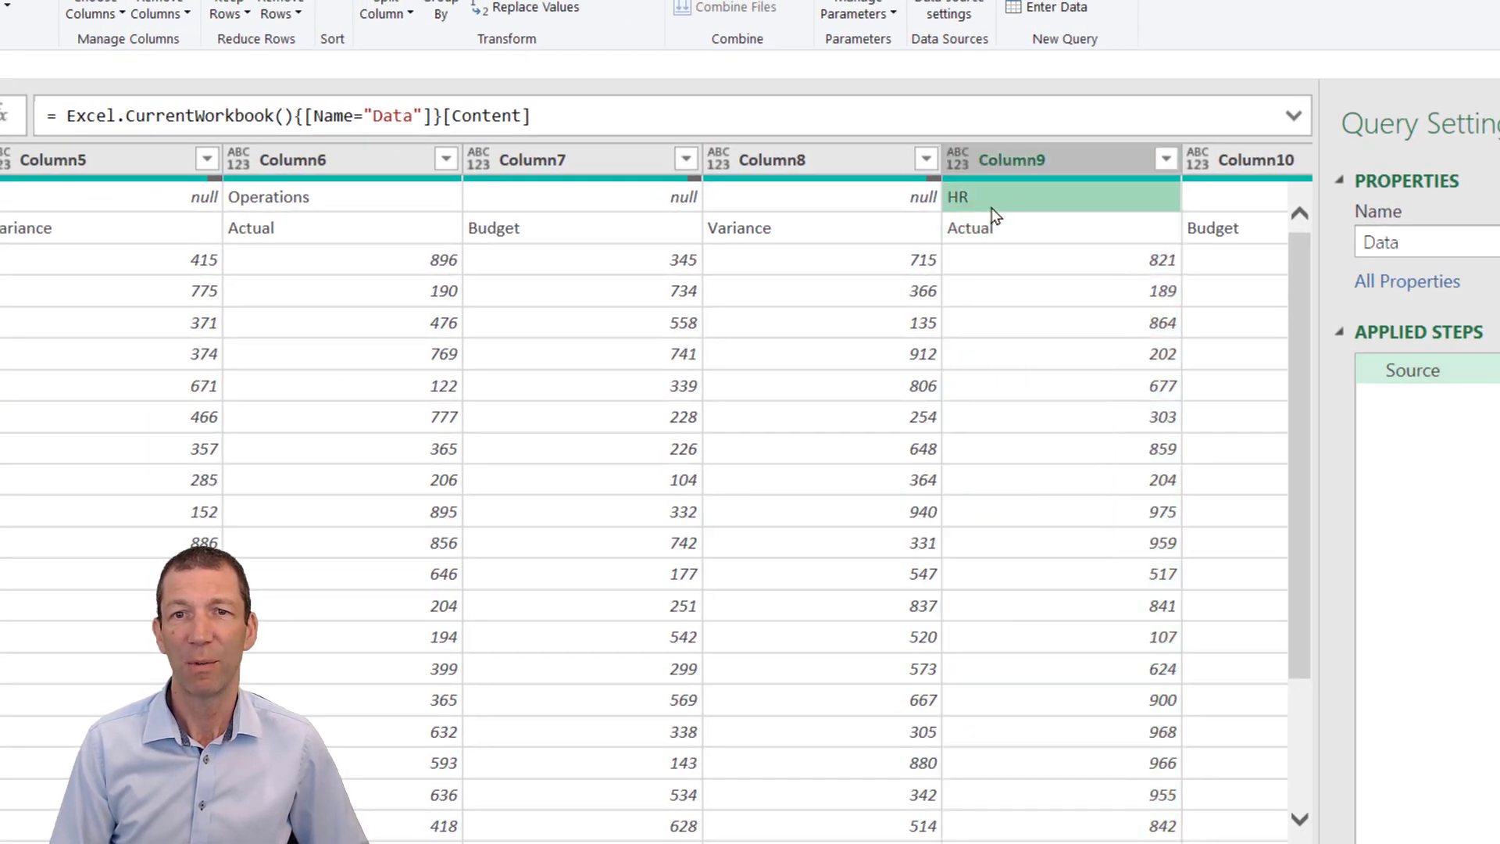
{"action": "left_click", "coordinate": [969, 230]}
{"action": "left_click", "coordinate": [299, 199]}
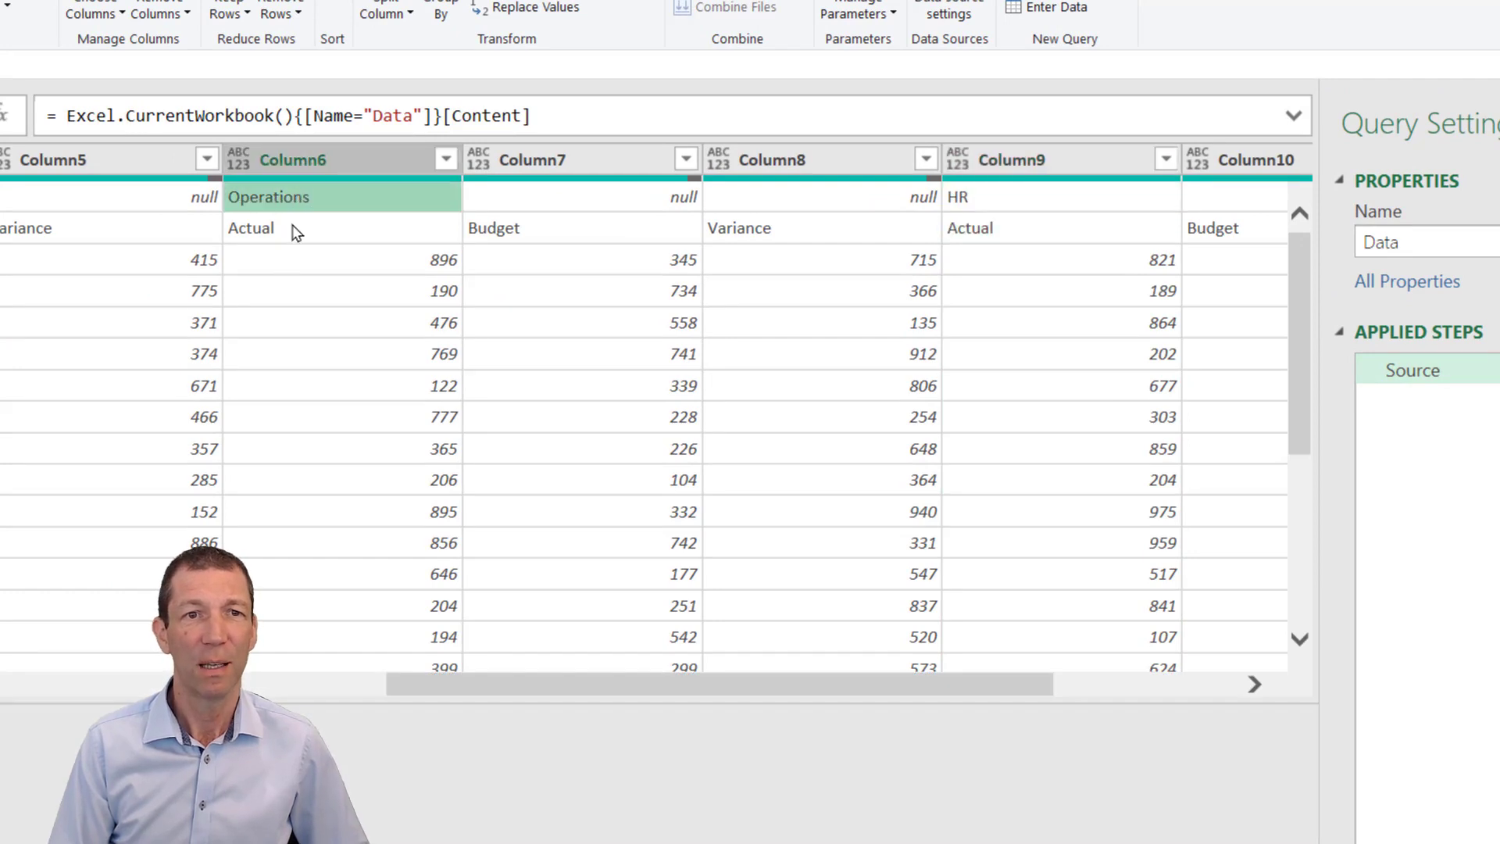
{"action": "left_click", "coordinate": [558, 202]}
{"action": "left_click", "coordinate": [846, 207]}
{"action": "left_click", "coordinate": [372, 204]}
{"action": "left_click", "coordinate": [614, 199]}
{"action": "left_click", "coordinate": [831, 204]}
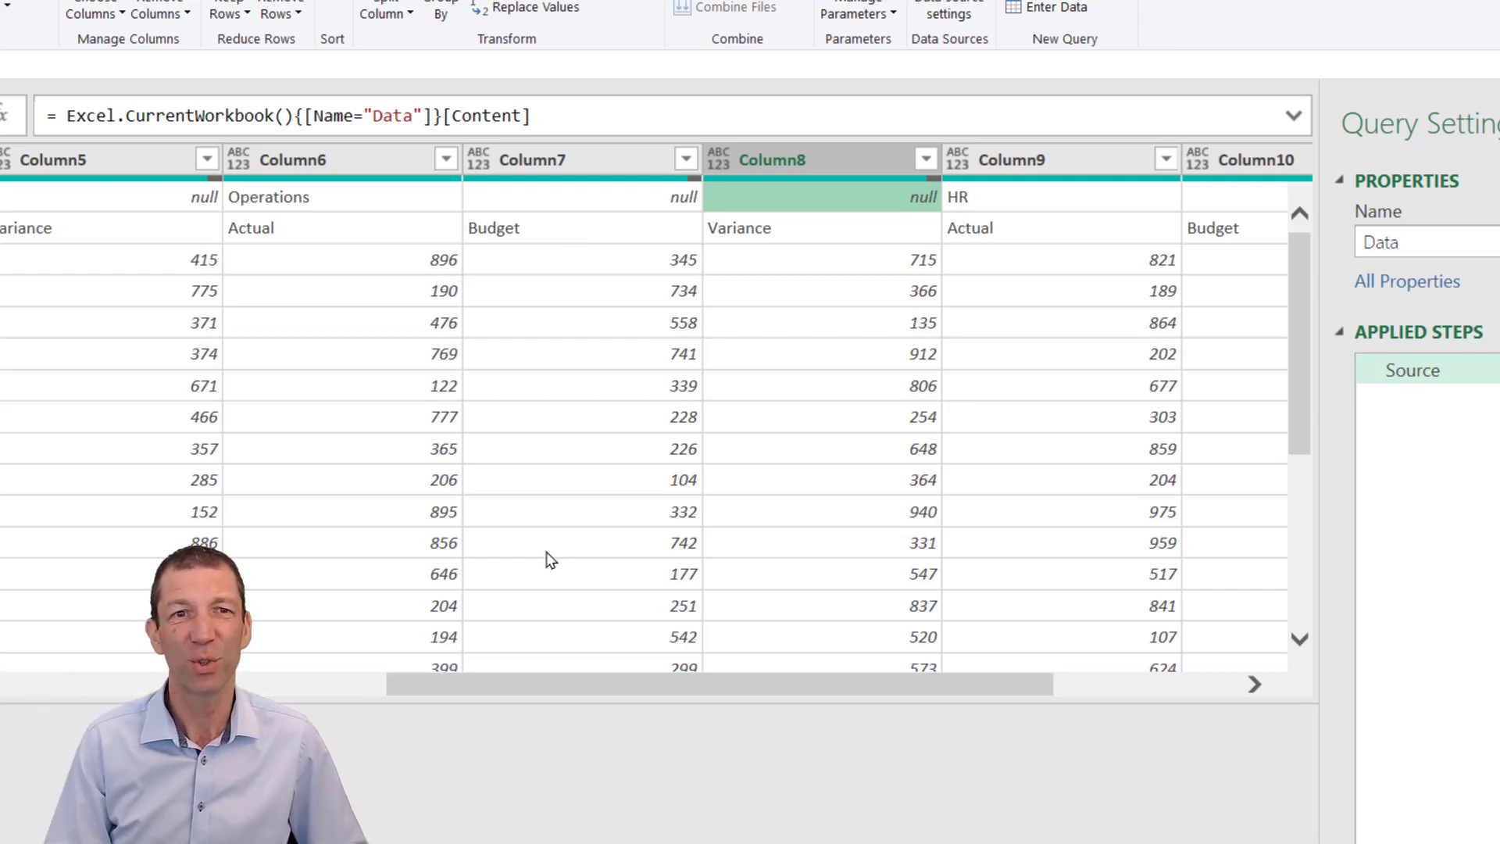
- Widen Column1 and filter Column2 with Does Not Equal 'Total' to remove the totals row
{"action": "left_click_drag", "start_coordinate": [545, 693], "coordinate": [103, 693]}
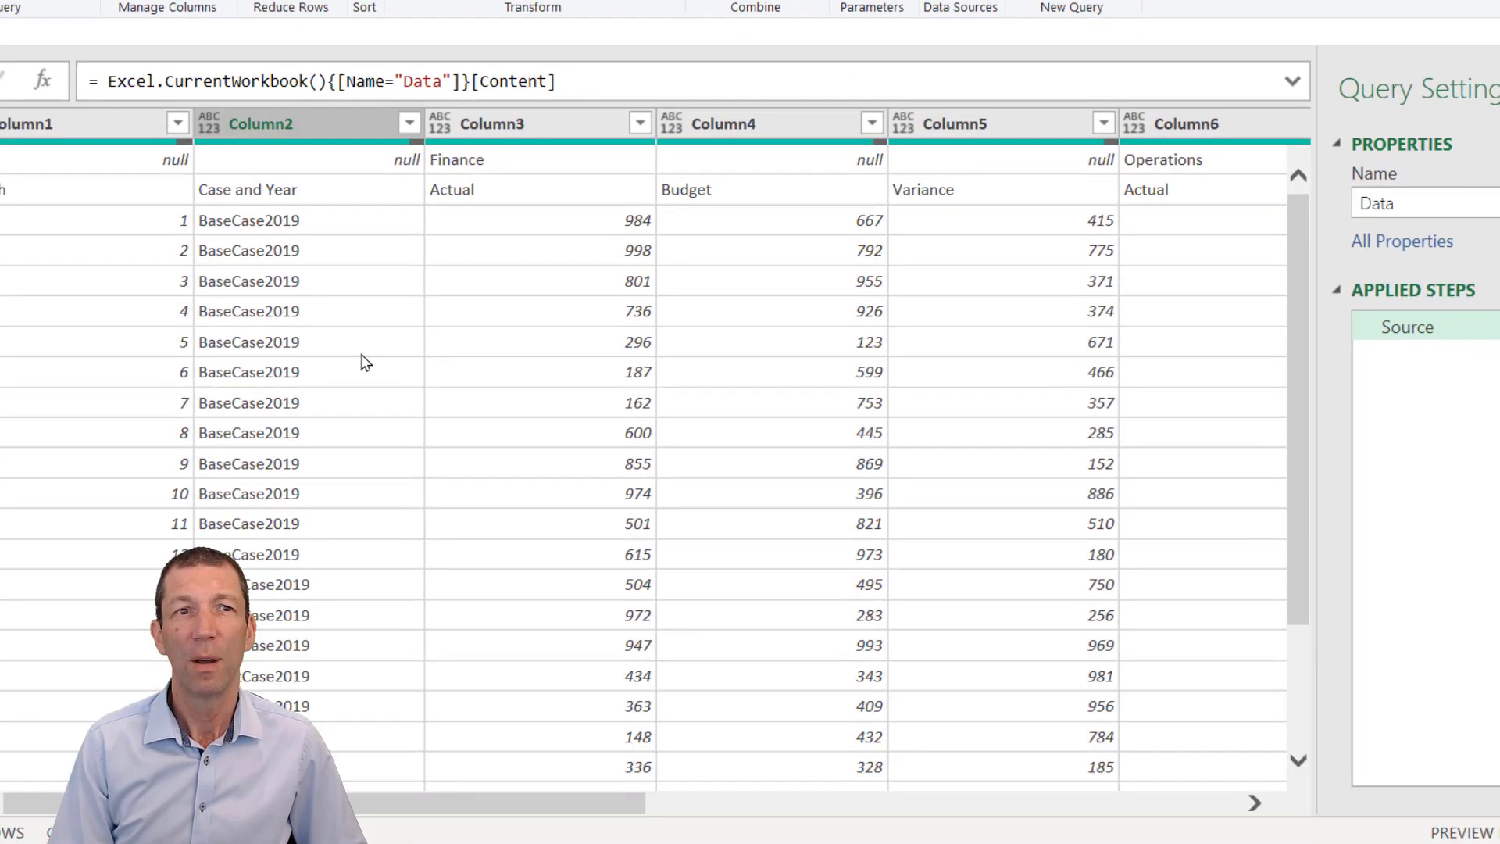
{"action": "left_click_drag", "start_coordinate": [200, 109], "coordinate": [433, 171]}
{"action": "scroll", "coordinate": [563, 234], "scroll_direction": "down", "scroll_amount": 3}
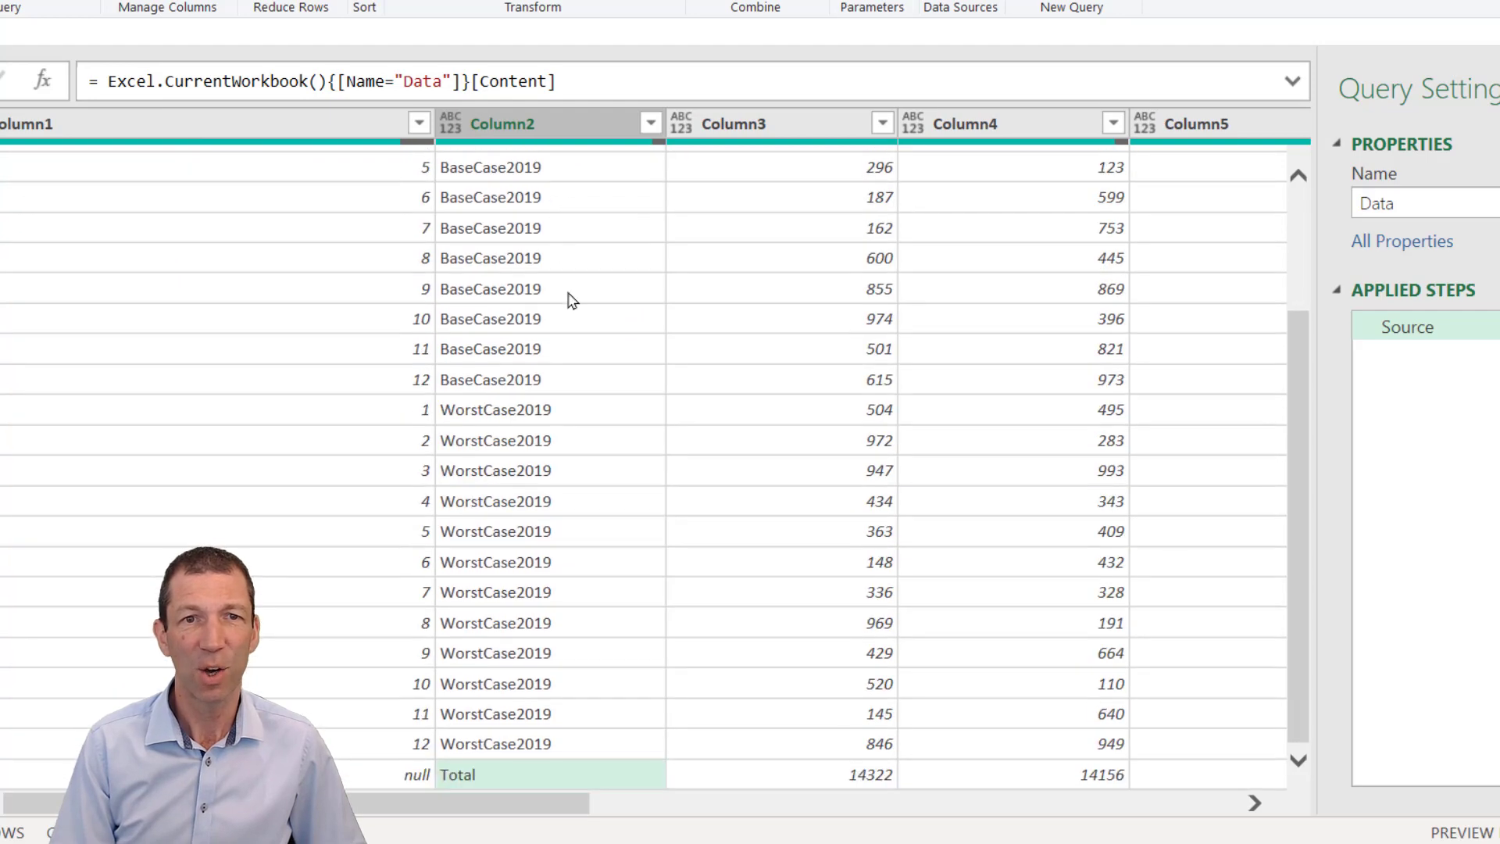
{"action": "right_click", "coordinate": [528, 777]}
{"action": "mouse_move", "coordinate": [531, 696]}
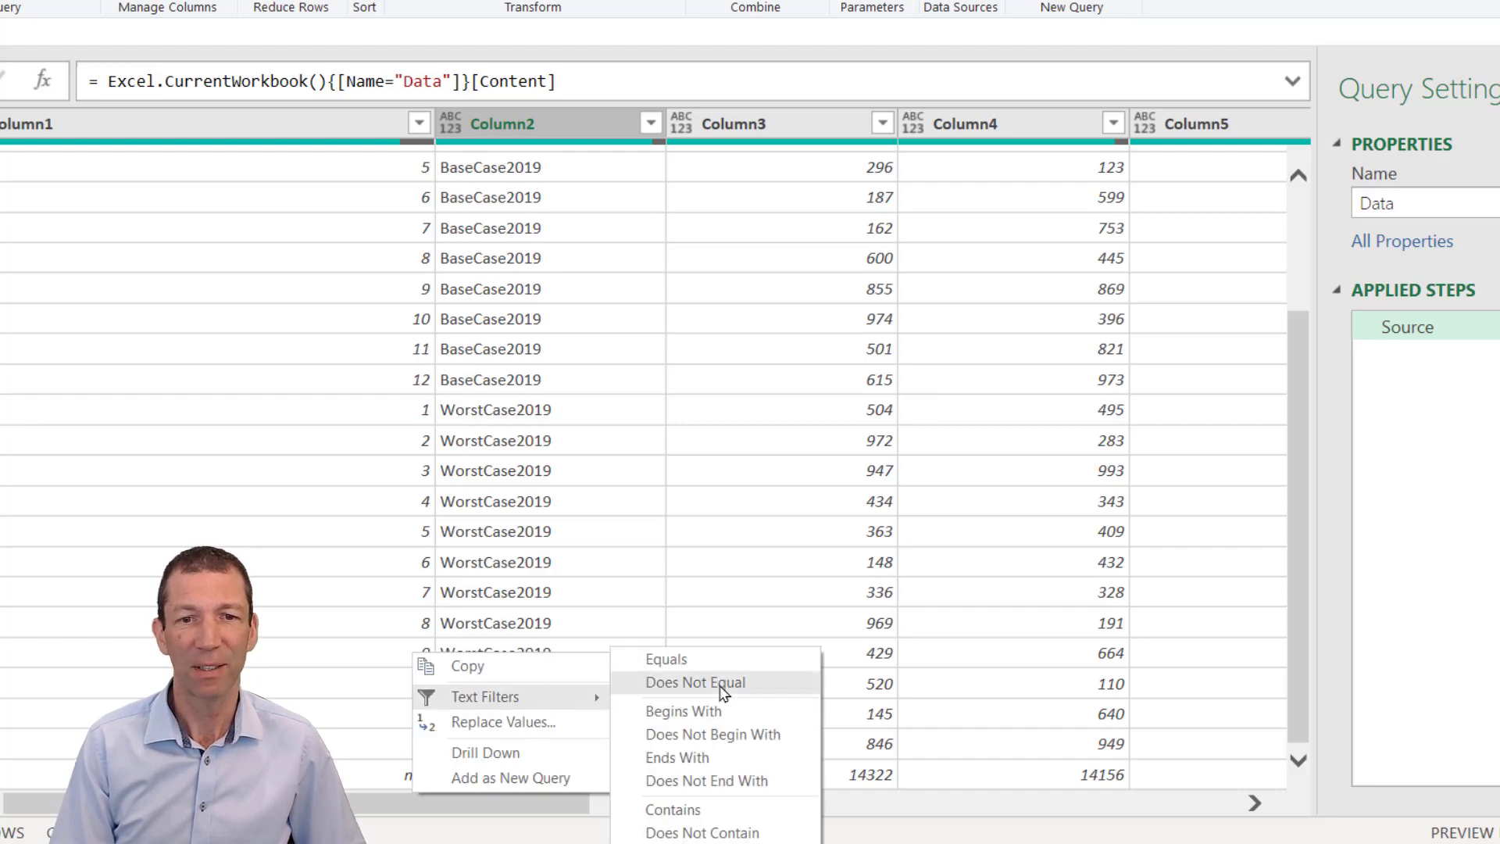
{"action": "left_click", "coordinate": [695, 683]}
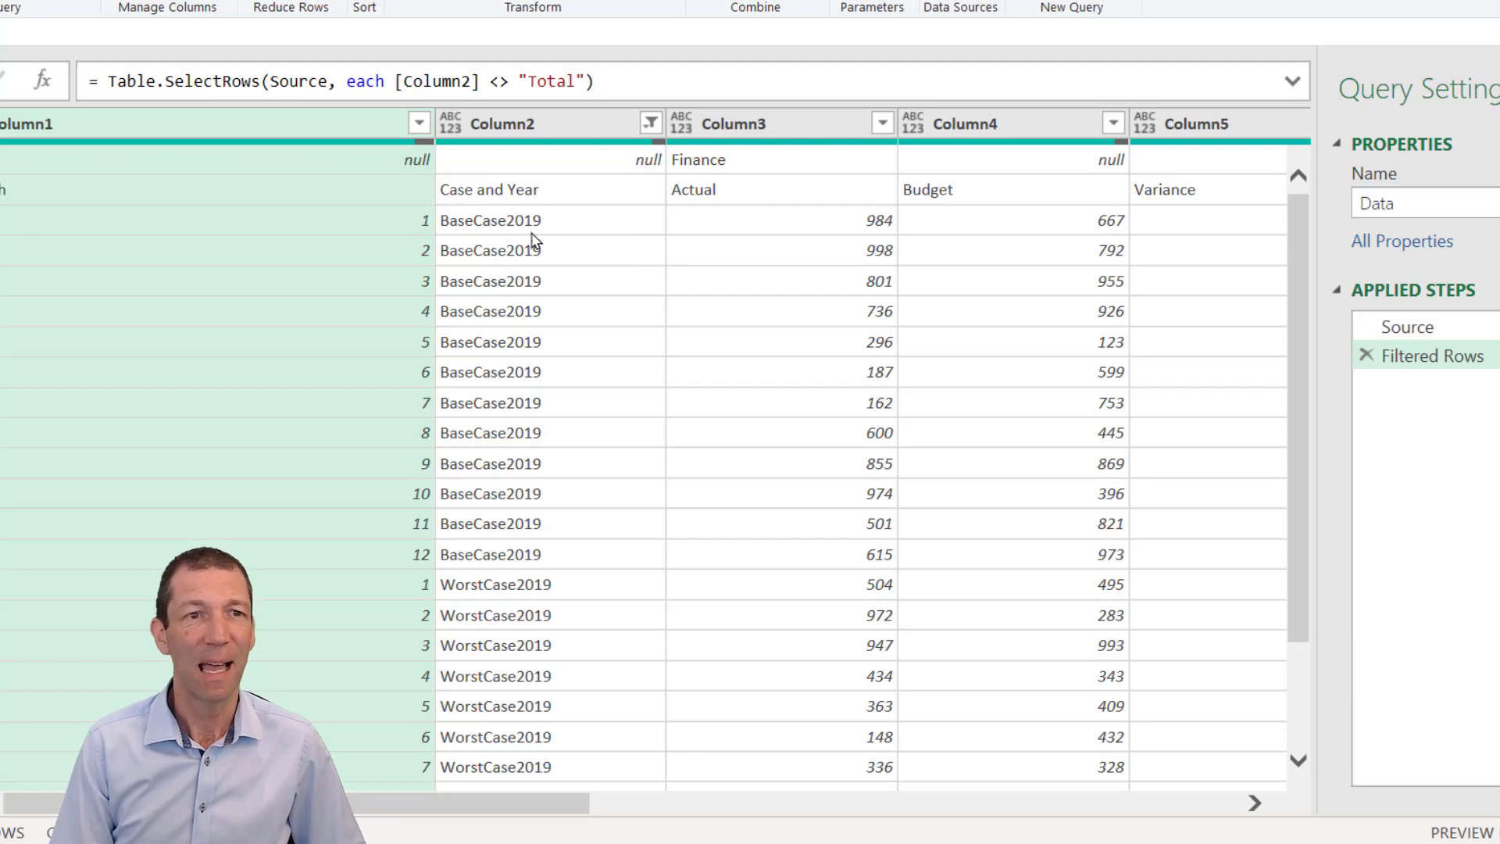
- Narrow Column1 and check the Finance, Actual, Budget and Variance labels and null cells in the first rows
{"action": "left_click_drag", "start_coordinate": [439, 115], "coordinate": [186, 119]}
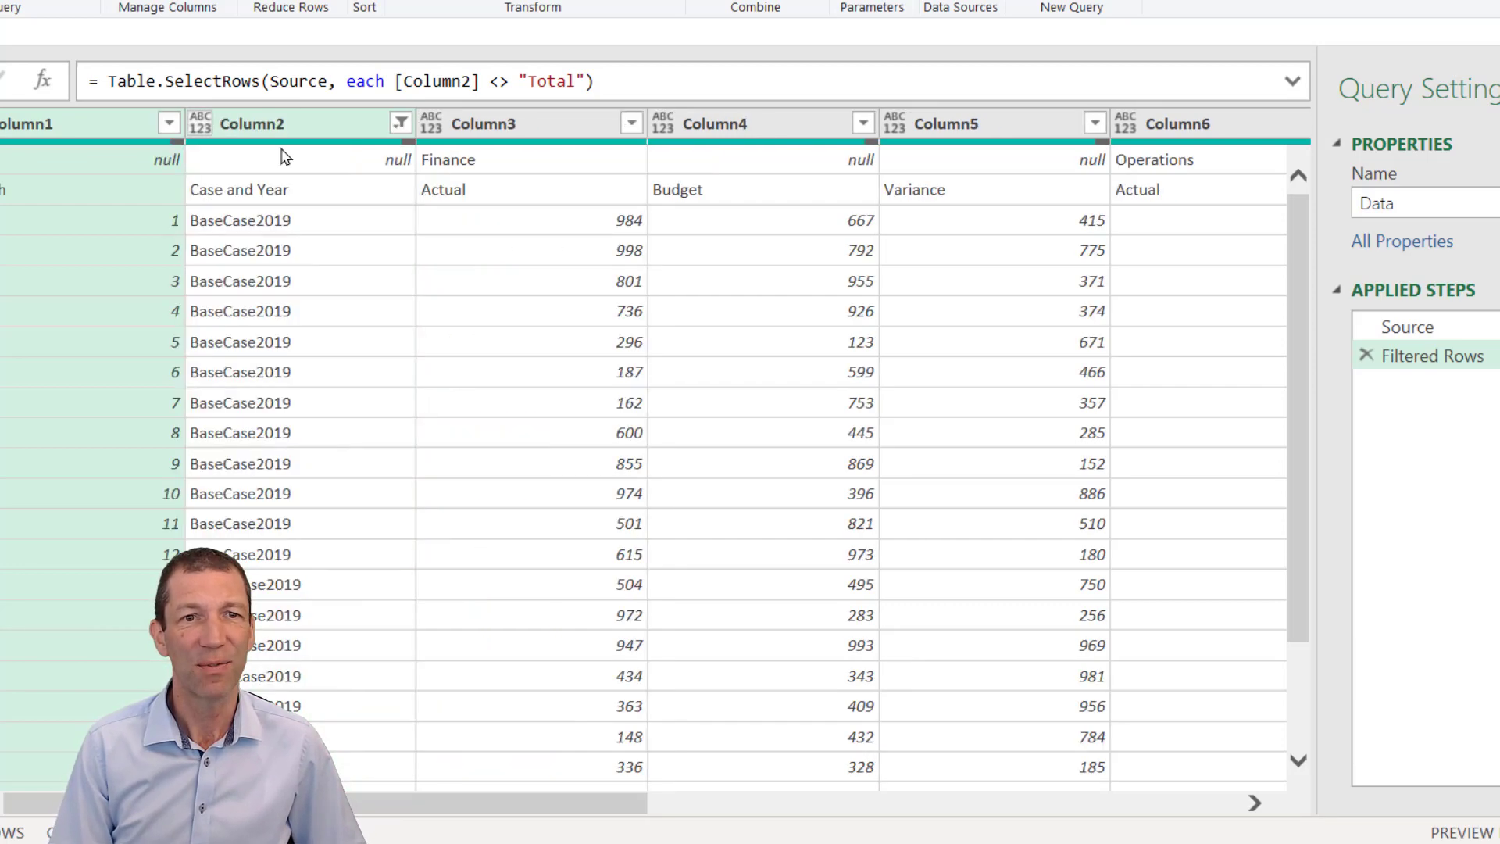
{"action": "left_click", "coordinate": [497, 164]}
{"action": "left_click", "coordinate": [497, 191]}
{"action": "left_click", "coordinate": [762, 163]}
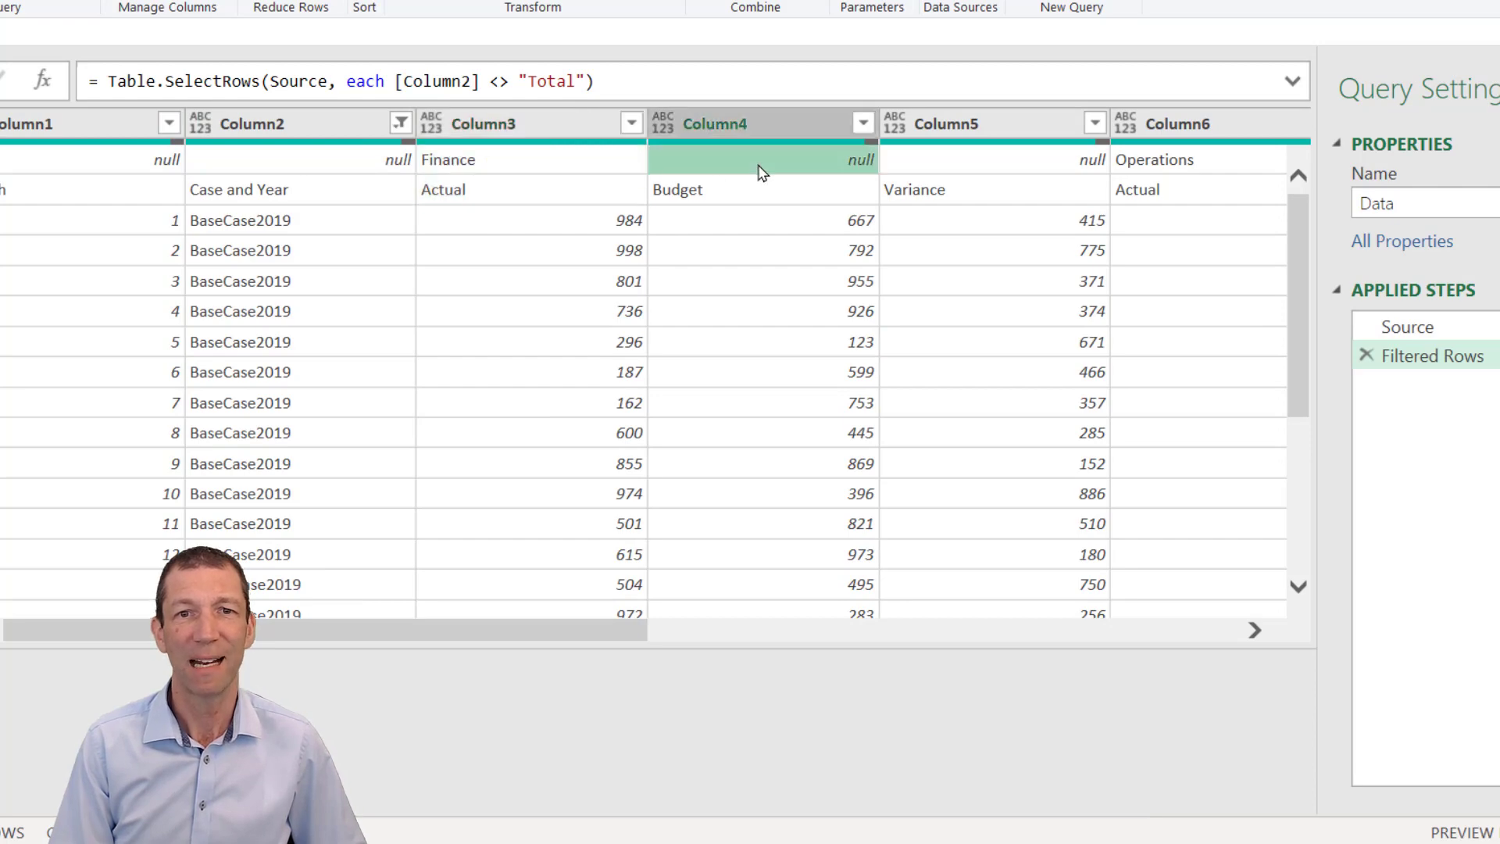
{"action": "left_click", "coordinate": [762, 191]}
{"action": "left_click", "coordinate": [911, 162]}
{"action": "left_click", "coordinate": [915, 195]}
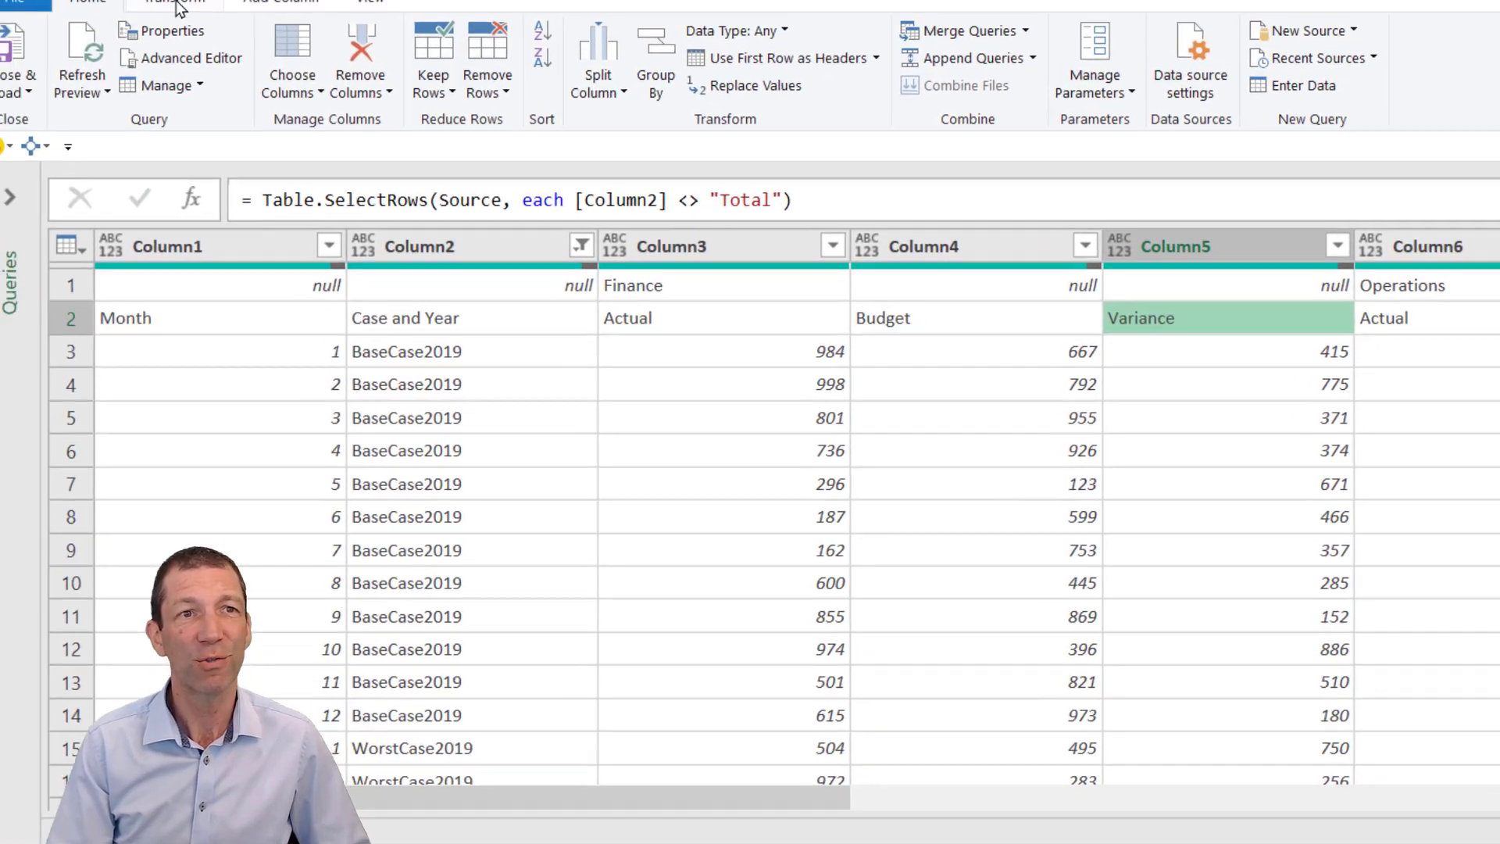
- Transpose the filtered table, leaving blank department entries in Column1
{"action": "left_click", "coordinate": [179, 5]}
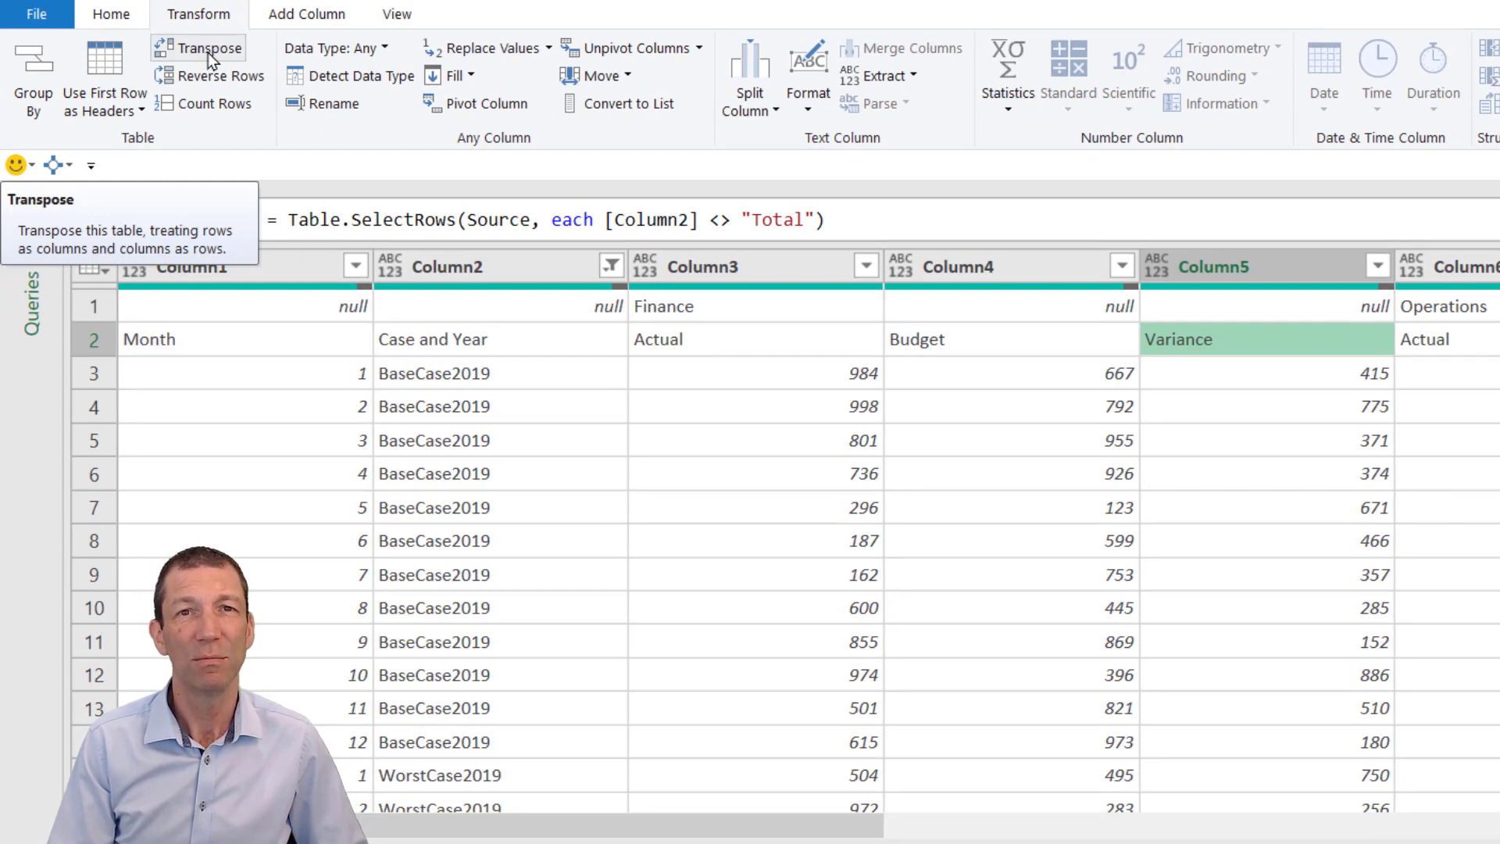
{"action": "left_click", "coordinate": [210, 56]}
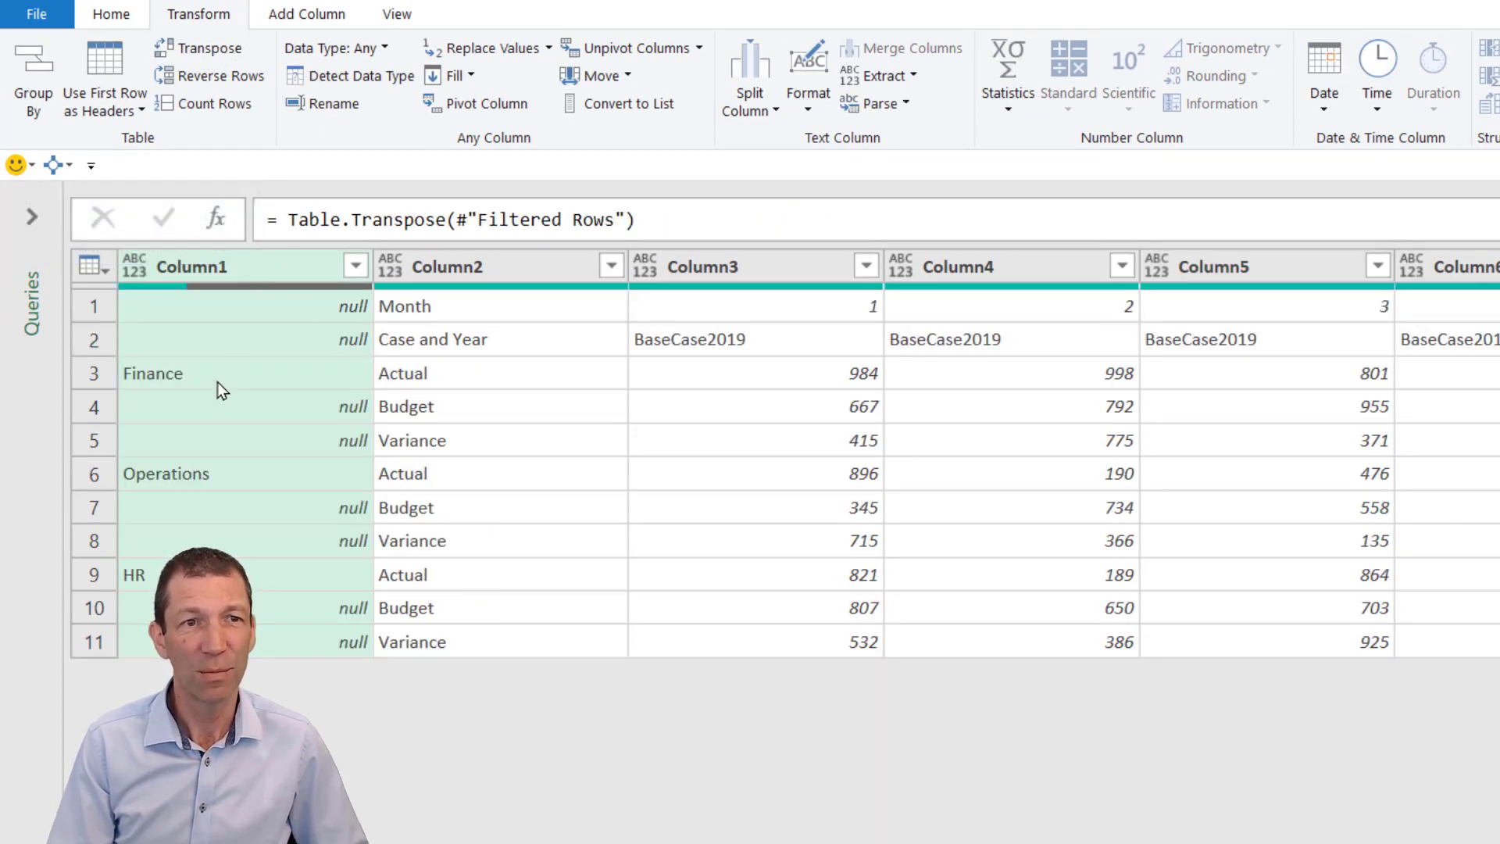
{"action": "left_click", "coordinate": [218, 414]}
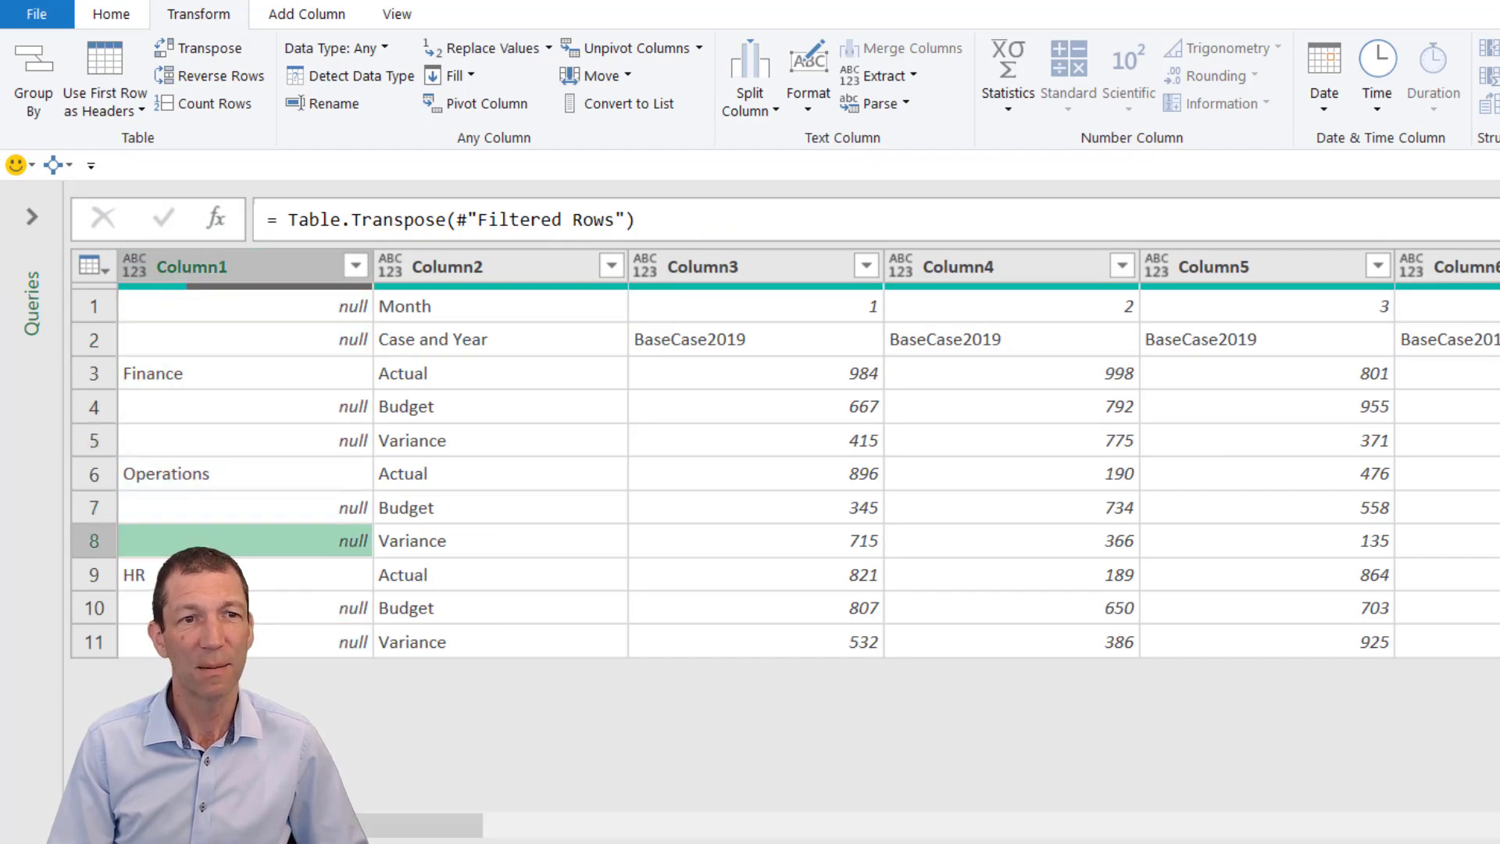
{"action": "left_click", "coordinate": [234, 642]}
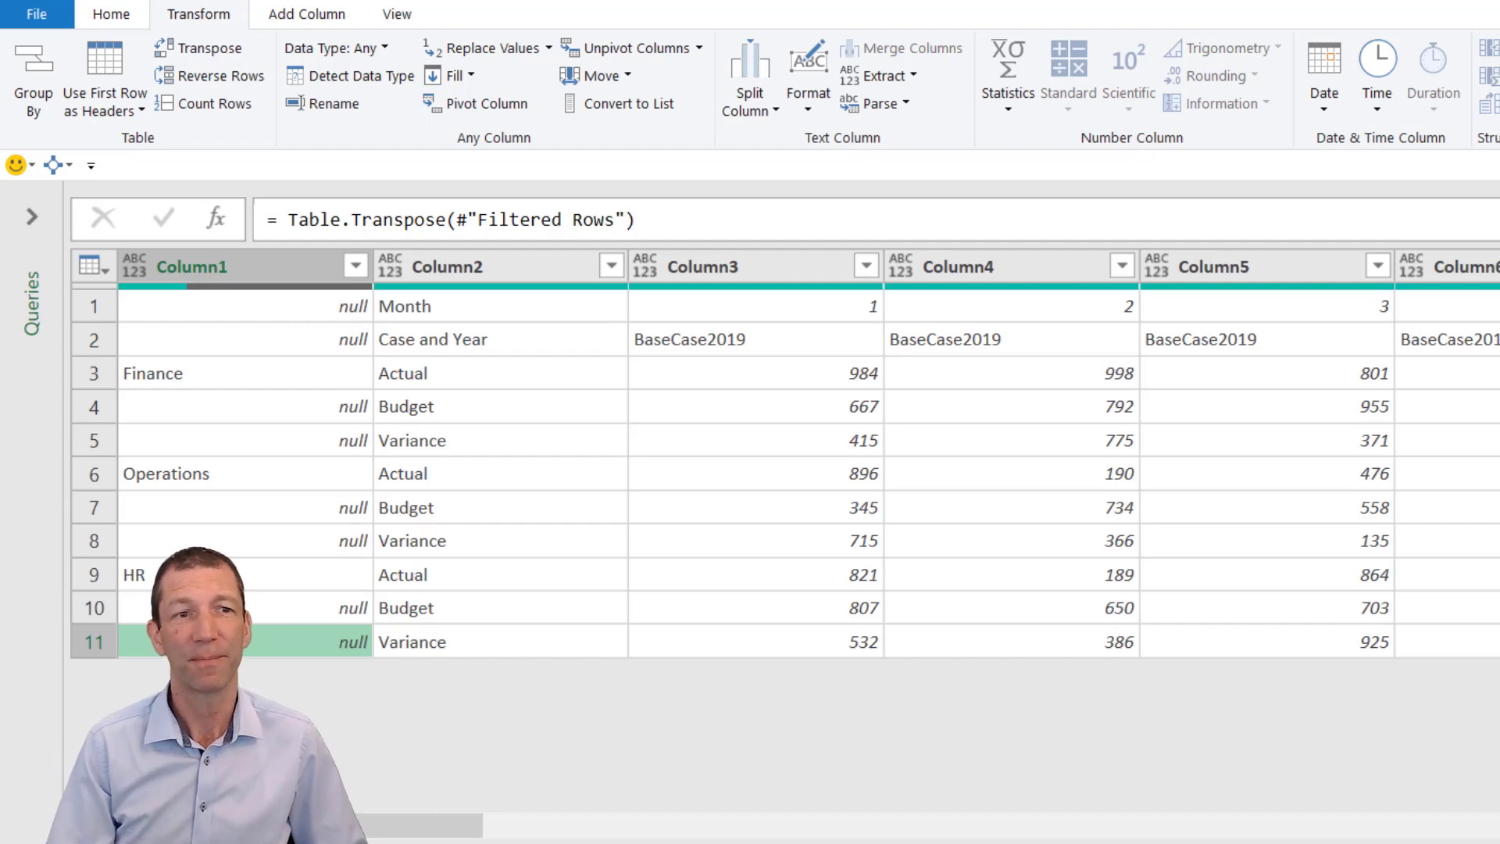
- Fill Column1 down so Finance, Operations and HR repeat on every Actual, Budget and Variance row
{"action": "right_click", "coordinate": [269, 263]}
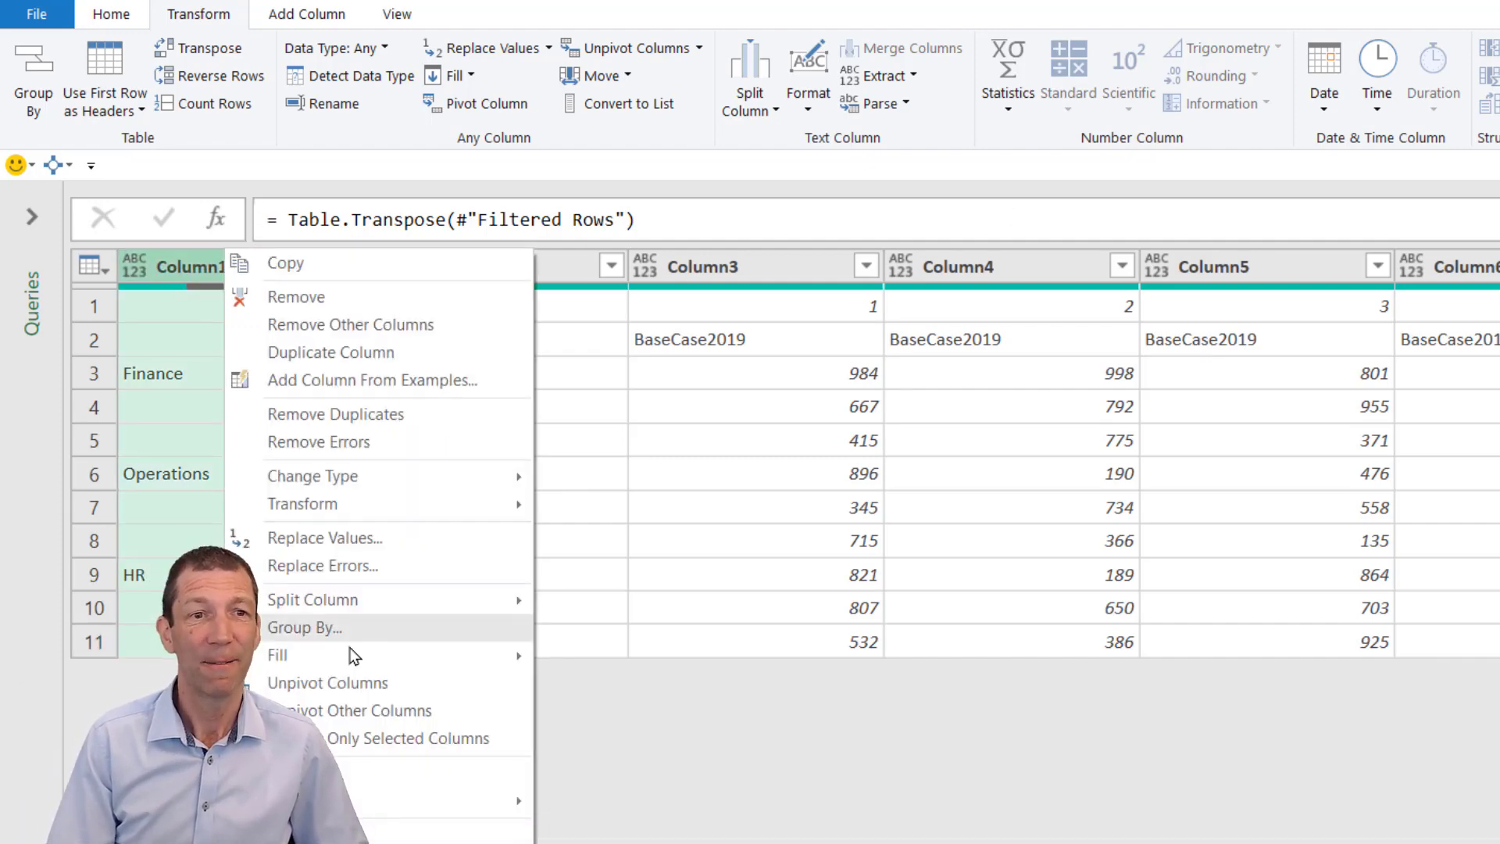
{"action": "mouse_move", "coordinate": [350, 665]}
{"action": "left_click", "coordinate": [612, 658]}
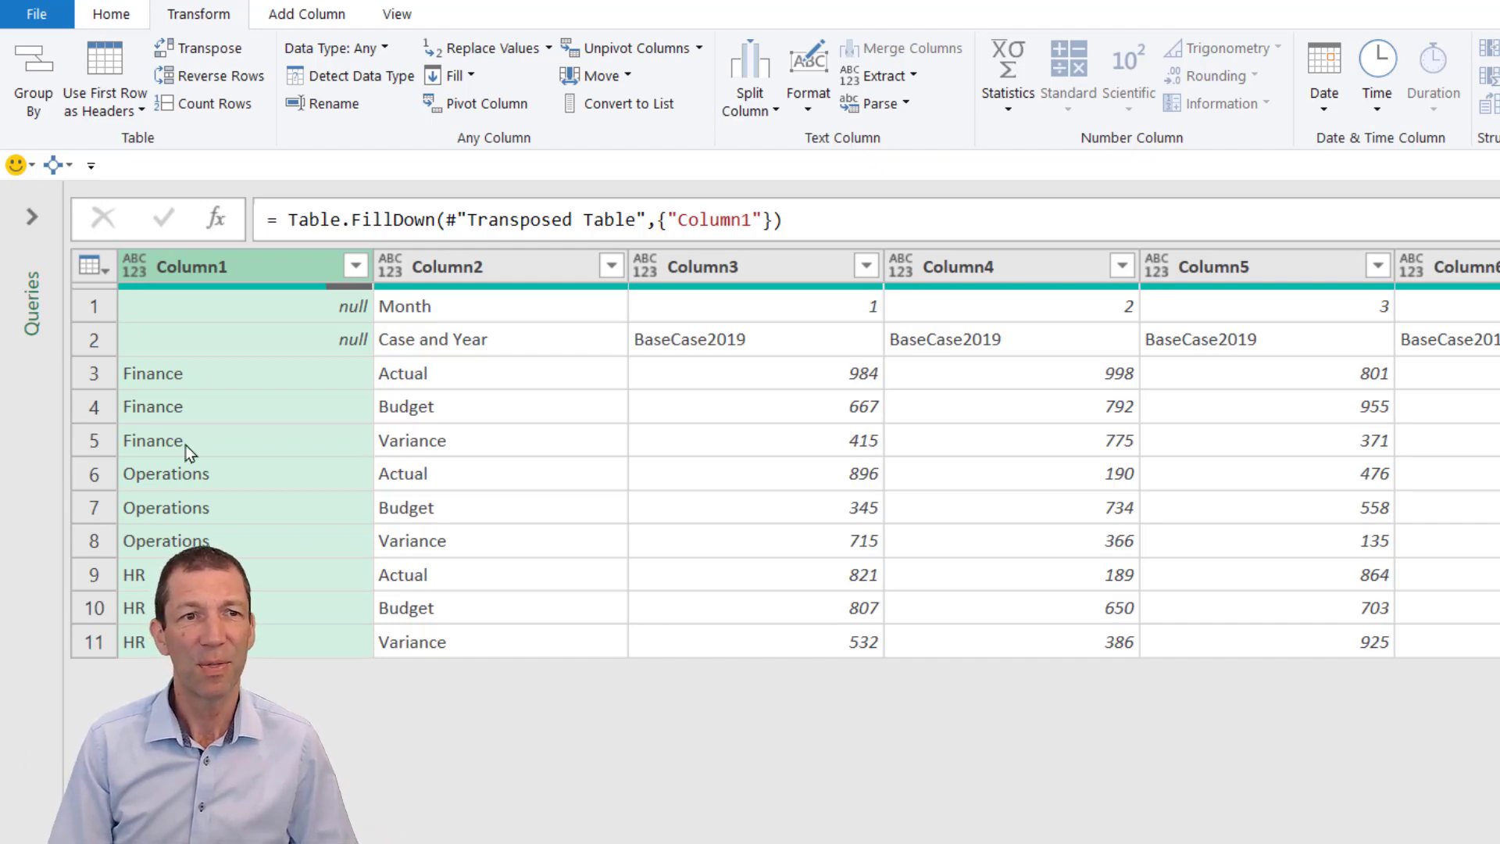
{"action": "left_click", "coordinate": [533, 264], "text": "shift"}
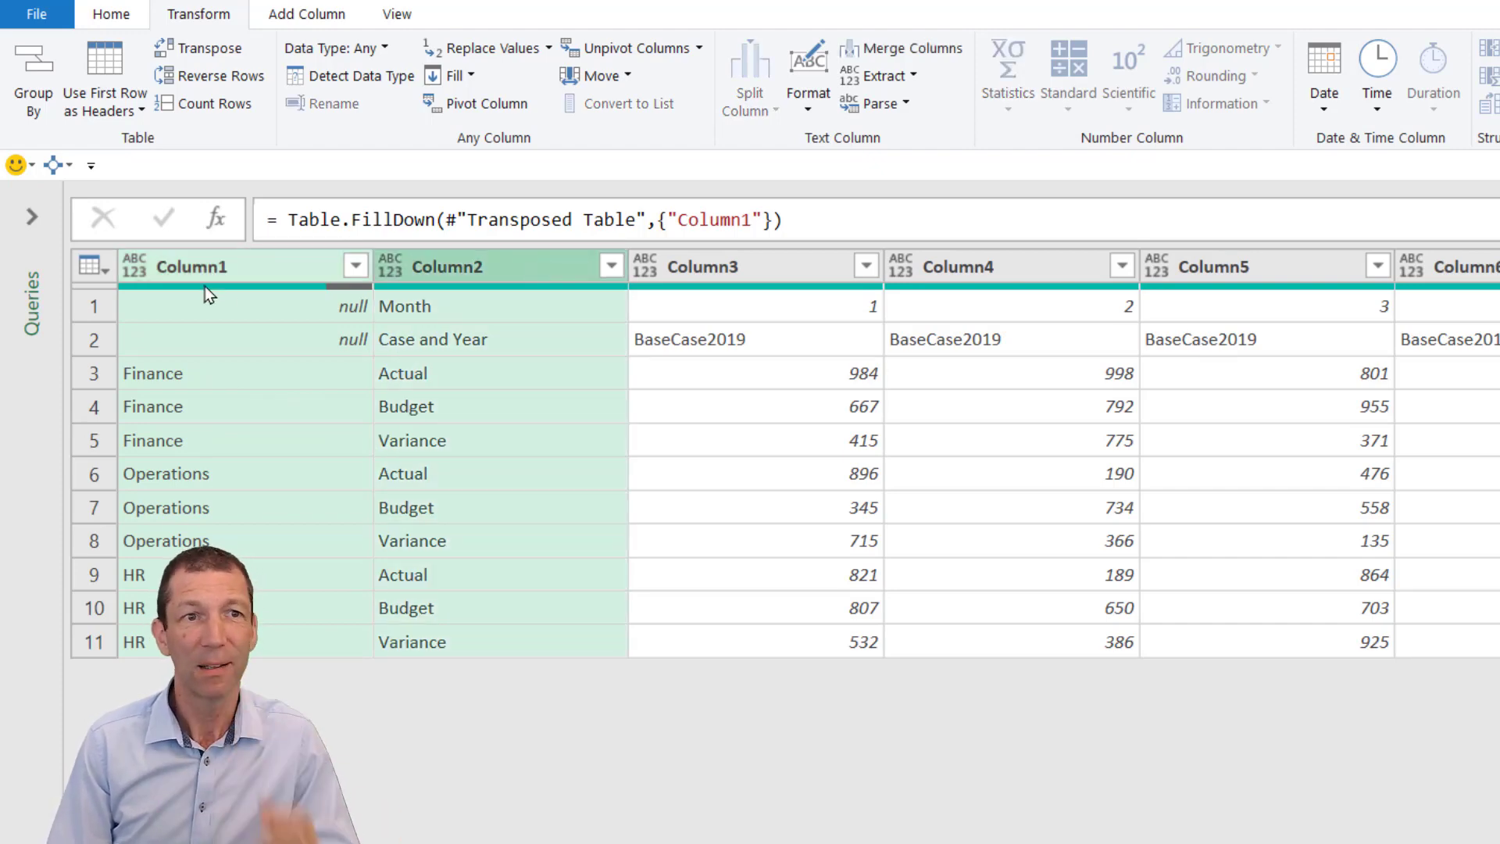
- Merge Column1 and Column2 into one Merged column using a custom '|' separator
{"action": "left_click", "coordinate": [503, 256], "text": "ctrl"}
{"action": "left_click", "coordinate": [519, 269], "text": "ctrl"}
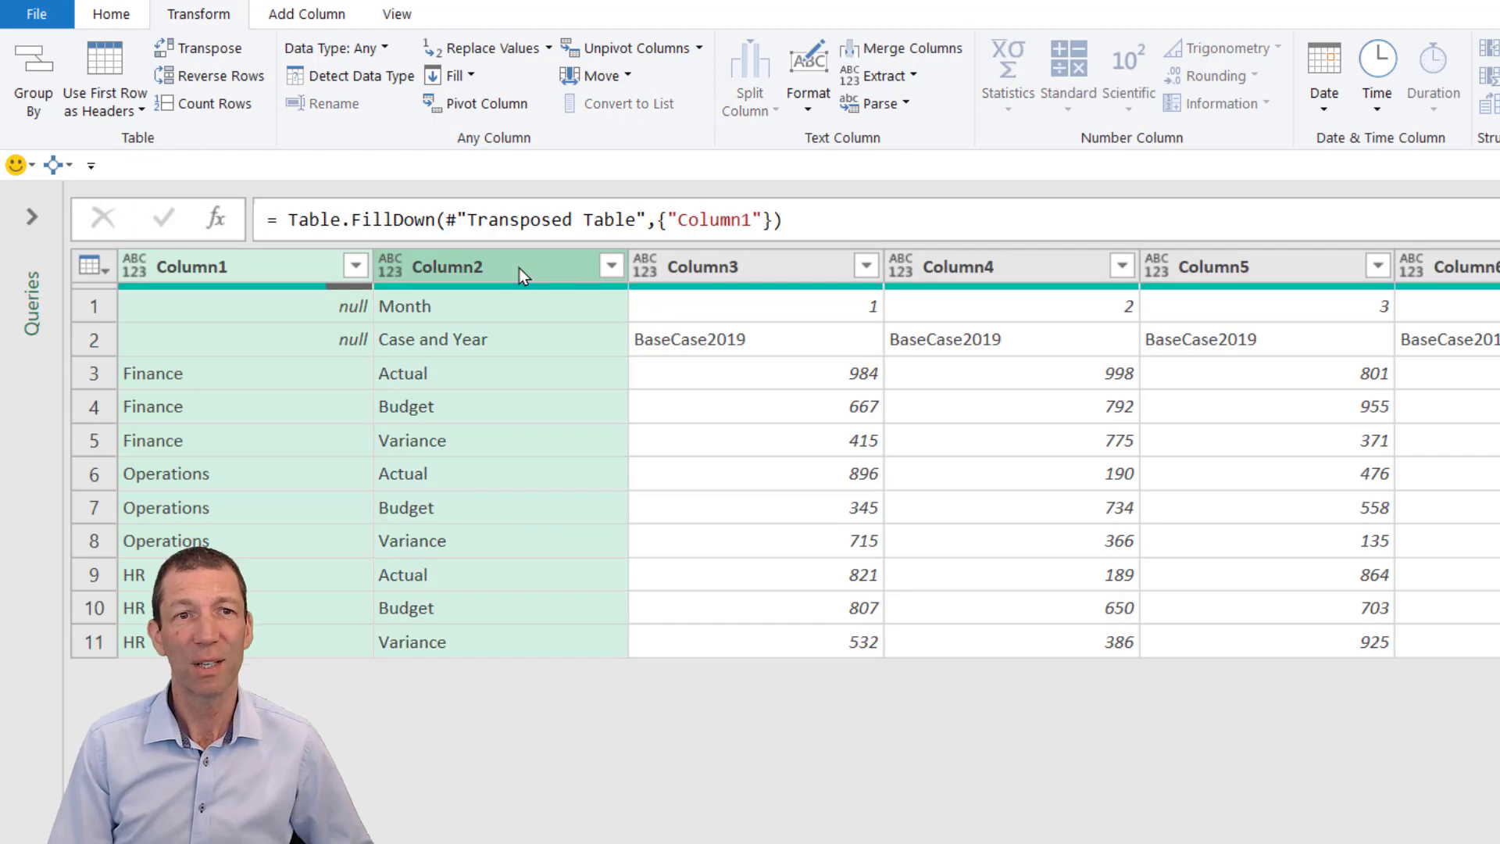
{"action": "right_click", "coordinate": [518, 269]}
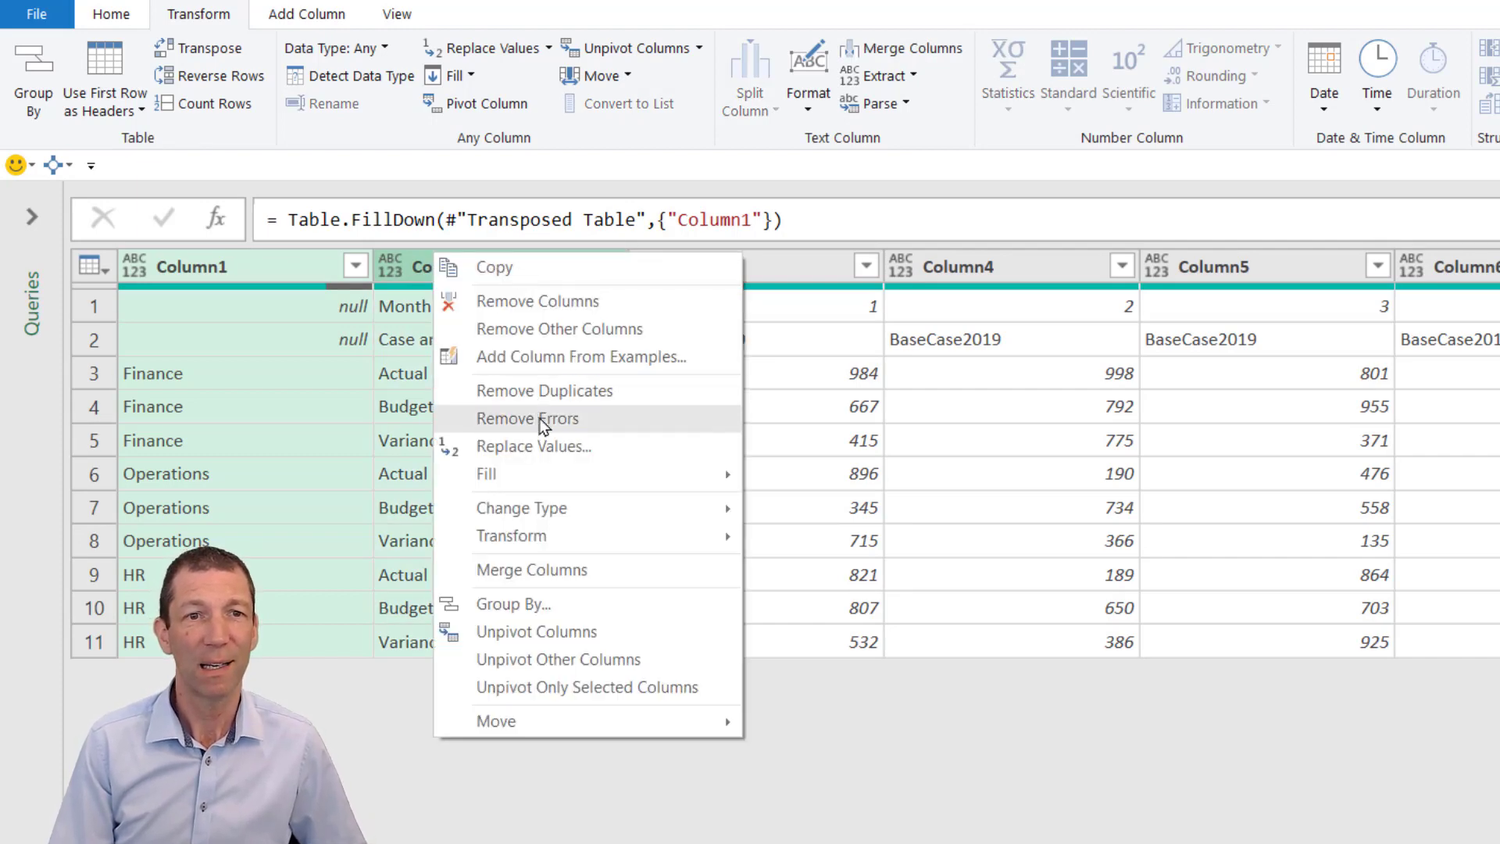
{"action": "left_click", "coordinate": [575, 570]}
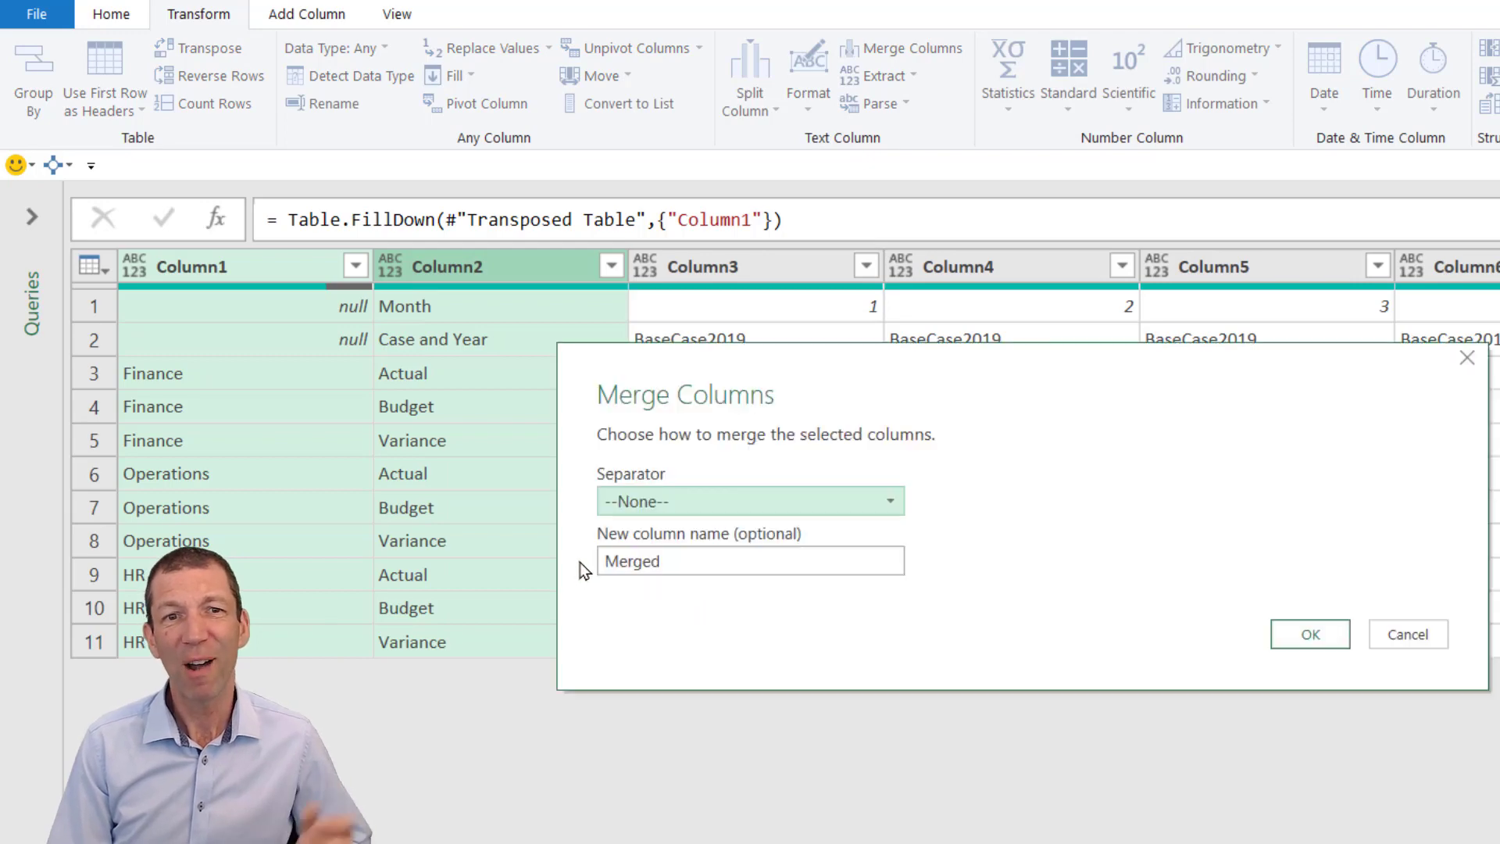
{"action": "left_click", "coordinate": [758, 497]}
{"action": "left_click", "coordinate": [710, 718]}
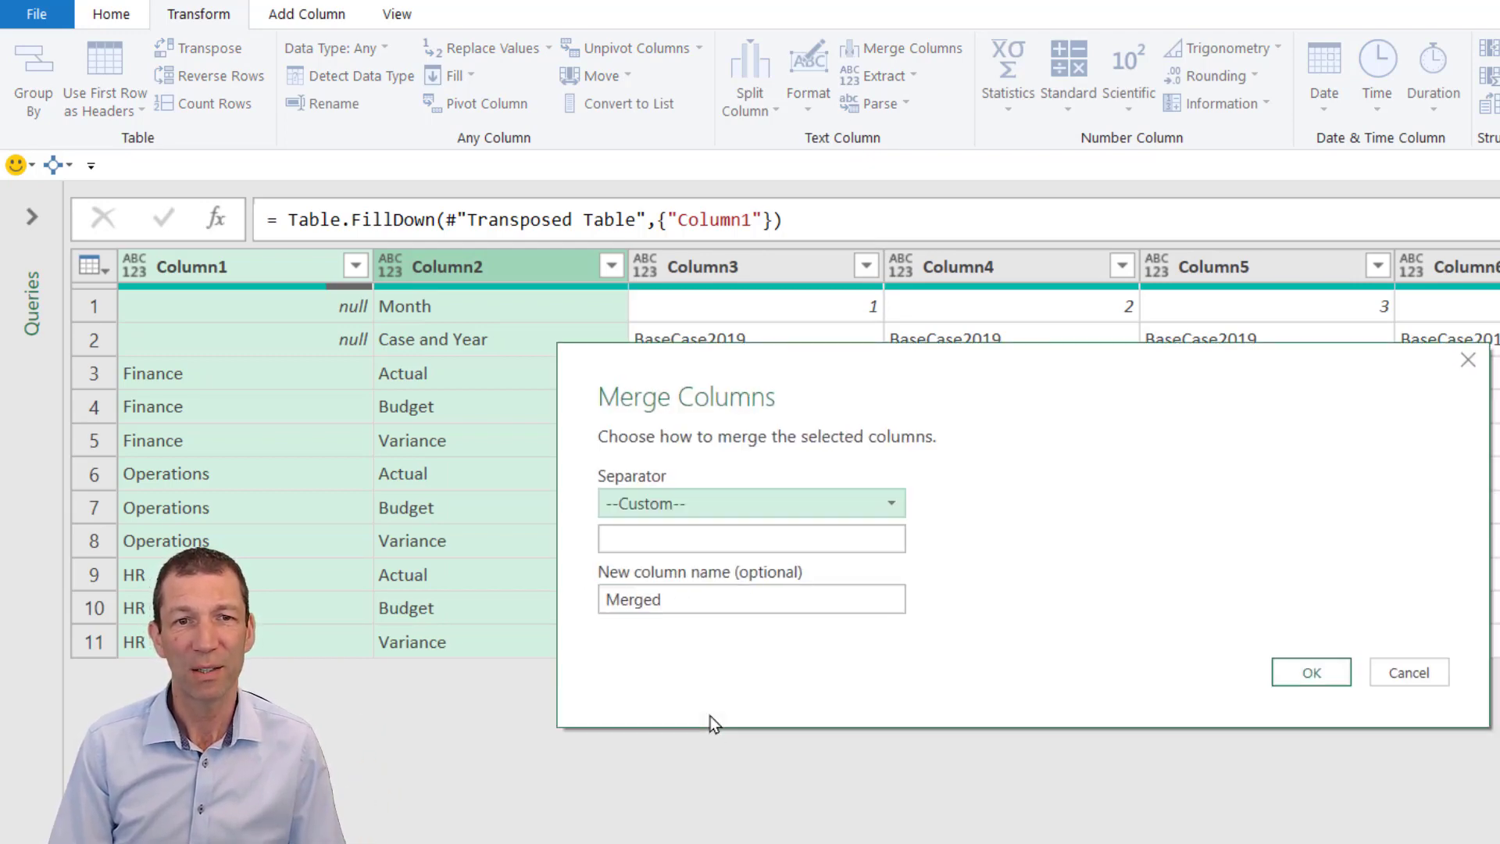
{"action": "left_click", "coordinate": [810, 539]}
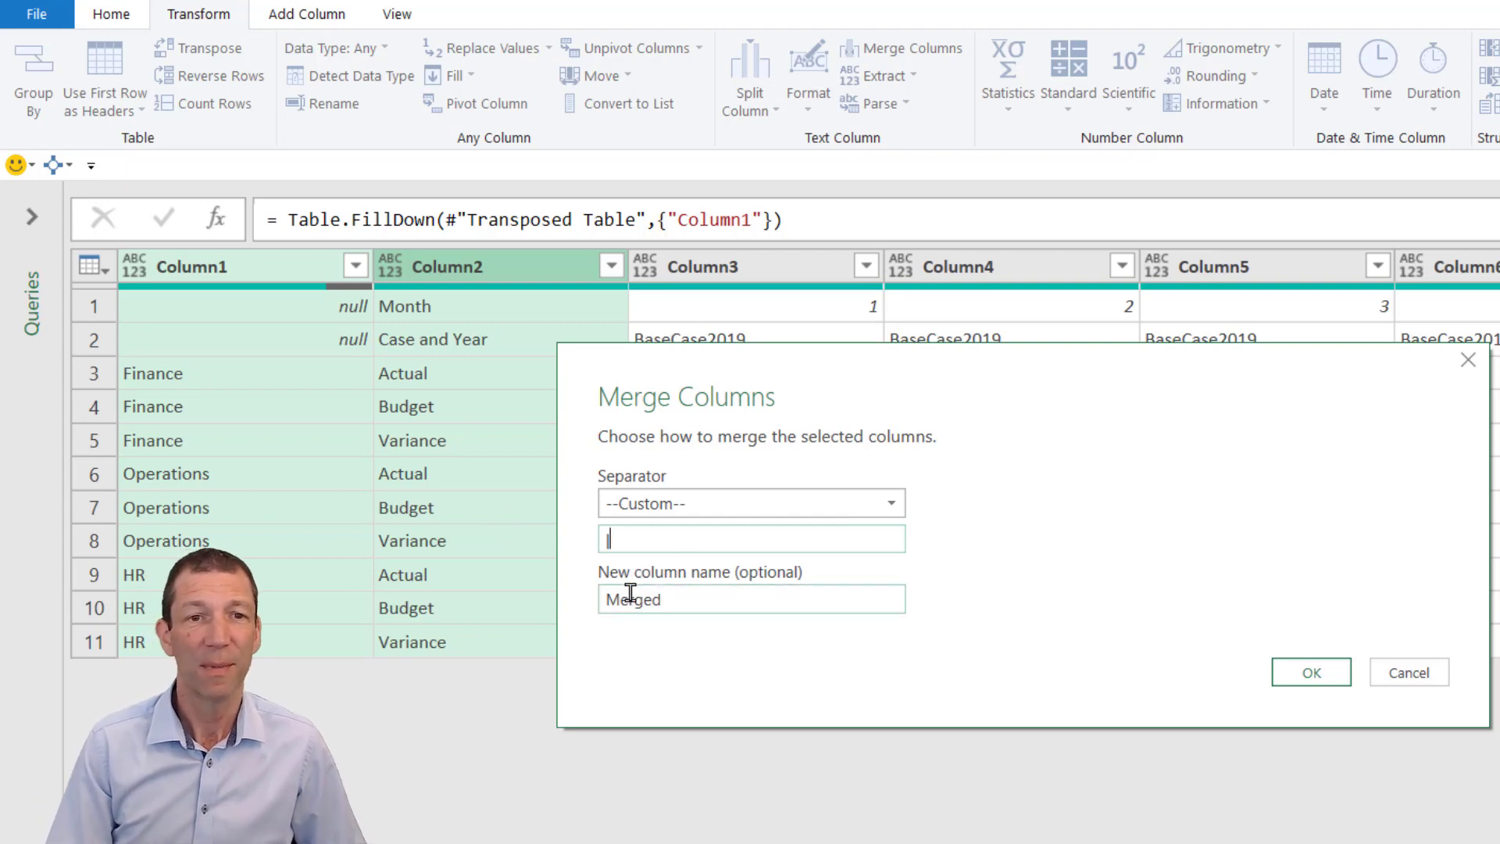
{"action": "left_click", "coordinate": [1312, 676]}
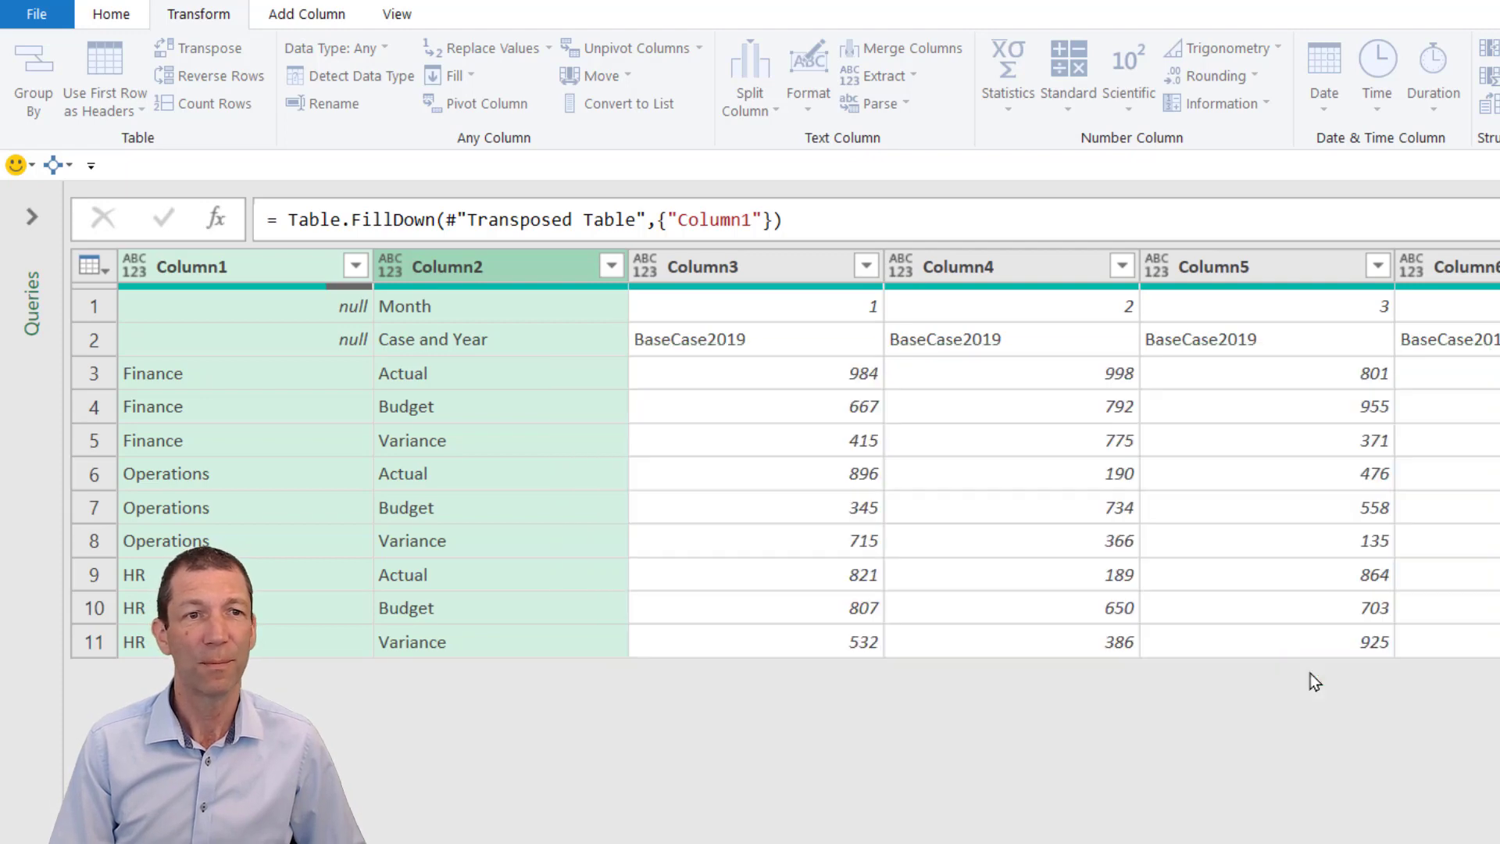
- Transpose the table back with only the Merged column selected
{"action": "left_click", "coordinate": [204, 267]}
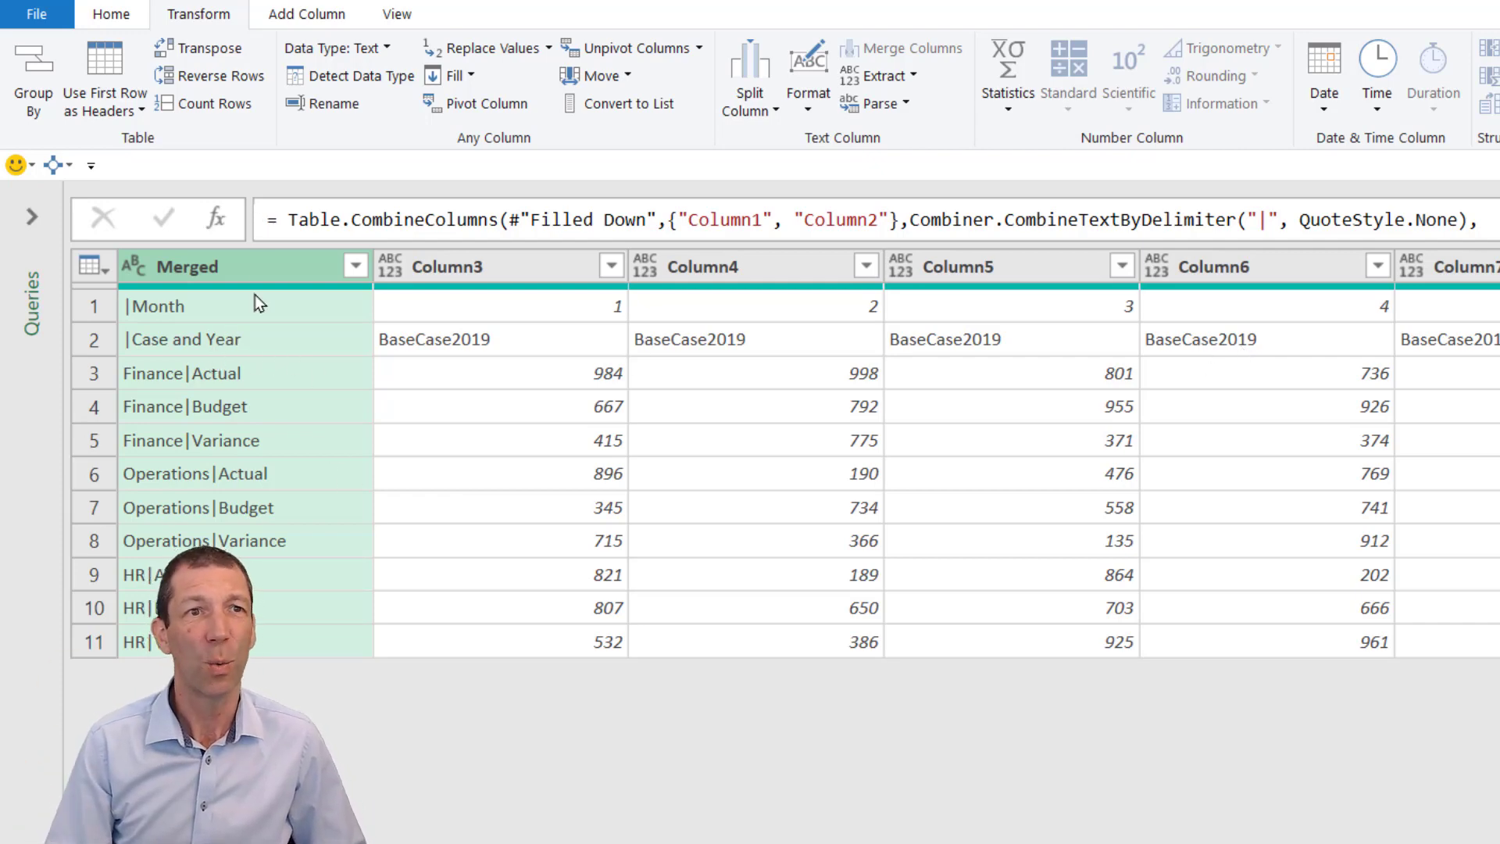
{"action": "left_click", "coordinate": [251, 394]}
{"action": "left_click", "coordinate": [209, 49]}
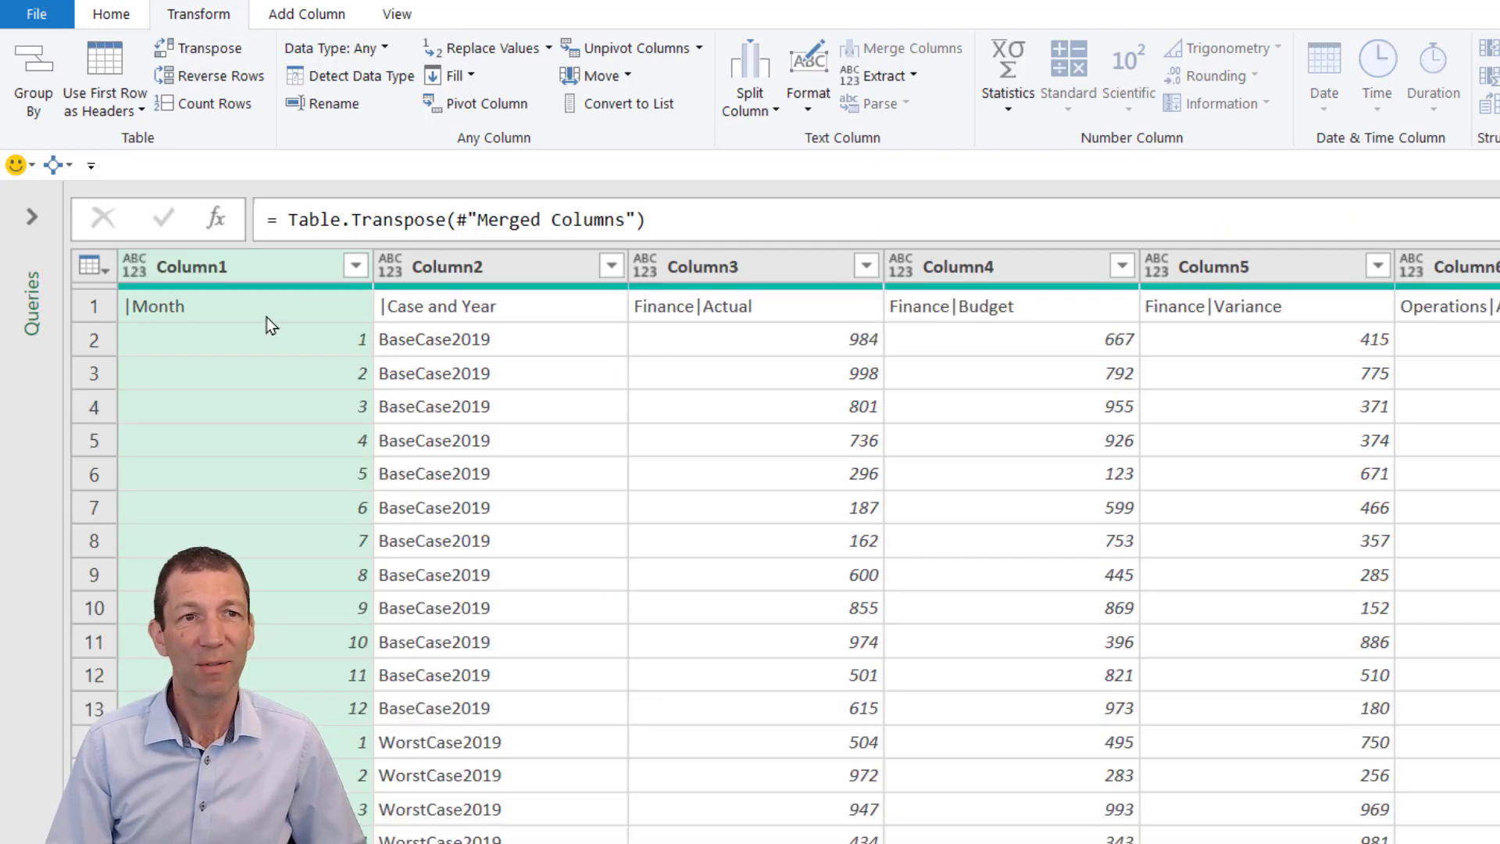
- Check the row-1 labels: Case and Year, Finance|Actual, Finance|Budget, Finance|Variance, Operations|Actual
{"action": "left_click", "coordinate": [503, 307]}
{"action": "left_click", "coordinate": [723, 311]}
{"action": "left_click", "coordinate": [953, 313]}
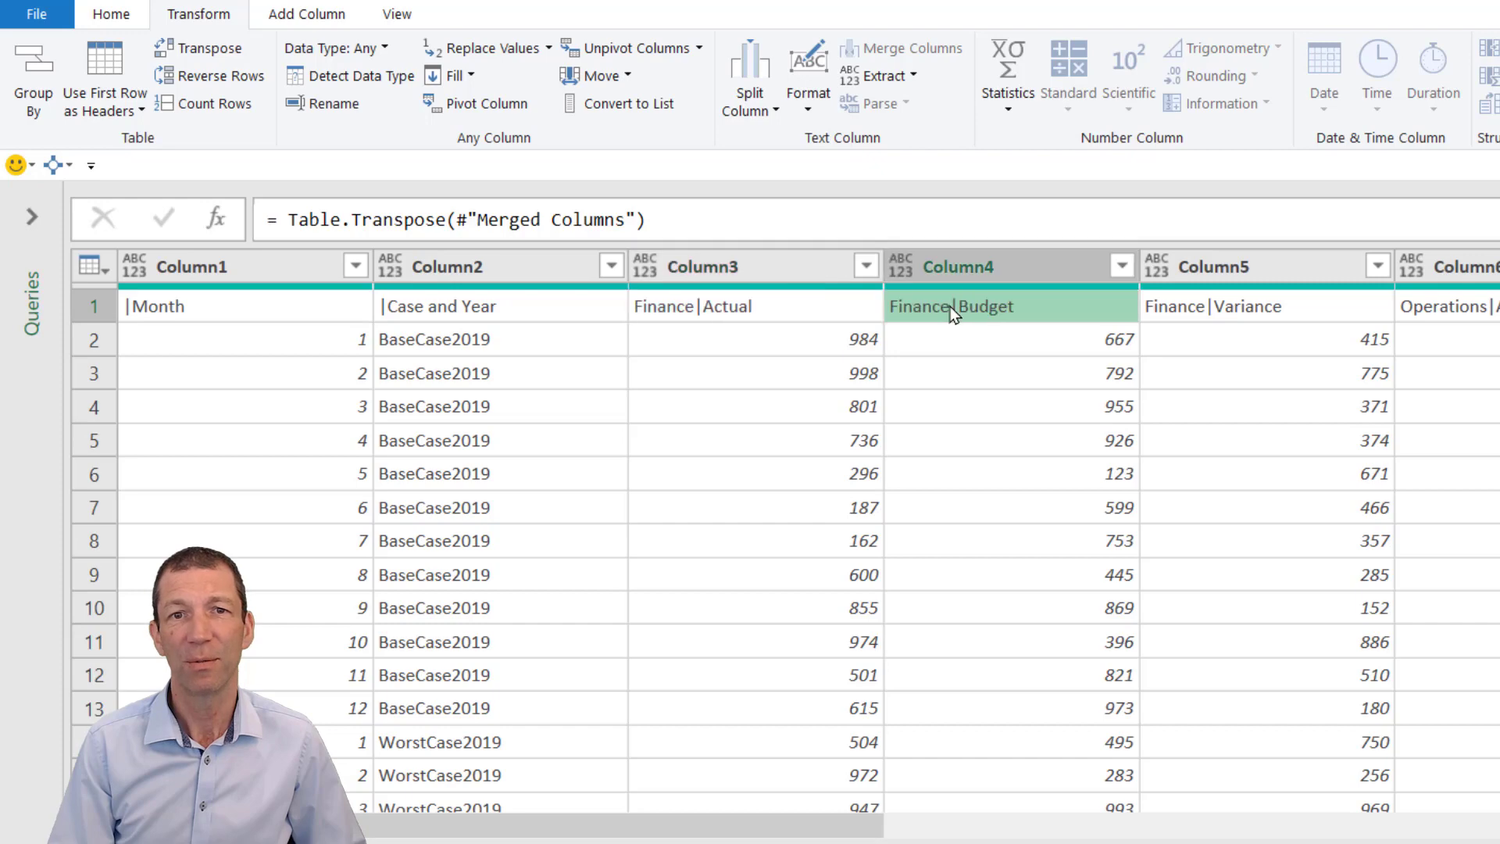
{"action": "left_click", "coordinate": [1290, 312]}
{"action": "left_click", "coordinate": [1461, 313]}
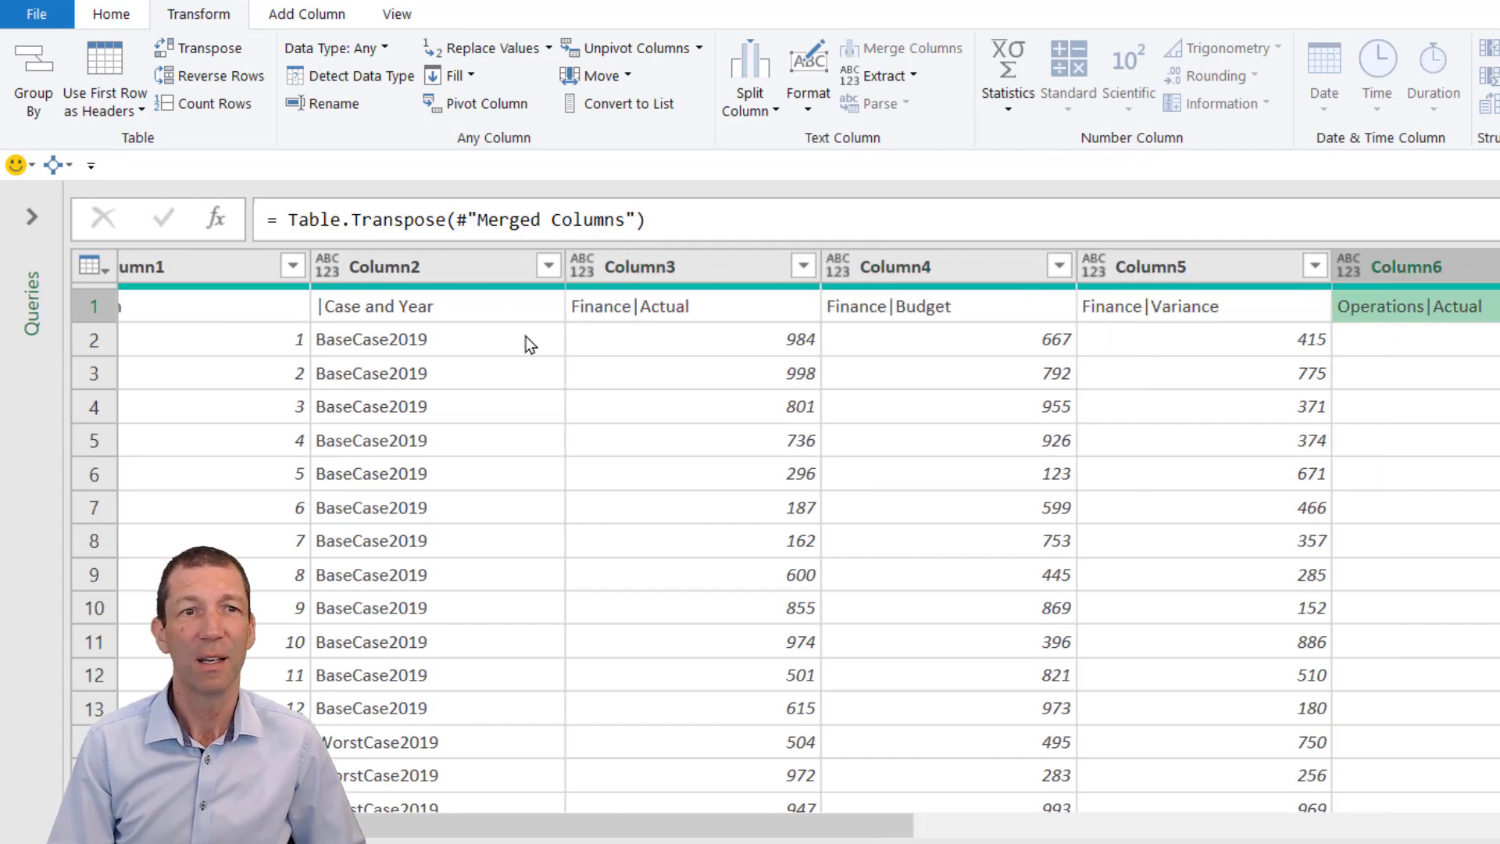
{"action": "left_click", "coordinate": [395, 312]}
{"action": "left_click", "coordinate": [618, 310]}
{"action": "left_click", "coordinate": [922, 305]}
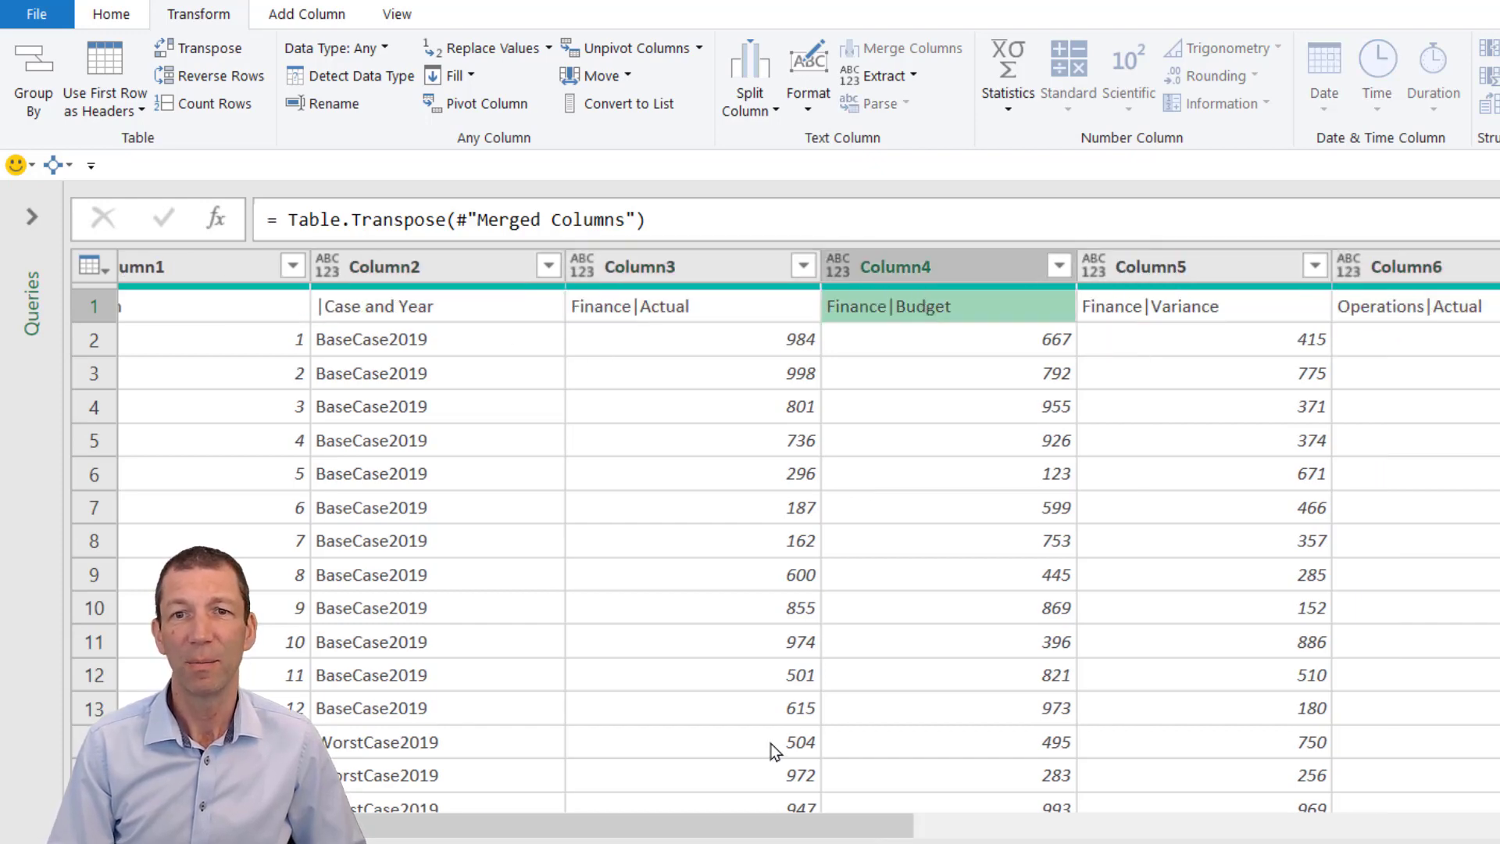
{"action": "left_click_drag", "start_coordinate": [740, 833], "coordinate": [544, 833]}
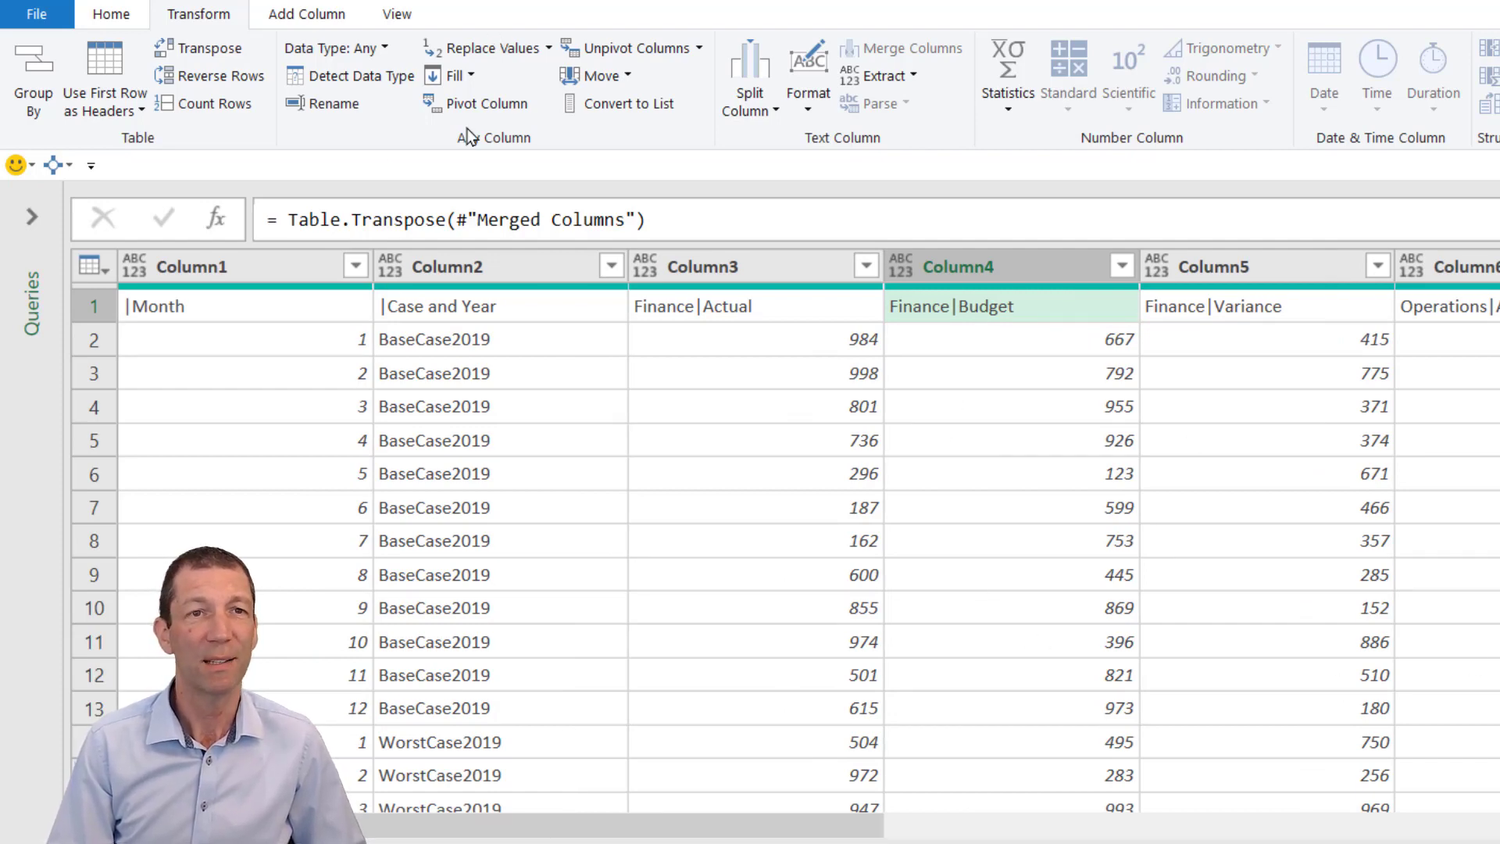
- Use the first row as headers, then view the table at the Filtered Rows step
{"action": "left_click", "coordinate": [111, 13]}
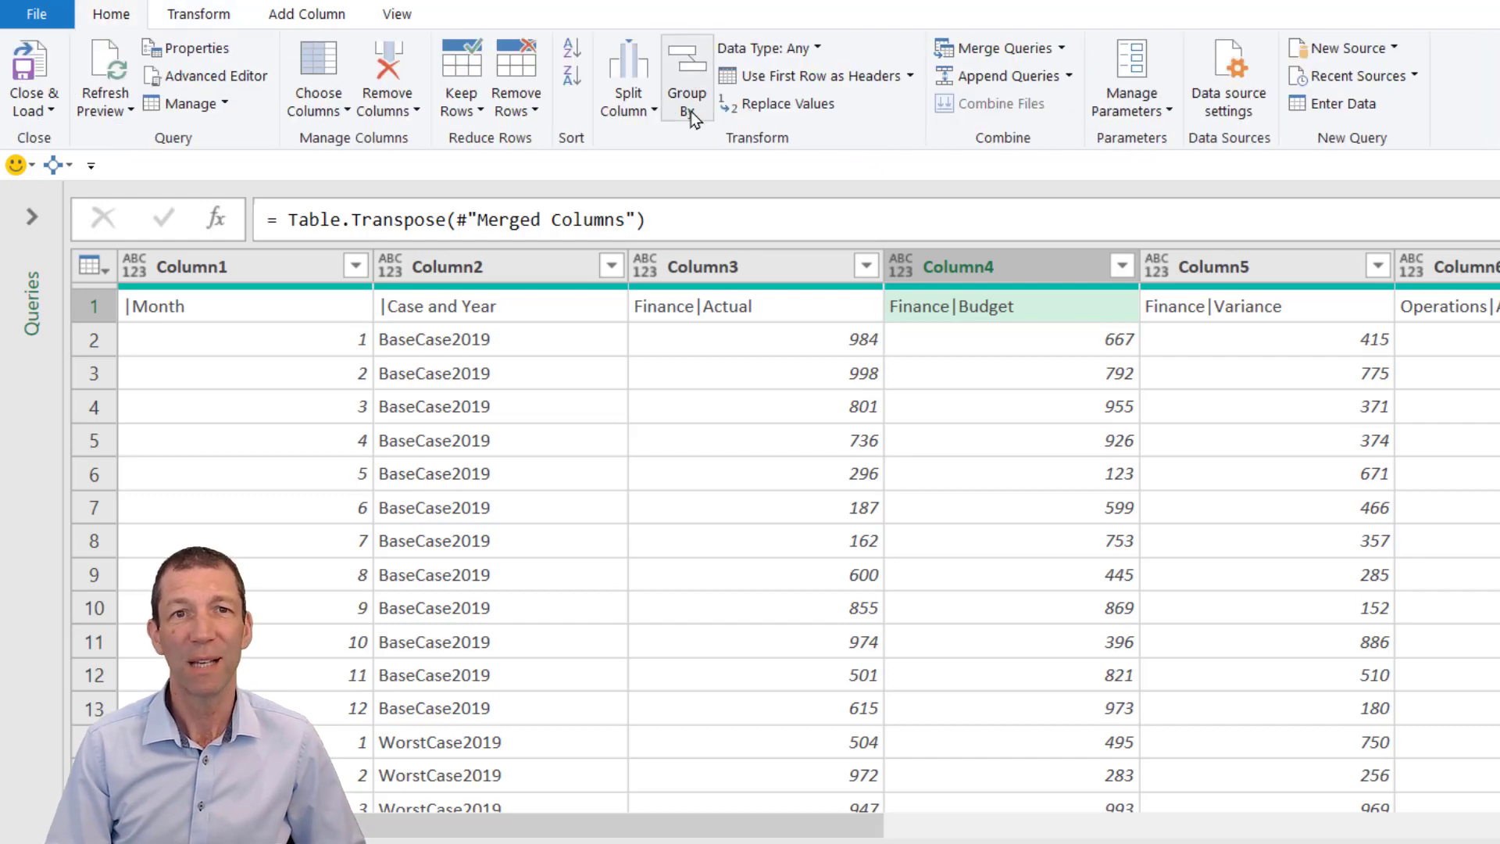
{"action": "left_click", "coordinate": [876, 79]}
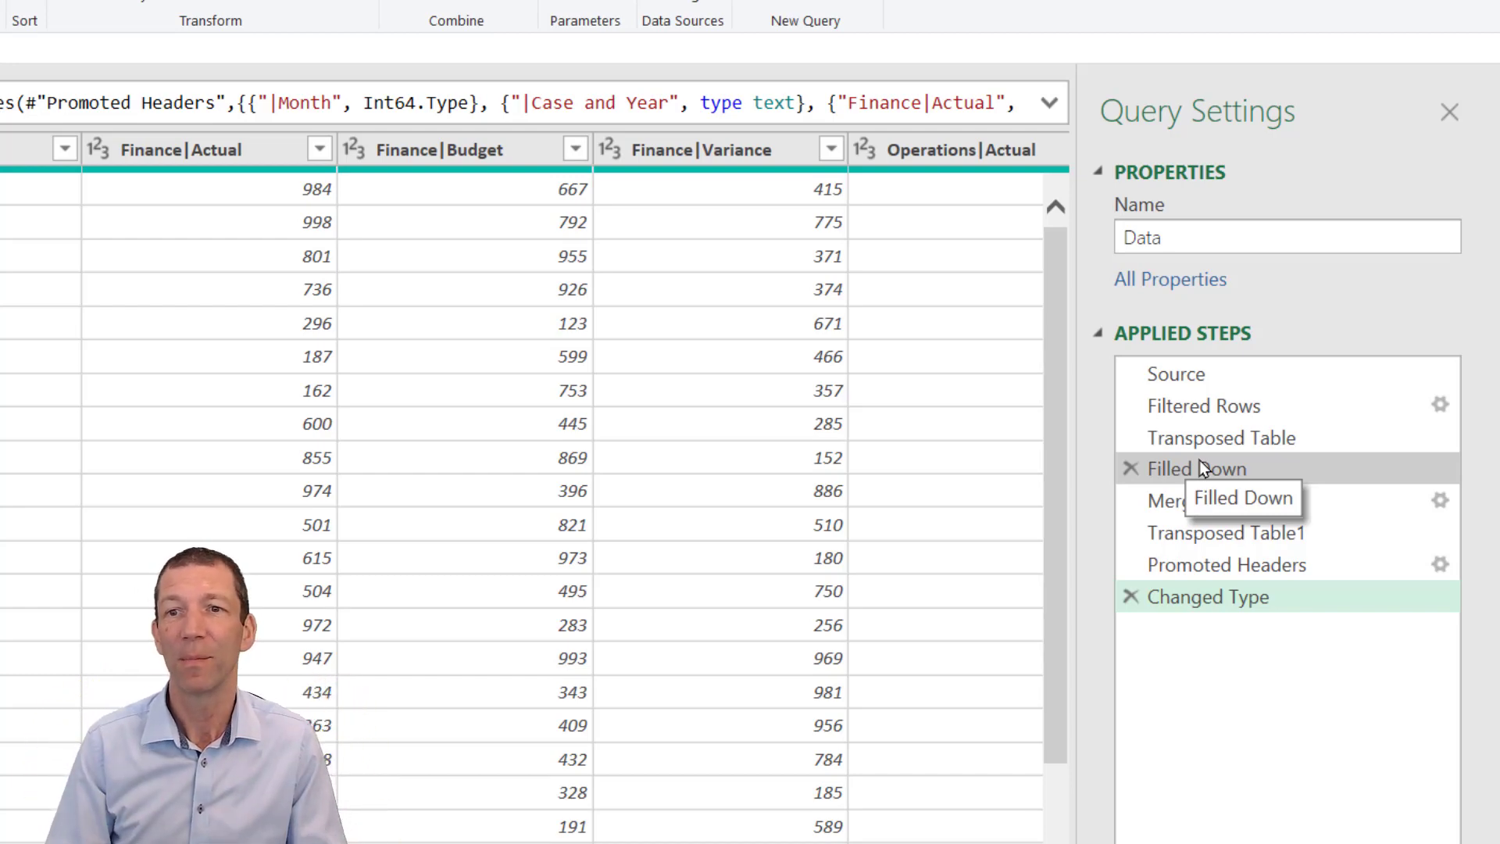
{"action": "left_click", "coordinate": [1216, 418]}
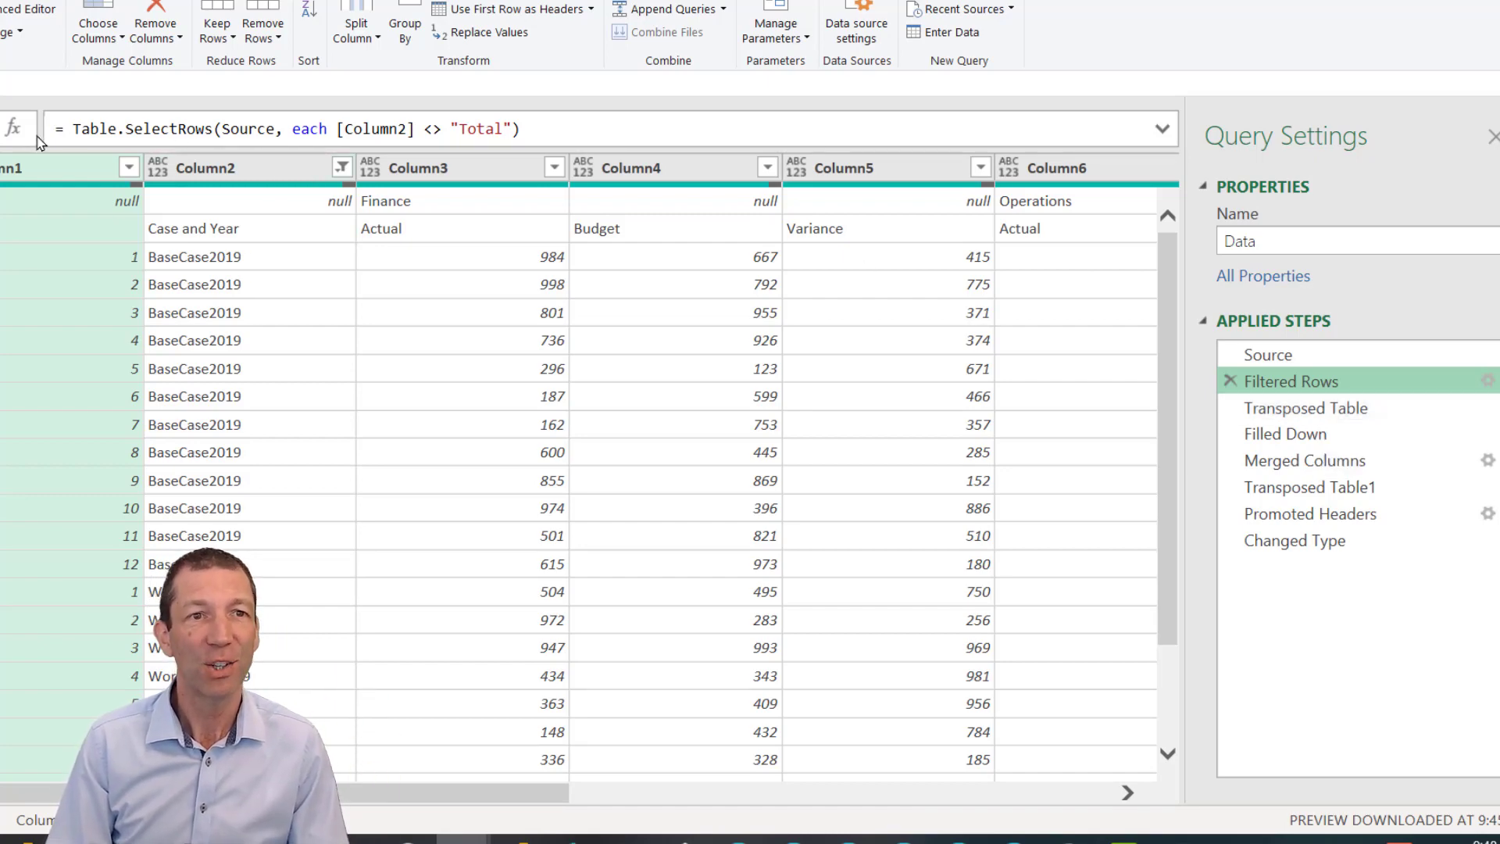
- Insert a new step right after Filtered Rows and name it '▶ Fix Merged Headings'
{"action": "left_click", "coordinate": [13, 130]}
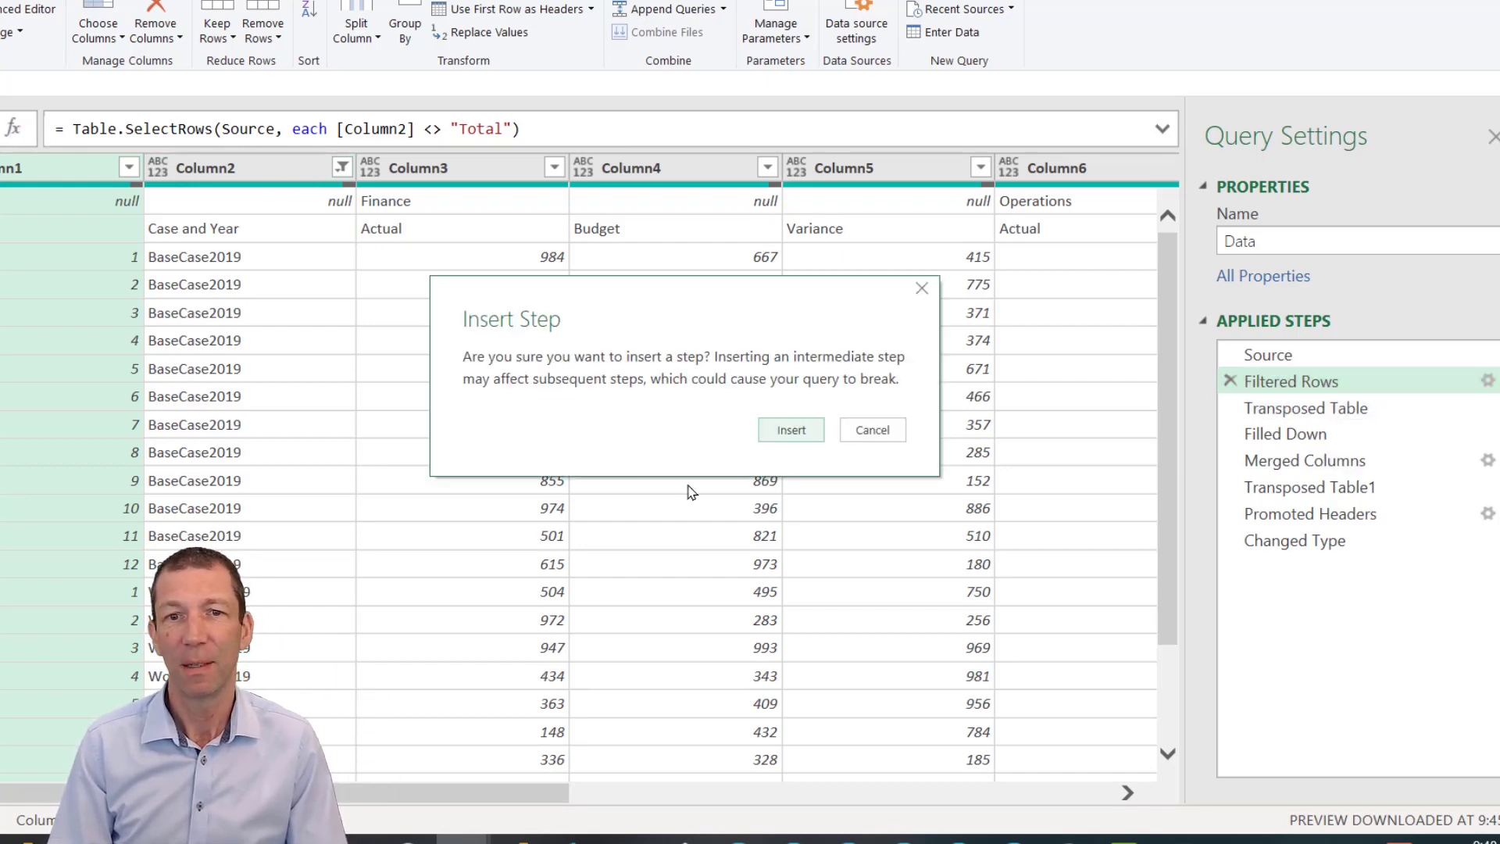
{"action": "left_click", "coordinate": [790, 430]}
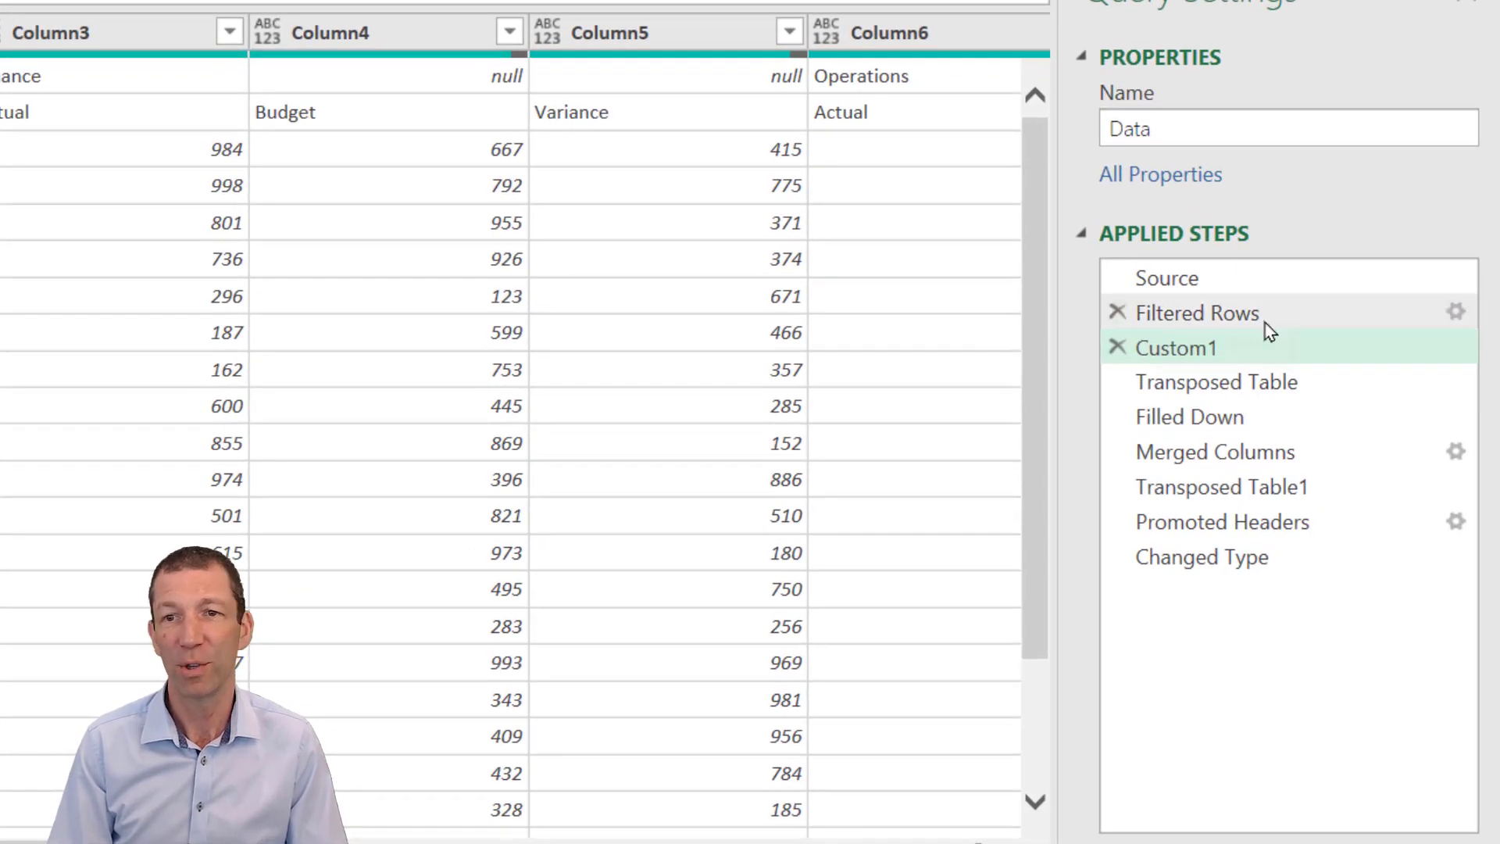
{"action": "double_click", "coordinate": [1227, 352]}
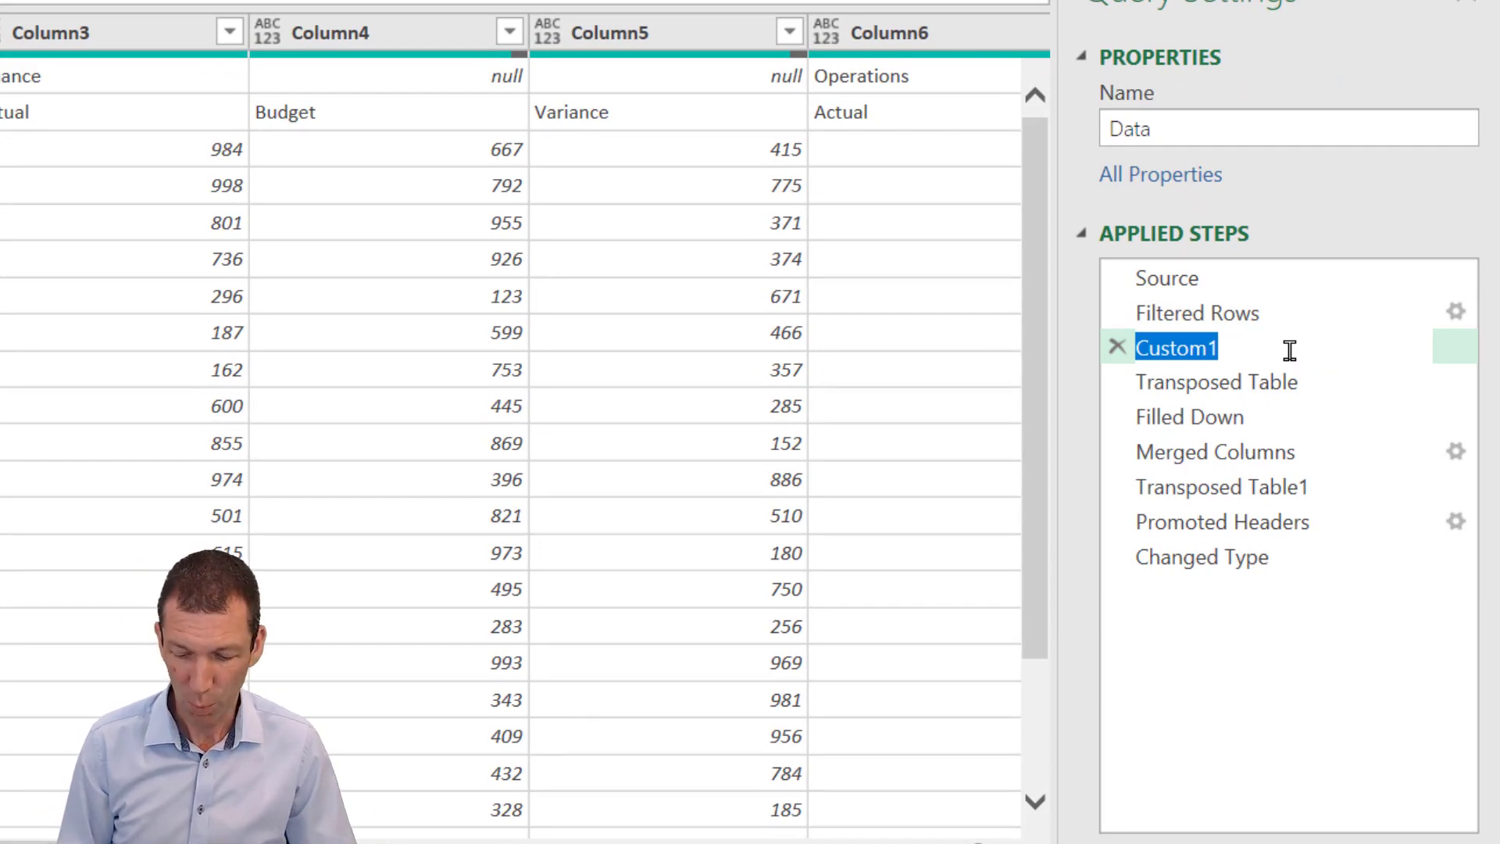
{"action": "key", "text": "super+period"}
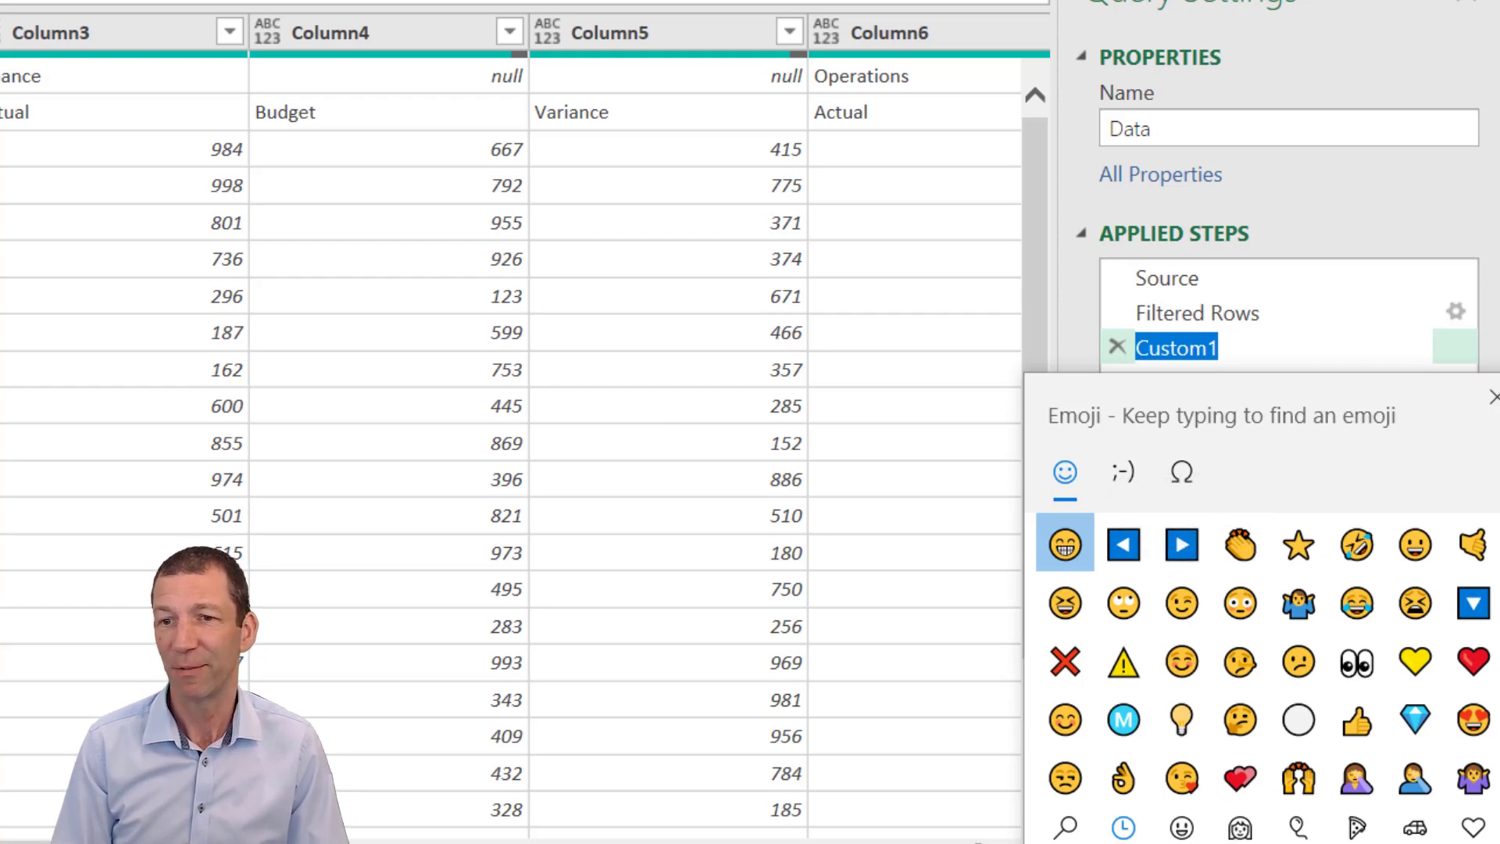
{"action": "left_click", "coordinate": [1181, 547]}
{"action": "left_click", "coordinate": [1208, 356]}
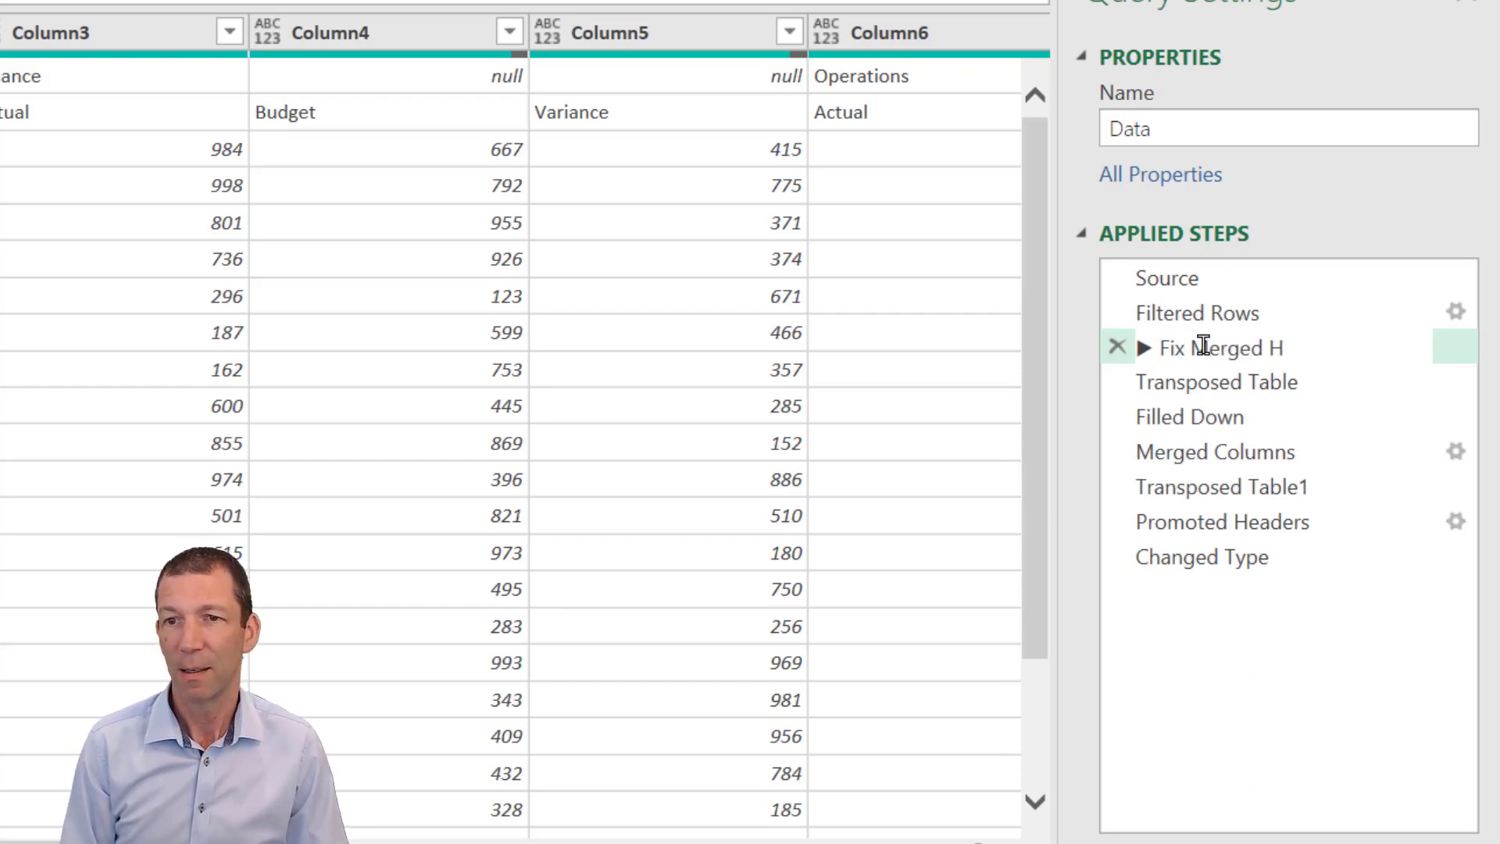
{"action": "type", "text": "Fix Merged Headings"}
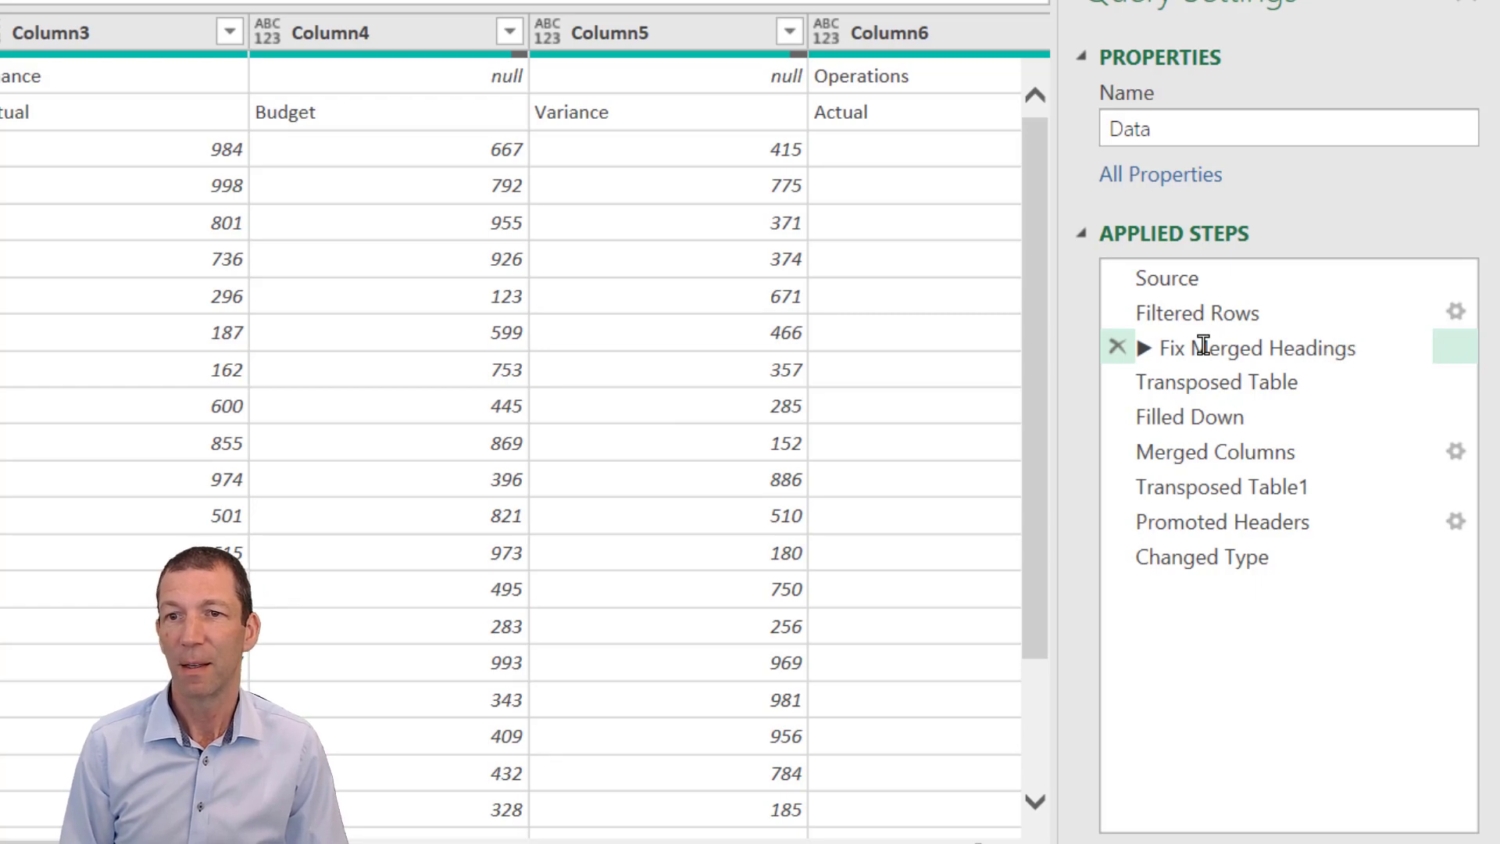
{"action": "key", "text": "Return"}
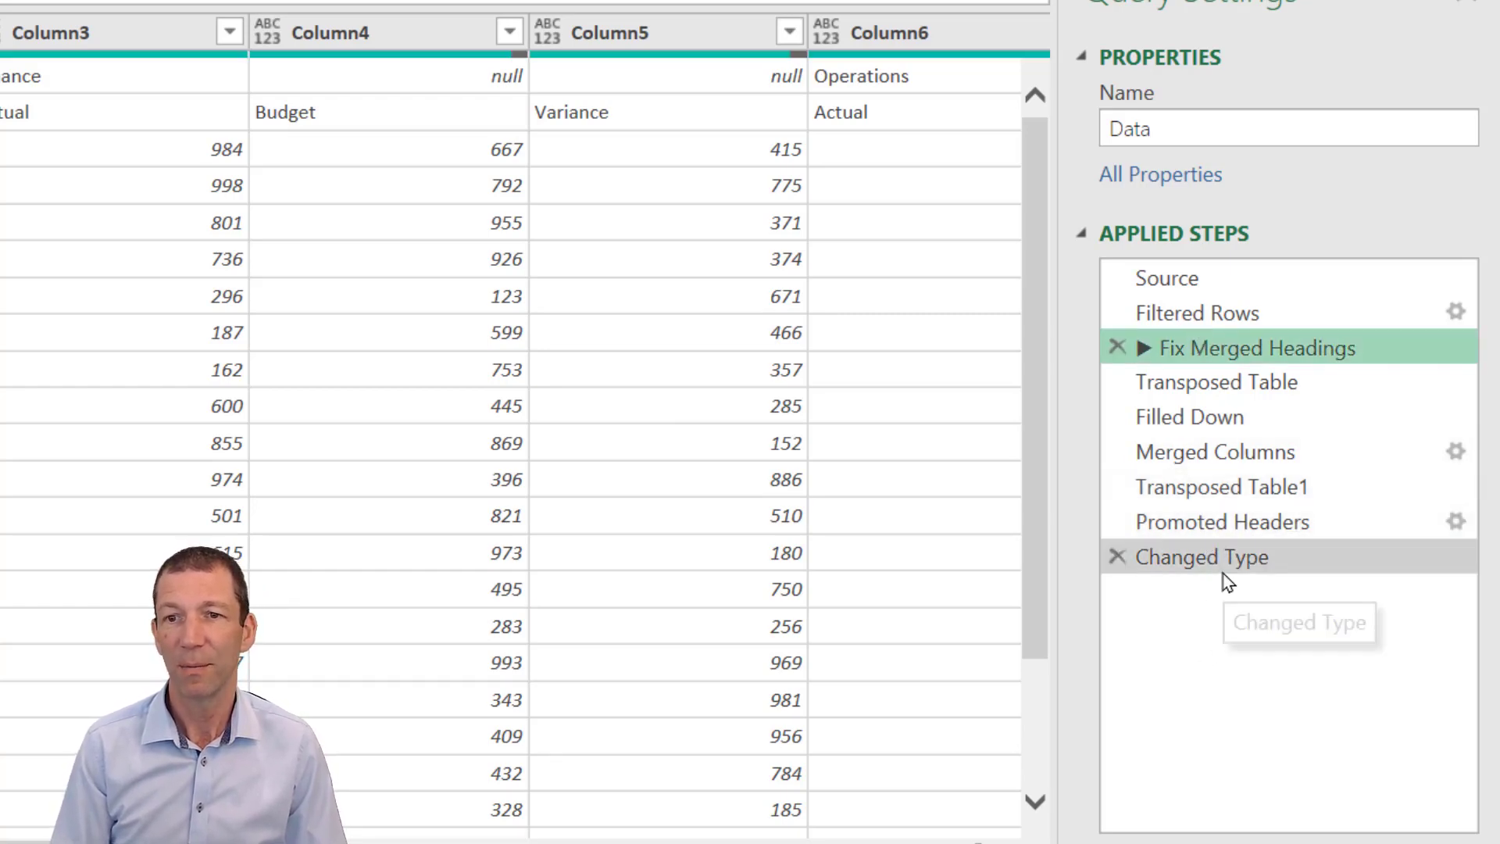
- Rename the Custom1 step after Changed Type to '◀ Fix Merged Headings'
{"action": "left_click", "coordinate": [1228, 525]}
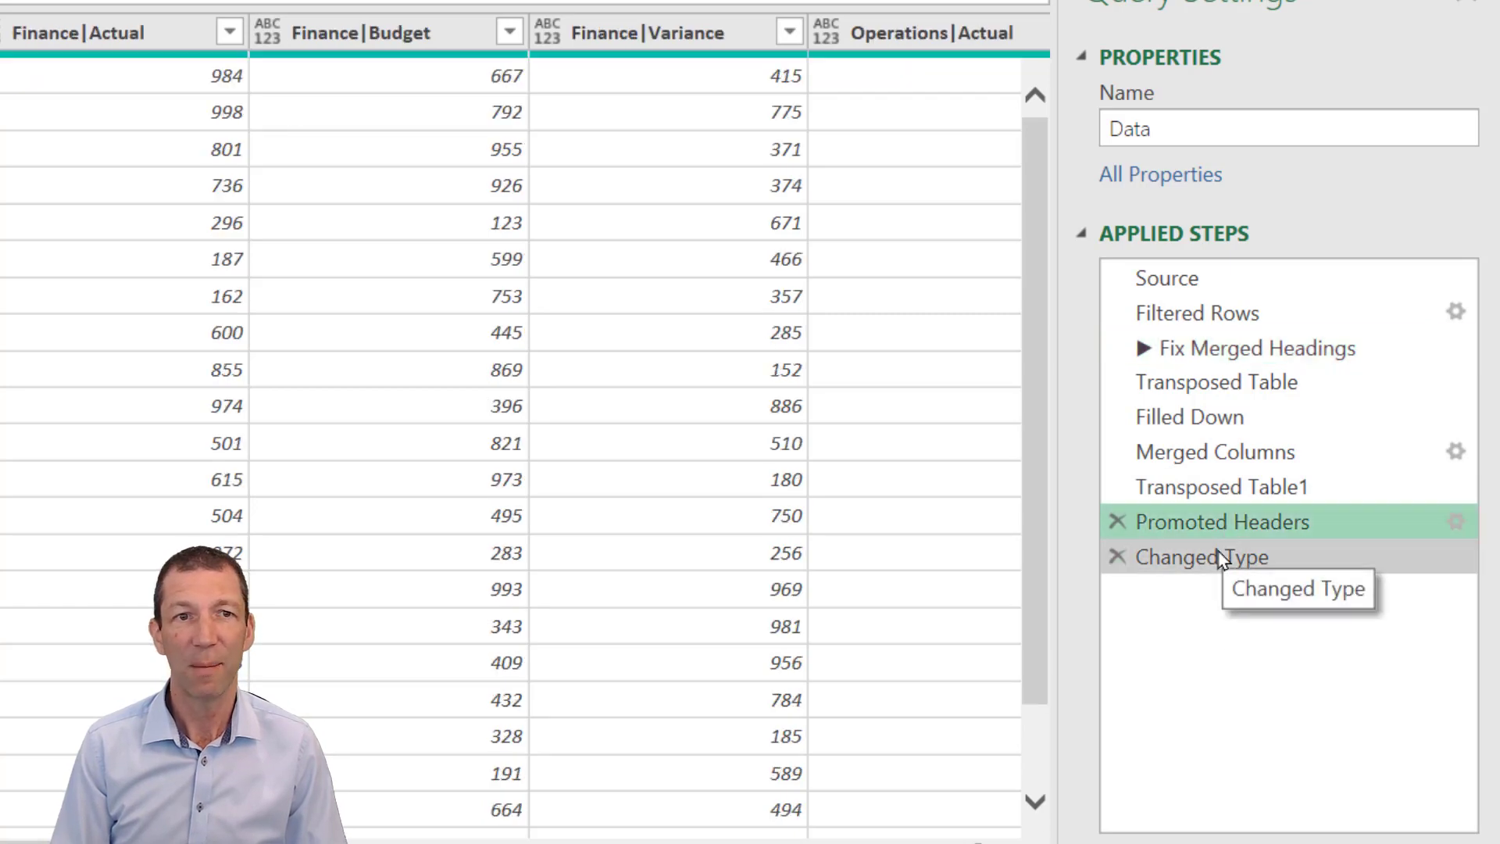
{"action": "left_click", "coordinate": [1220, 558]}
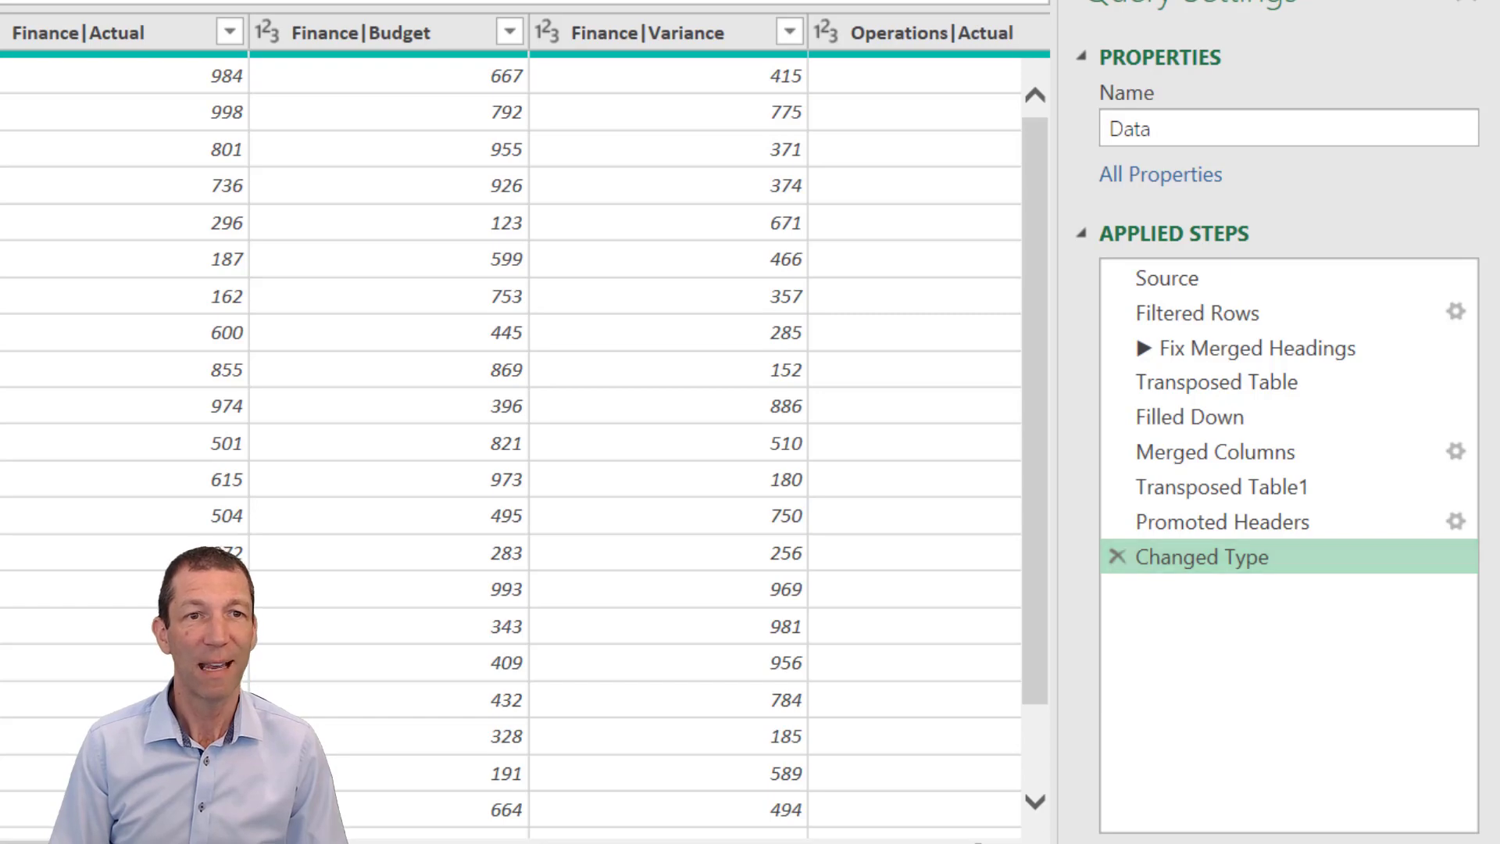
{"action": "key", "text": "F2"}
{"action": "key", "text": "super+period"}
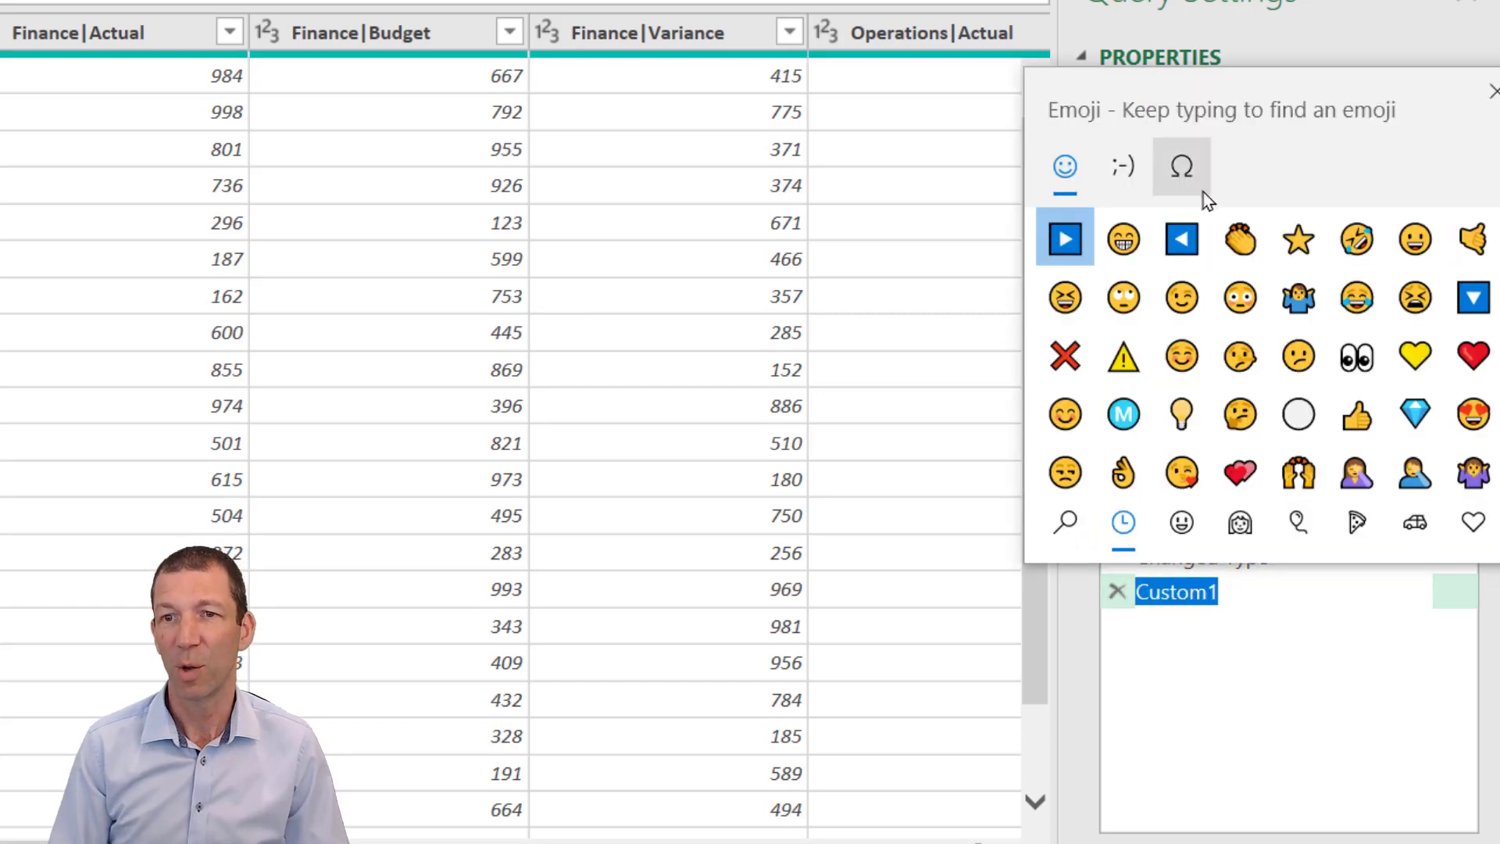
{"action": "key", "text": "Right"}
{"action": "key", "text": "Right"}
{"action": "key", "text": "Return"}
{"action": "key", "text": "Escape"}
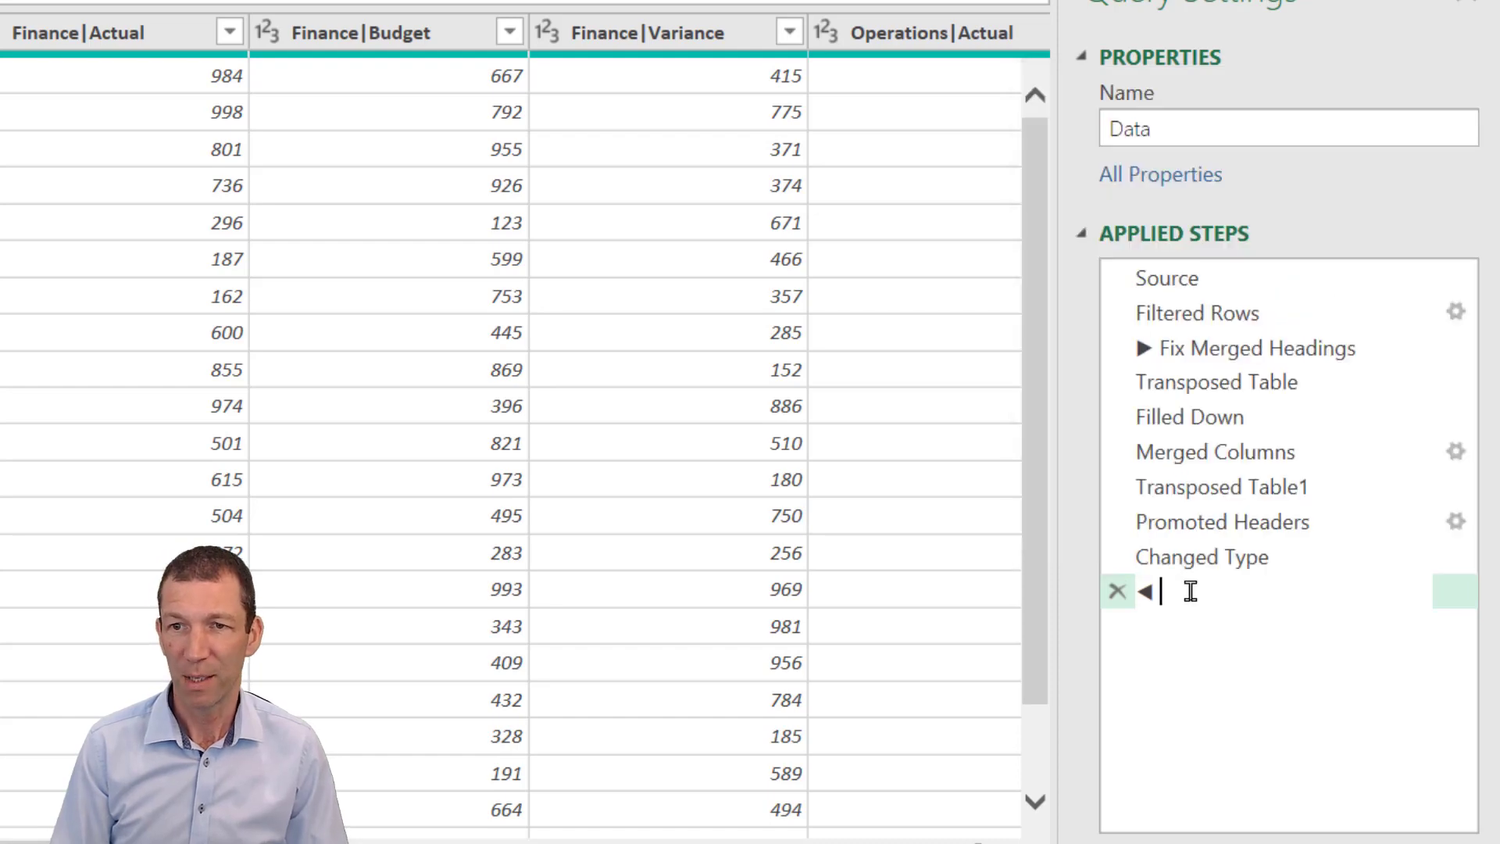
{"action": "type", "text": "Fix "}
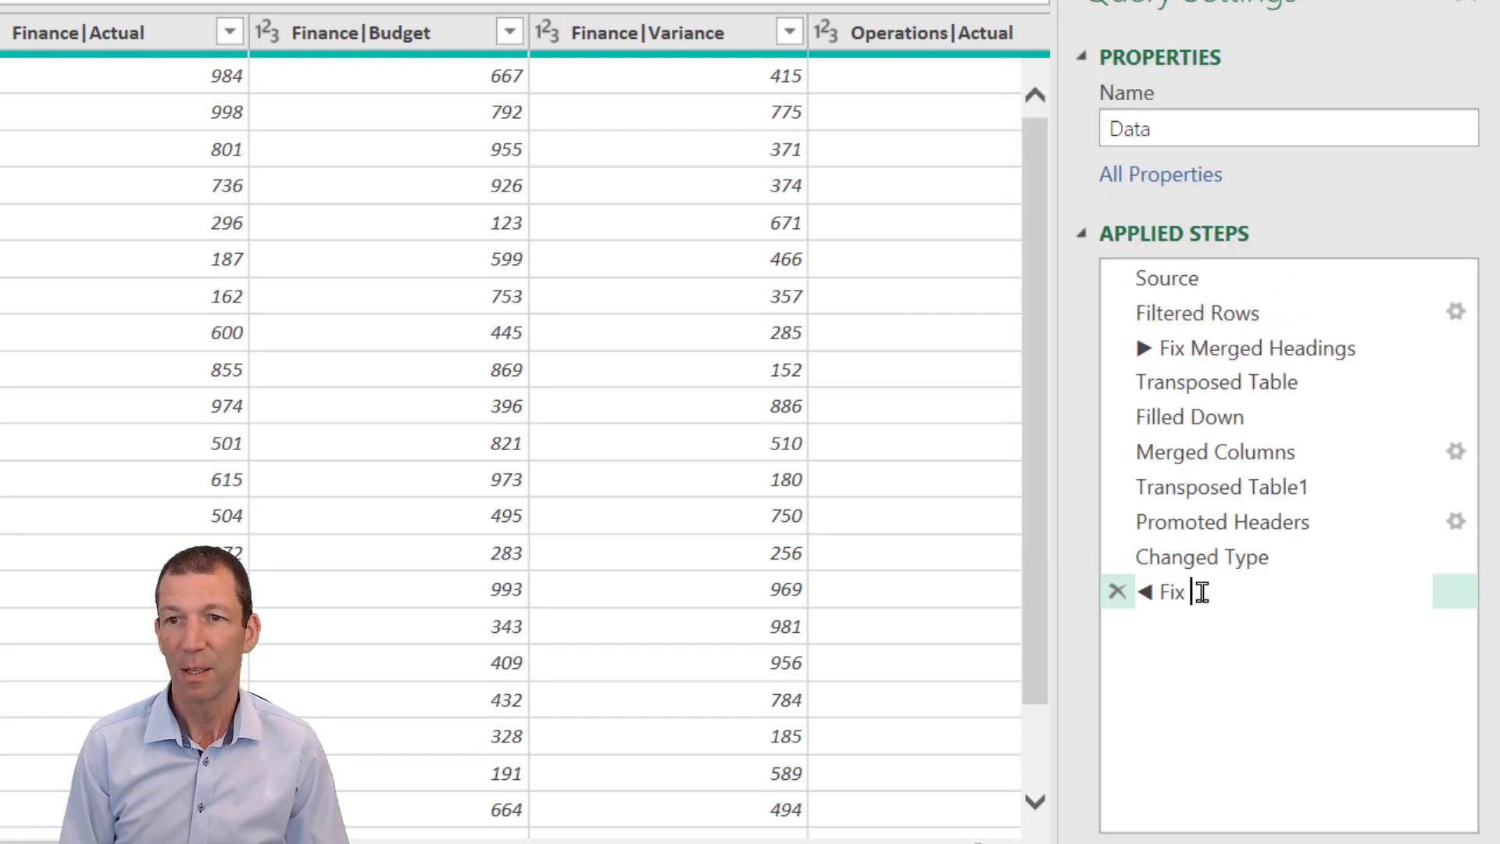
{"action": "type", "text": "Merged "}
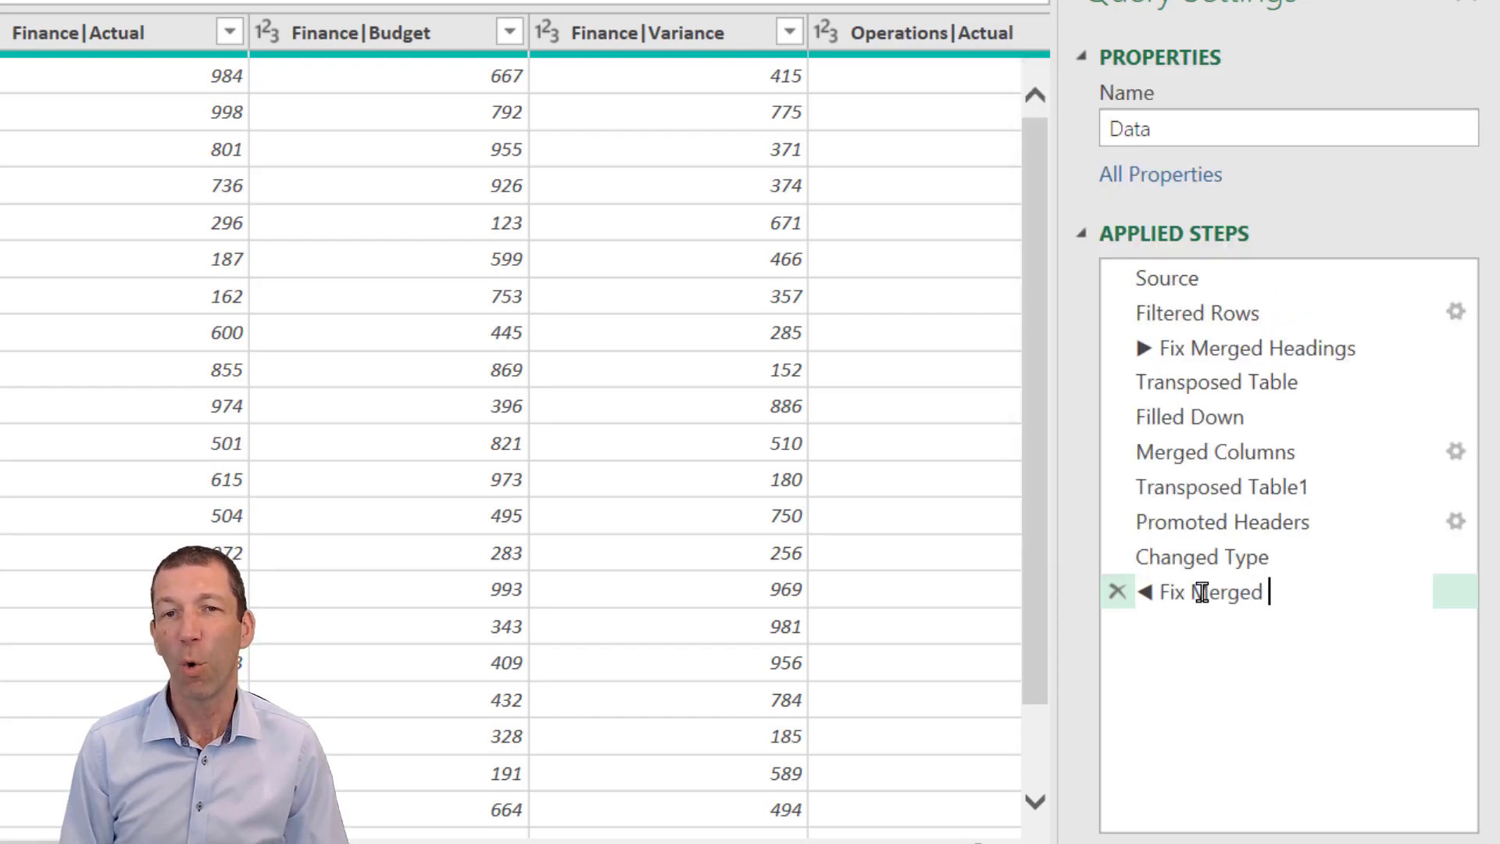
{"action": "type", "text": "Headings"}
{"action": "key", "text": "Return"}
{"action": "left_click_drag", "start_coordinate": [1198, 349], "coordinate": [1240, 519]}
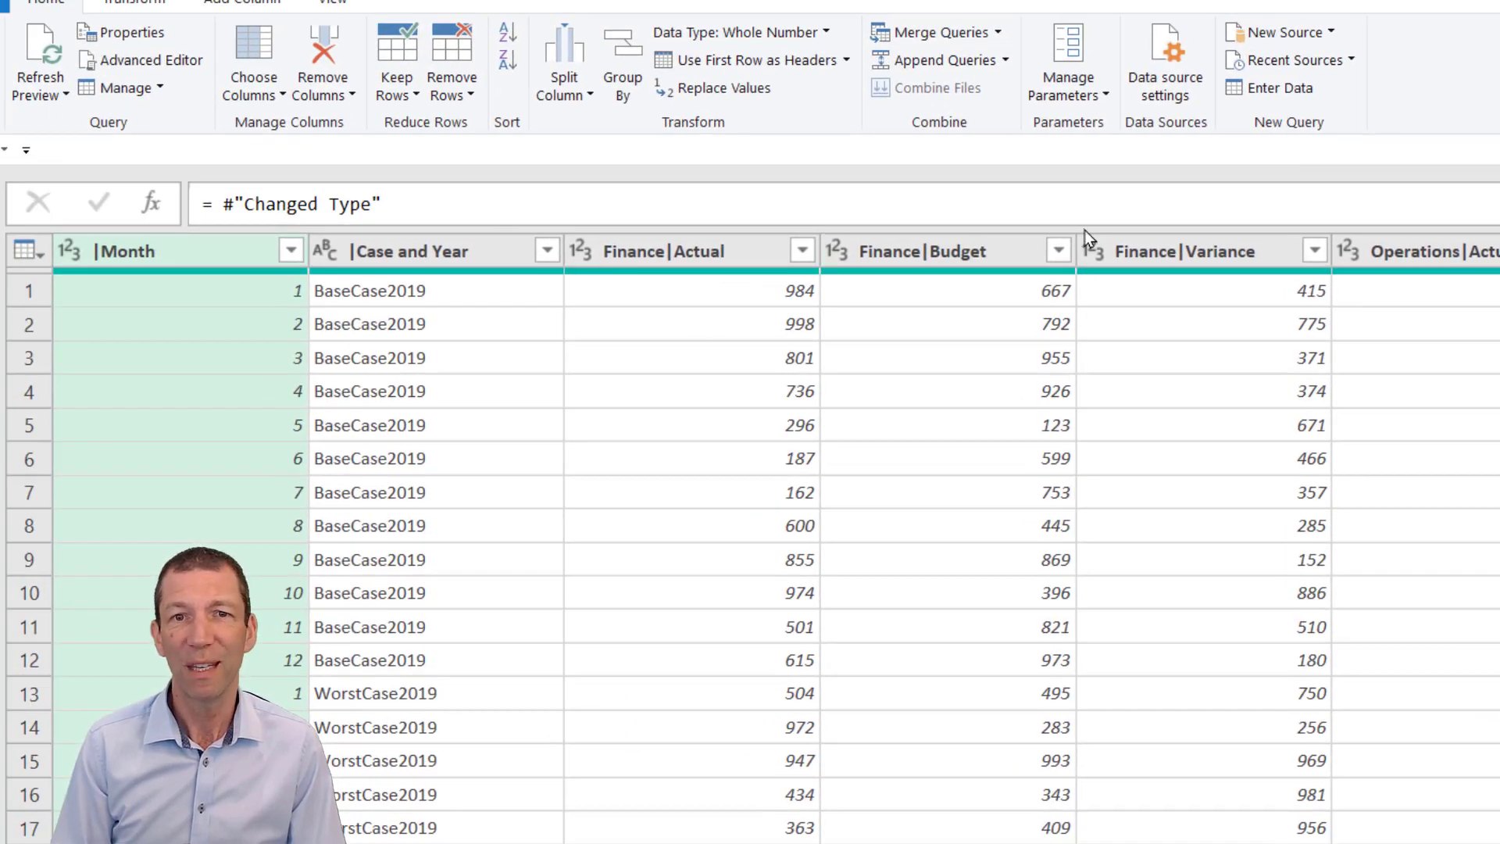
- Review the Finance and Operations columns, then select Month together with Case and Year
{"action": "left_click", "coordinate": [677, 250]}
{"action": "left_click", "coordinate": [963, 261]}
{"action": "left_click", "coordinate": [1174, 250]}
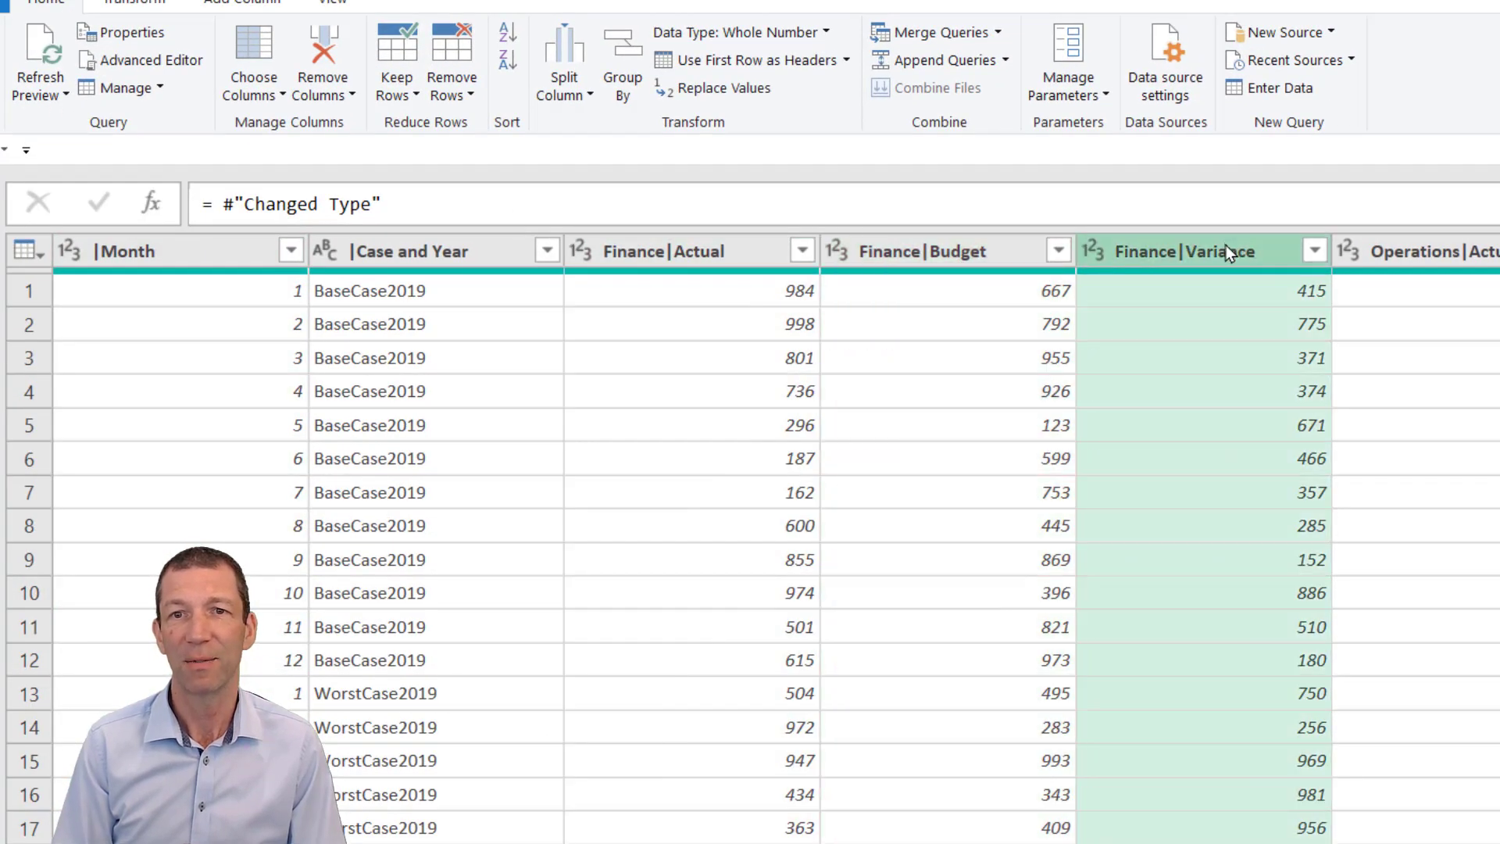
{"action": "left_click", "coordinate": [1428, 251]}
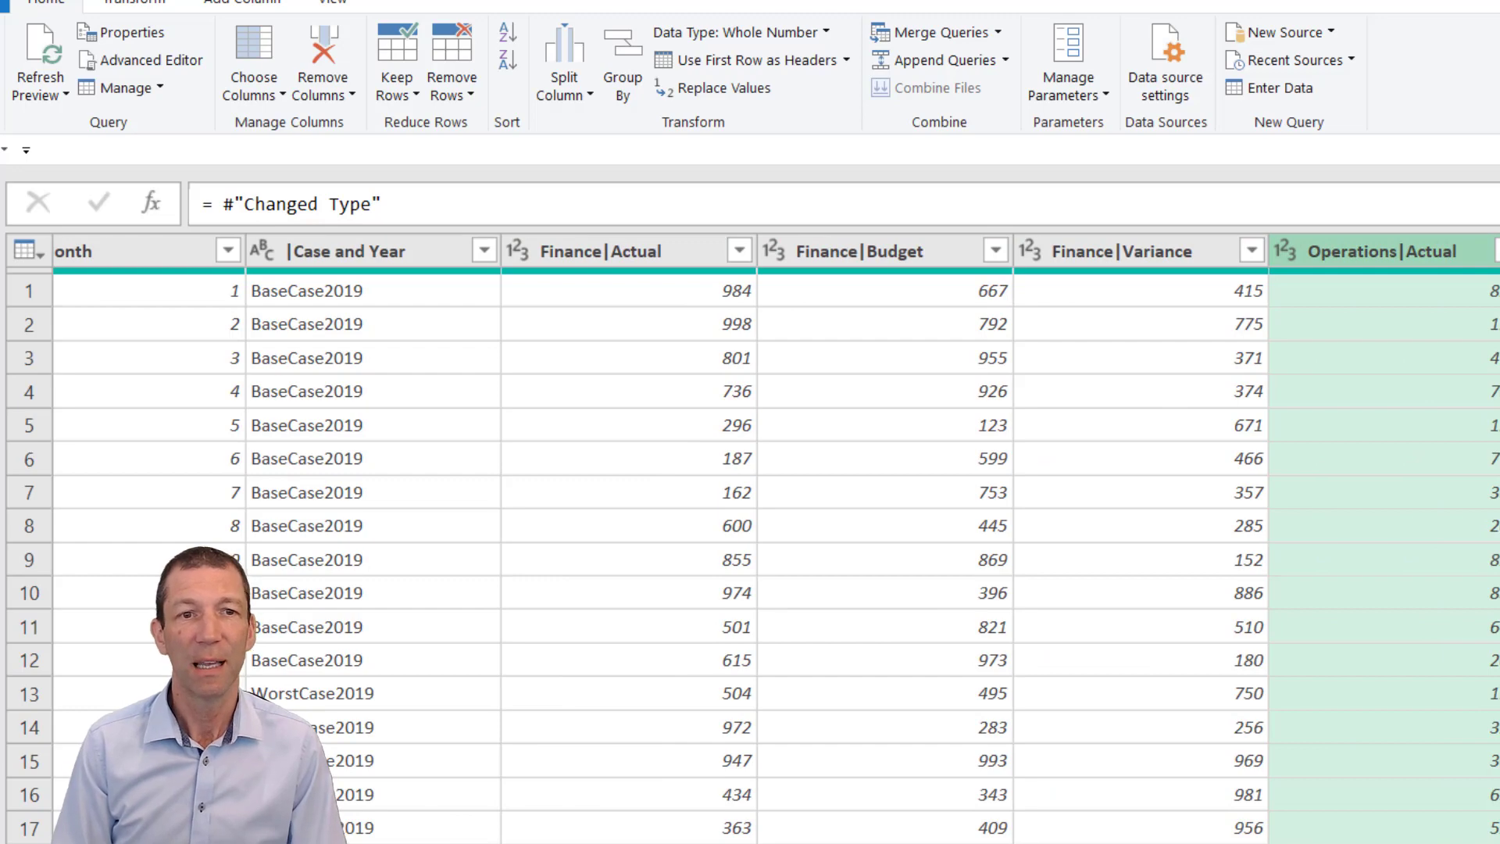
{"action": "scroll", "coordinate": [777, 537], "scroll_direction": "right", "scroll_amount": 10}
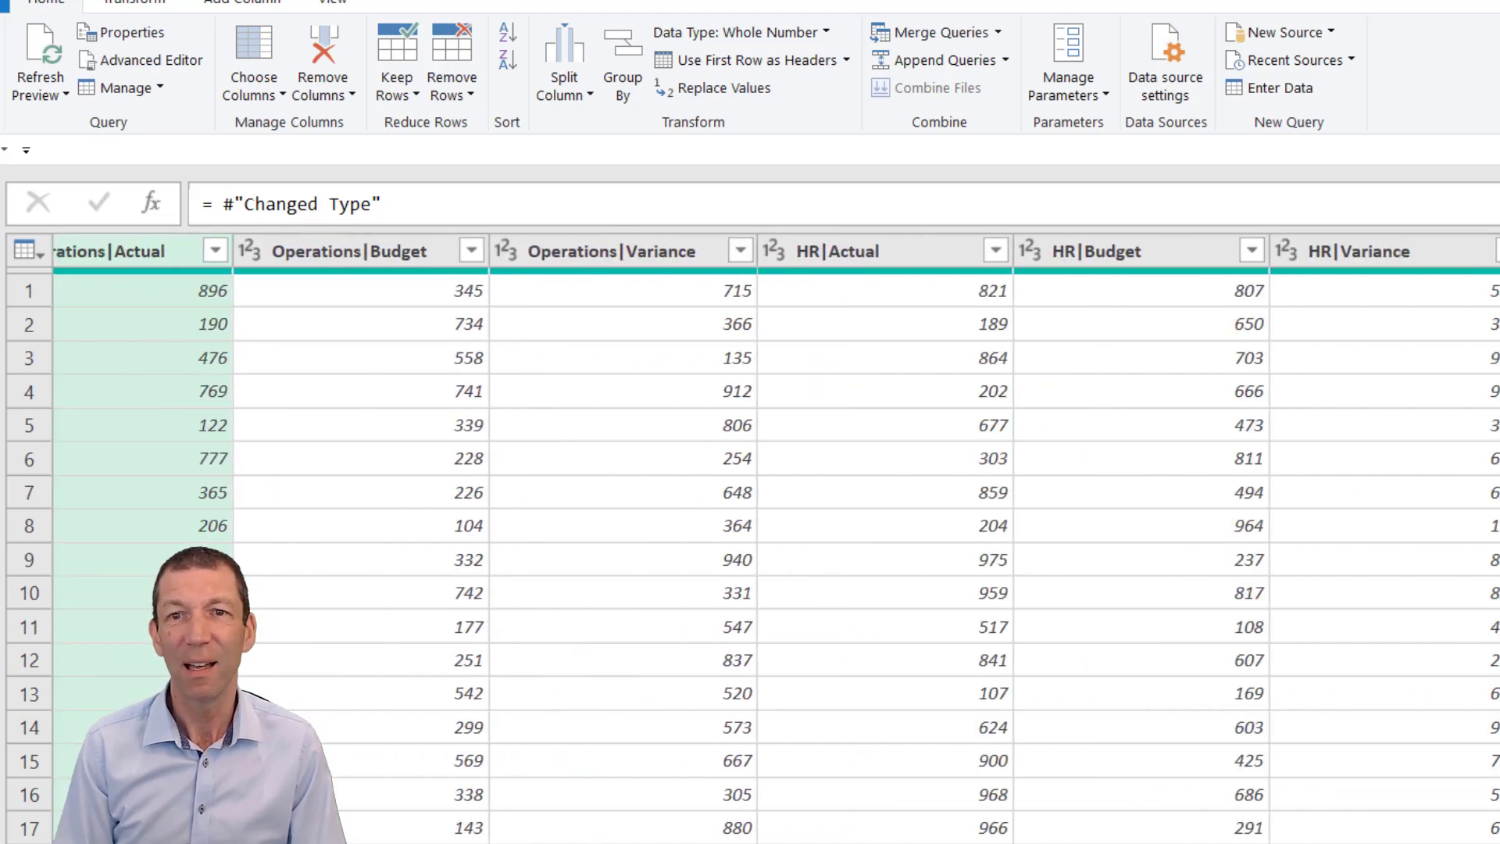
{"action": "scroll", "coordinate": [776, 539], "scroll_direction": "left", "scroll_amount": 6}
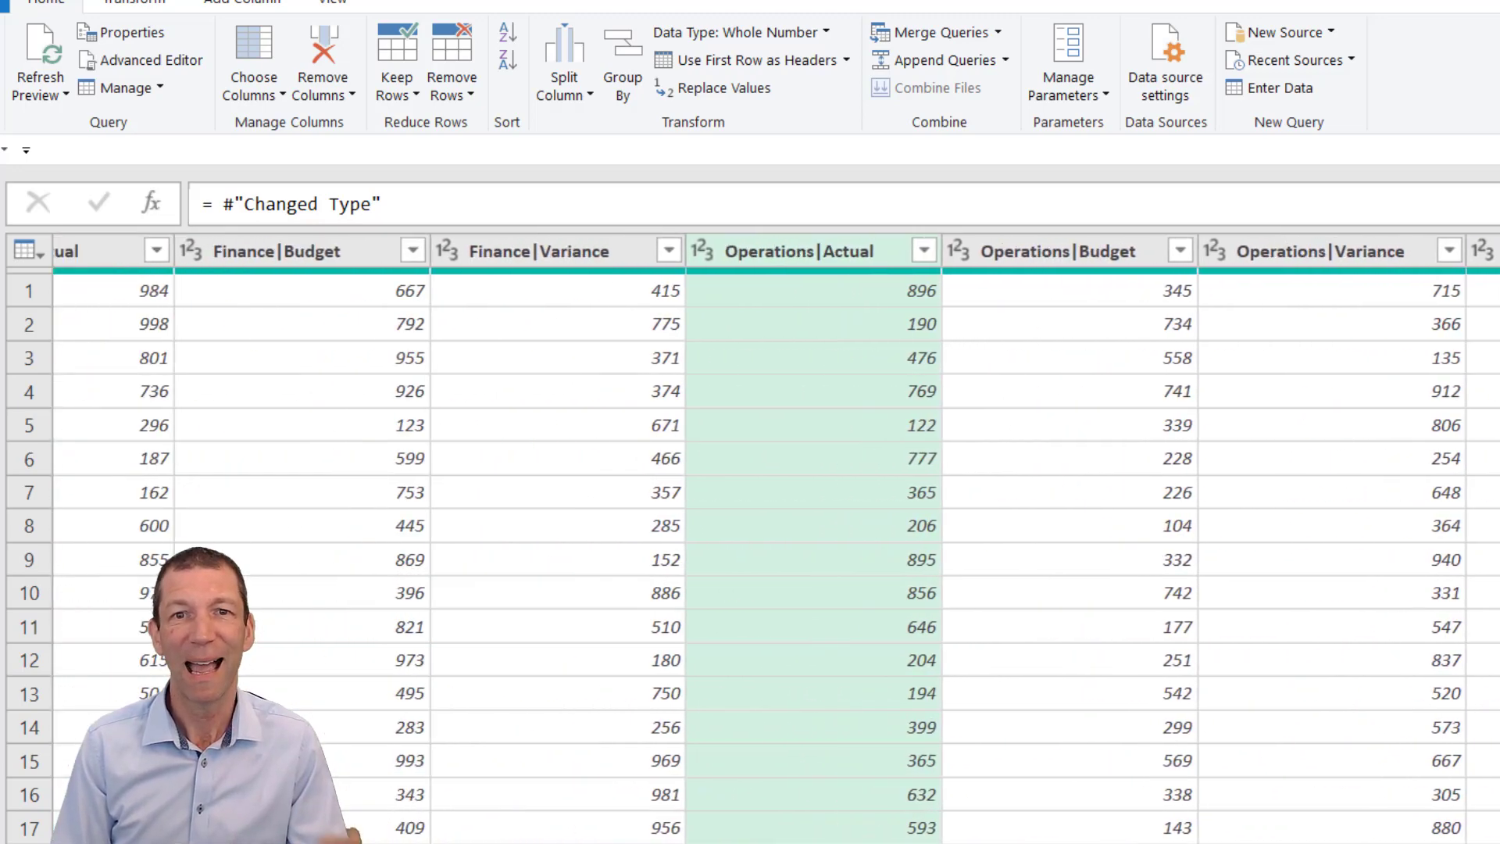
{"action": "scroll", "coordinate": [776, 539], "scroll_direction": "left", "scroll_amount": 5}
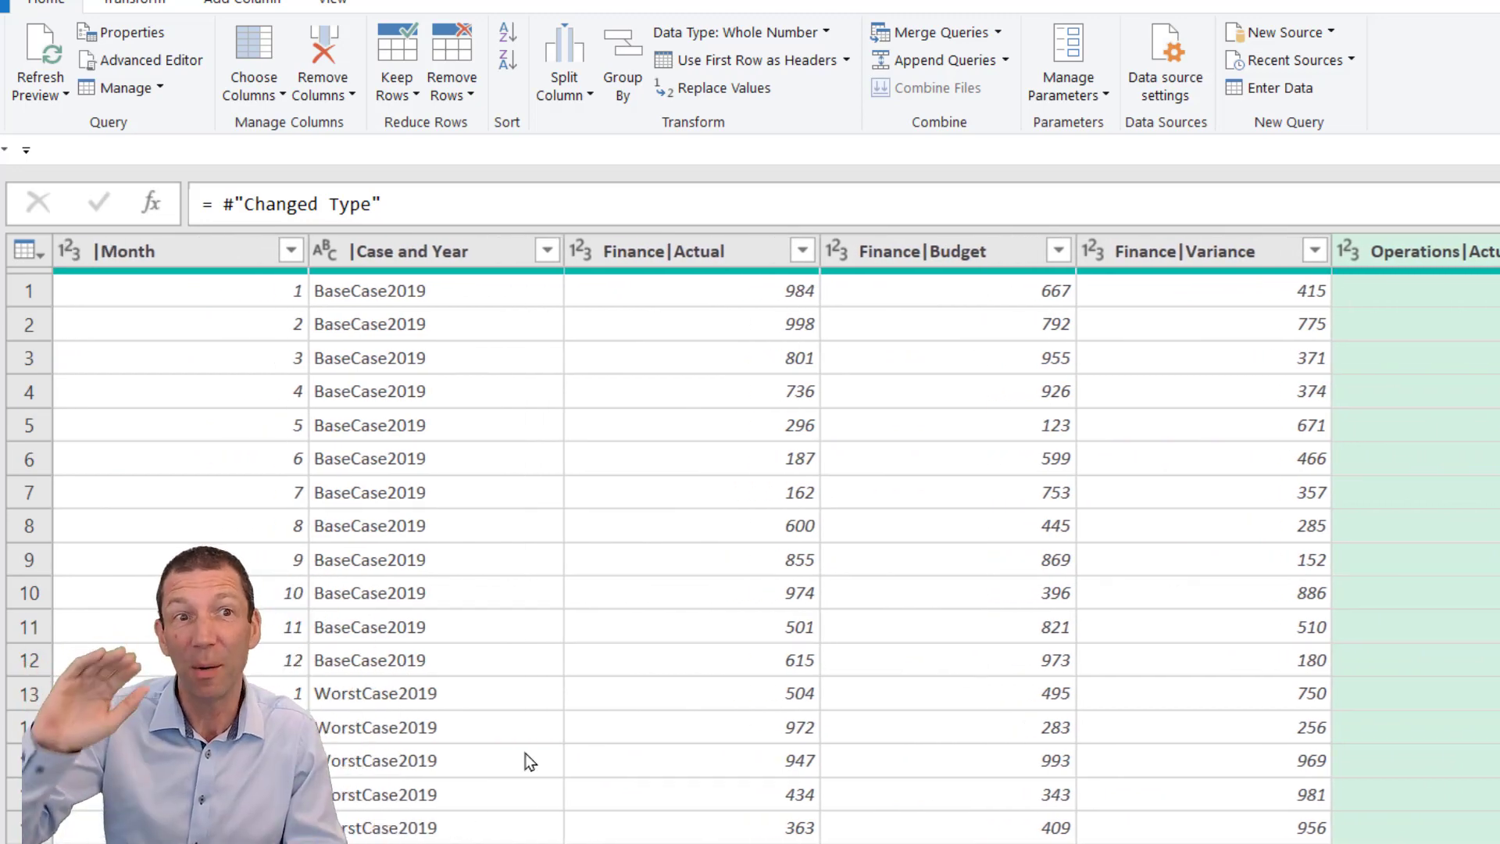
{"action": "left_click", "coordinate": [203, 254]}
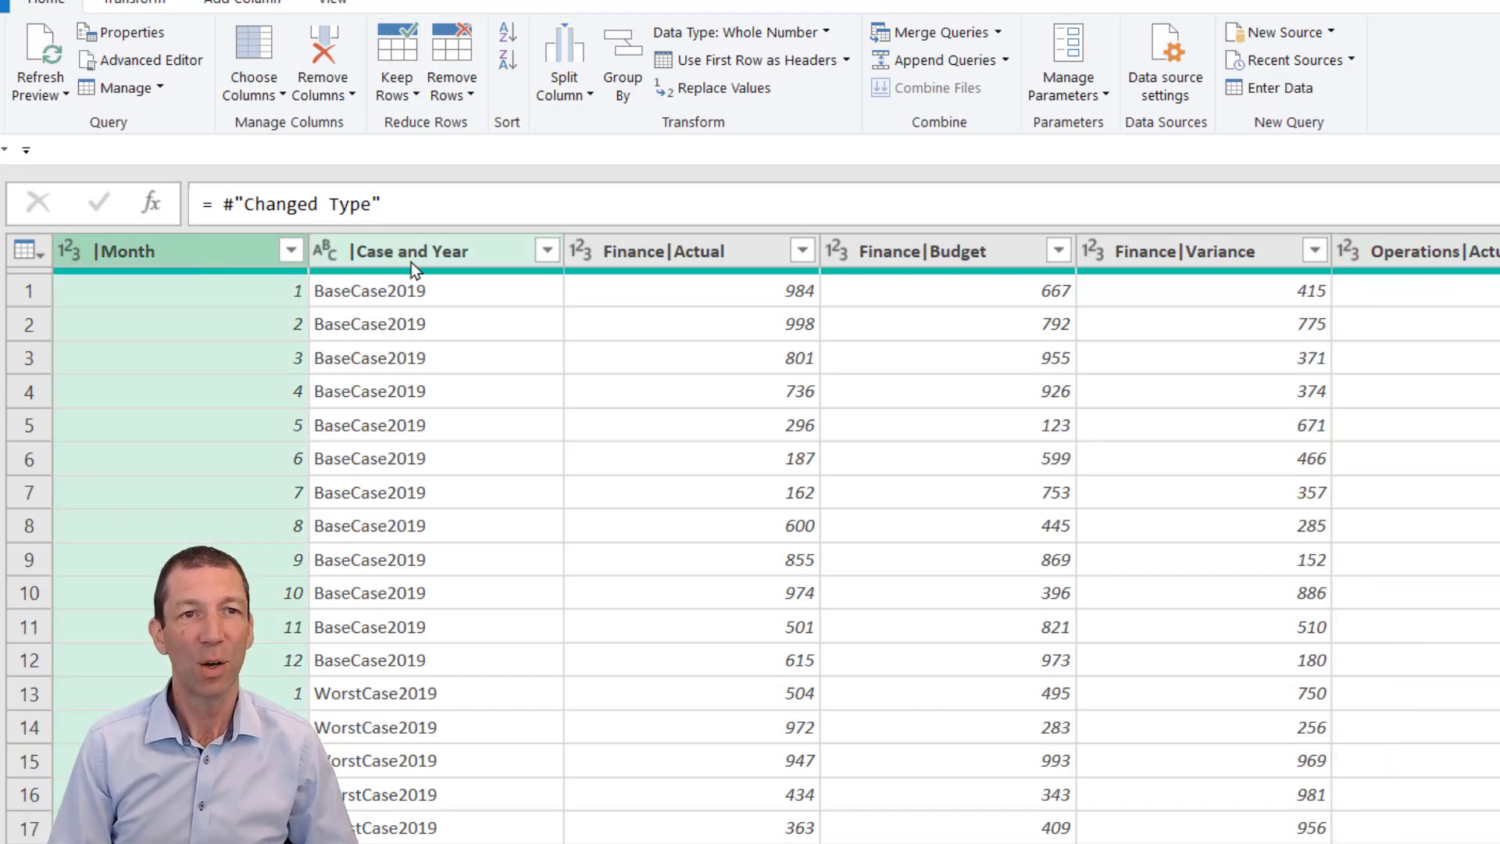
{"action": "left_click", "coordinate": [433, 258], "text": "shift"}
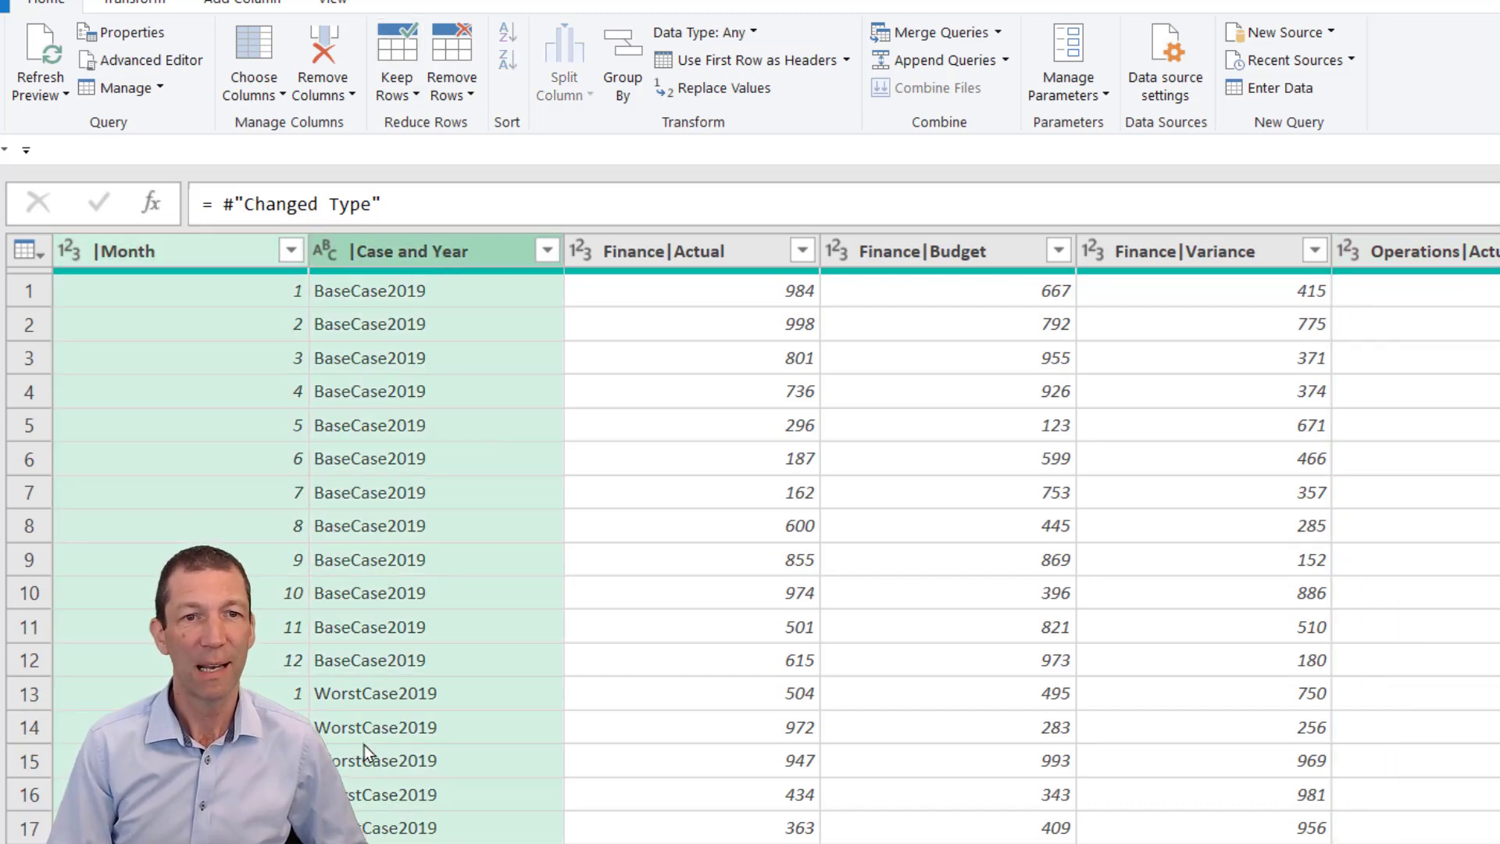
- Unpivot Other Columns from Month and Case and Year, then inspect the Attribute and Value columns
{"action": "right_click", "coordinate": [450, 248]}
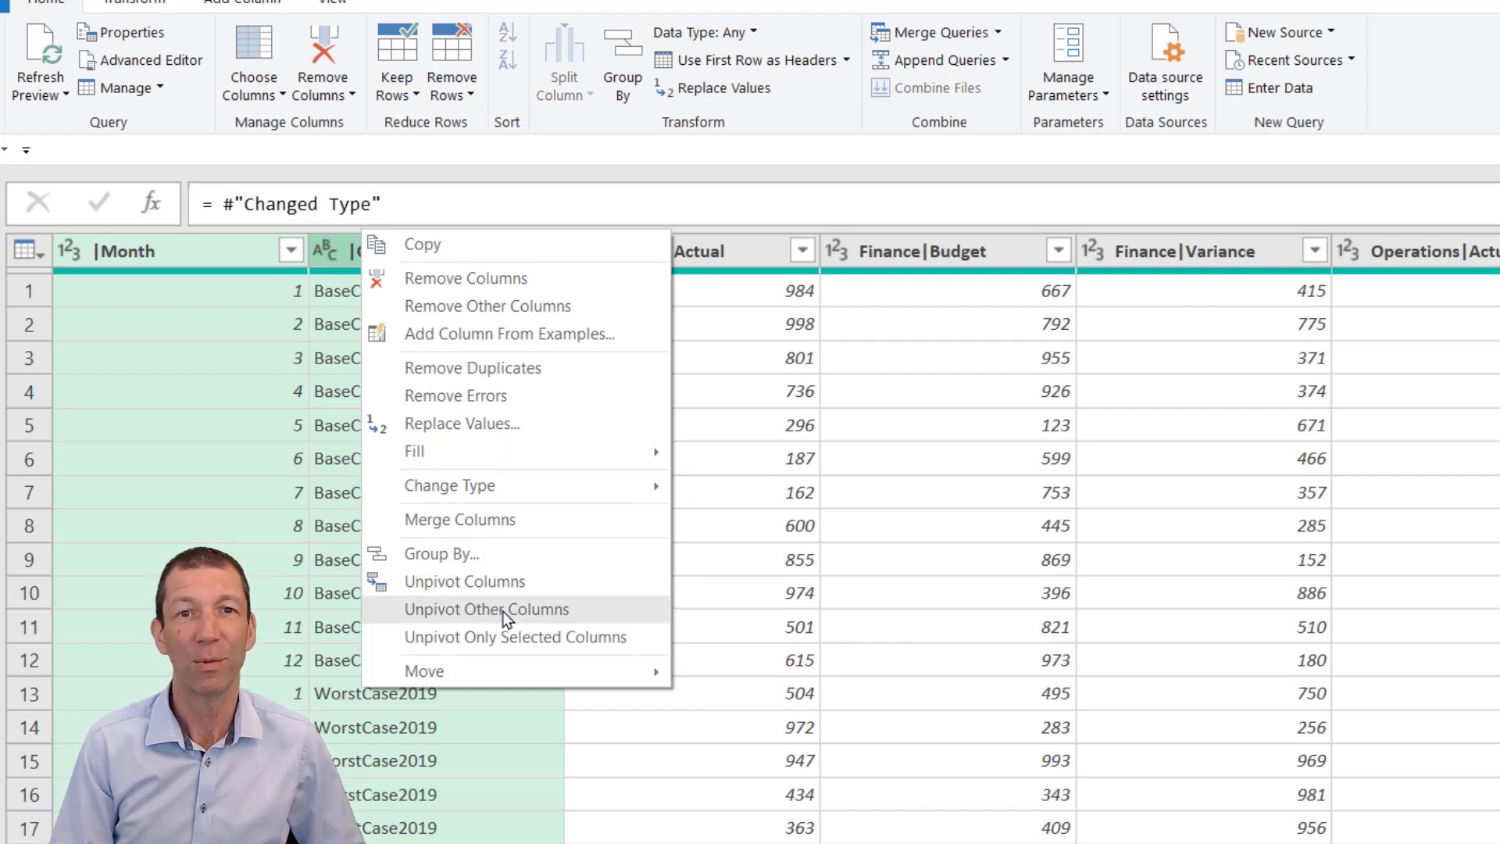
{"action": "left_click", "coordinate": [504, 614]}
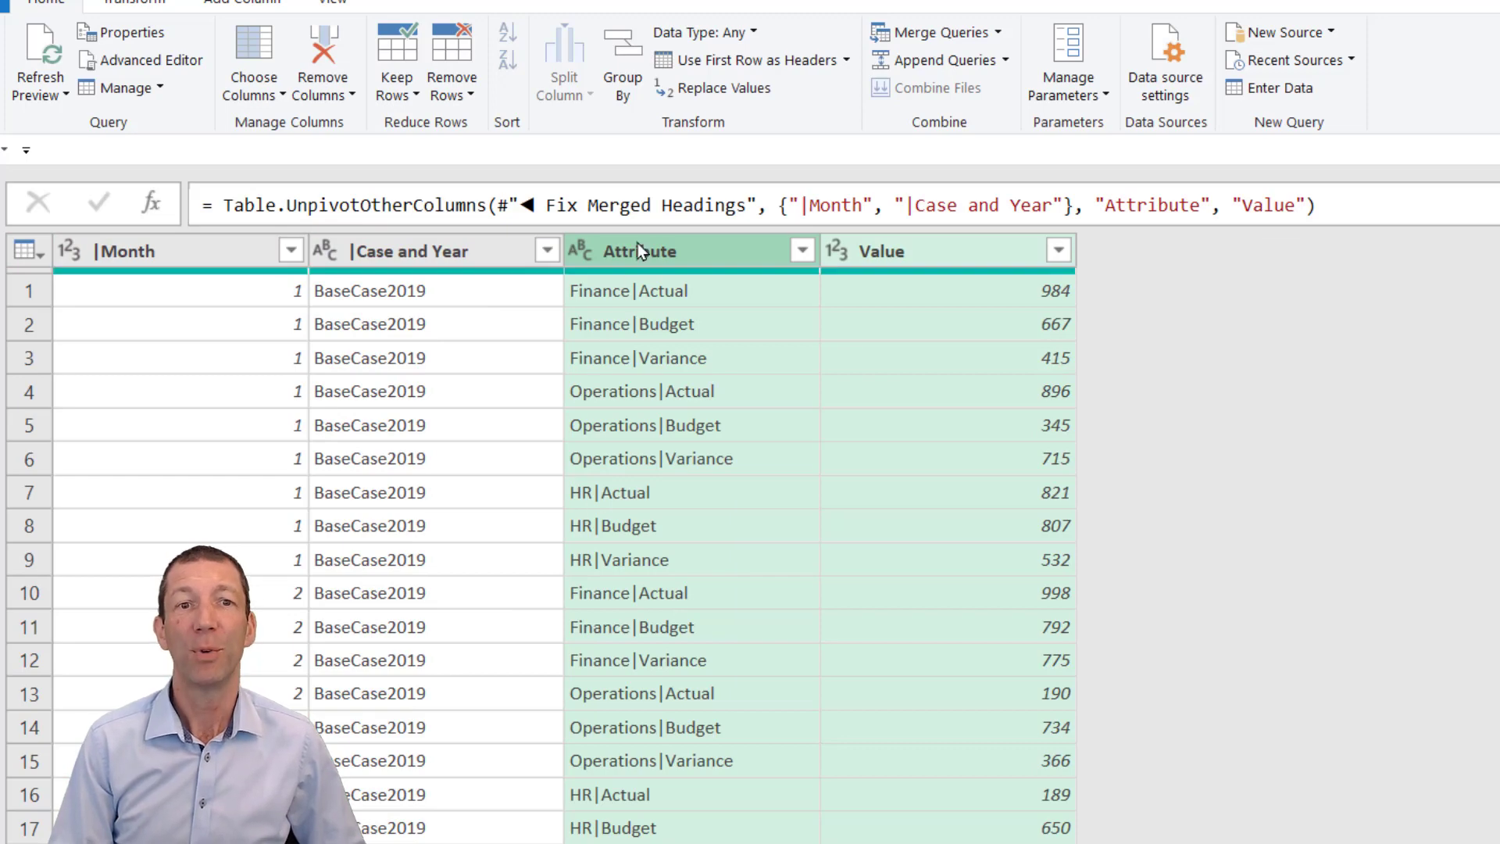
{"action": "left_click", "coordinate": [638, 248]}
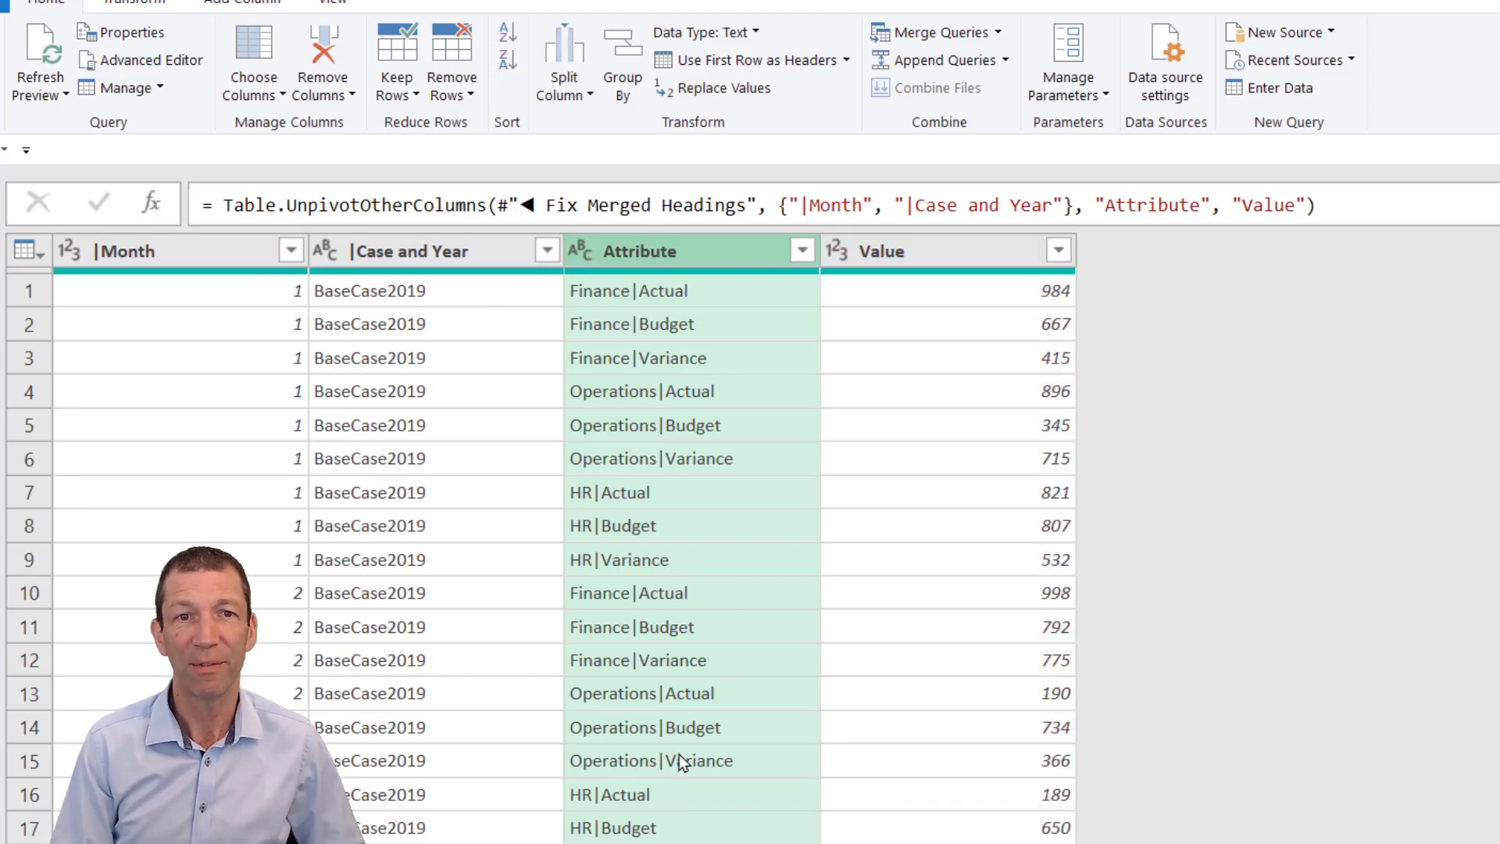
{"action": "left_click", "coordinate": [902, 248]}
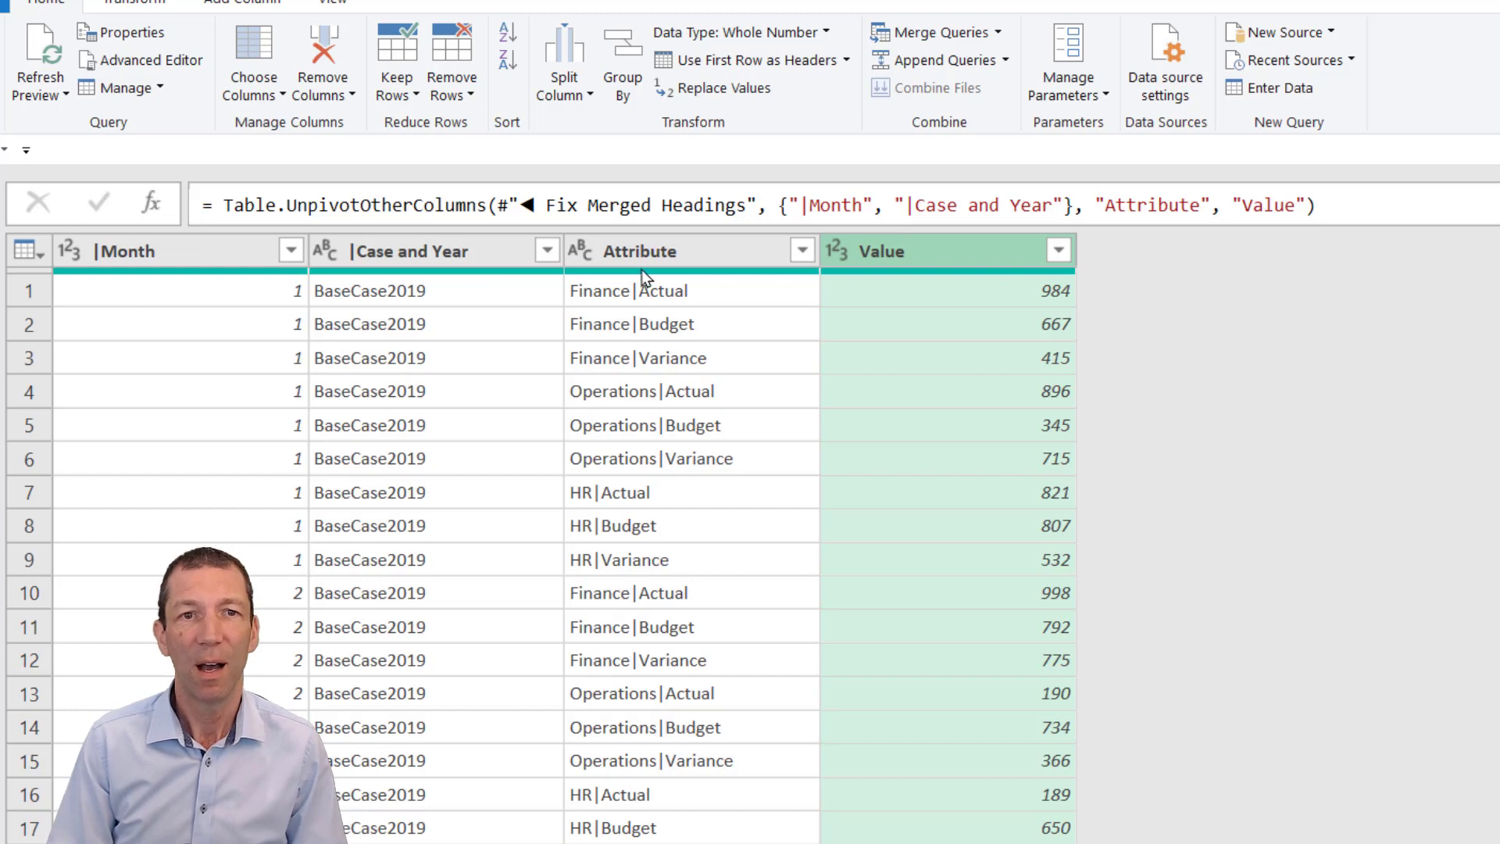
{"action": "left_click", "coordinate": [649, 250]}
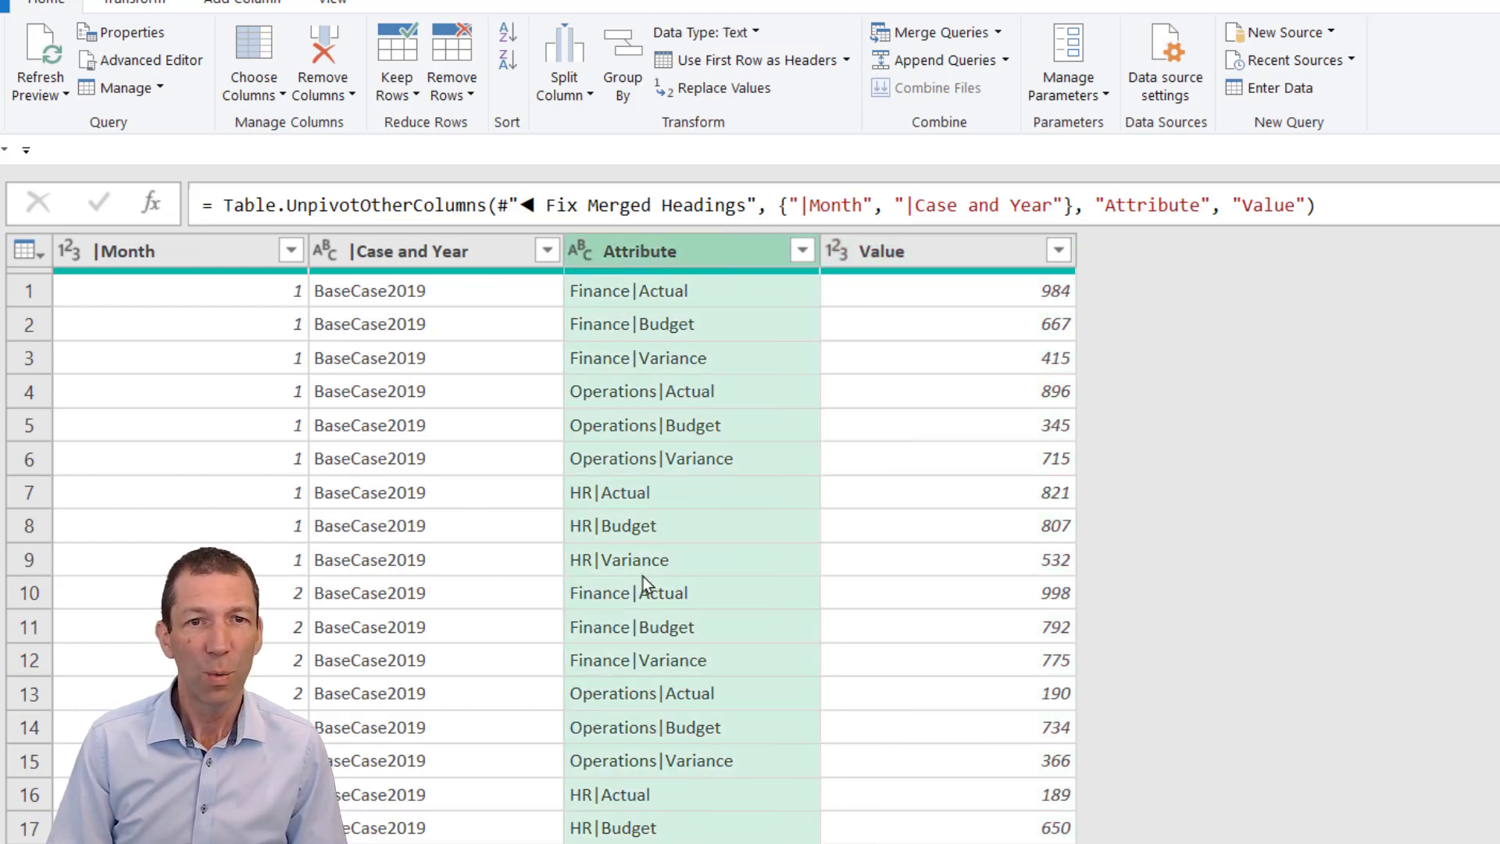
- Split the Attribute column by the | delimiter
{"action": "right_click", "coordinate": [652, 248]}
{"action": "mouse_move", "coordinate": [655, 594]}
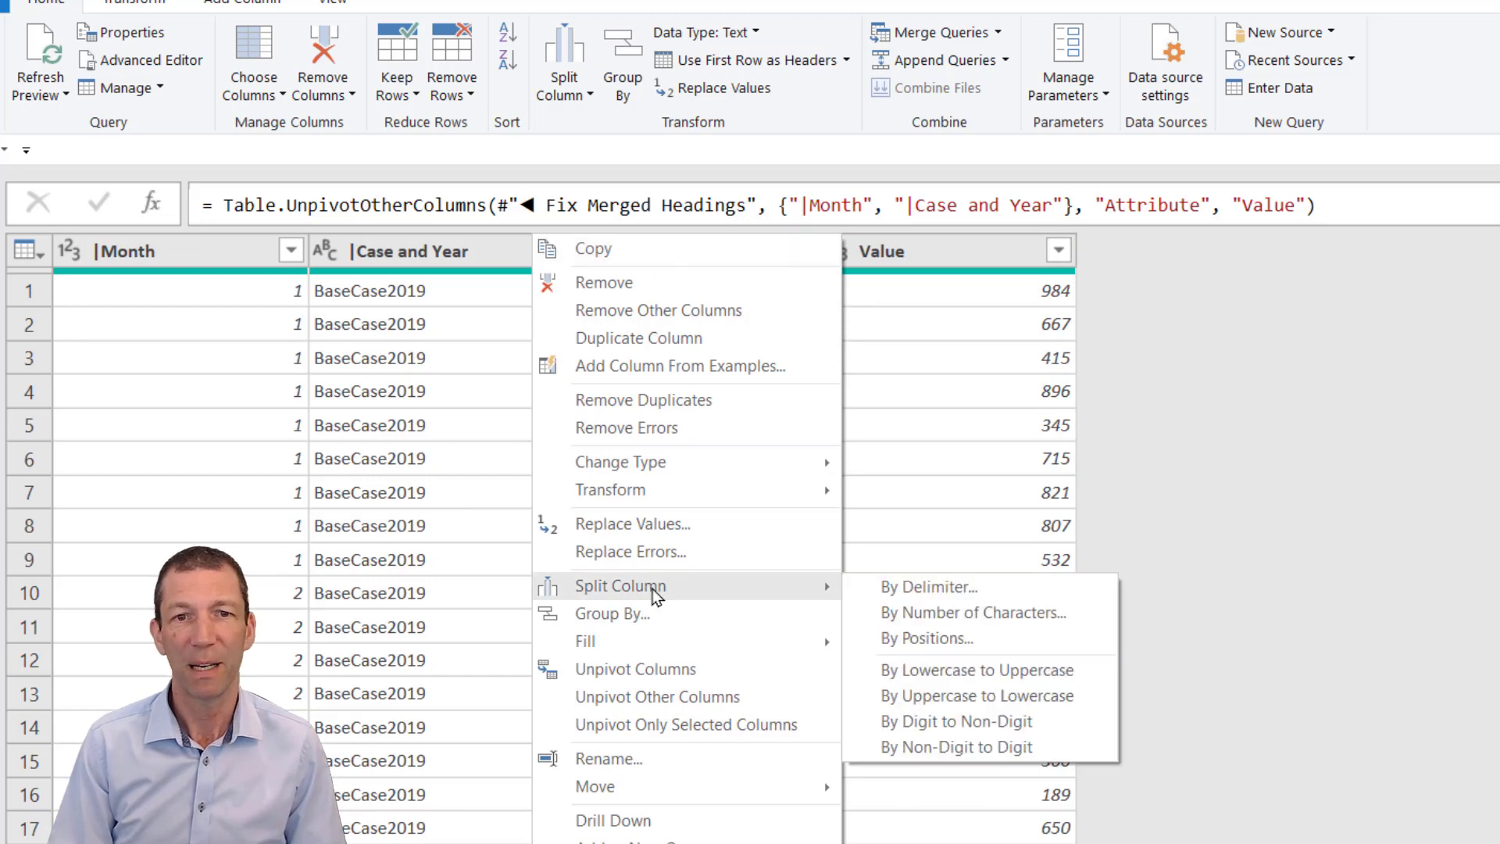
{"action": "left_click", "coordinate": [1020, 598]}
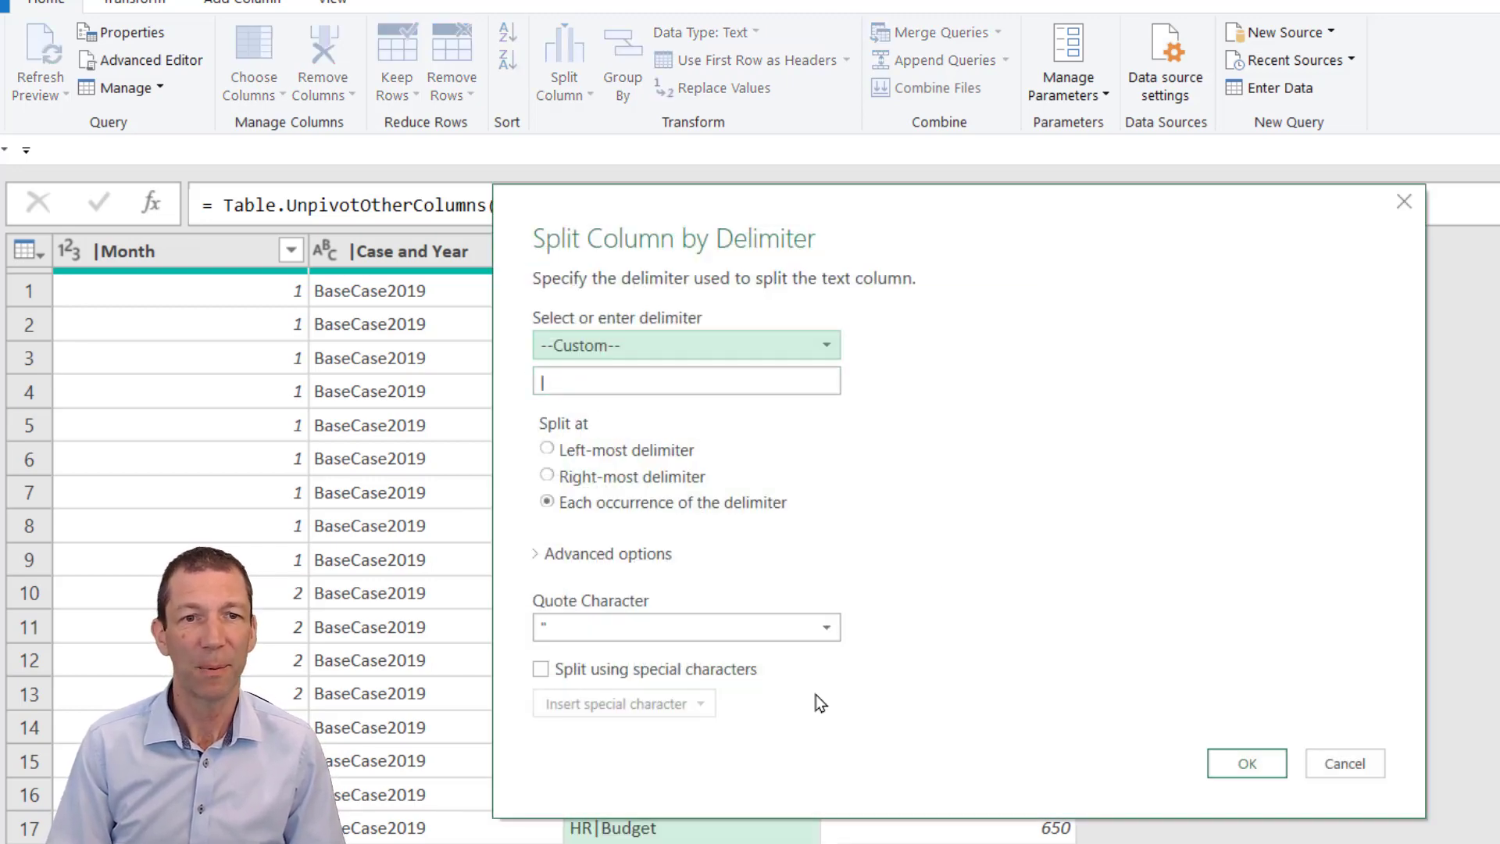
{"action": "left_click", "coordinate": [1268, 762]}
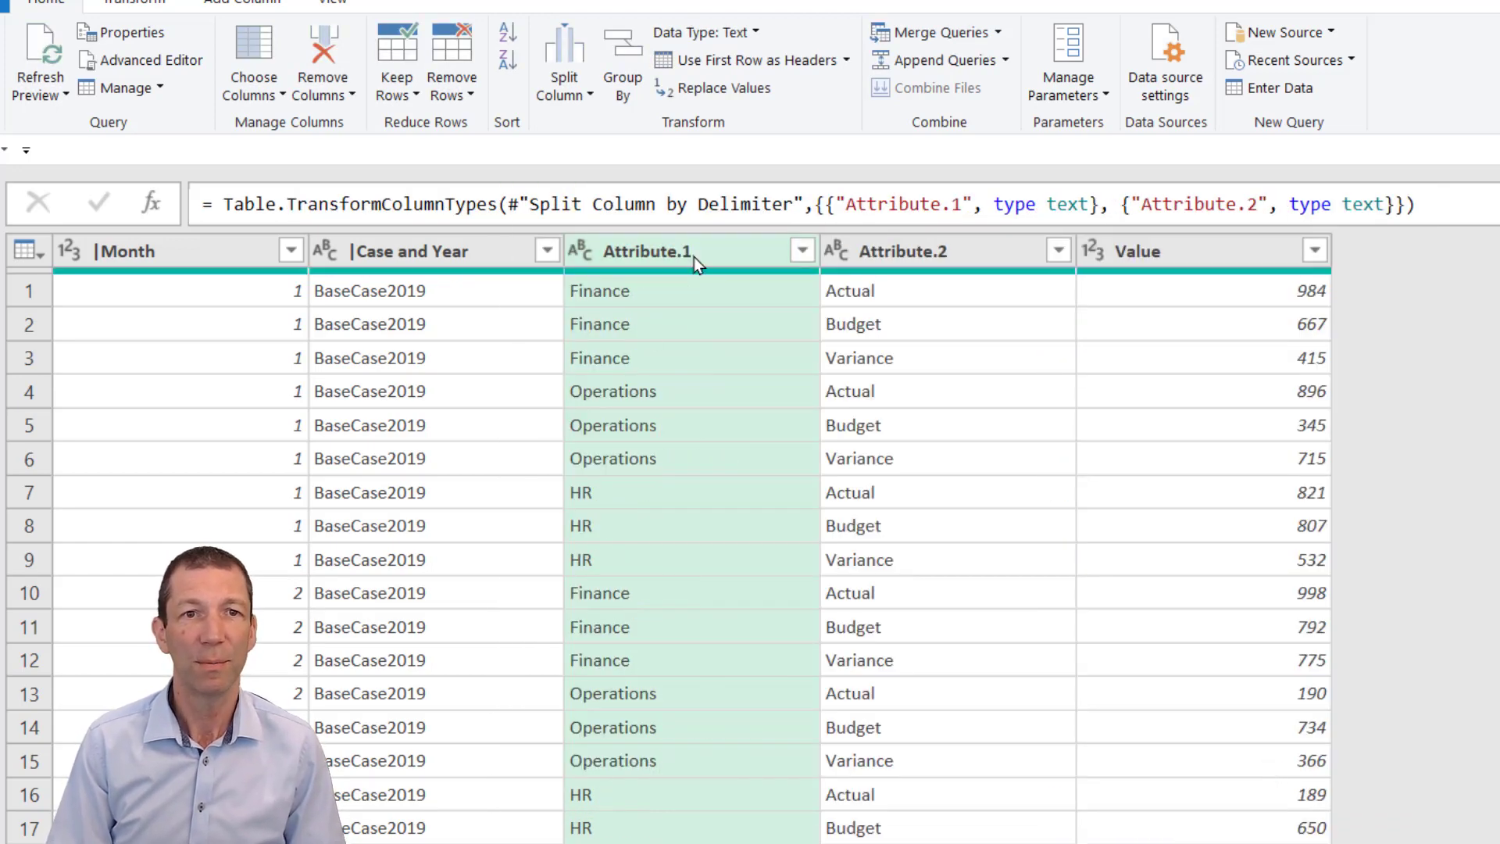
- Rename Attribute.1 to Department and Attribute.2 to Element
{"action": "double_click", "coordinate": [694, 257]}
{"action": "type", "text": "Department"}
{"action": "key", "text": "Return"}
{"action": "double_click", "coordinate": [917, 256]}
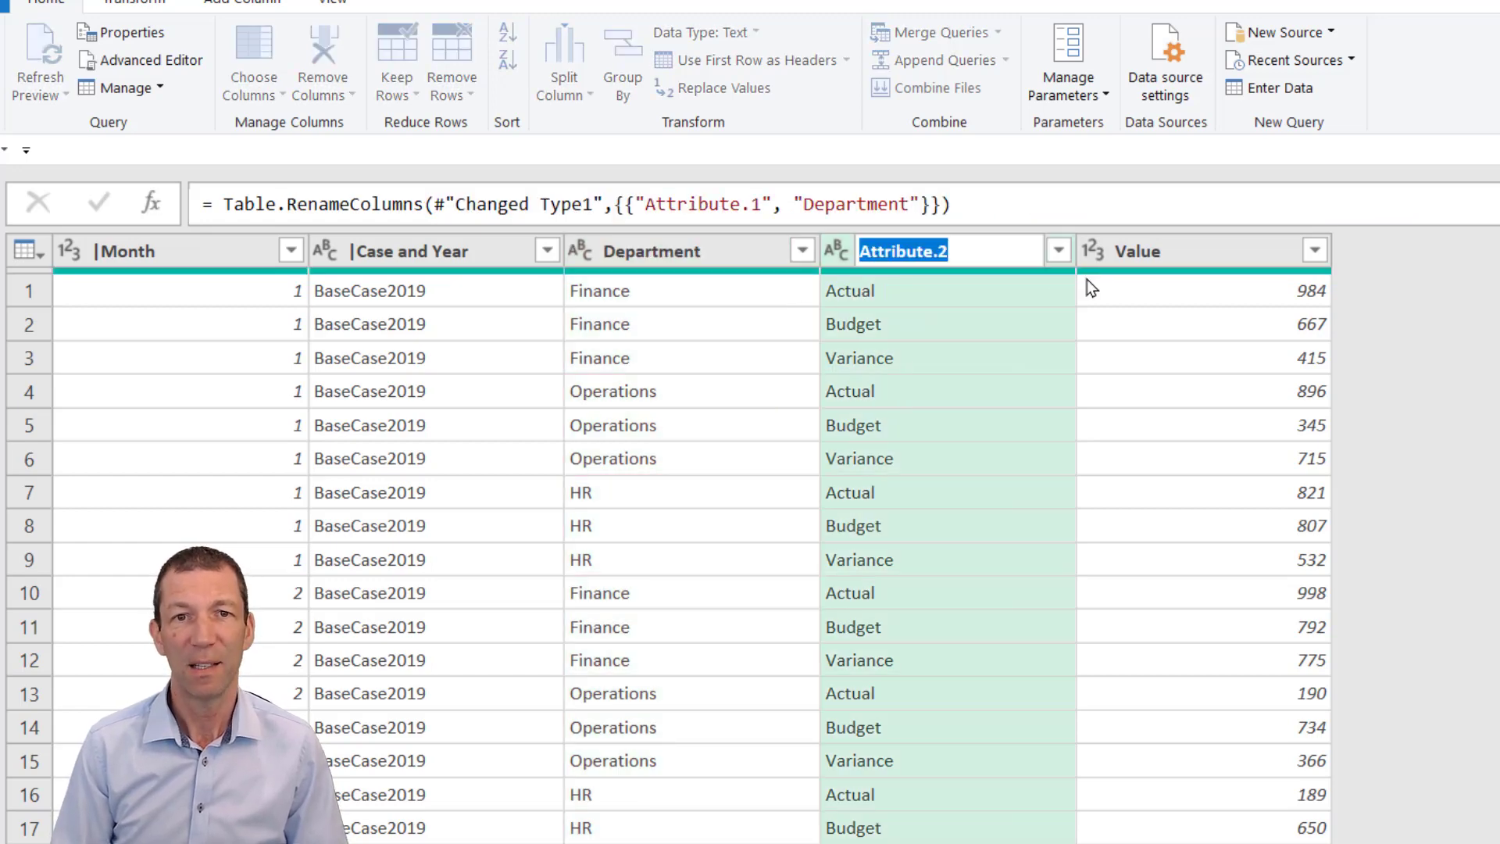
{"action": "type", "text": "Elem"}
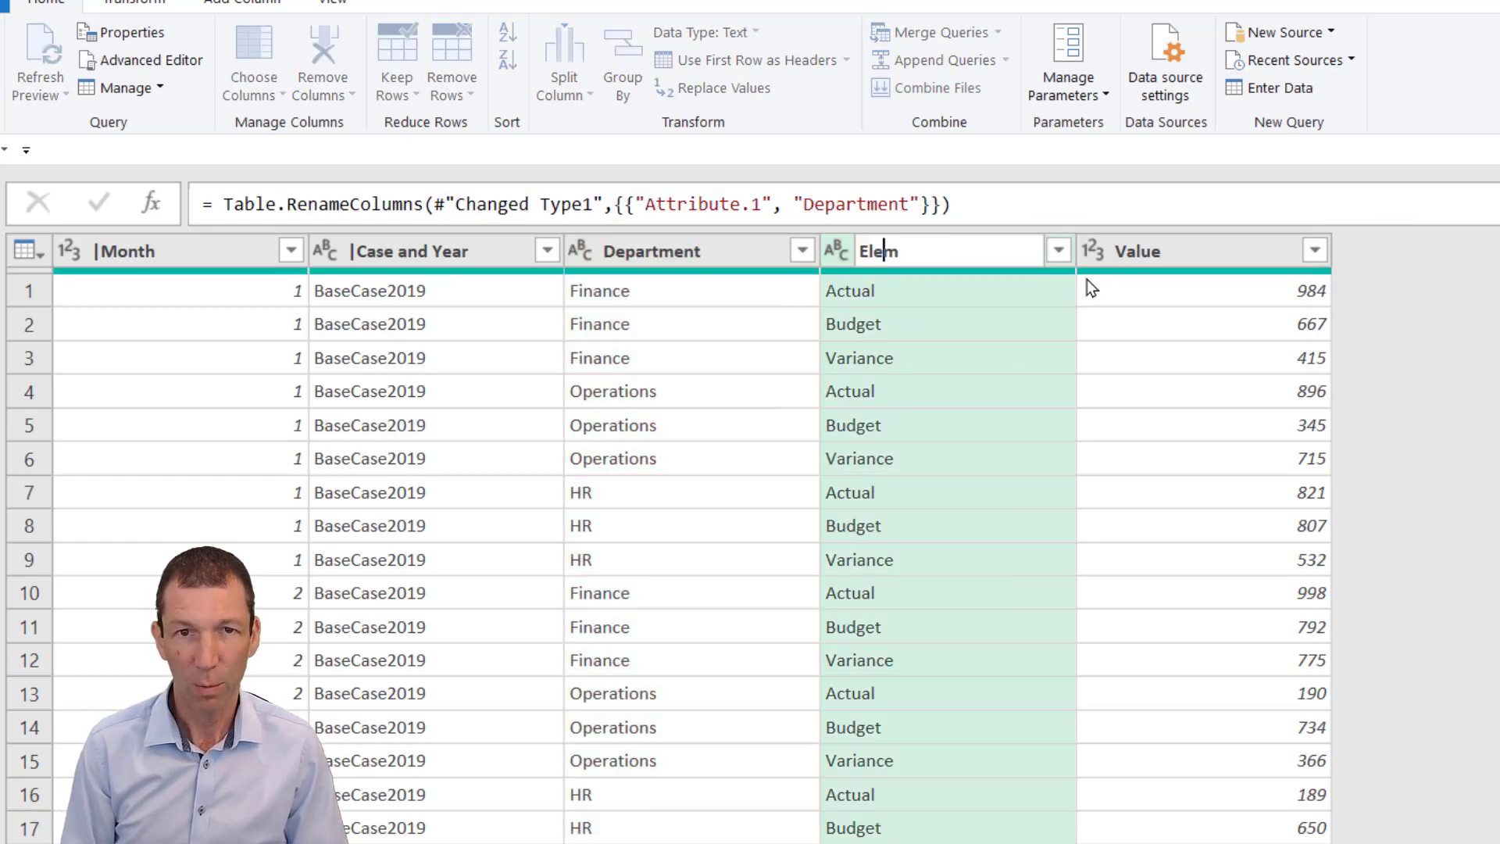
{"action": "type", "text": "ent"}
{"action": "key", "text": "Return"}
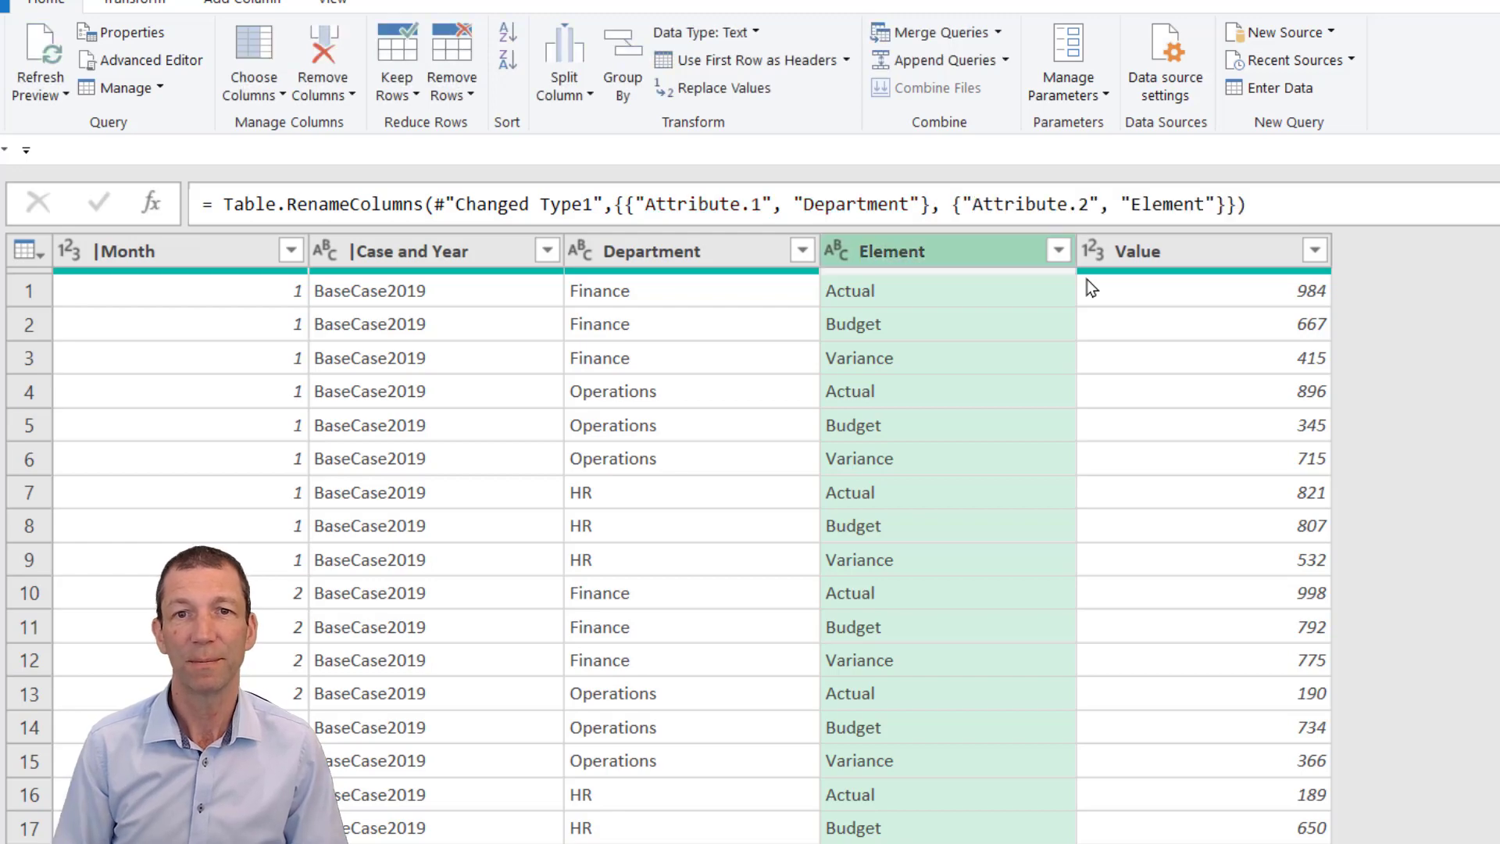
- Split the Case and Year column between its letters and digits
{"action": "left_click", "coordinate": [434, 299]}
{"action": "left_click", "coordinate": [215, 259]}
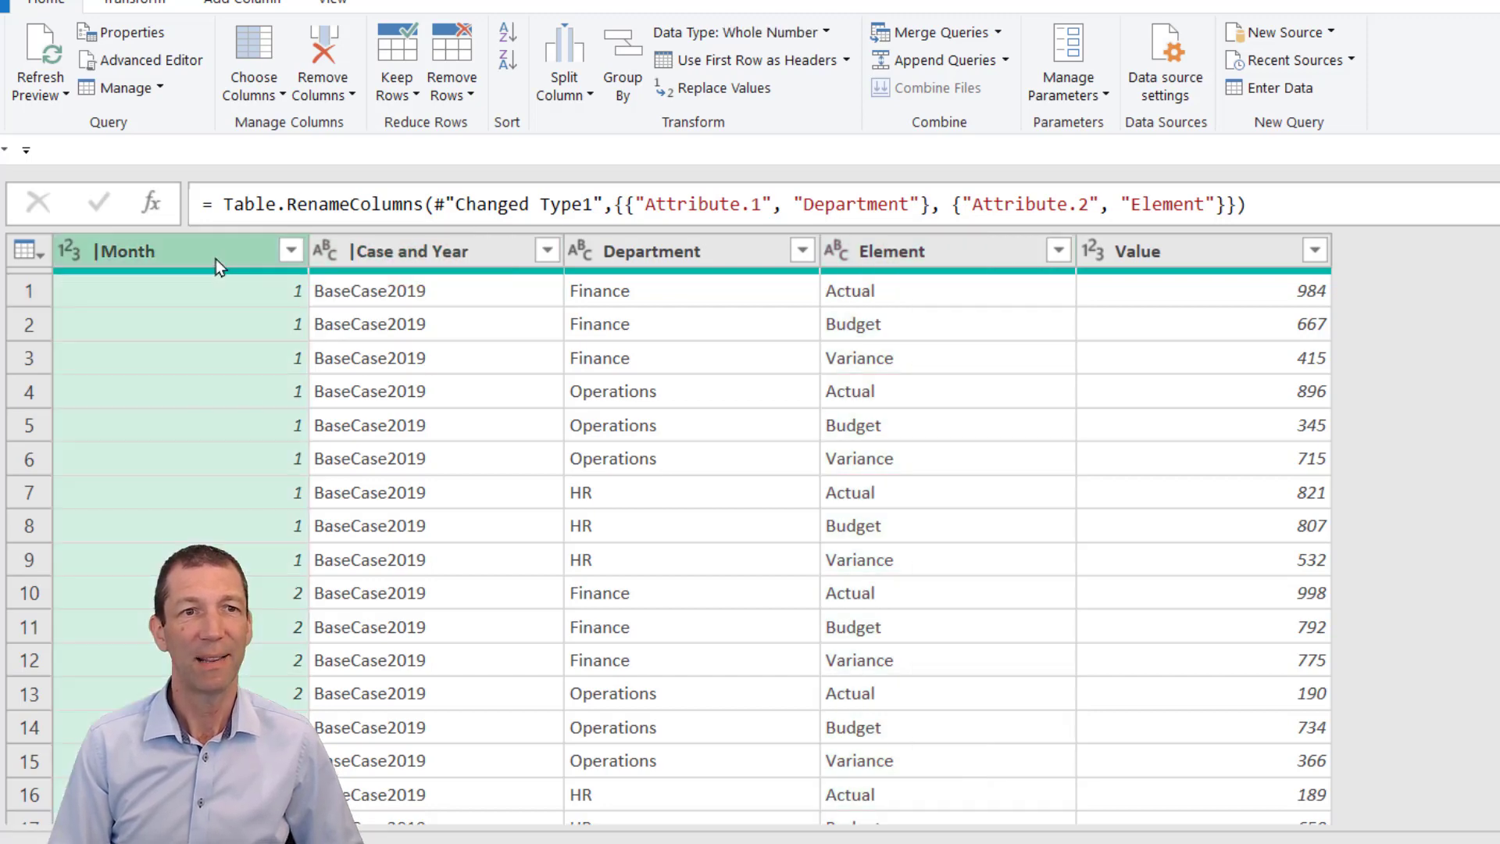
{"action": "left_click", "coordinate": [486, 261]}
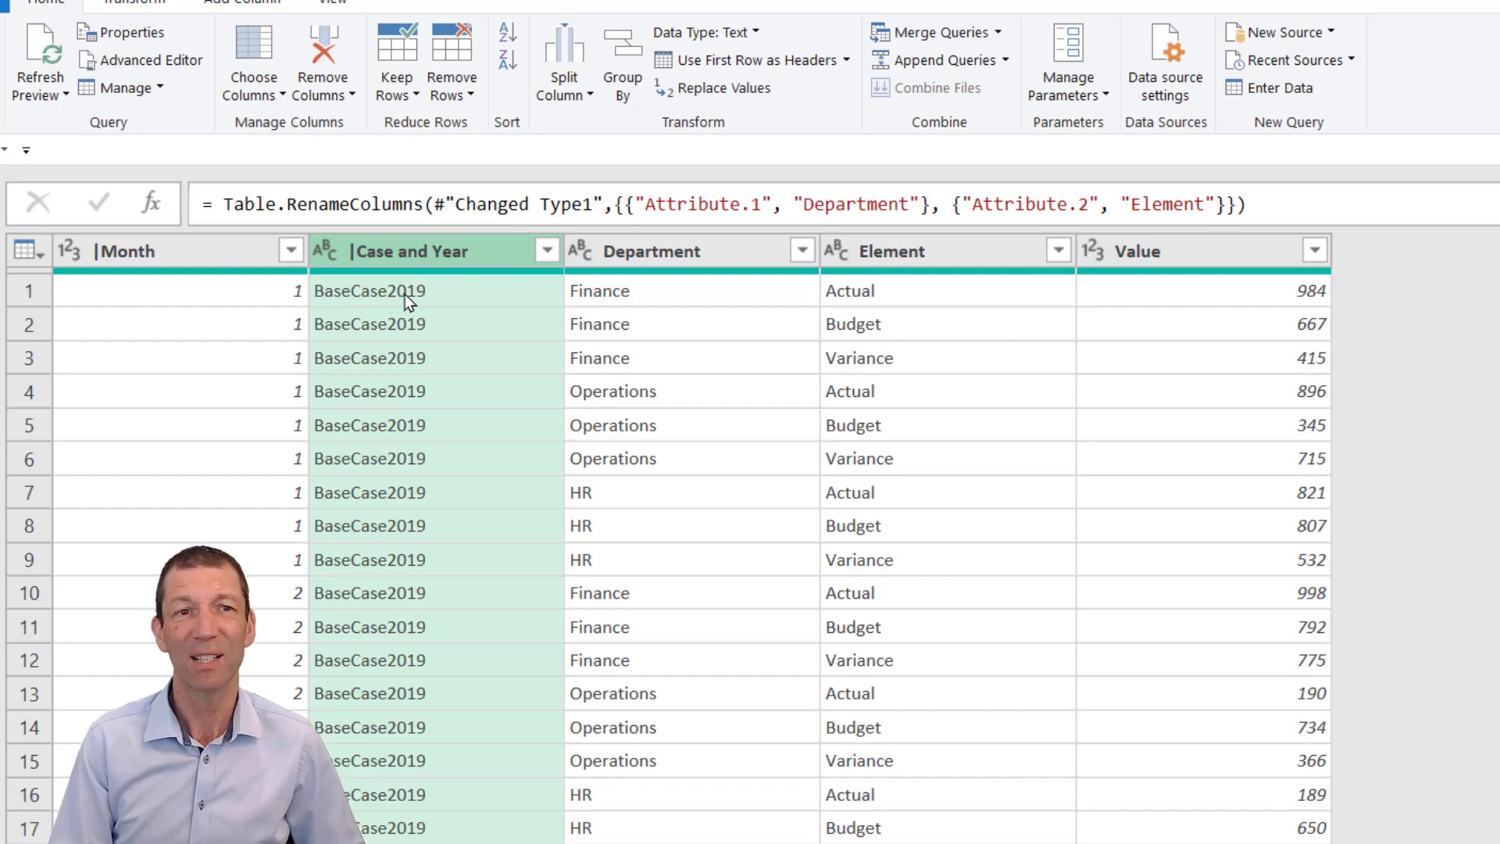
{"action": "right_click", "coordinate": [414, 247]}
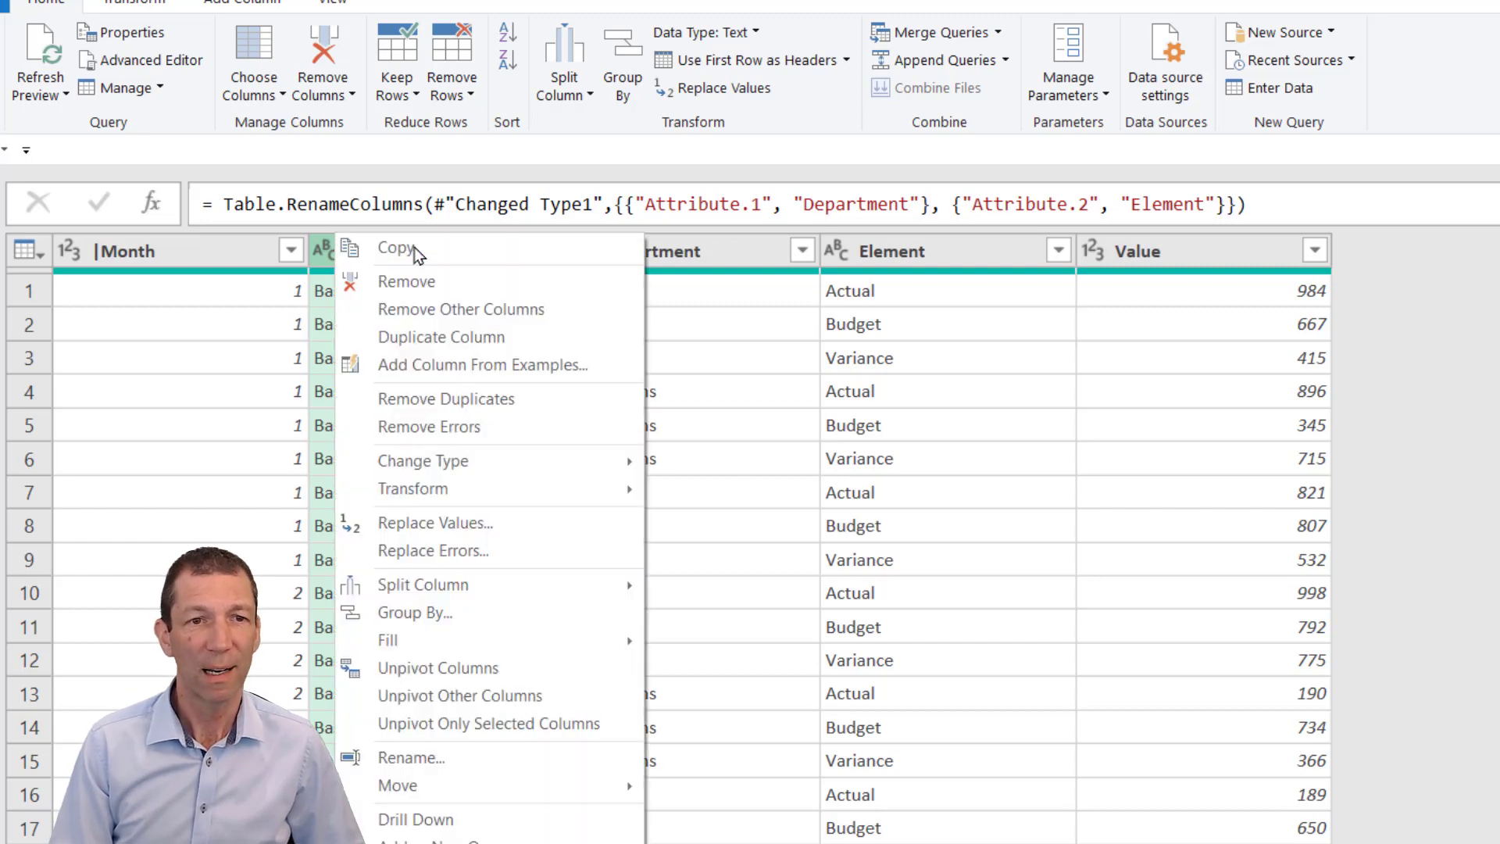
{"action": "mouse_move", "coordinate": [476, 584]}
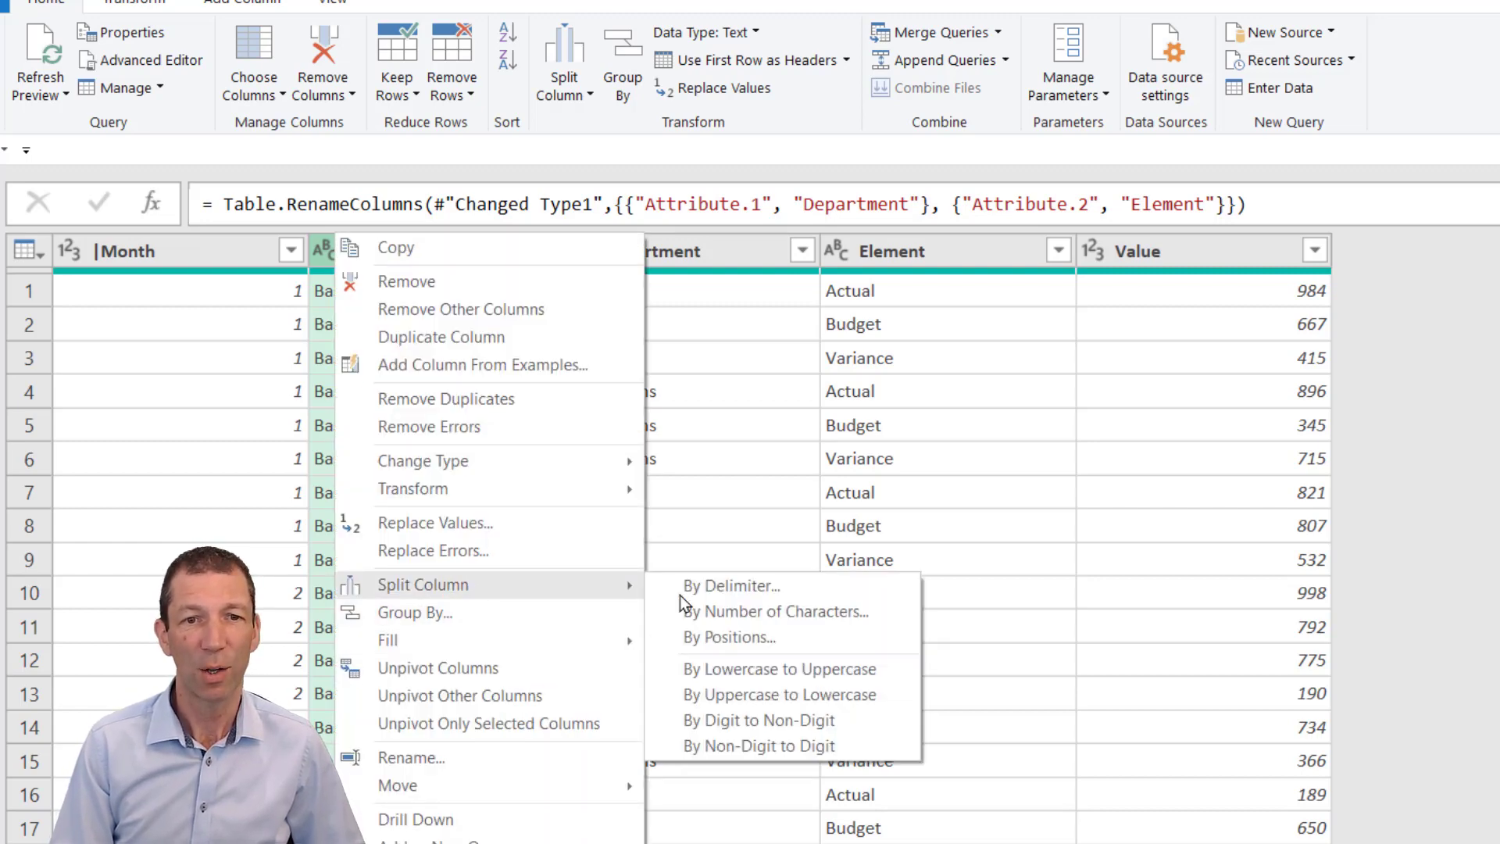
{"action": "left_click", "coordinate": [794, 748]}
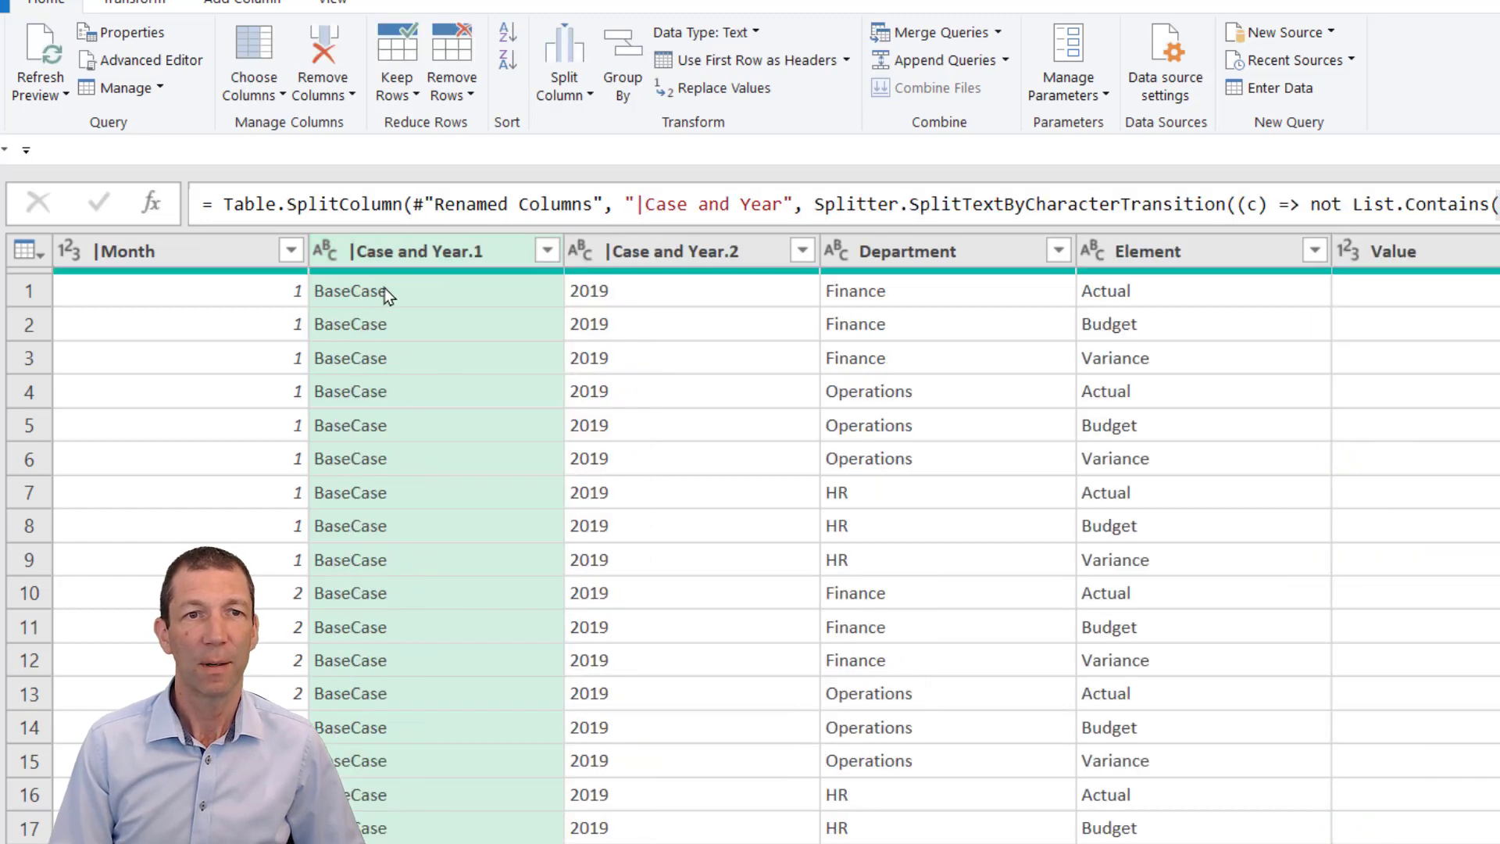
{"action": "left_click", "coordinate": [702, 242]}
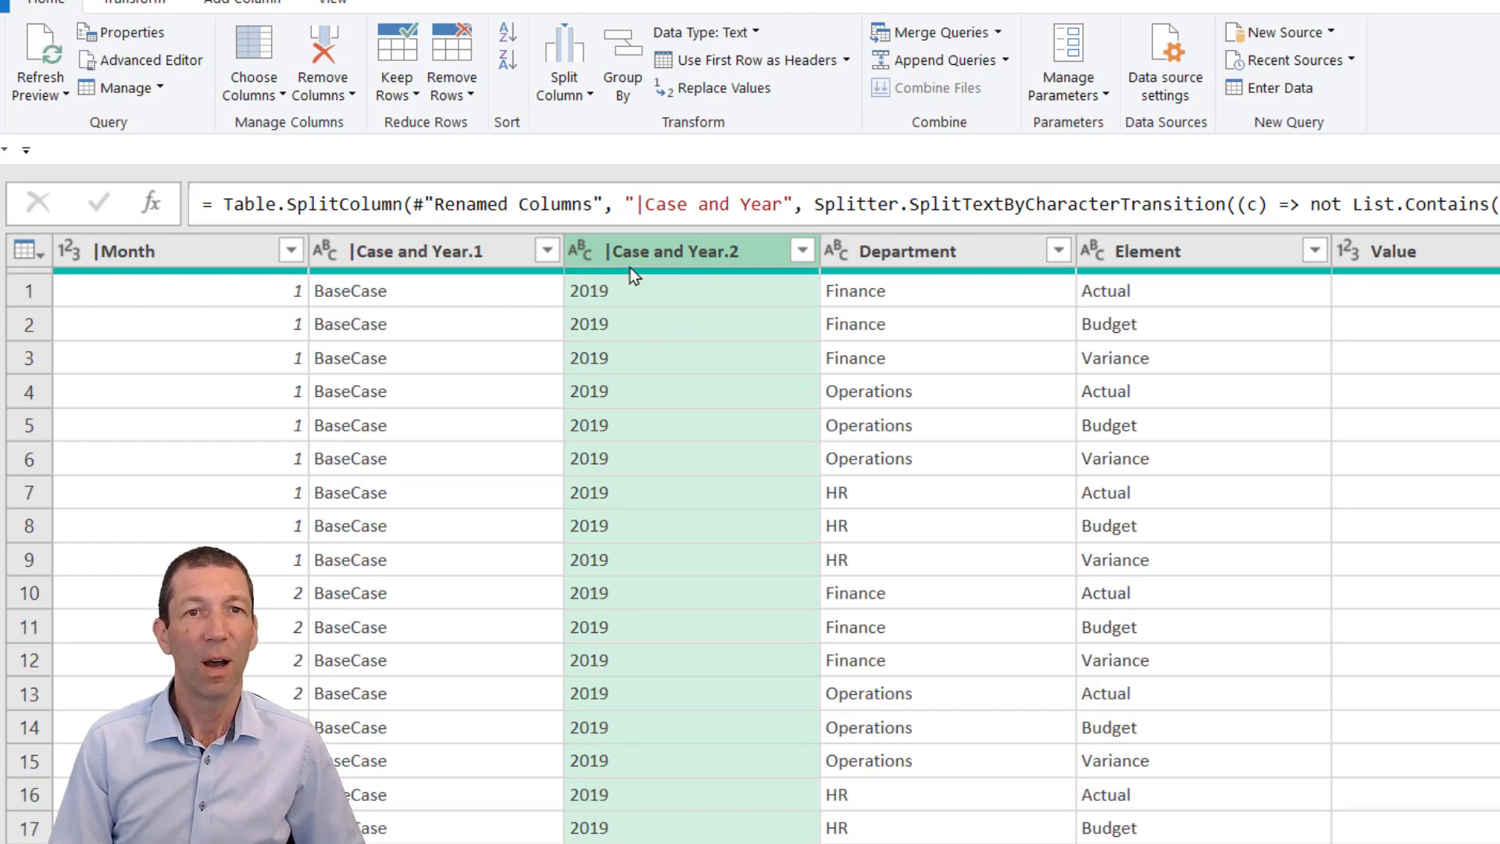
- Rename Case and Year.1 to Scenario and Case and Year.2 to Year
{"action": "double_click", "coordinate": [489, 250]}
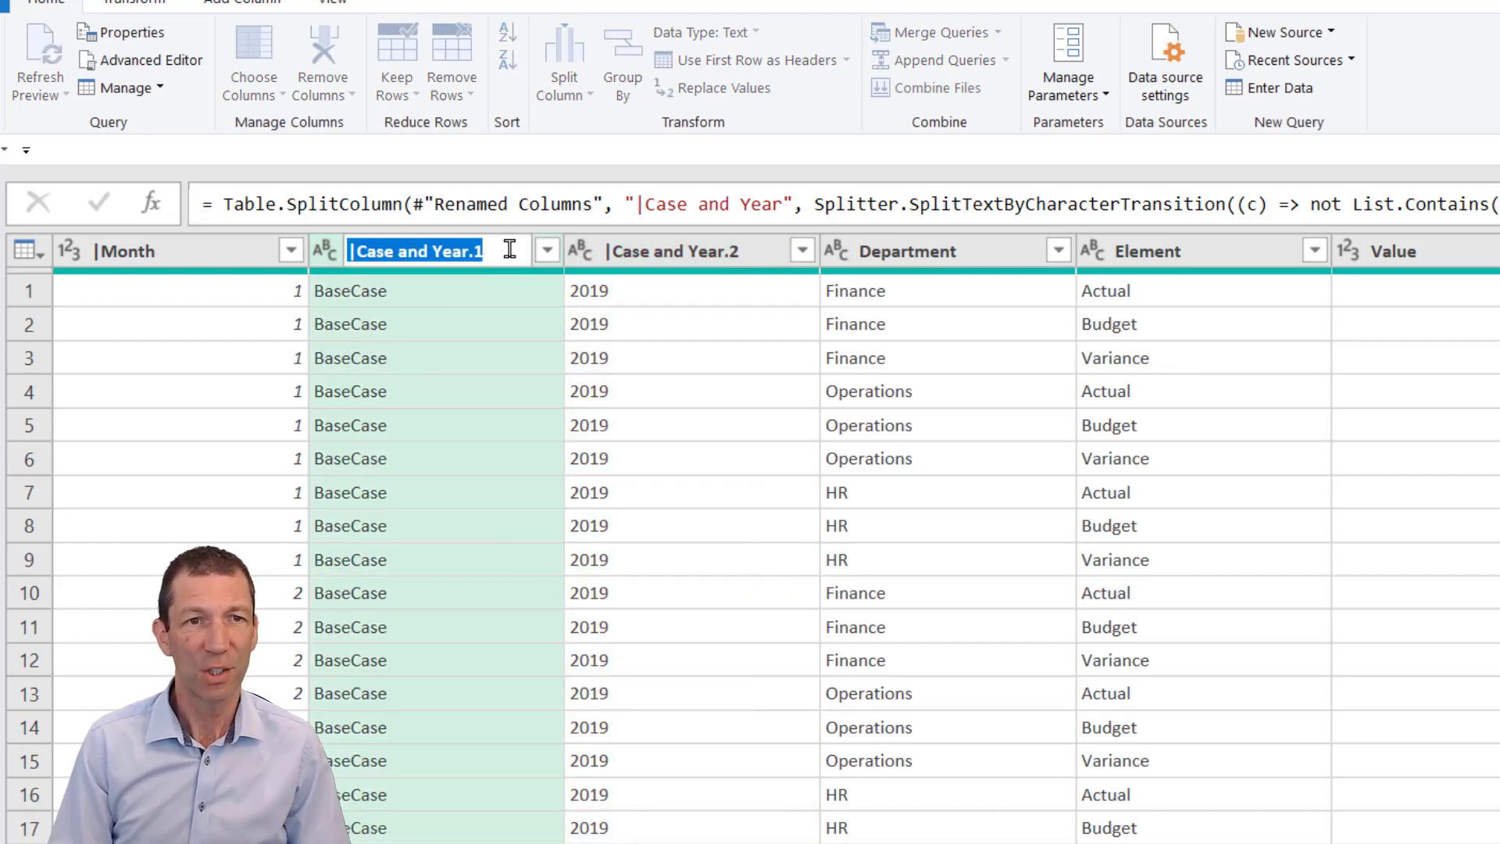
{"action": "type", "text": "Scenario"}
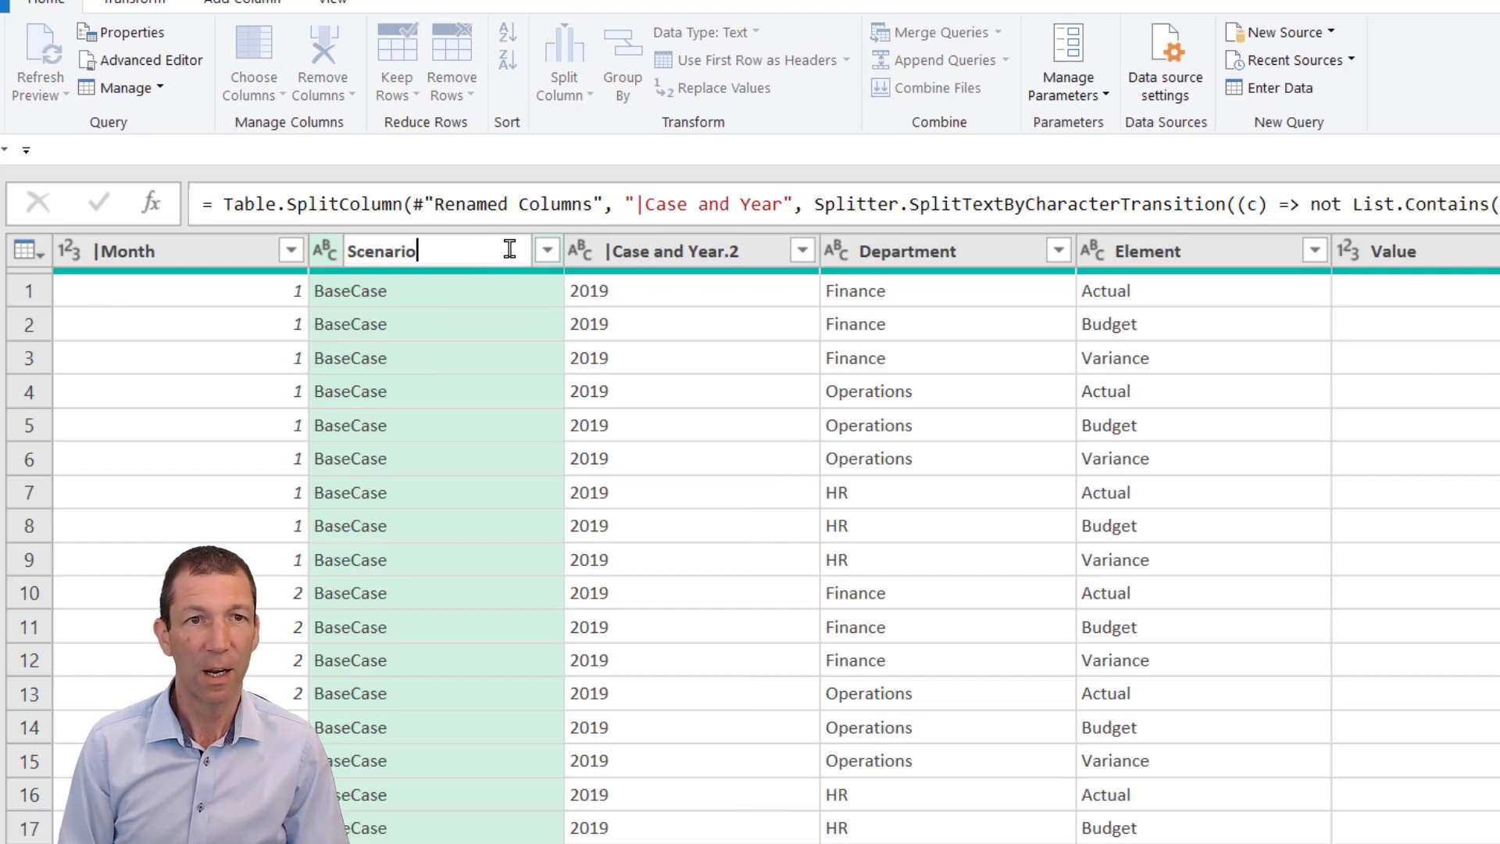
{"action": "key", "text": "Escape"}
{"action": "double_click", "coordinate": [662, 252]}
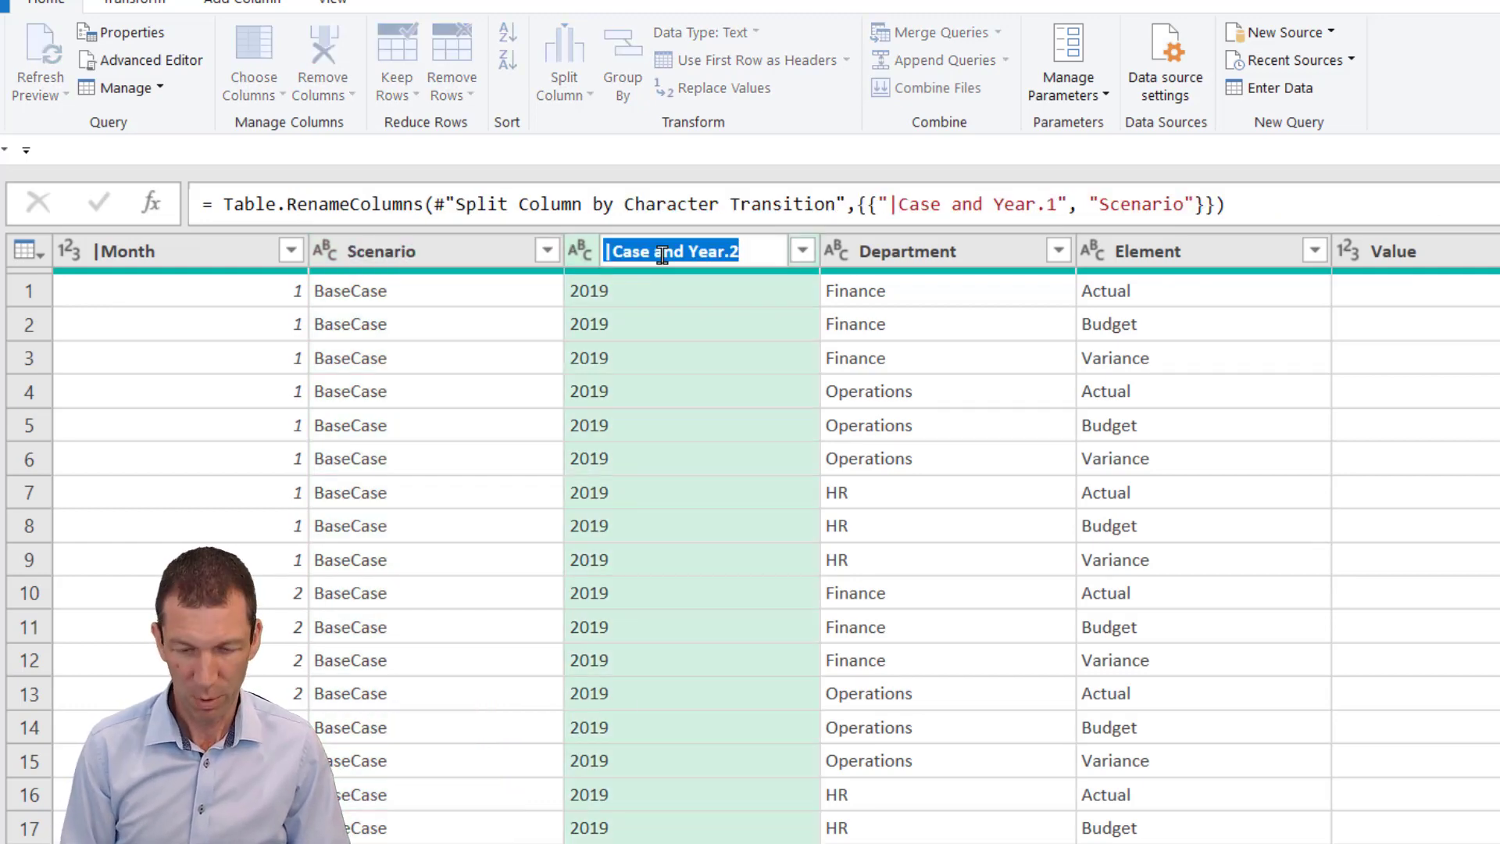
{"action": "type", "text": "Year"}
{"action": "key", "text": "Return"}
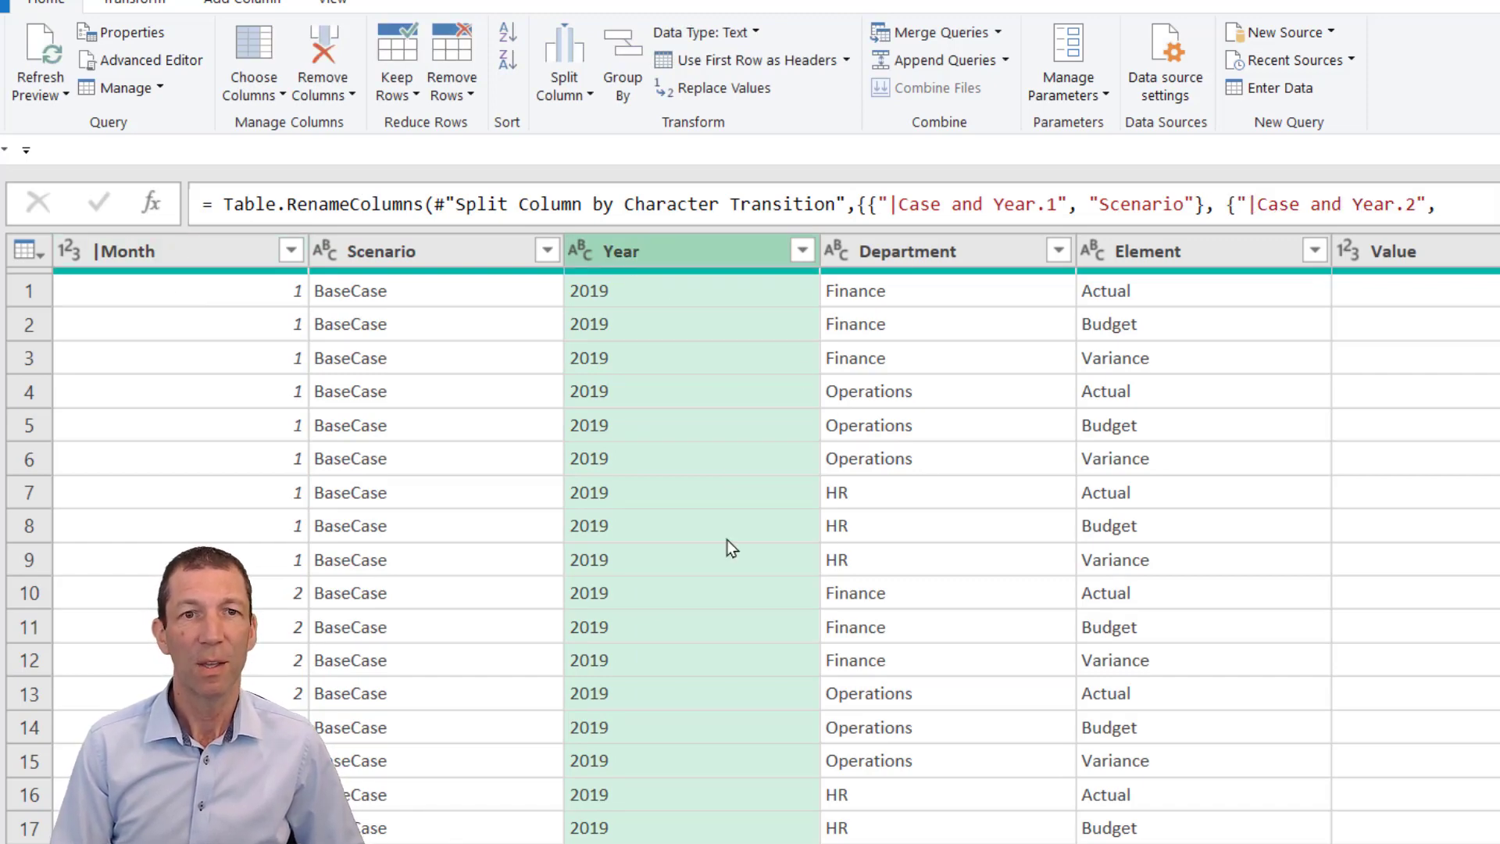
- Build a column from examples on Month and Year with 01/1/2019 and 01/2/2019
{"action": "left_click", "coordinate": [192, 252], "text": "ctrl"}
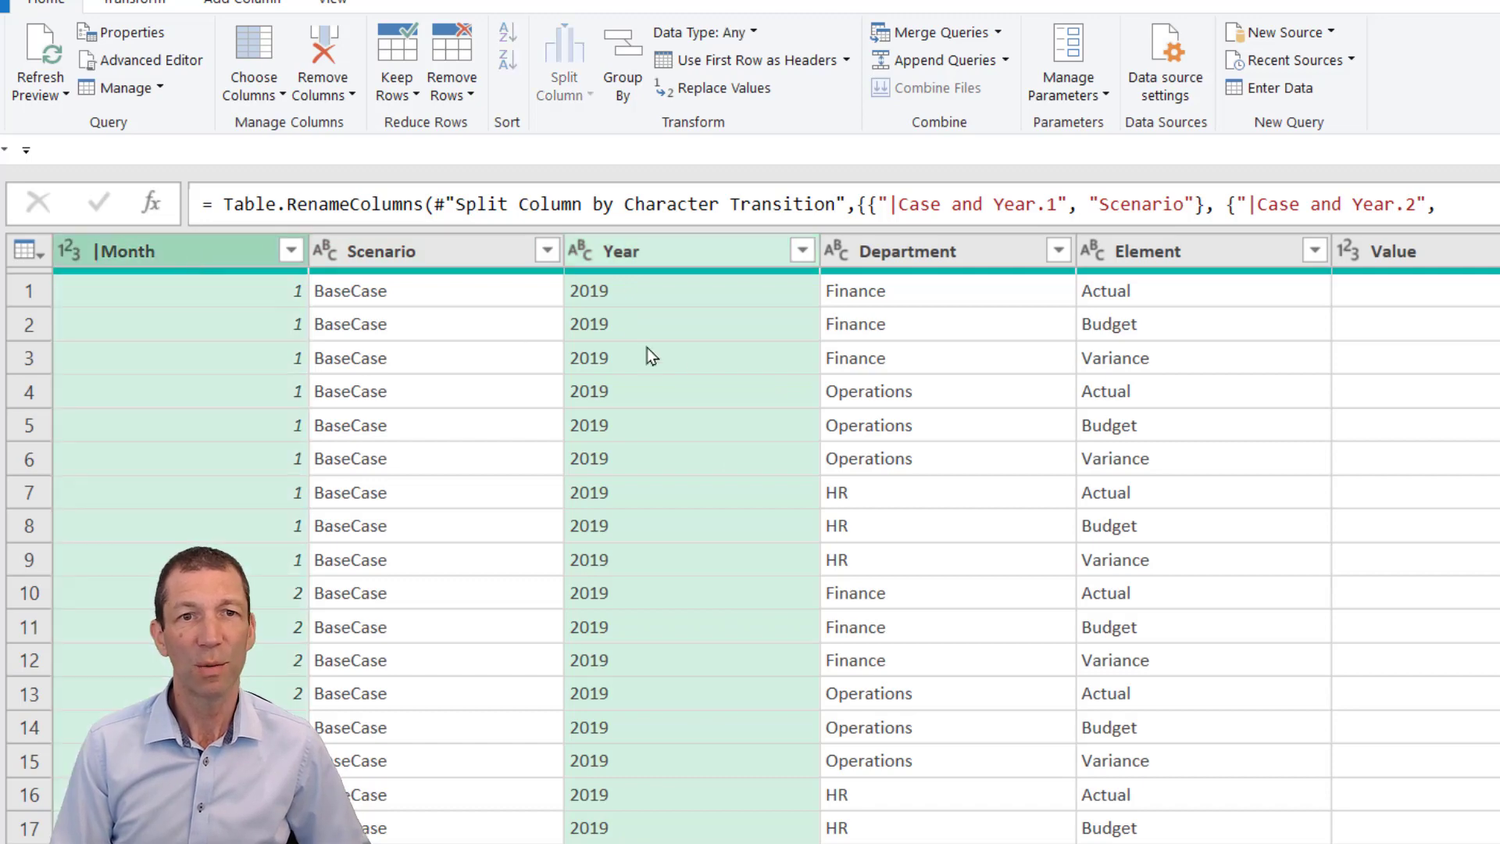
{"action": "right_click", "coordinate": [702, 252]}
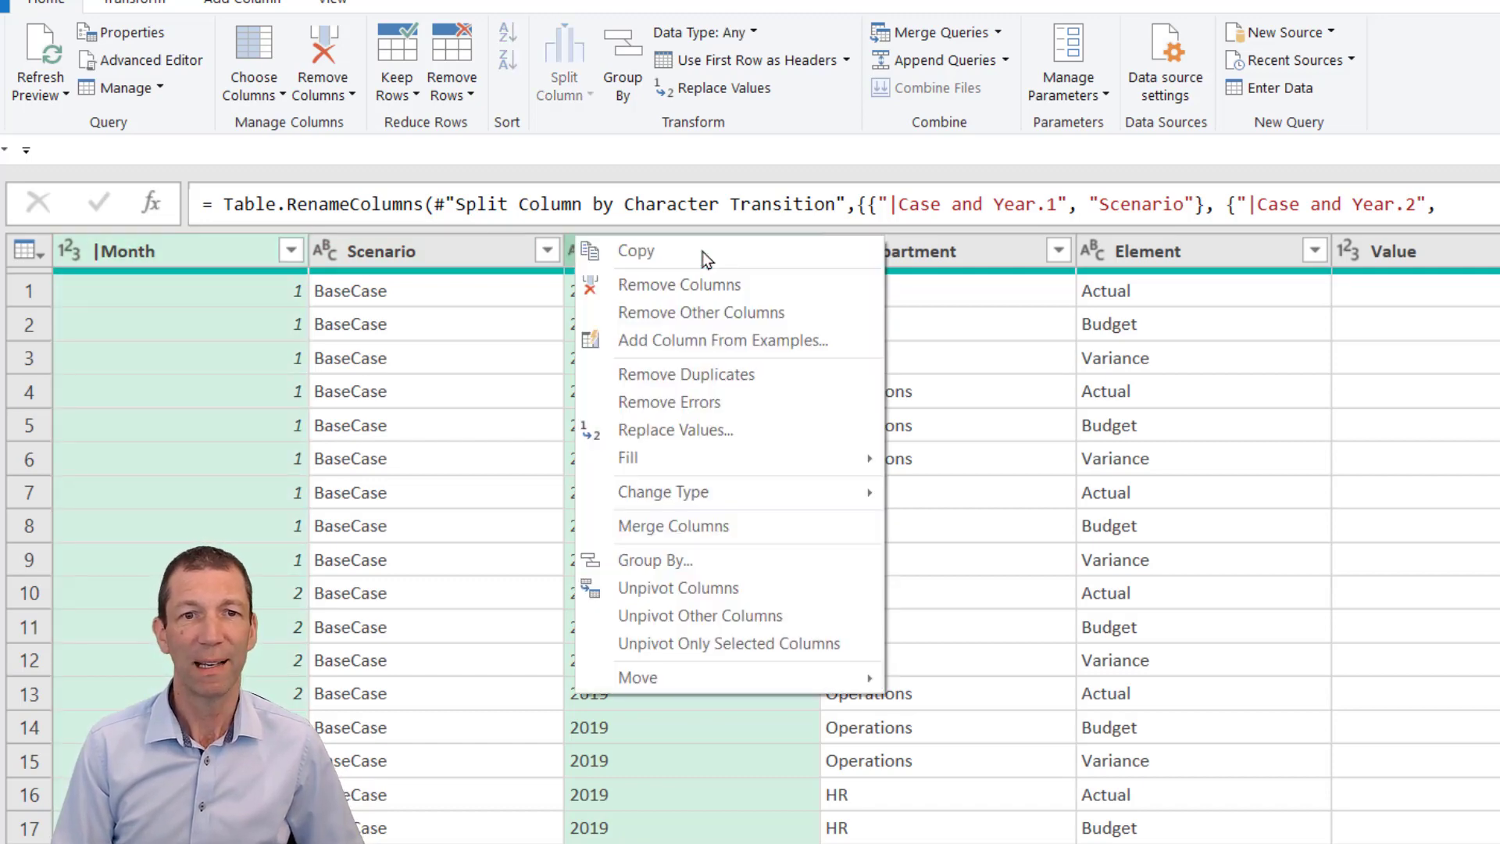
{"action": "left_click", "coordinate": [708, 340]}
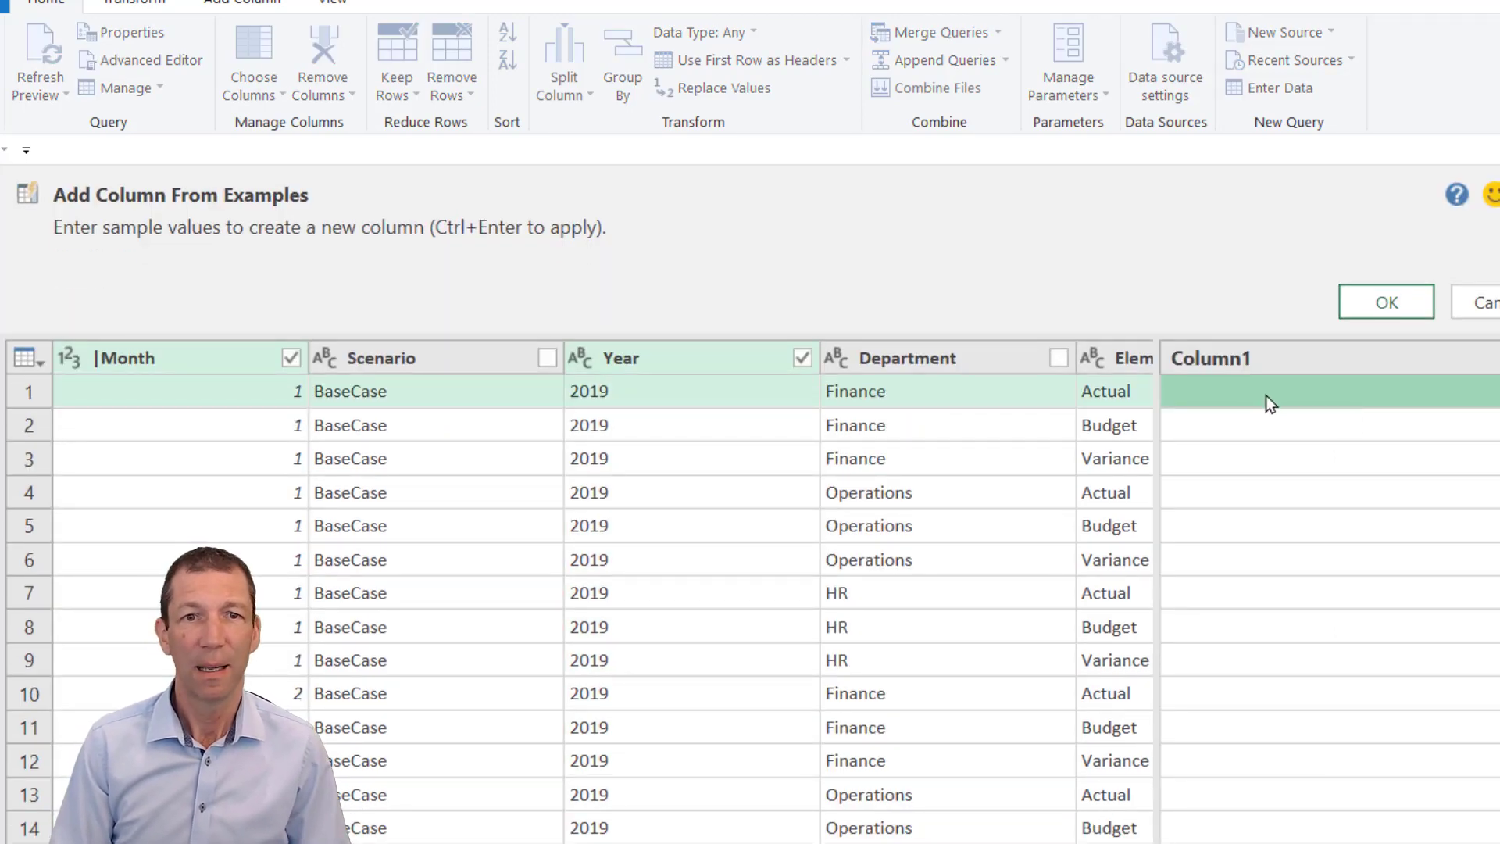
{"action": "type", "text": "2"}
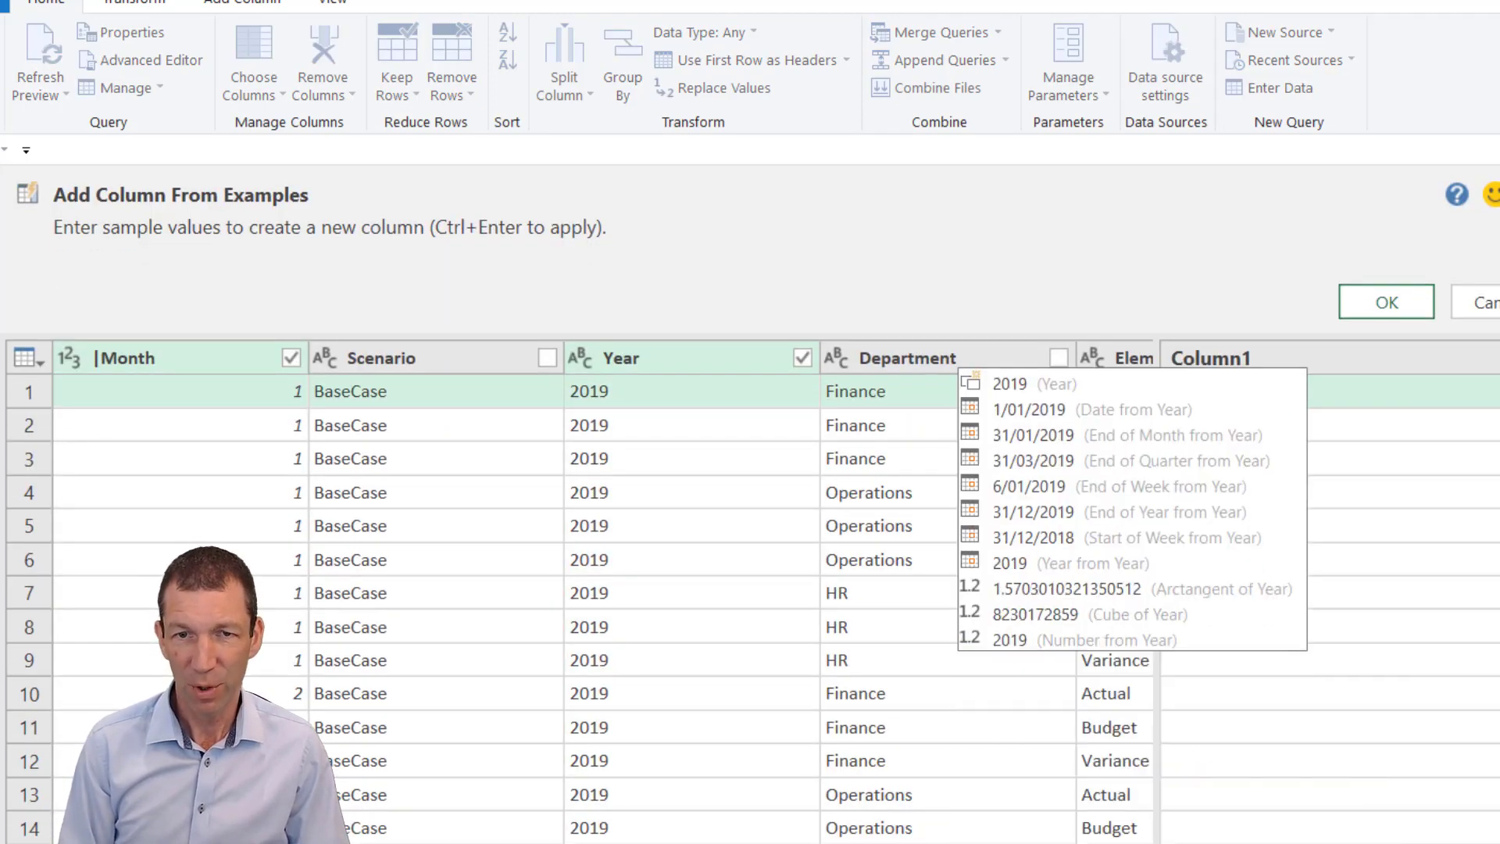
{"action": "type", "text": "1/01"}
{"action": "type", "text": "1/1"}
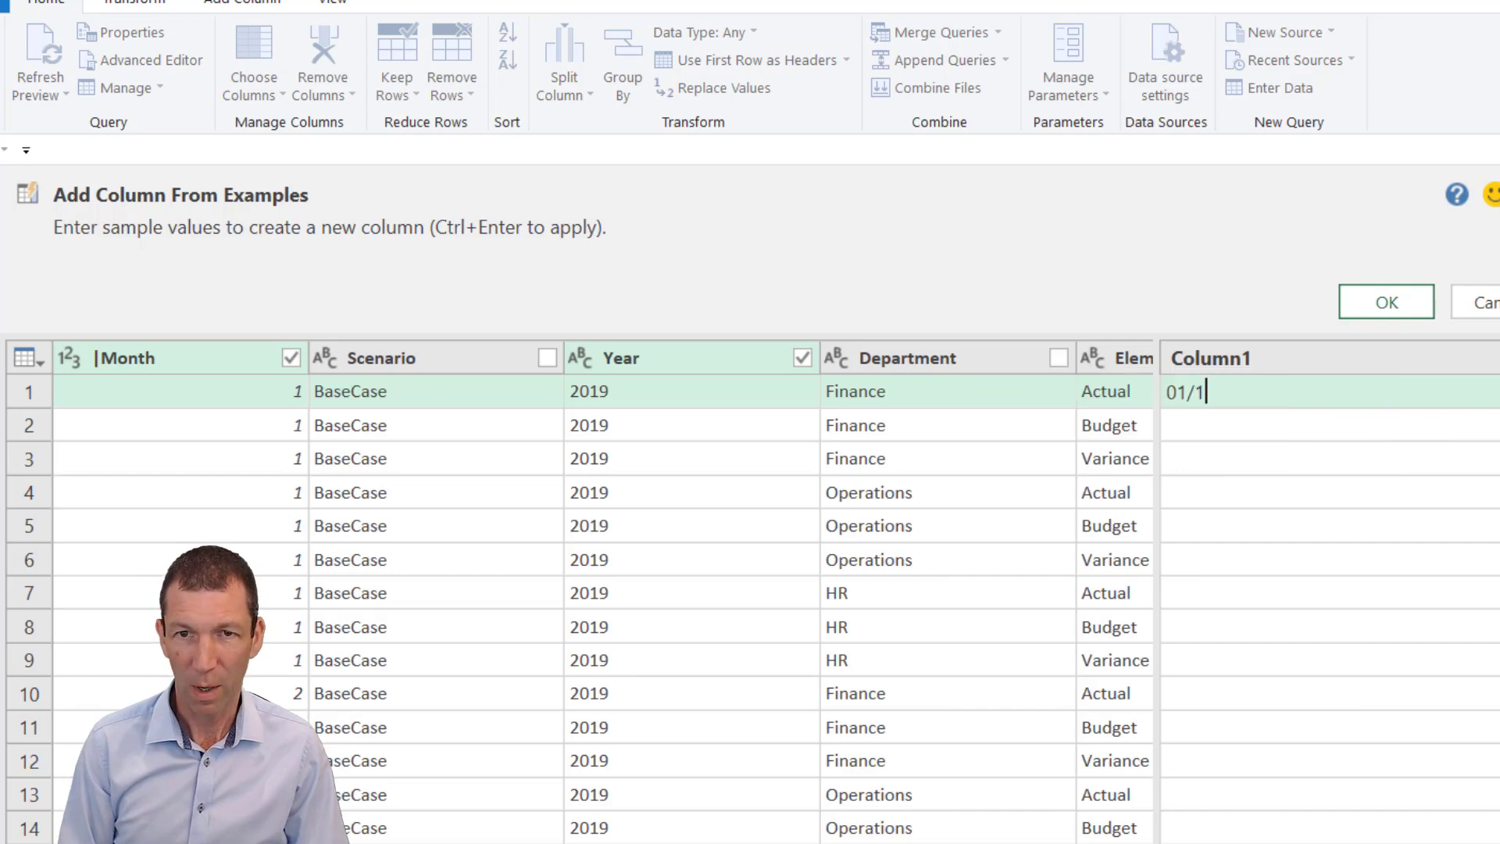
{"action": "type", "text": "/2019"}
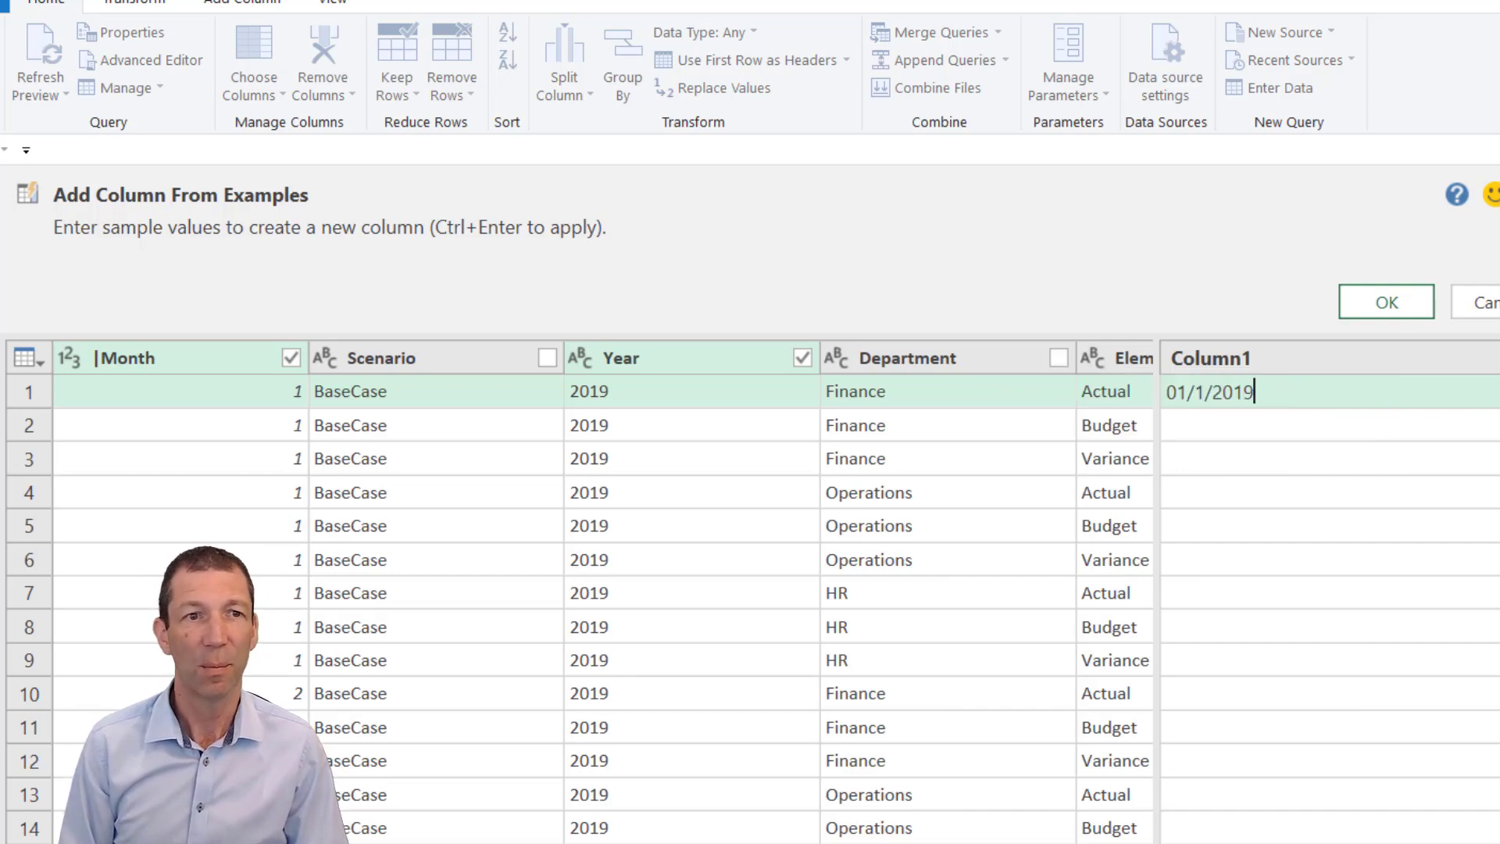
{"action": "key", "text": "Return"}
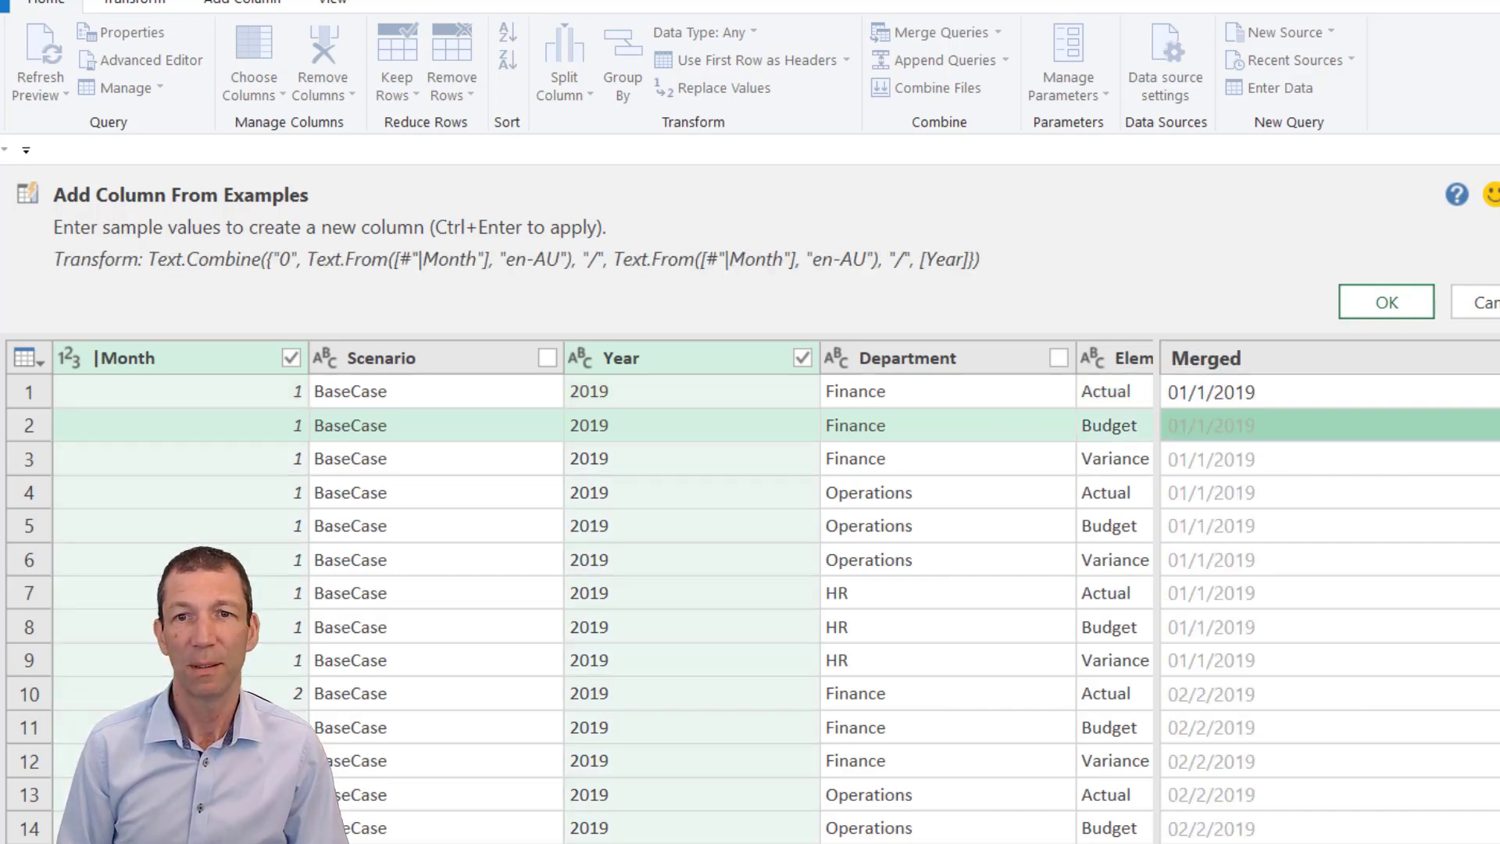
{"action": "left_click", "coordinate": [1223, 707]}
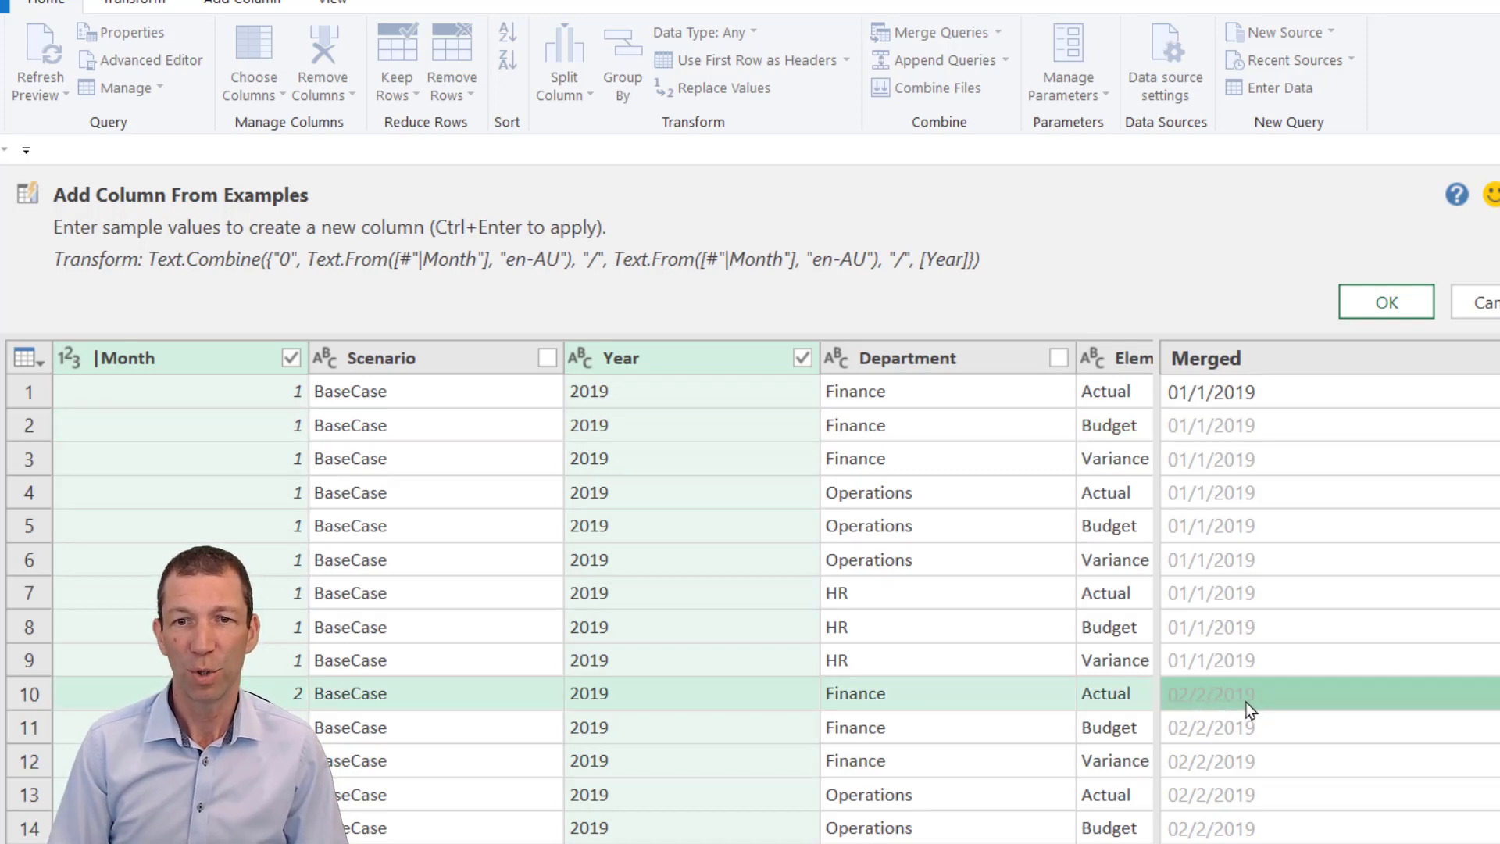
{"action": "scroll", "coordinate": [1235, 825], "scroll_direction": "down", "scroll_amount": 4}
{"action": "scroll", "coordinate": [1215, 719], "scroll_direction": "up", "scroll_amount": 2}
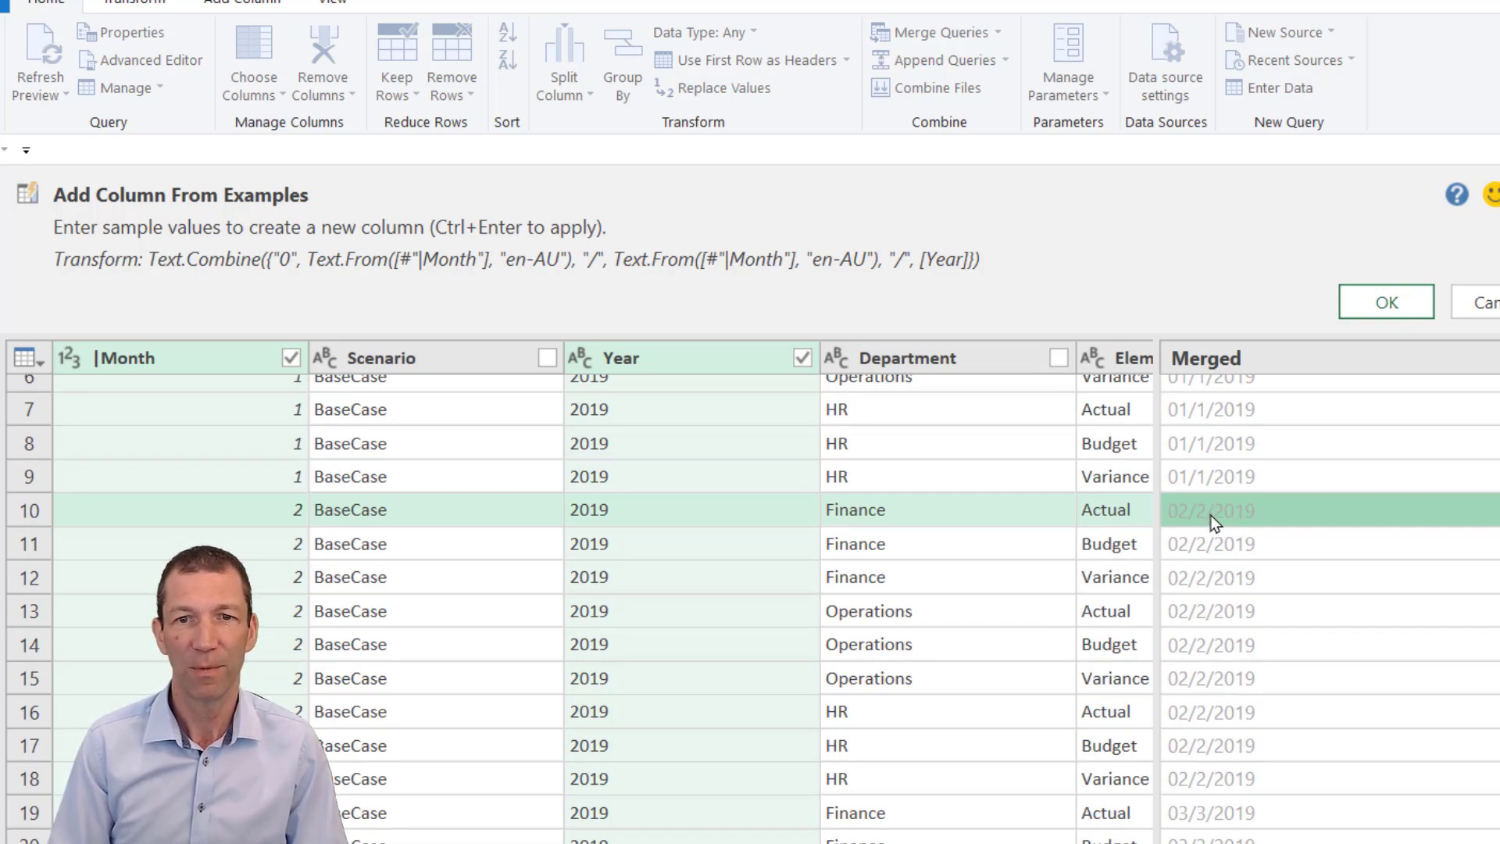
{"action": "type", "text": "0"}
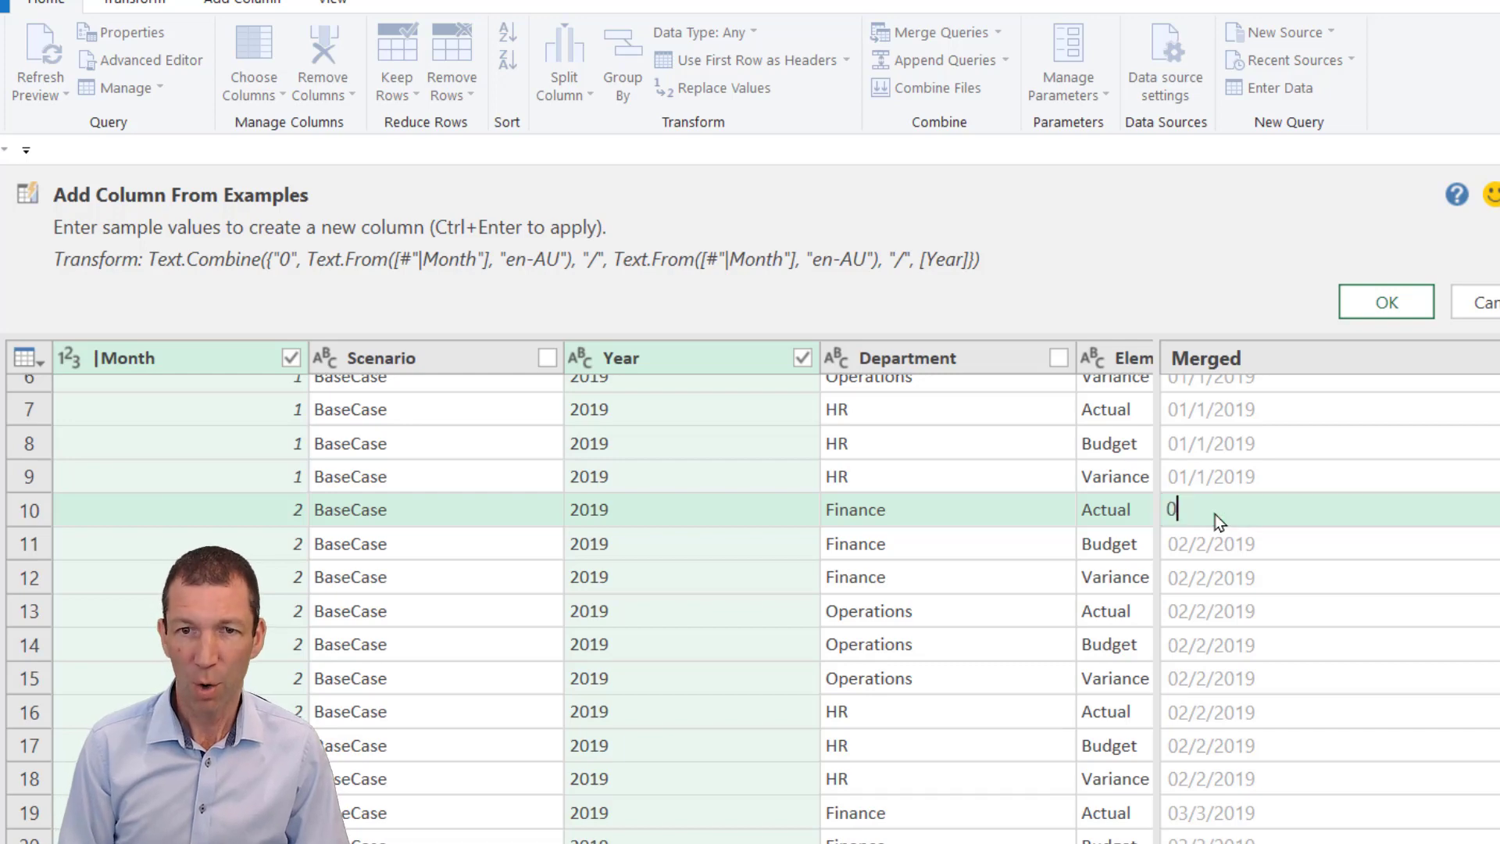
{"action": "type", "text": "1/2/2019"}
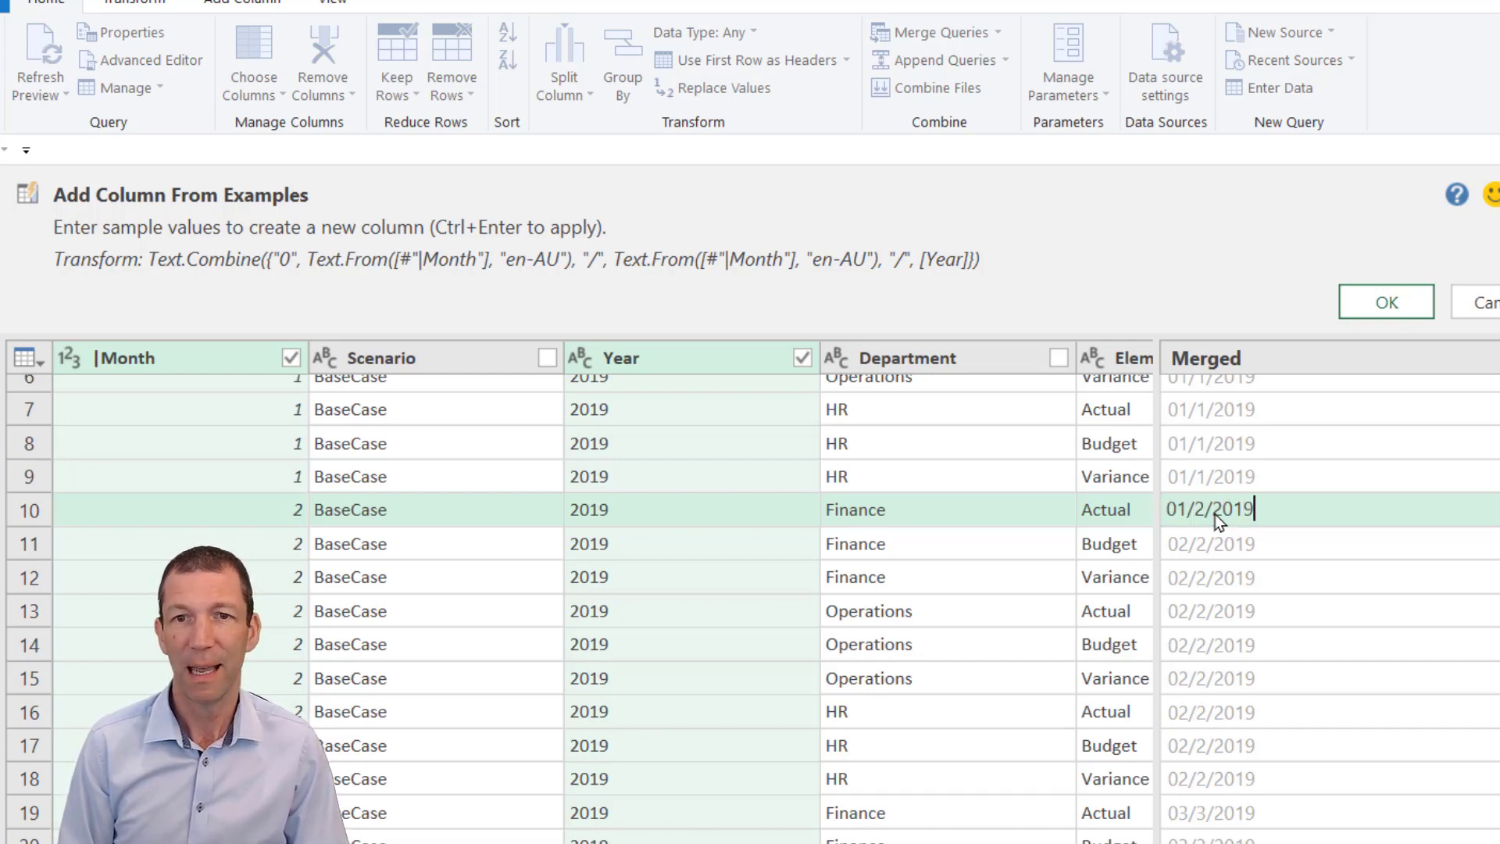
{"action": "key", "text": "Return"}
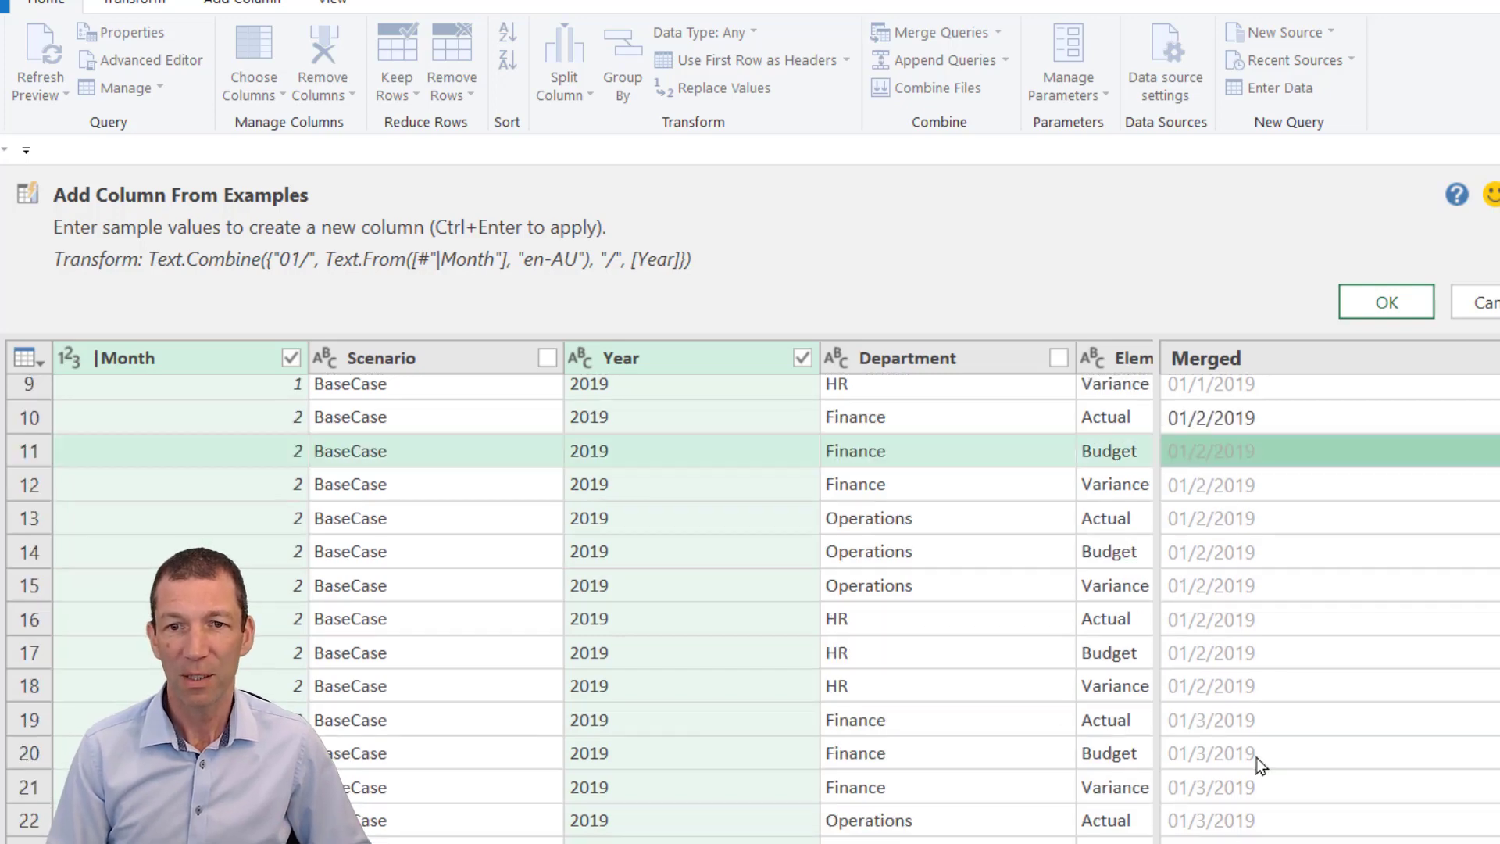
{"action": "scroll", "coordinate": [1255, 764], "scroll_direction": "up", "scroll_amount": 1}
{"action": "mouse_move", "coordinate": [45, 235]}
{"action": "left_mouse_down"}
{"action": "mouse_move", "coordinate": [47, 295]}
{"action": "mouse_move", "coordinate": [731, 233]}
{"action": "left_mouse_up"}
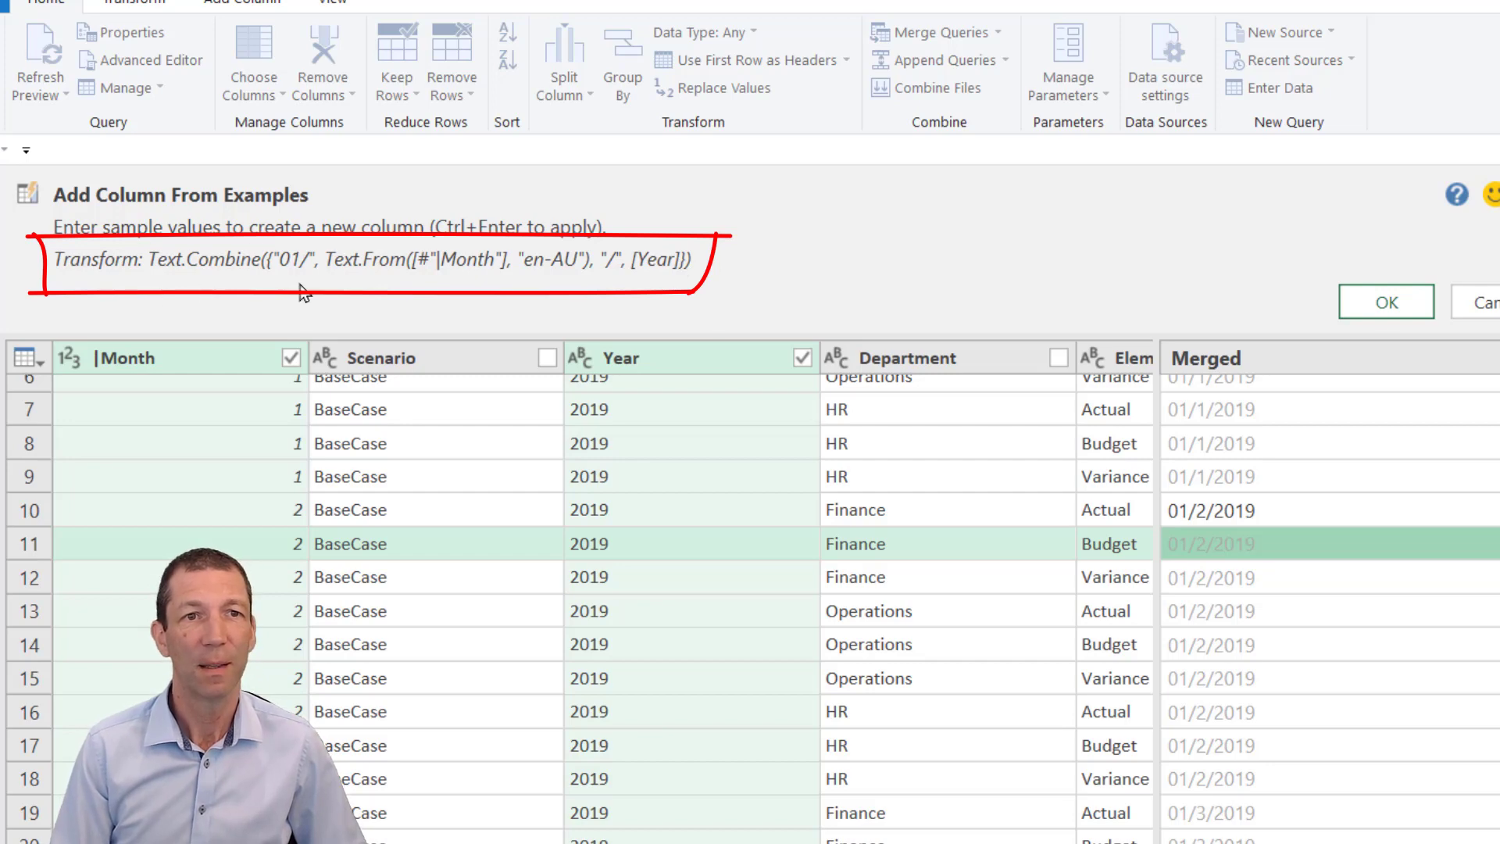
{"action": "key", "text": "Escape"}
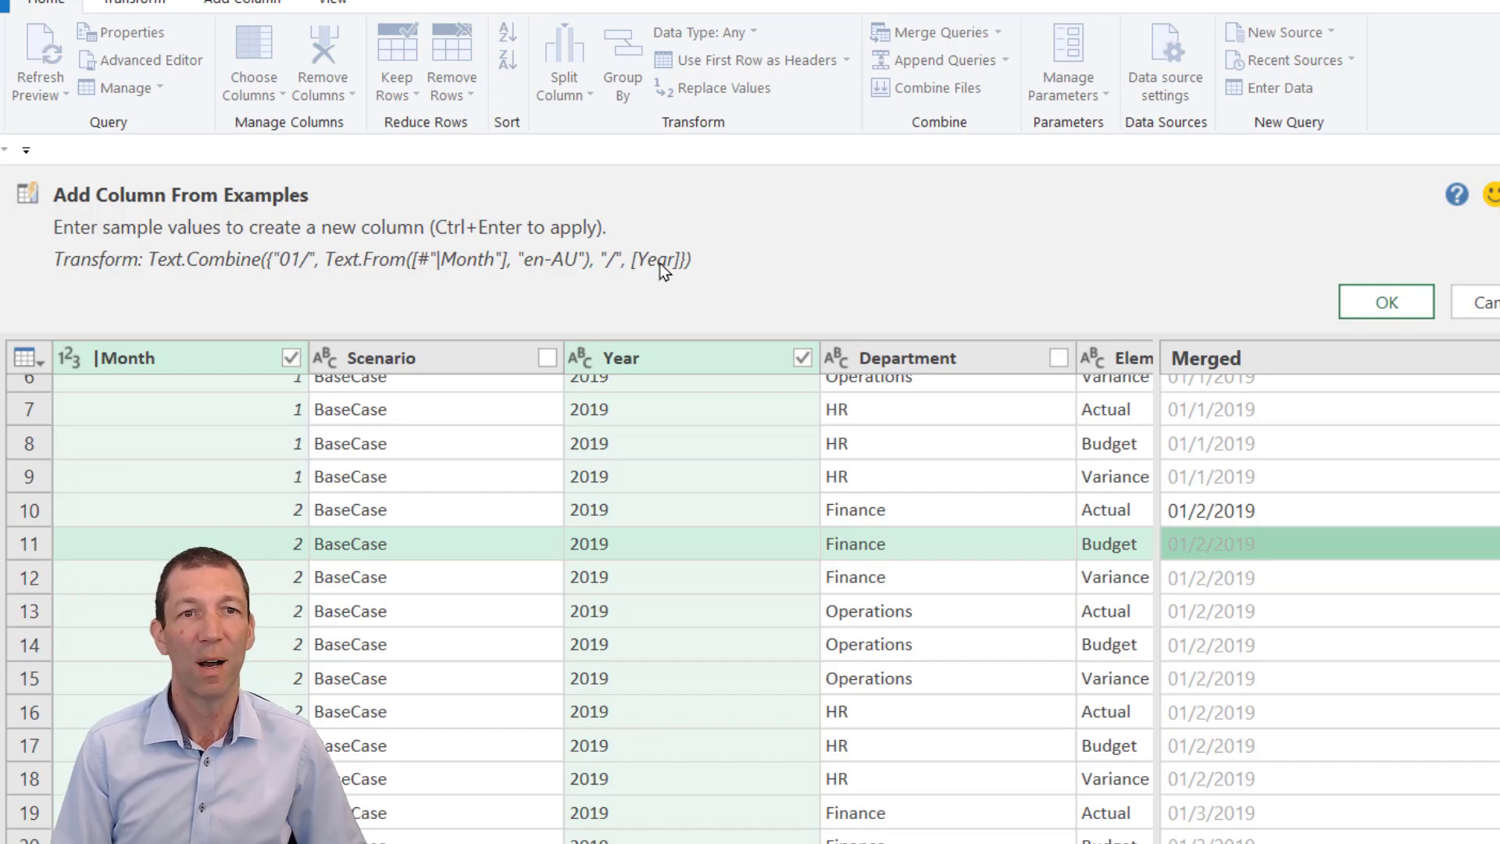
- Name the new example column Date and add it to the query
{"action": "double_click", "coordinate": [1265, 351]}
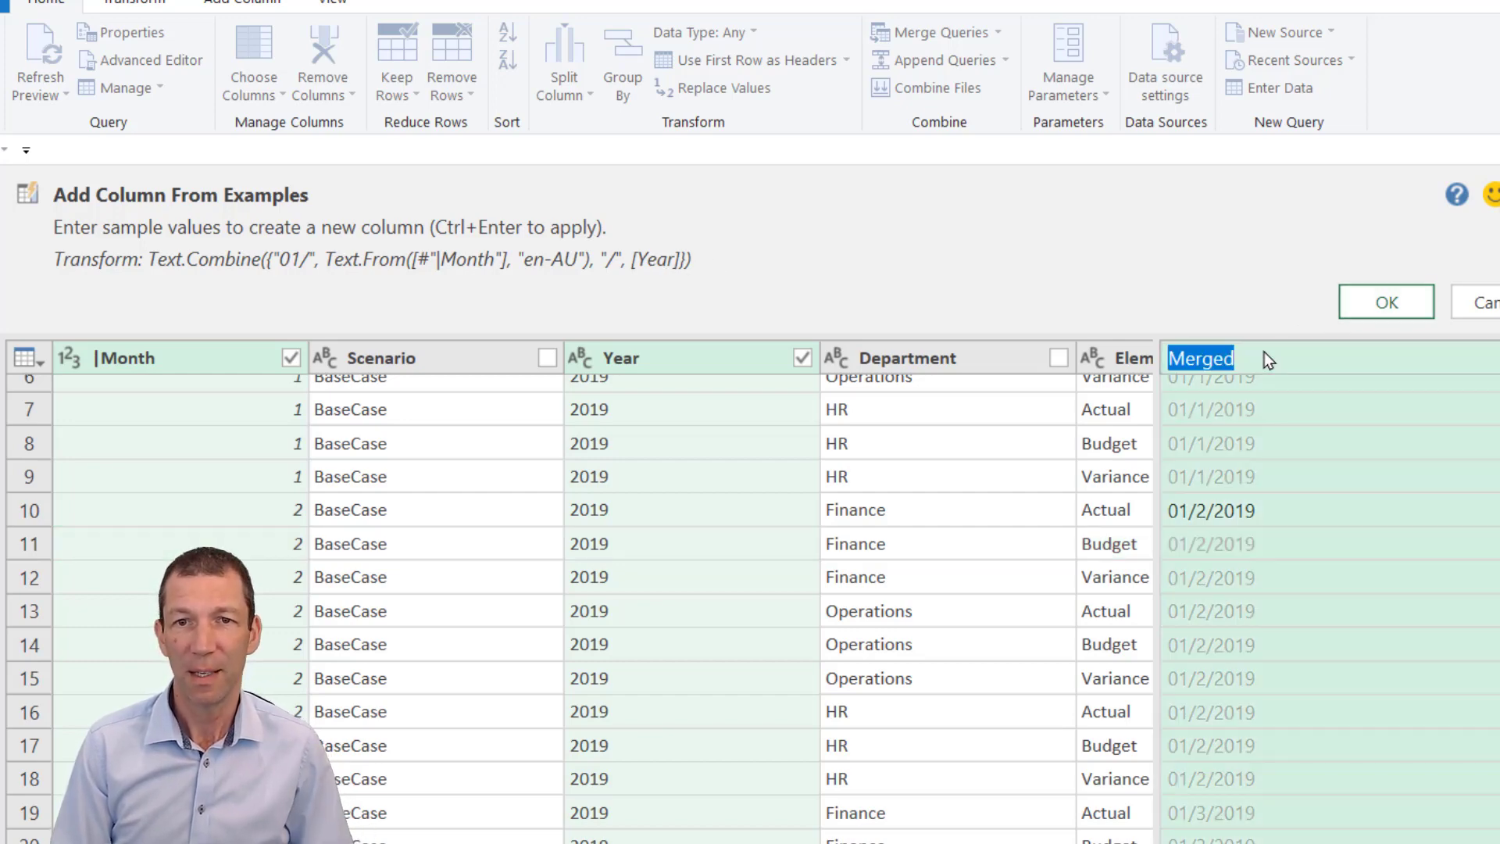
{"action": "type", "text": "Dat"}
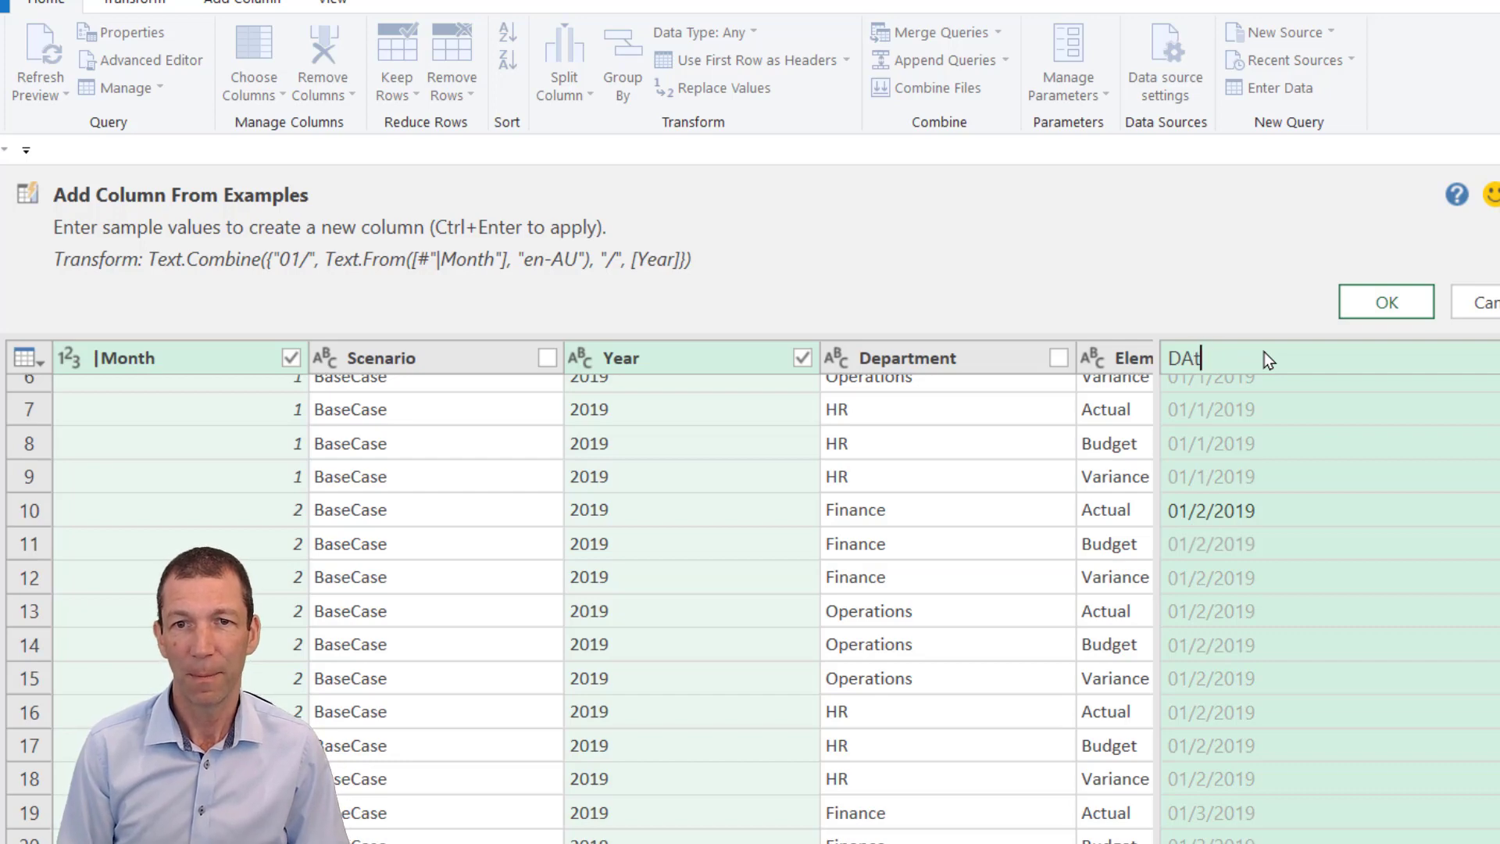
{"action": "type", "text": "e"}
{"action": "key", "text": "Return"}
{"action": "left_click", "coordinate": [1388, 300]}
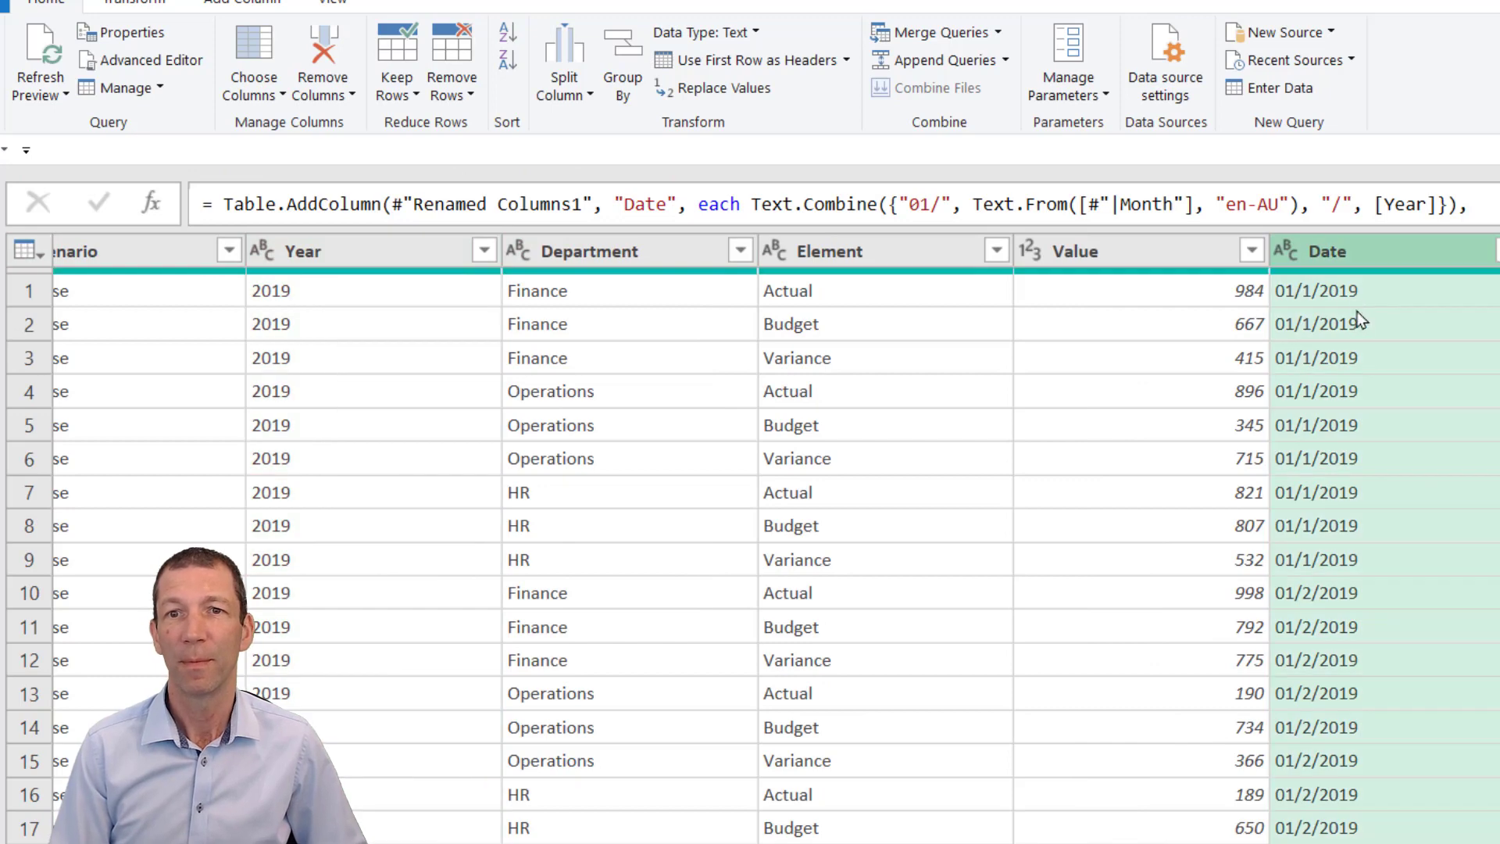
- Set the Date column to Date type and convert each value to End of Month
{"action": "left_click", "coordinate": [1287, 258]}
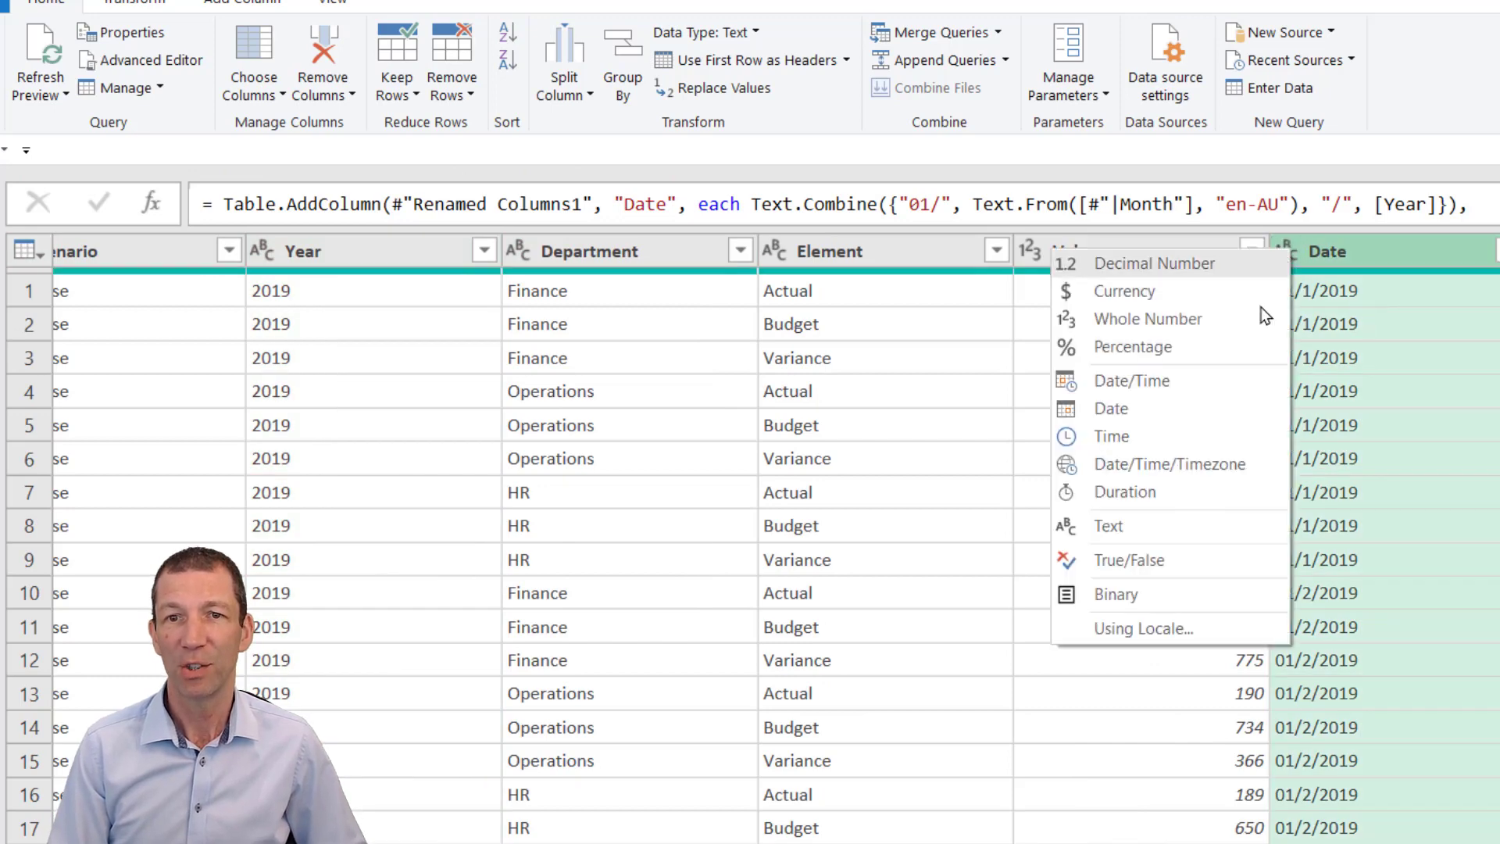
{"action": "left_click", "coordinate": [1165, 402]}
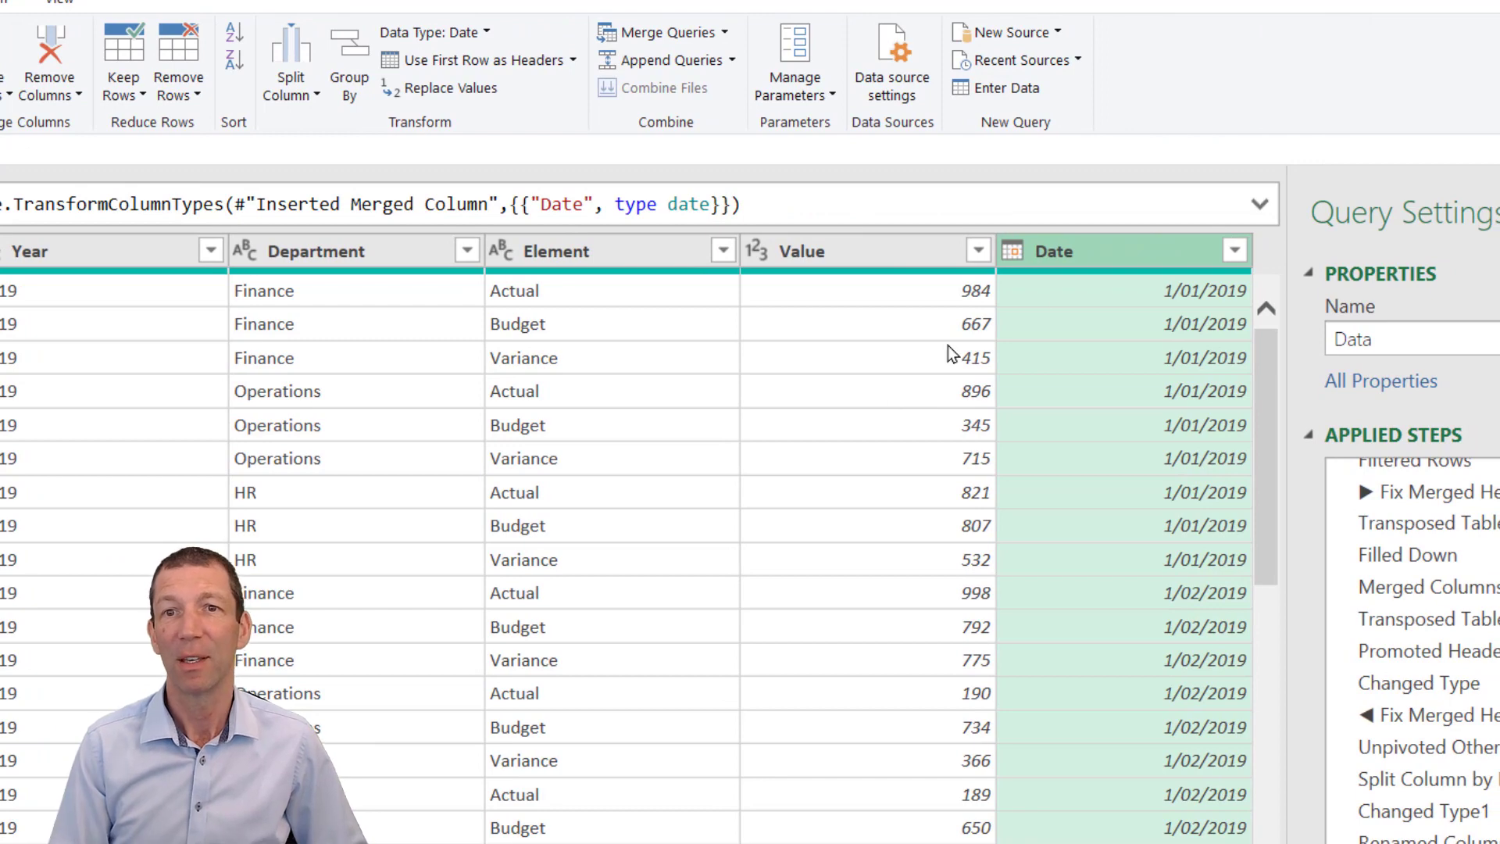
{"action": "right_click", "coordinate": [1090, 250]}
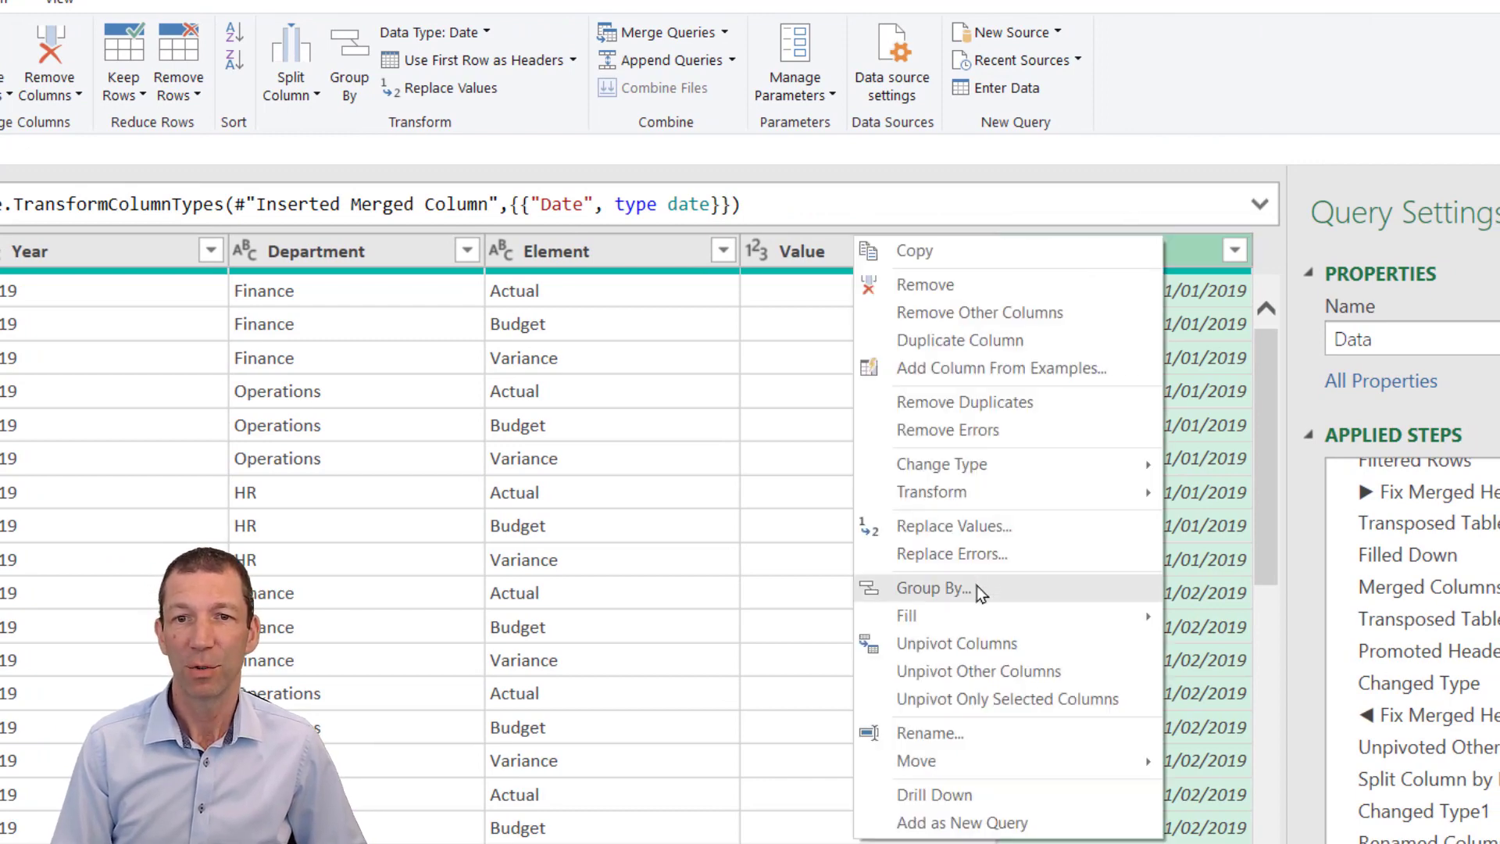
{"action": "mouse_move", "coordinate": [991, 489]}
{"action": "mouse_move", "coordinate": [1247, 537]}
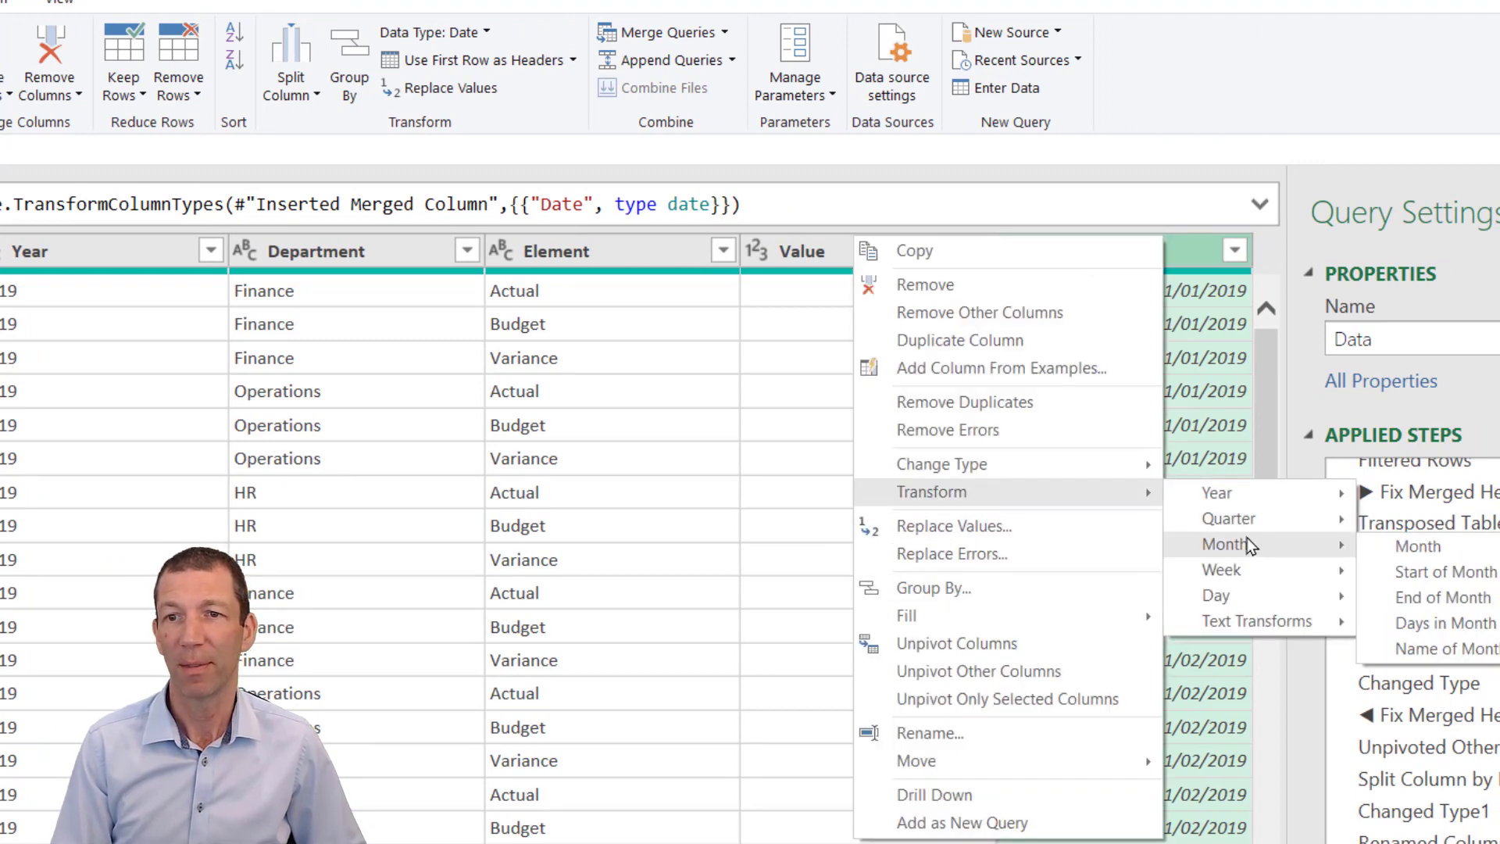
{"action": "left_click", "coordinate": [1436, 597]}
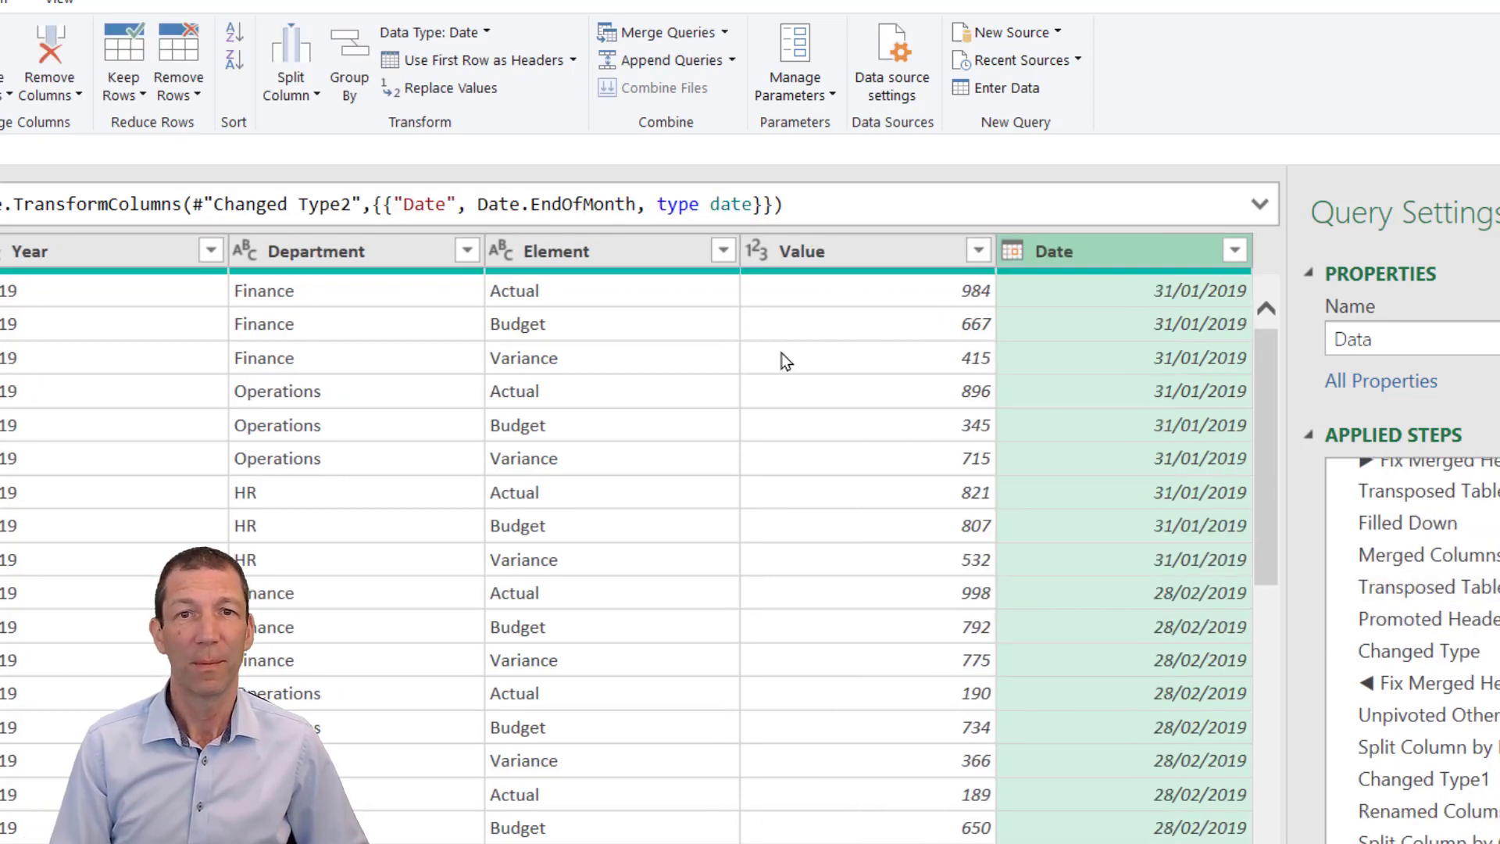
- Remove the Month and Year columns
{"action": "left_click", "coordinate": [141, 258]}
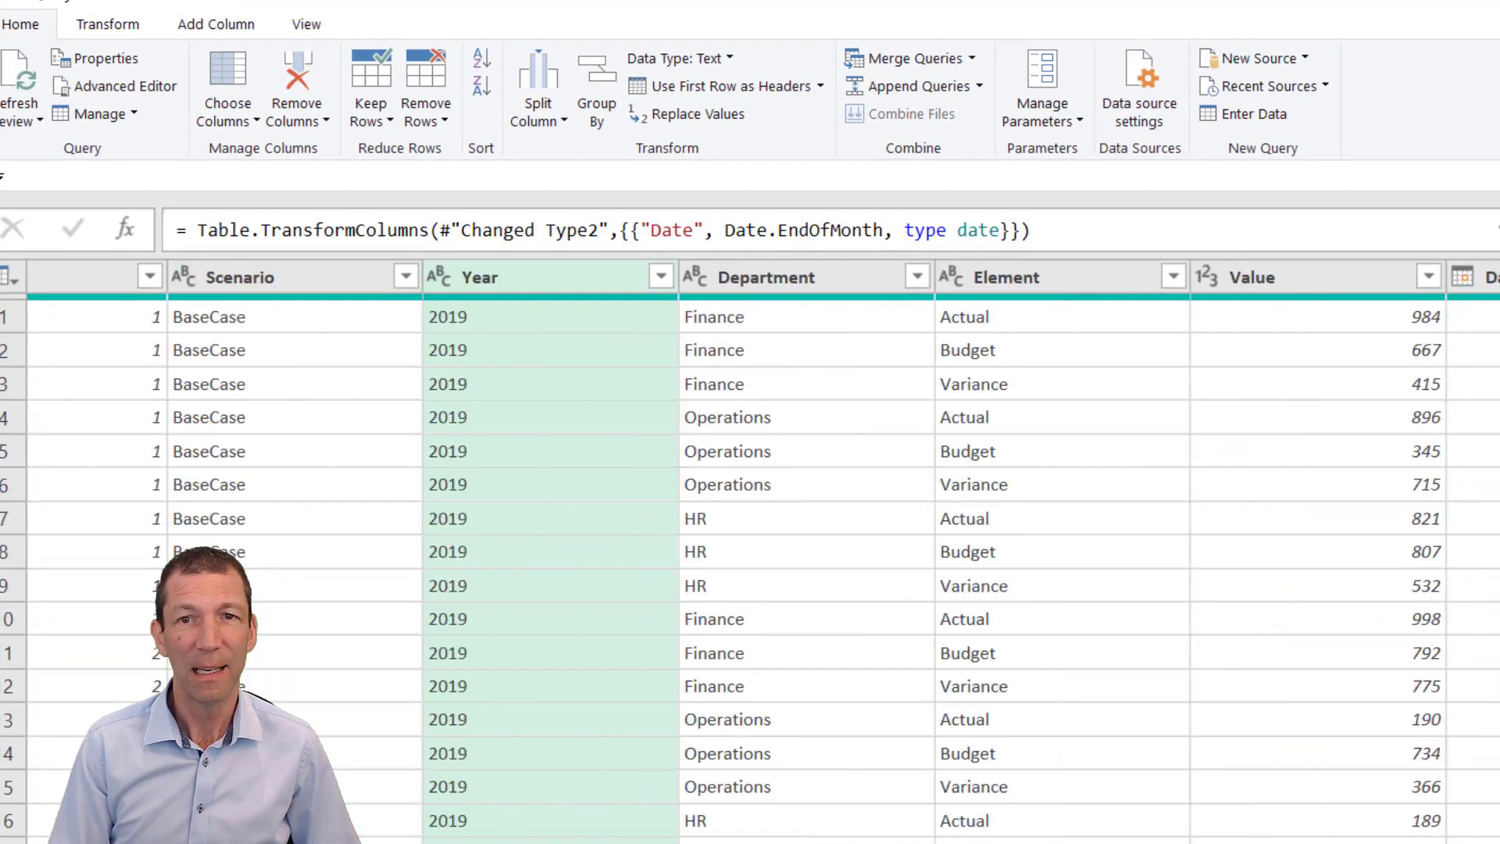
{"action": "scroll", "coordinate": [762, 552], "scroll_direction": "left", "scroll_amount": 1}
{"action": "left_click", "coordinate": [59, 279], "text": "ctrl"}
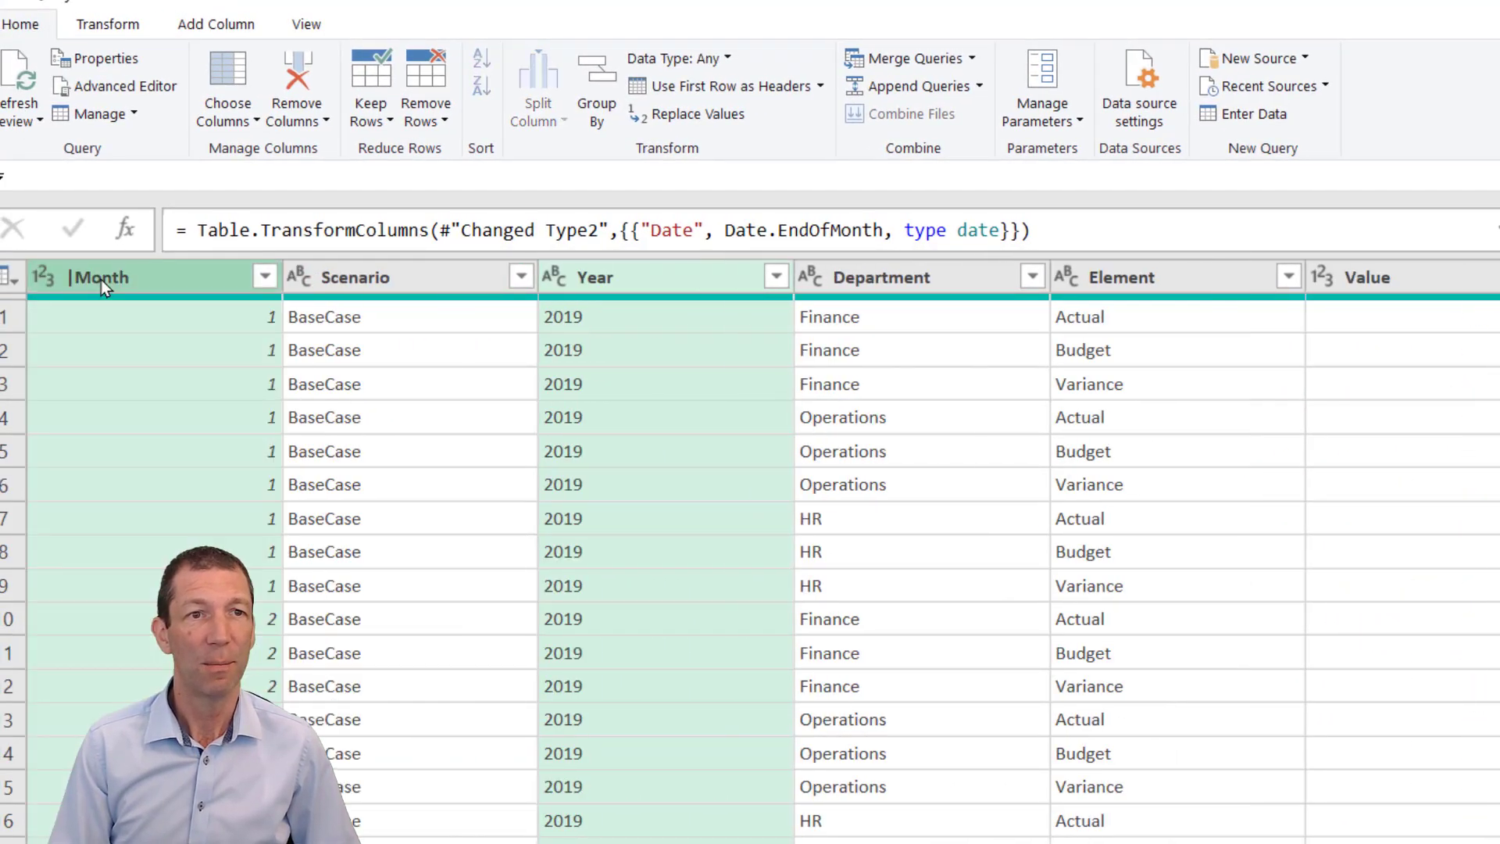
{"action": "right_click", "coordinate": [139, 275]}
{"action": "left_click", "coordinate": [207, 309]}
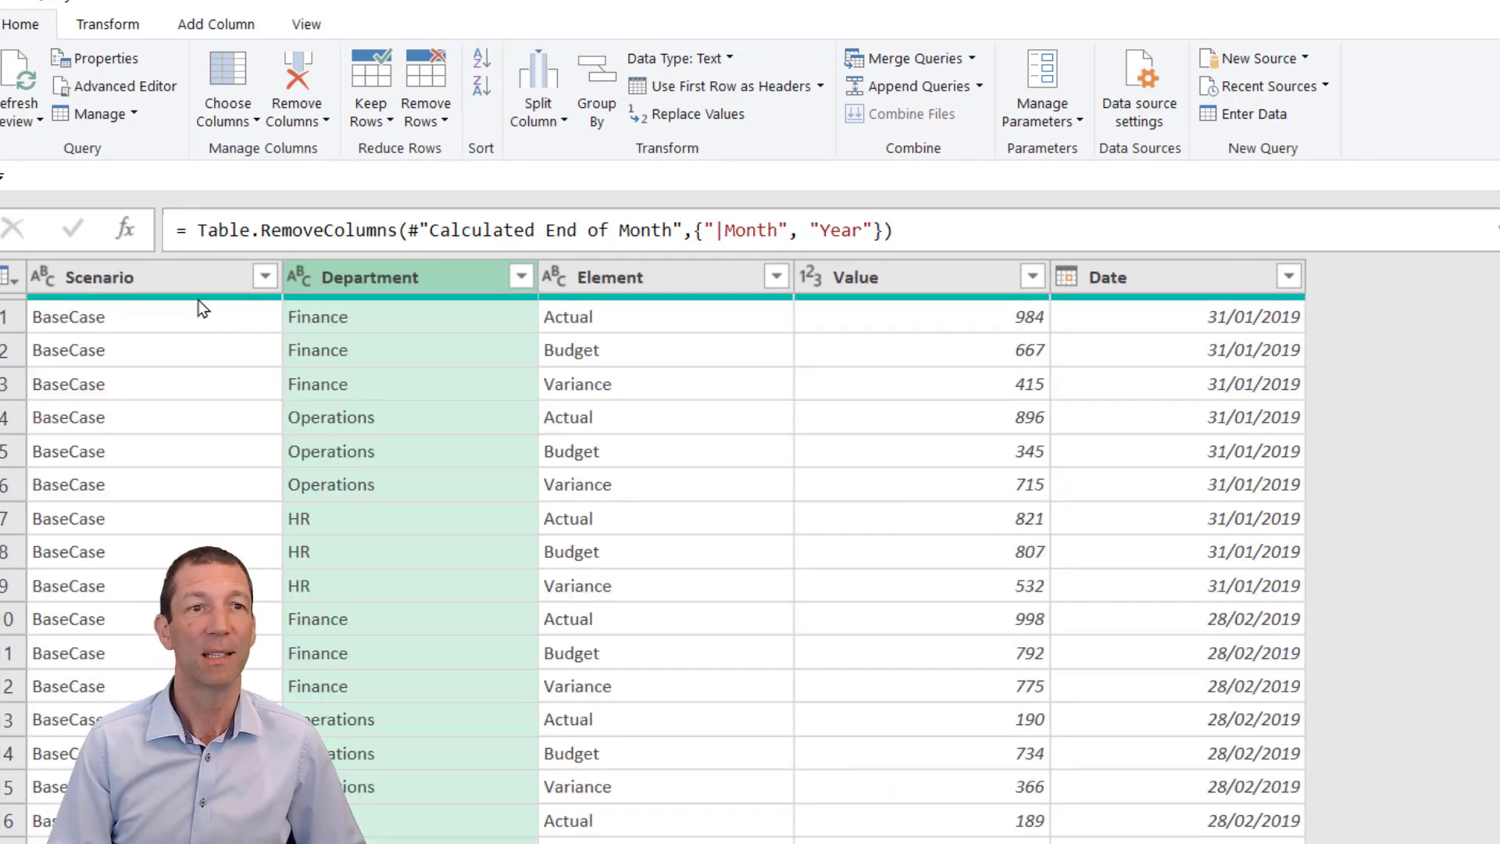
- Filter the Element column to exclude Variance rows
{"action": "mouse_move", "coordinate": [199, 299]}
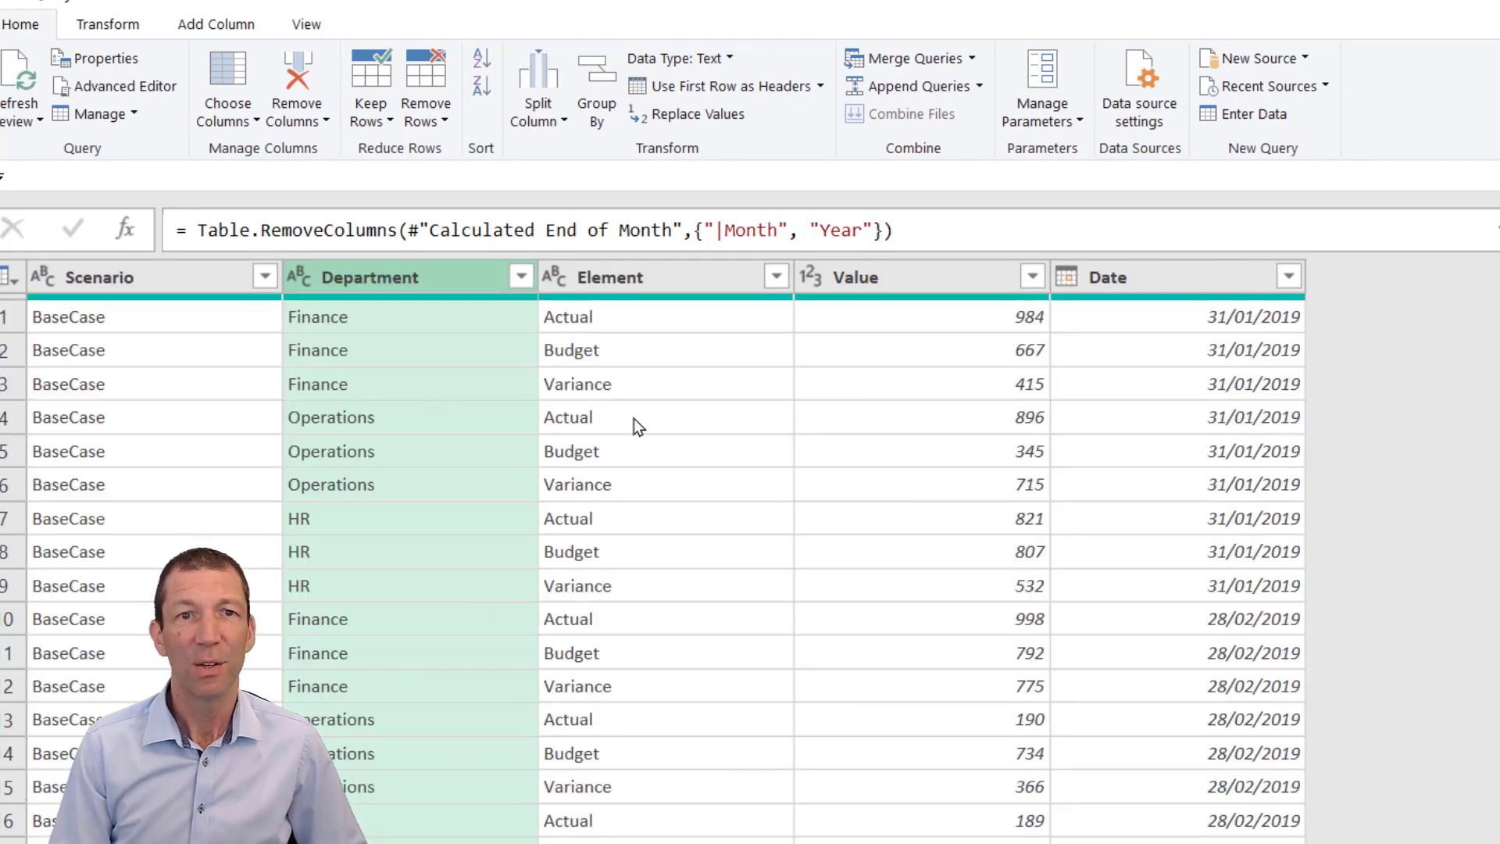
{"action": "left_click", "coordinate": [611, 490]}
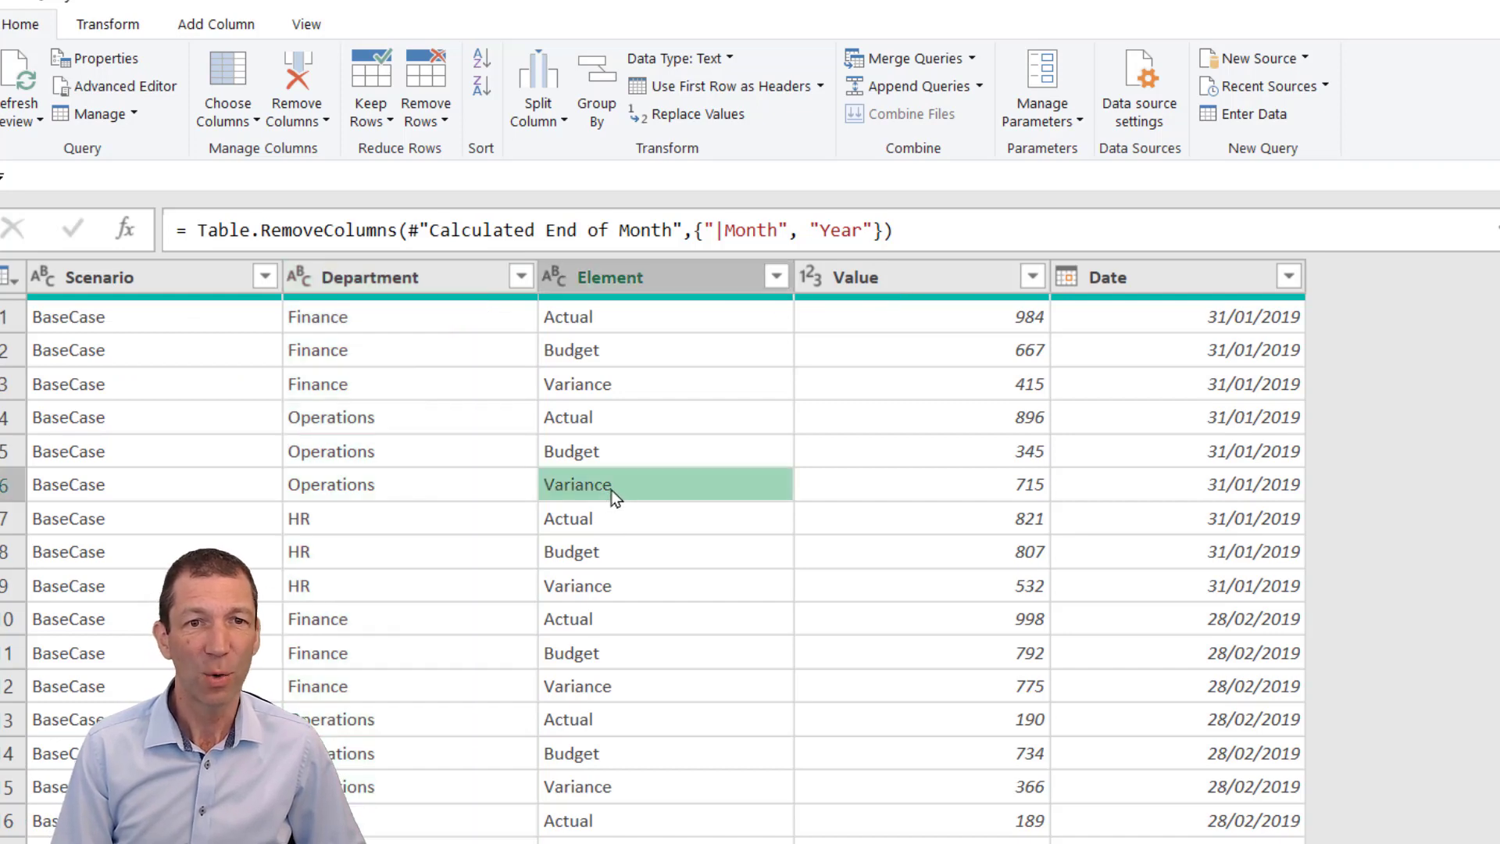
{"action": "right_click", "coordinate": [617, 486]}
{"action": "mouse_move", "coordinate": [625, 486]}
{"action": "left_click", "coordinate": [863, 512]}
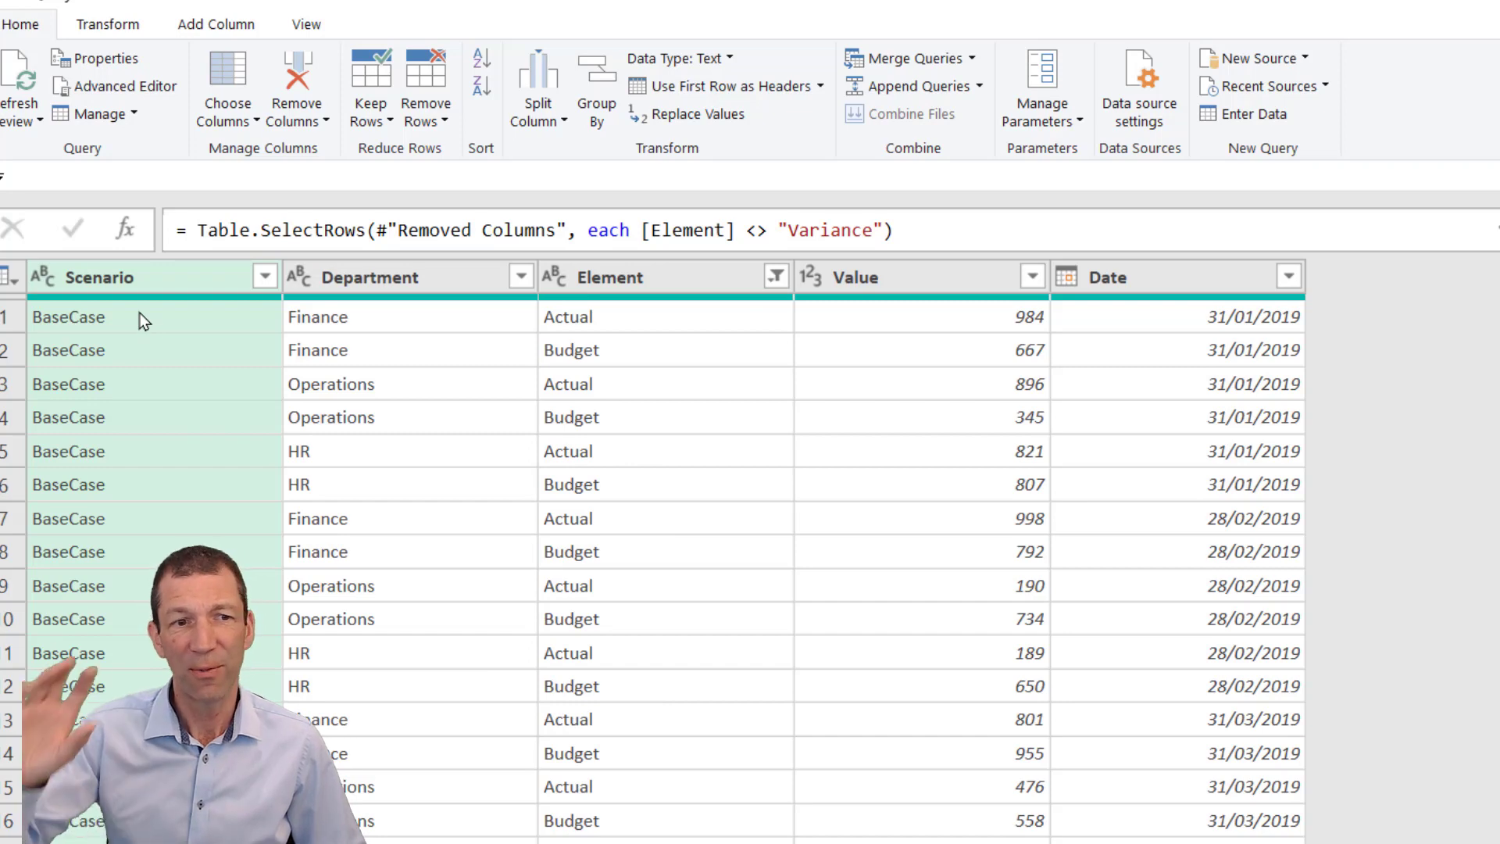
- Browse the Scenario values and back out of the column's split options
{"action": "scroll", "coordinate": [139, 312], "scroll_direction": "down", "scroll_amount": 5}
{"action": "scroll", "coordinate": [140, 625], "scroll_direction": "down", "scroll_amount": 15}
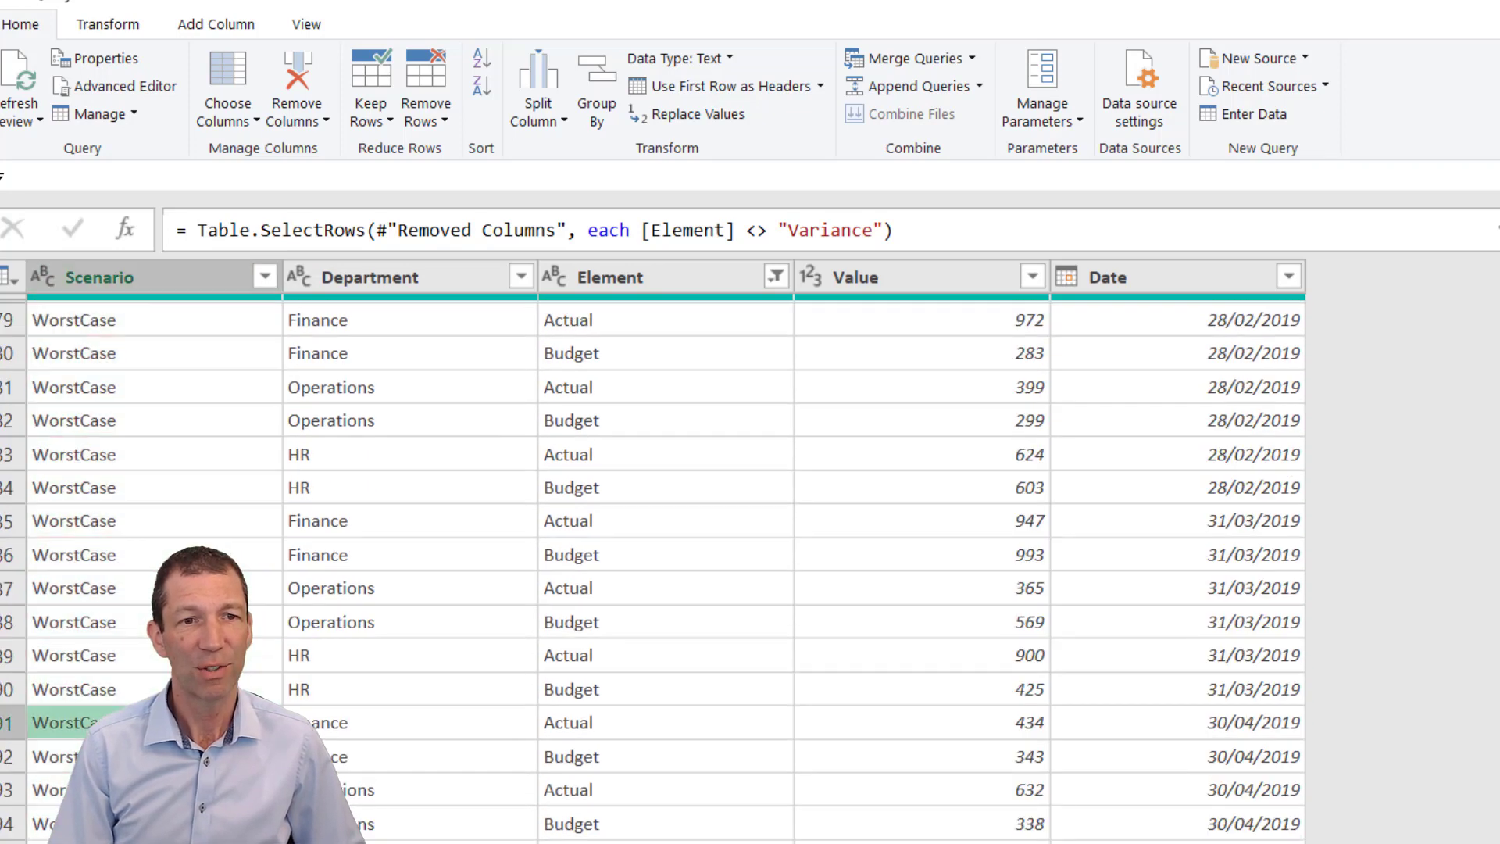
{"action": "scroll", "coordinate": [665, 570], "scroll_direction": "down", "scroll_amount": 3}
{"action": "scroll", "coordinate": [664, 570], "scroll_direction": "up", "scroll_amount": 6}
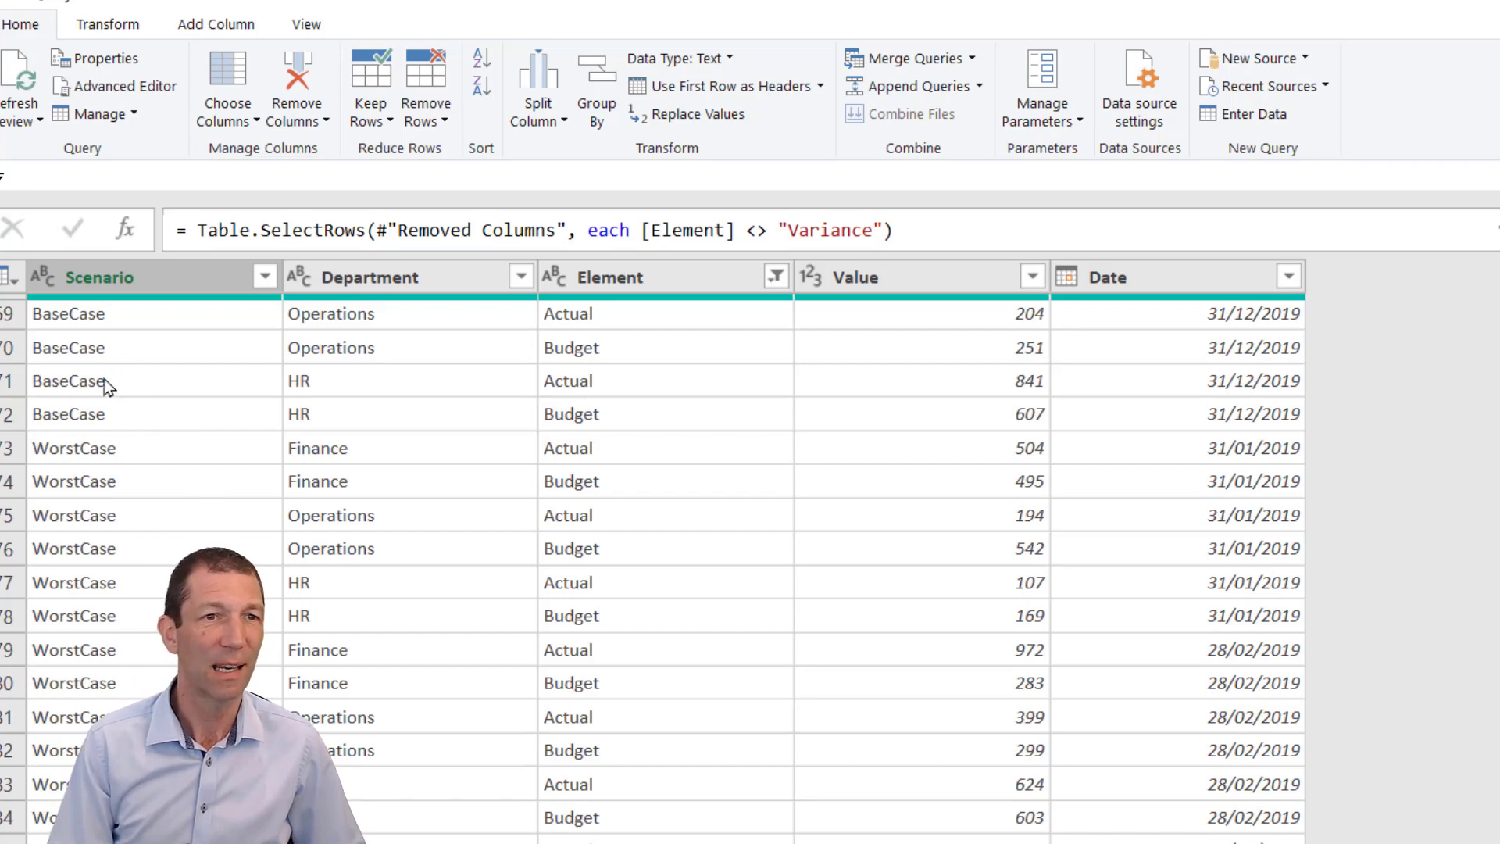
{"action": "right_click", "coordinate": [115, 280]}
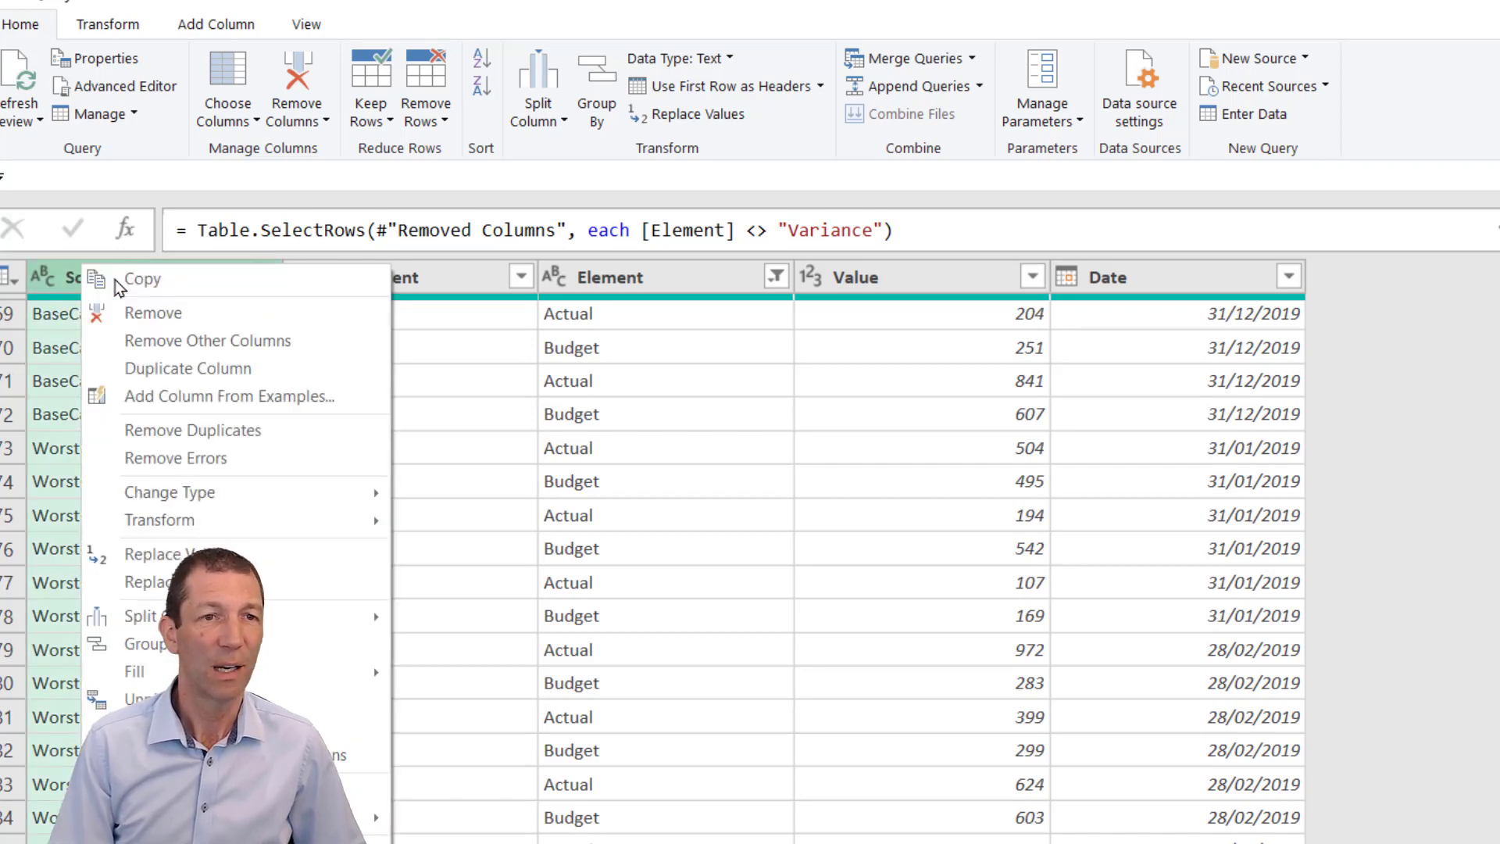
{"action": "mouse_move", "coordinate": [352, 617]}
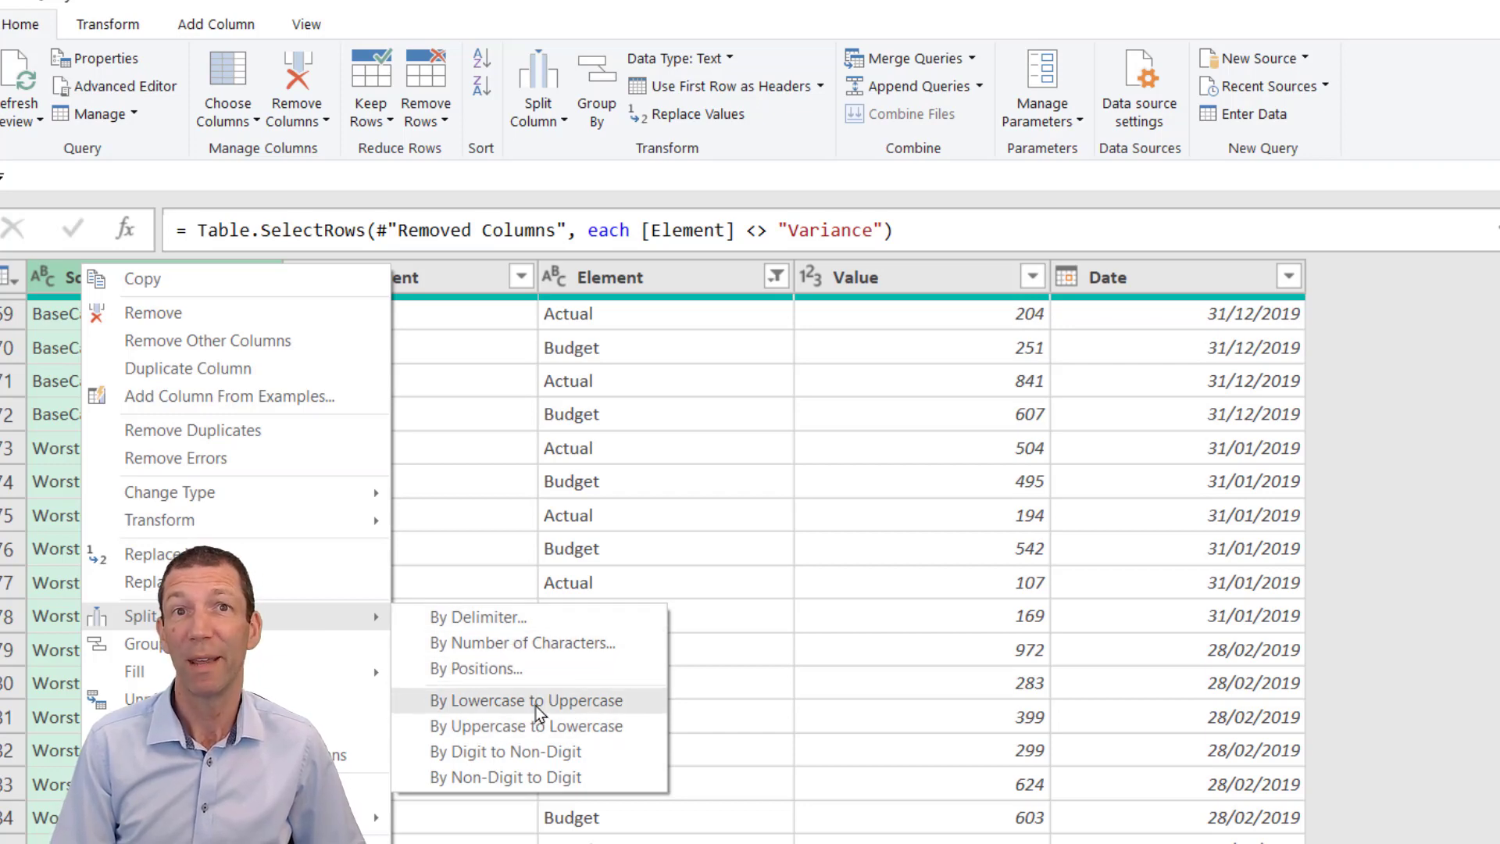
{"action": "left_click", "coordinate": [47, 516]}
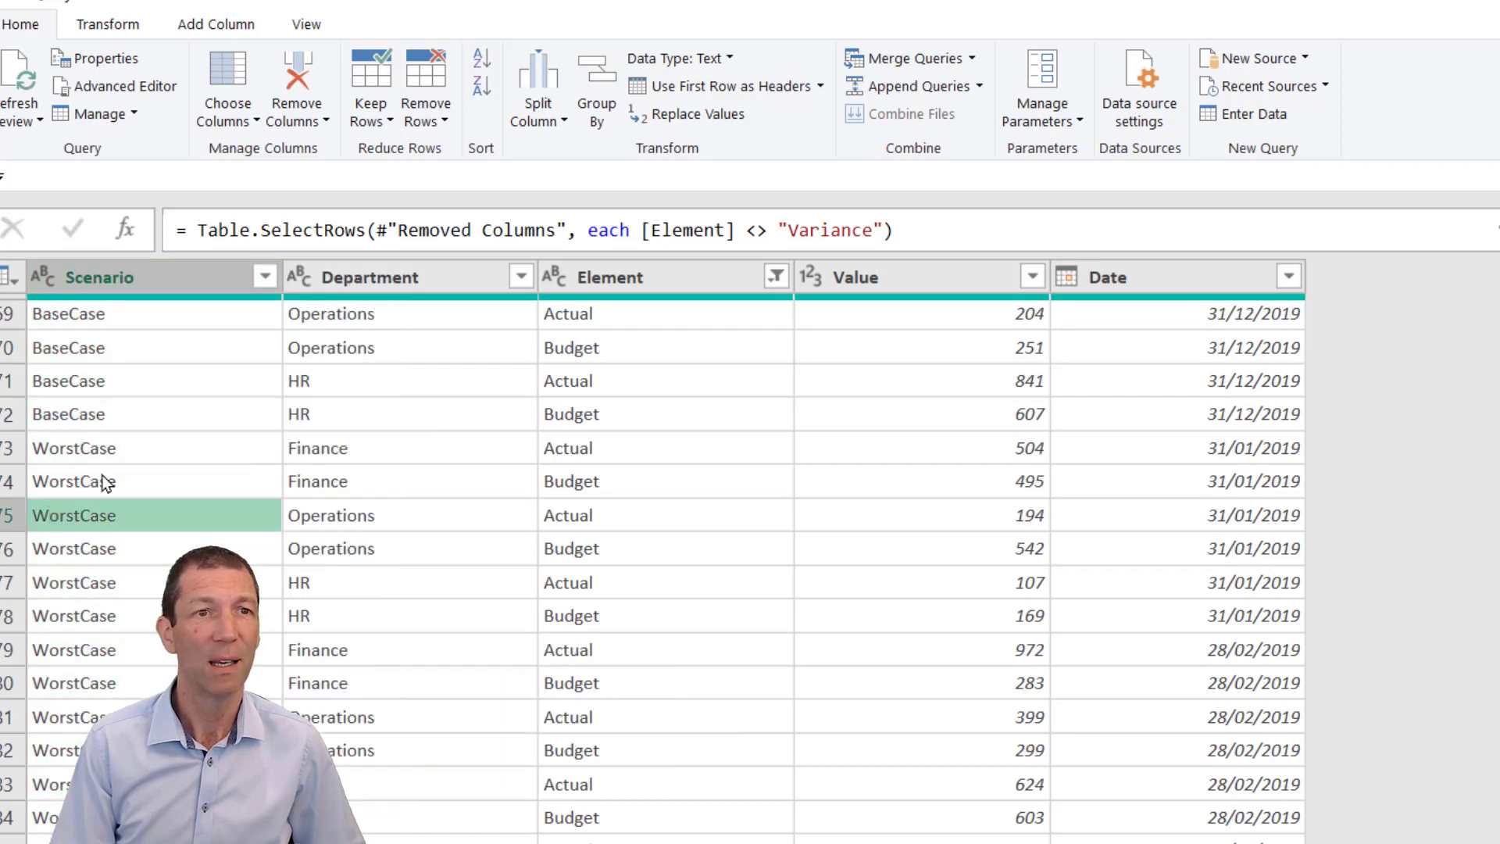
- Replace 'Case' with ' Case' in Scenario so values read Base Case and Worst Case
{"action": "right_click", "coordinate": [158, 274]}
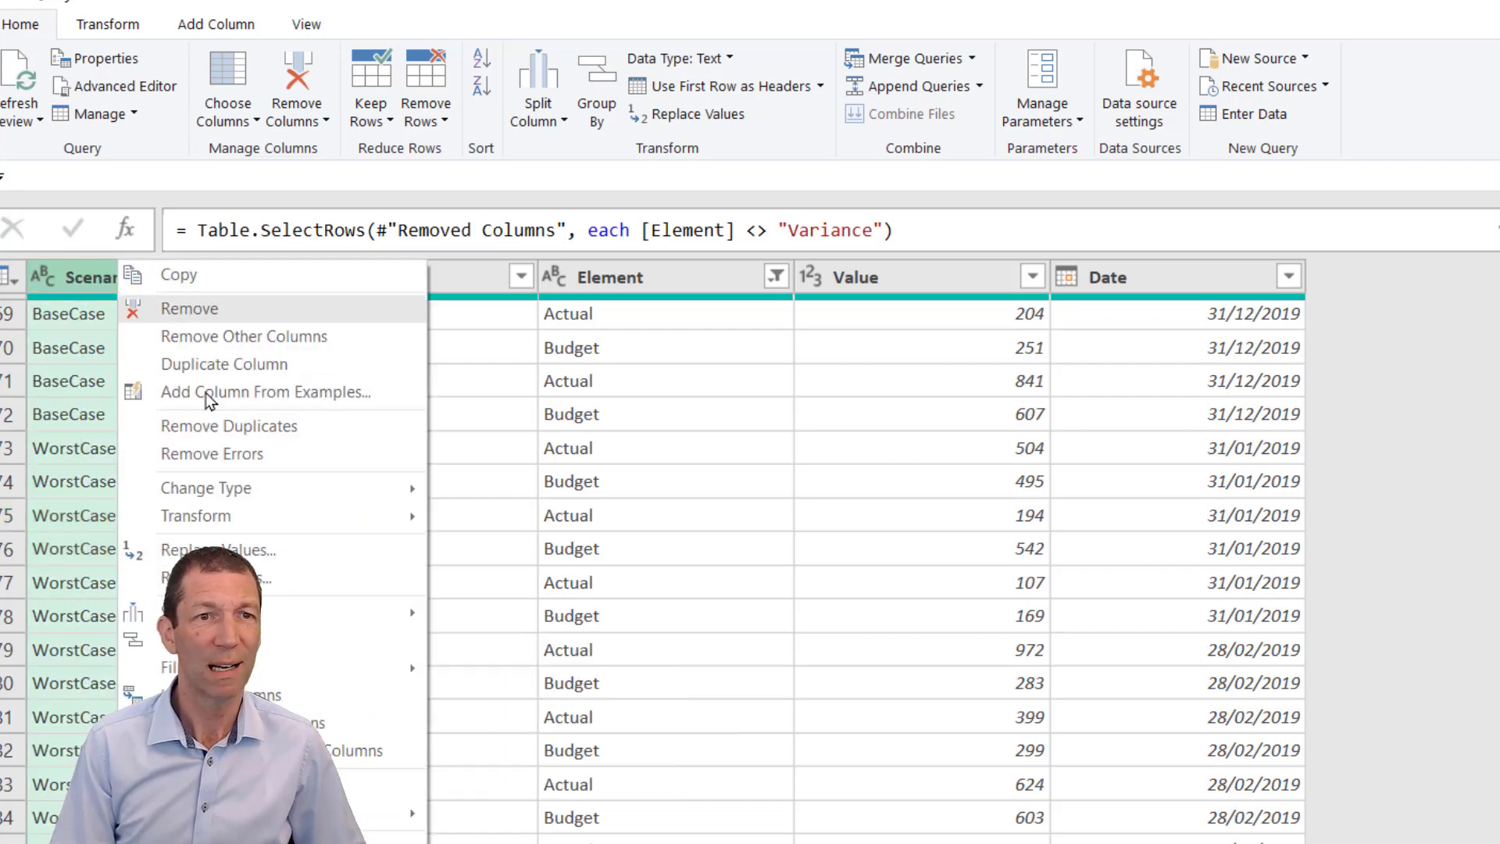
{"action": "left_click", "coordinate": [218, 549]}
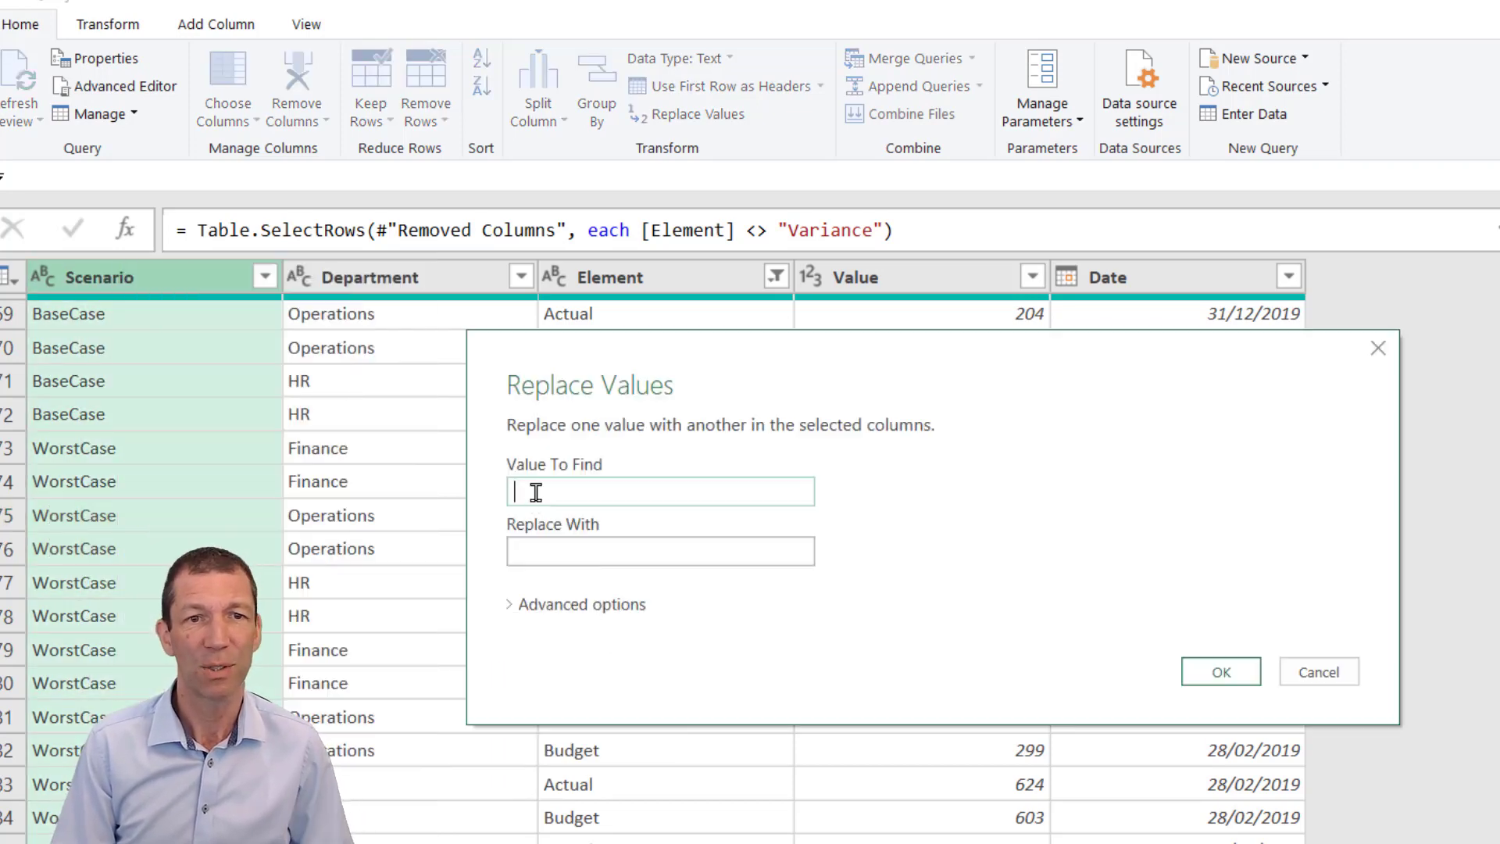
{"action": "type", "text": "Case"}
{"action": "key", "text": "Tab"}
{"action": "type", "text": "Case"}
{"action": "left_click", "coordinate": [1211, 666]}
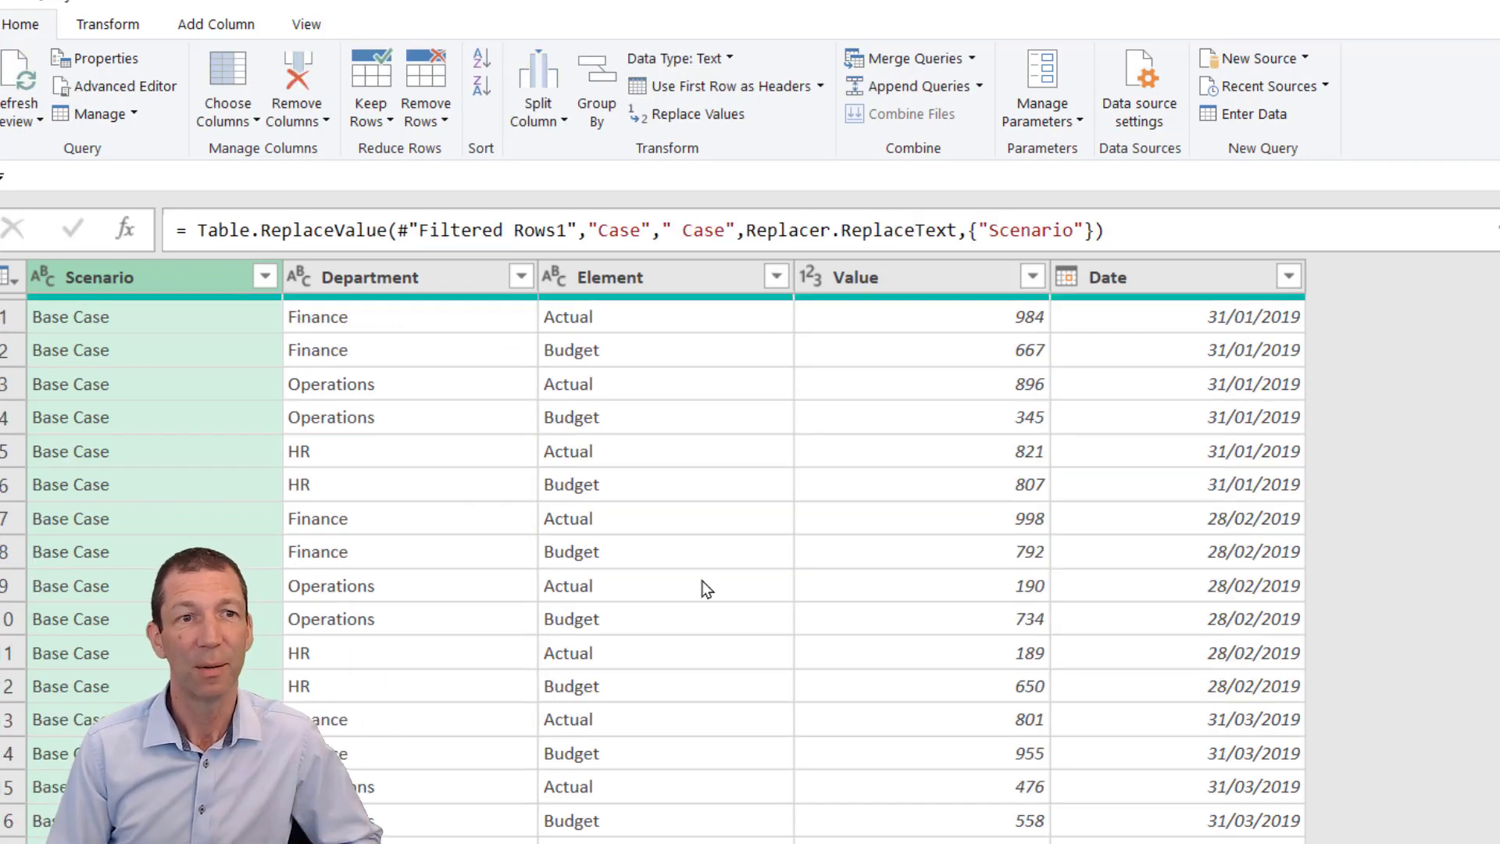
{"action": "scroll", "coordinate": [612, 556], "scroll_direction": "down", "scroll_amount": 5}
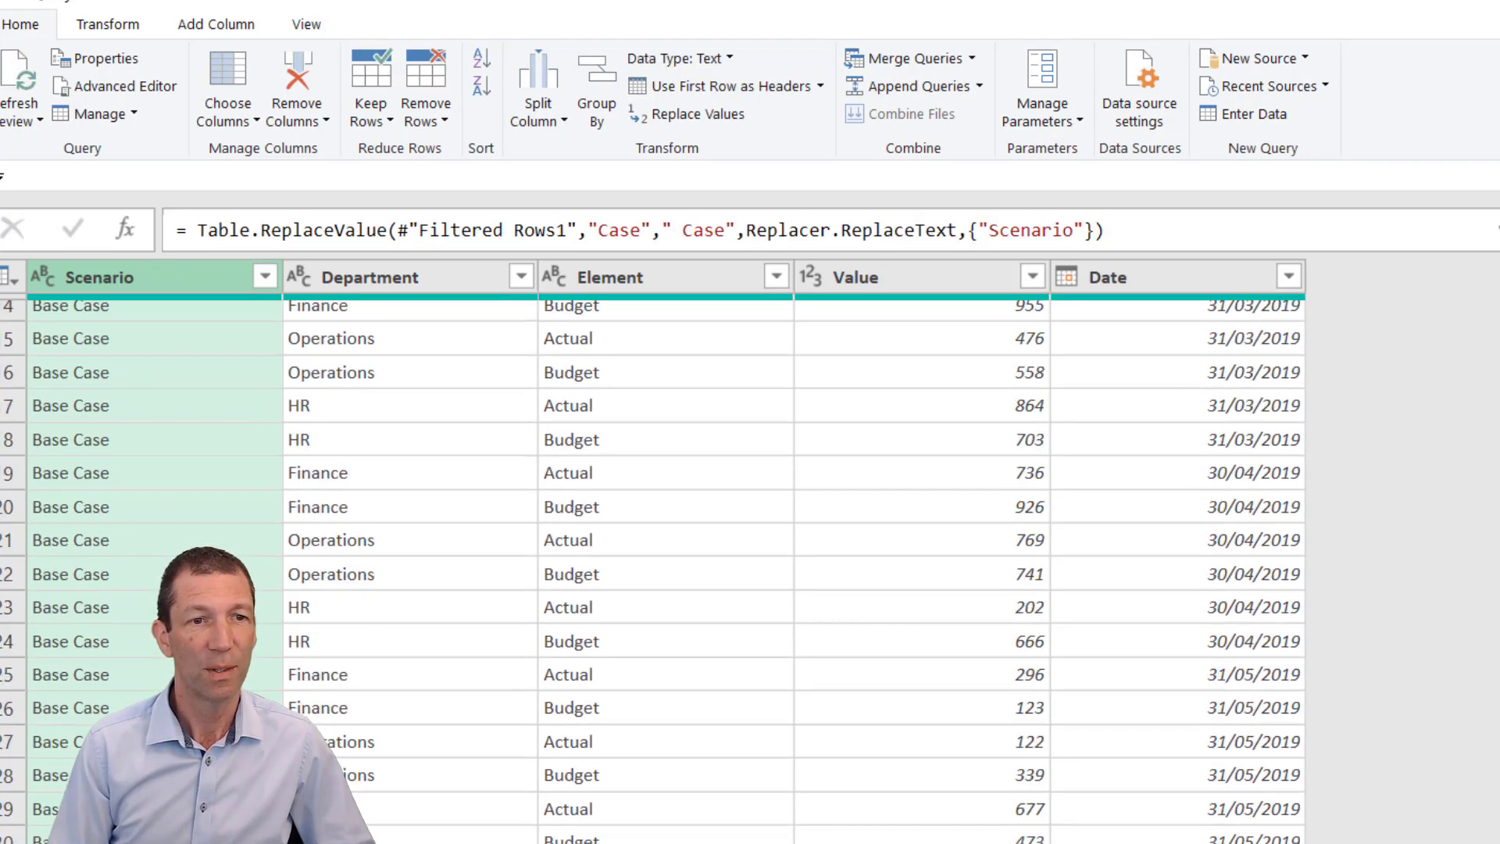
{"action": "scroll", "coordinate": [168, 501], "scroll_direction": "up", "scroll_amount": 5}
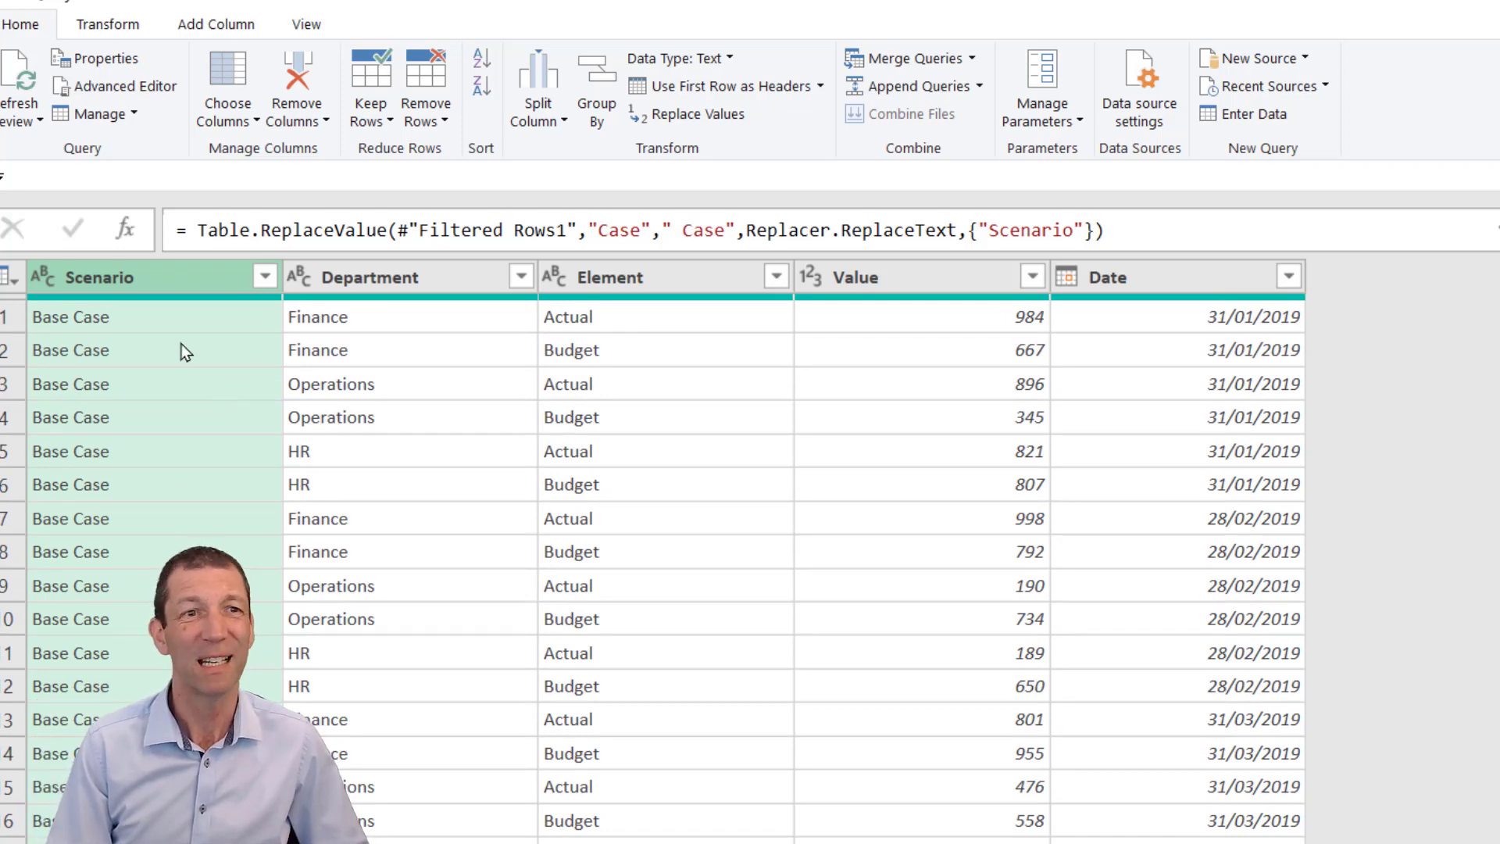
- Pivot the Scenario column on Value with Don't Aggregate, creating Base Case and Worst Case columns
{"action": "left_click", "coordinate": [114, 26]}
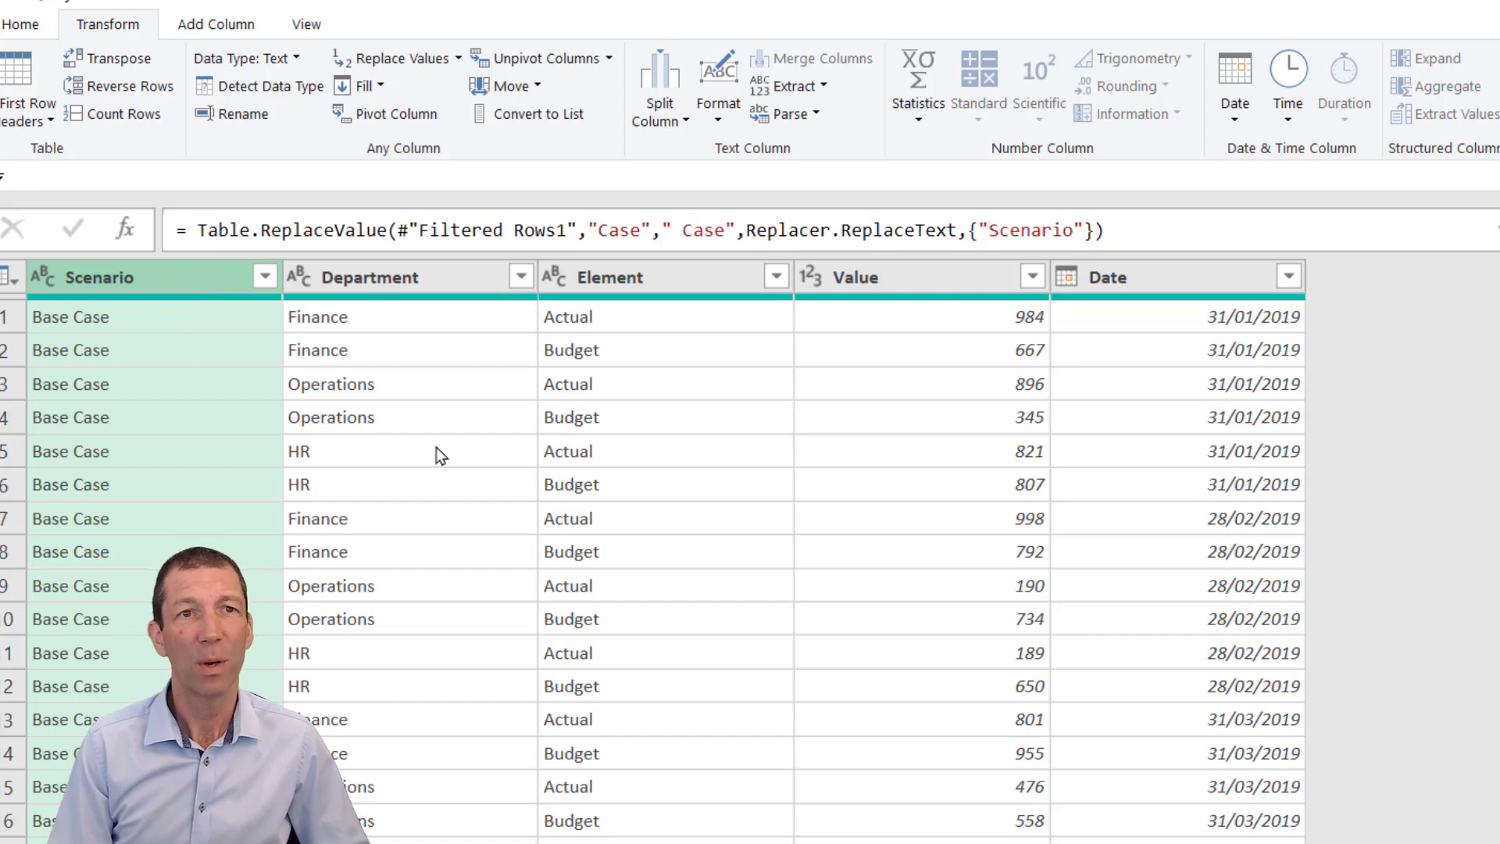
{"action": "left_click", "coordinate": [381, 114]}
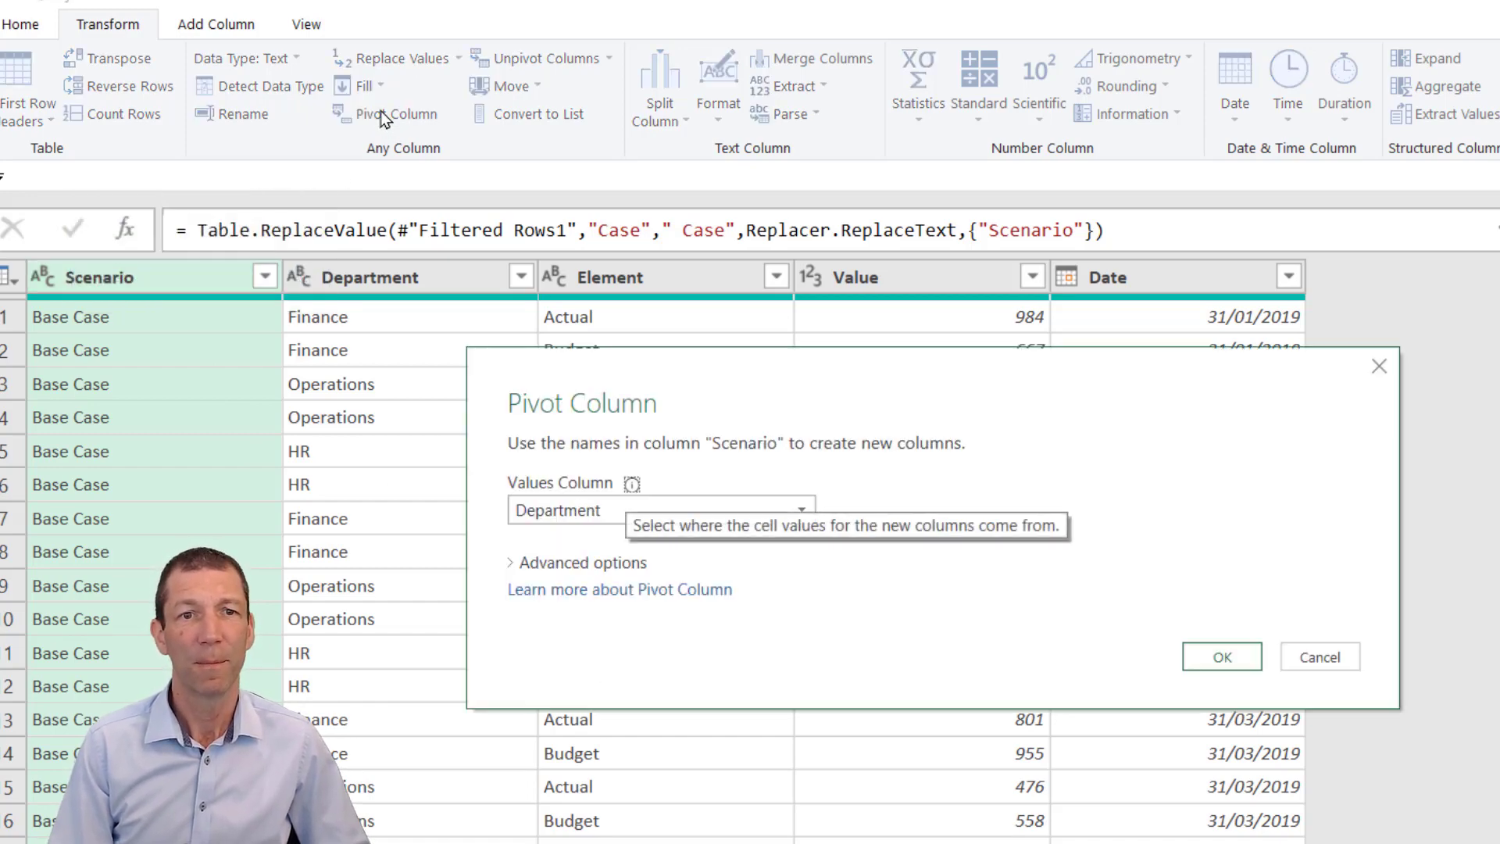
{"action": "left_click", "coordinate": [560, 507]}
{"action": "left_click", "coordinate": [607, 592]}
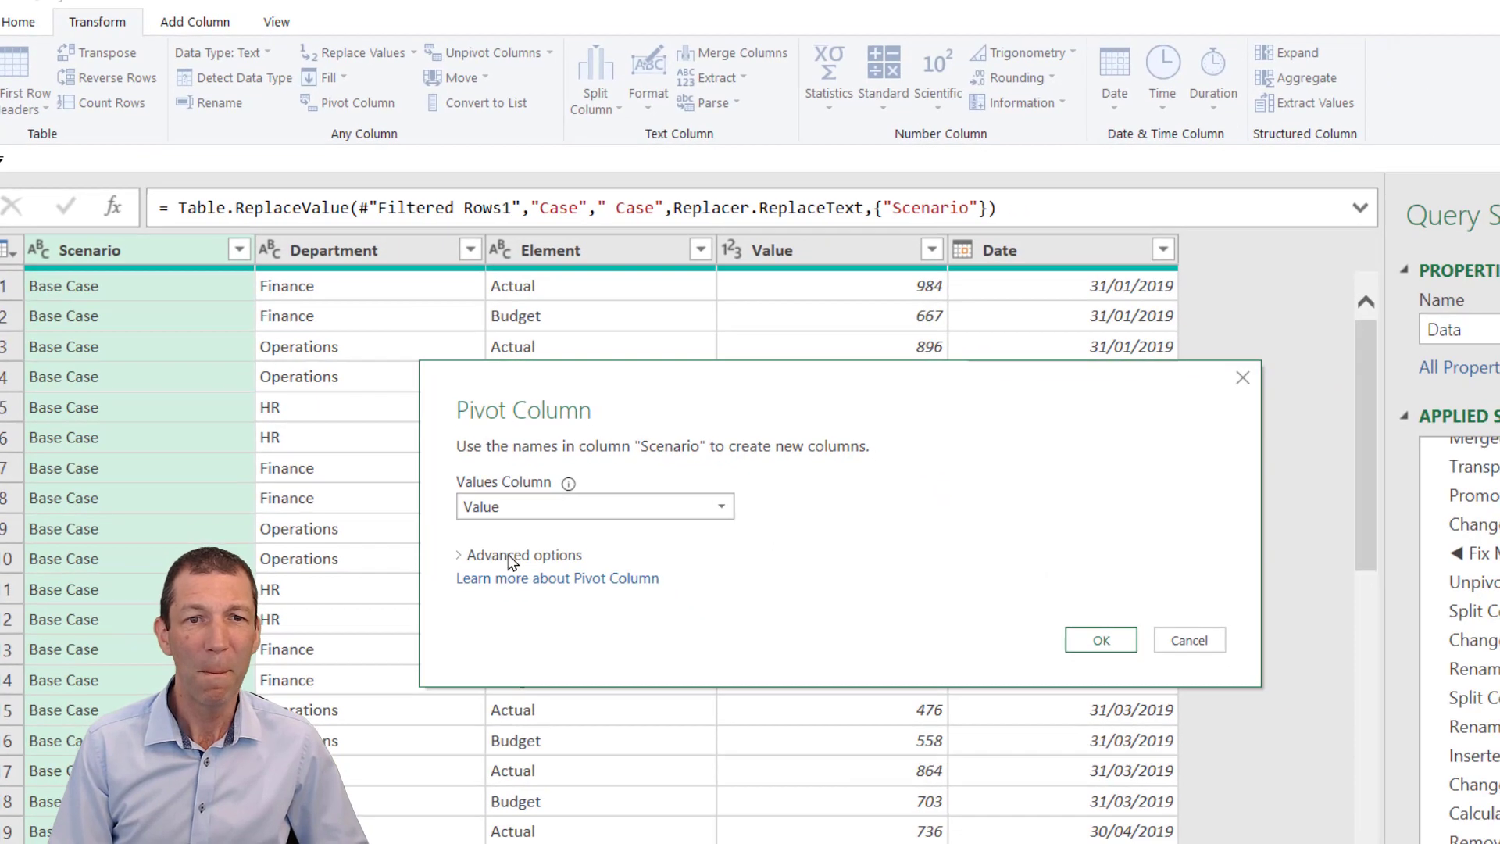
{"action": "left_click", "coordinate": [512, 557]}
{"action": "left_click", "coordinate": [536, 604]}
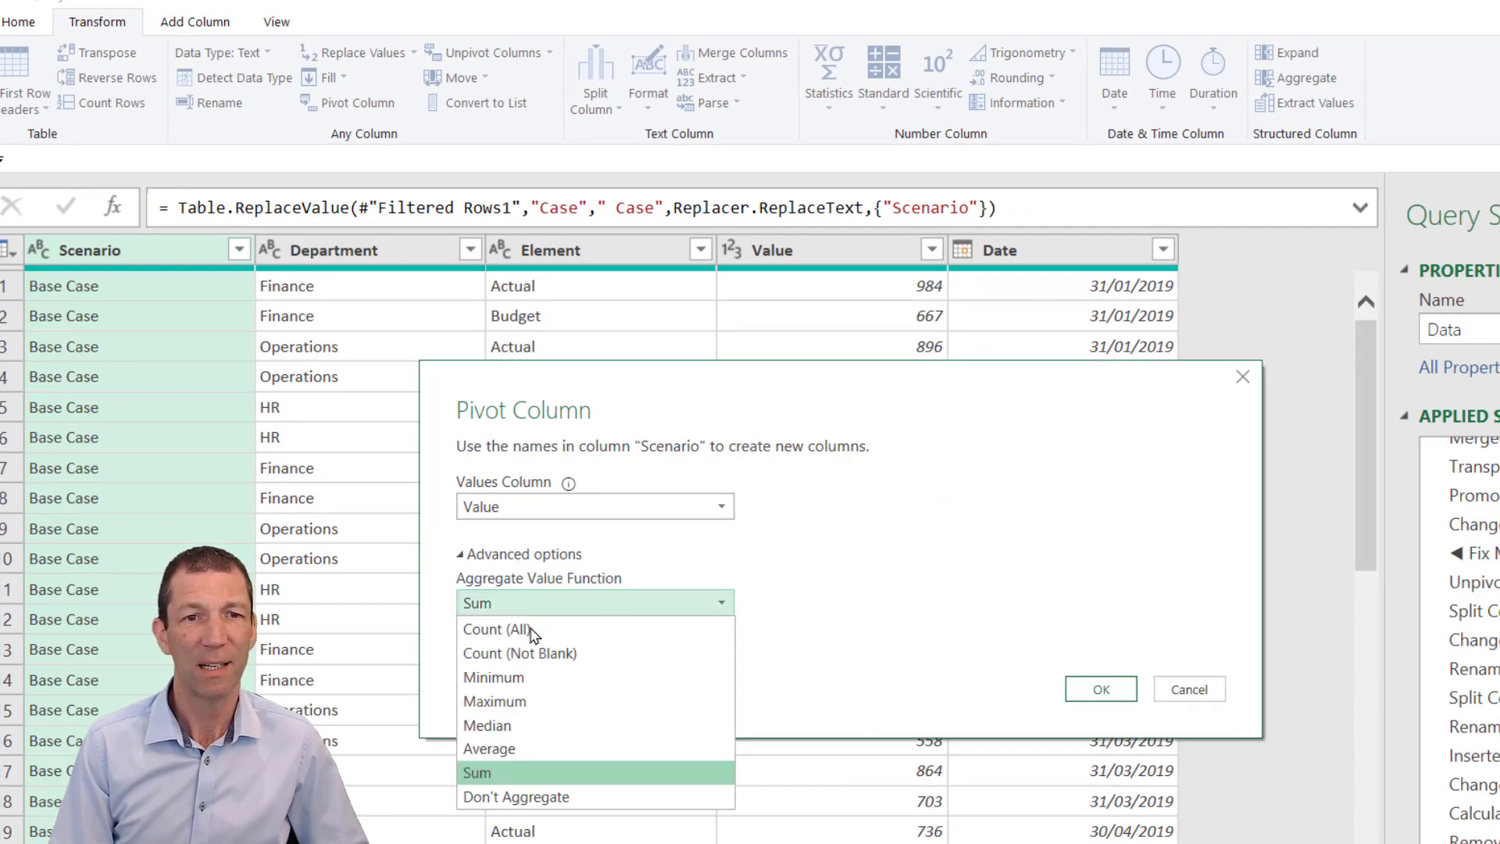
{"action": "left_click", "coordinate": [528, 797]}
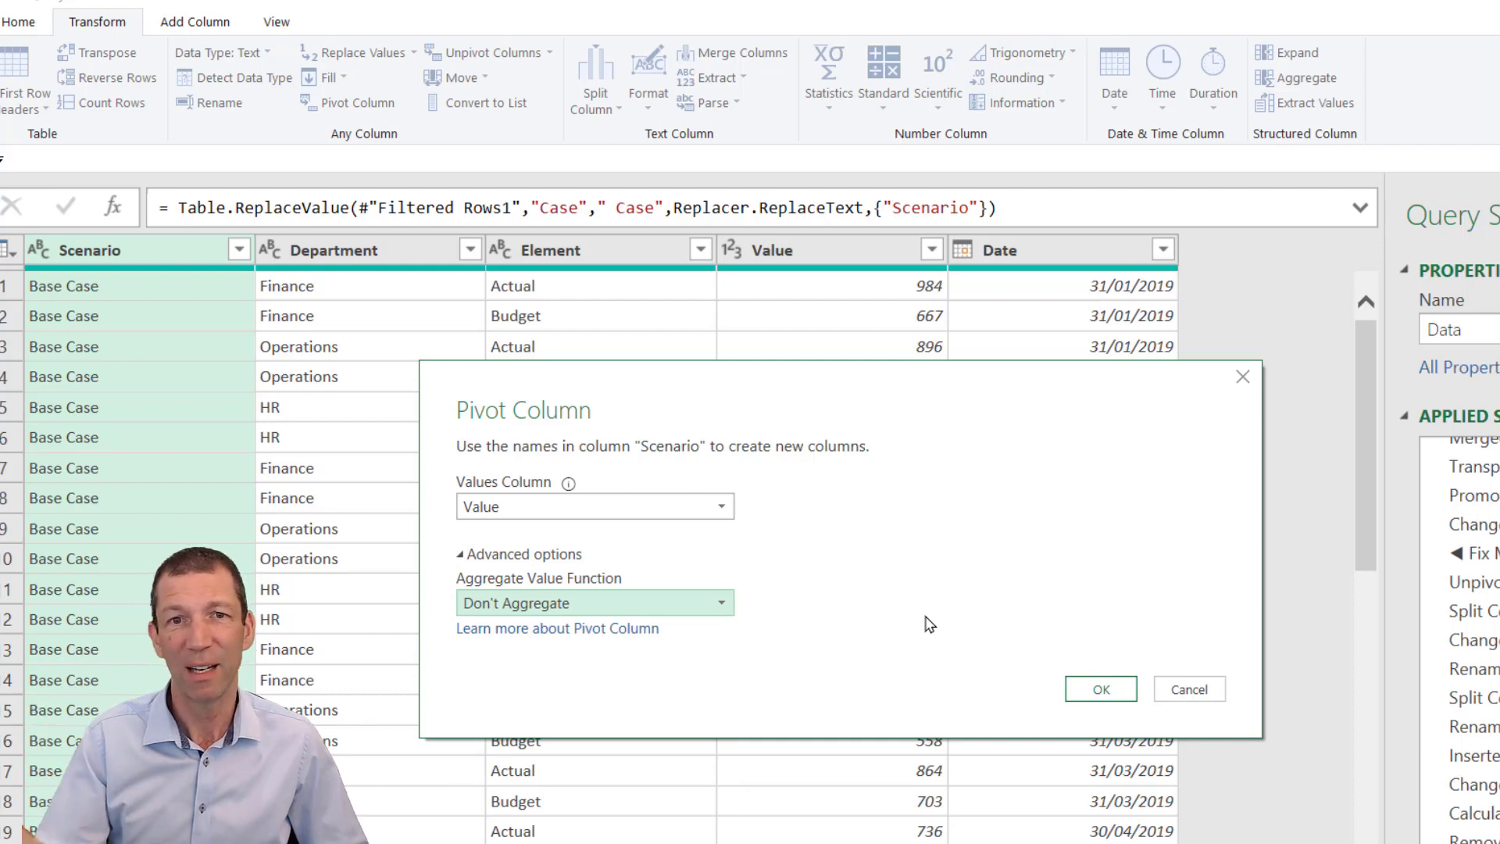
{"action": "left_click", "coordinate": [1121, 694]}
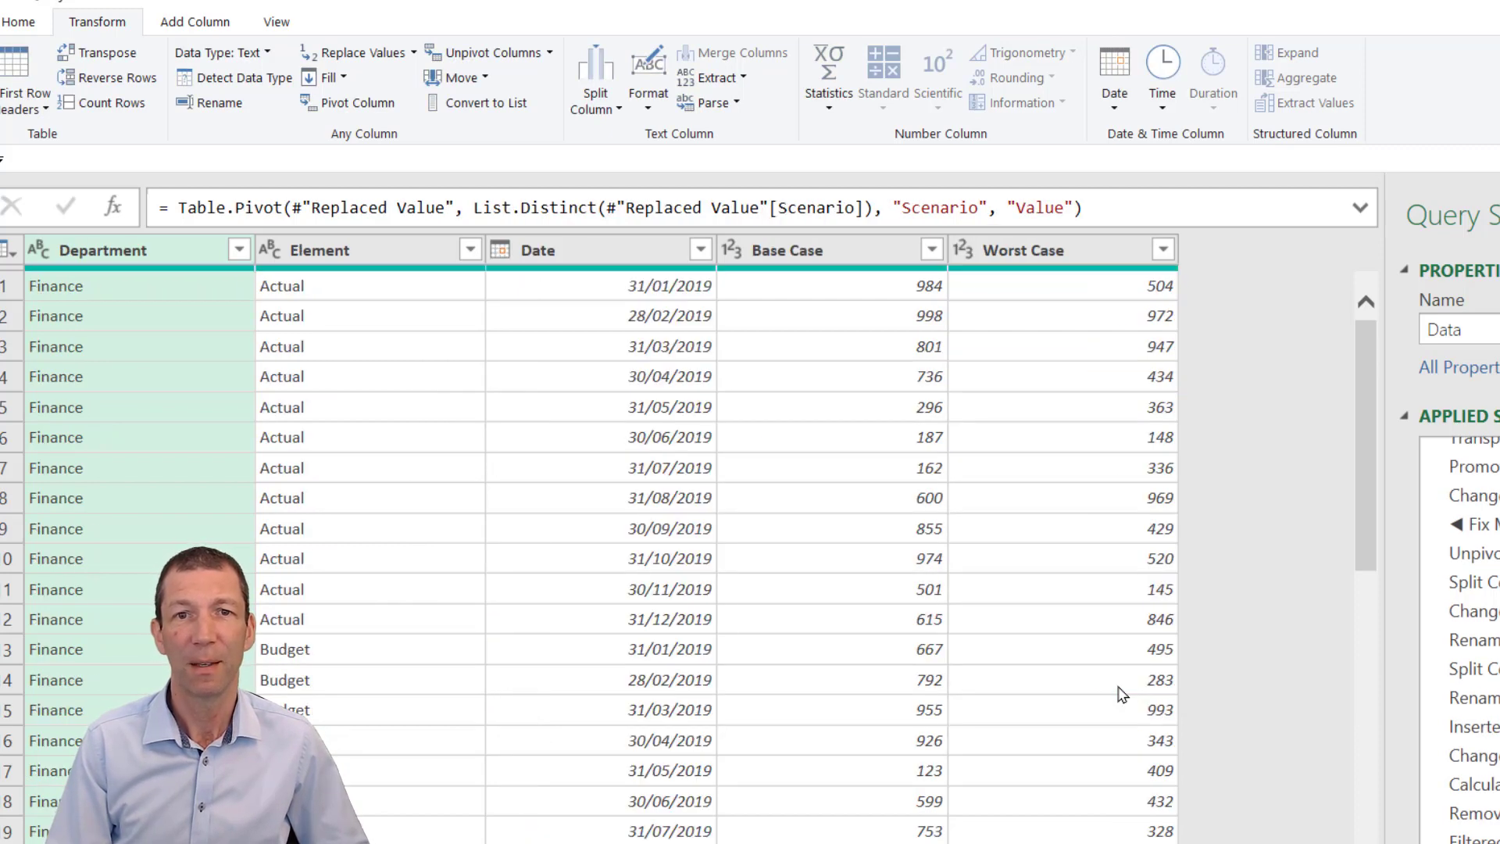
- Check the new Base Case and Worst Case columns, then preview the Split Column by Character Transition step
{"action": "left_click", "coordinate": [846, 250]}
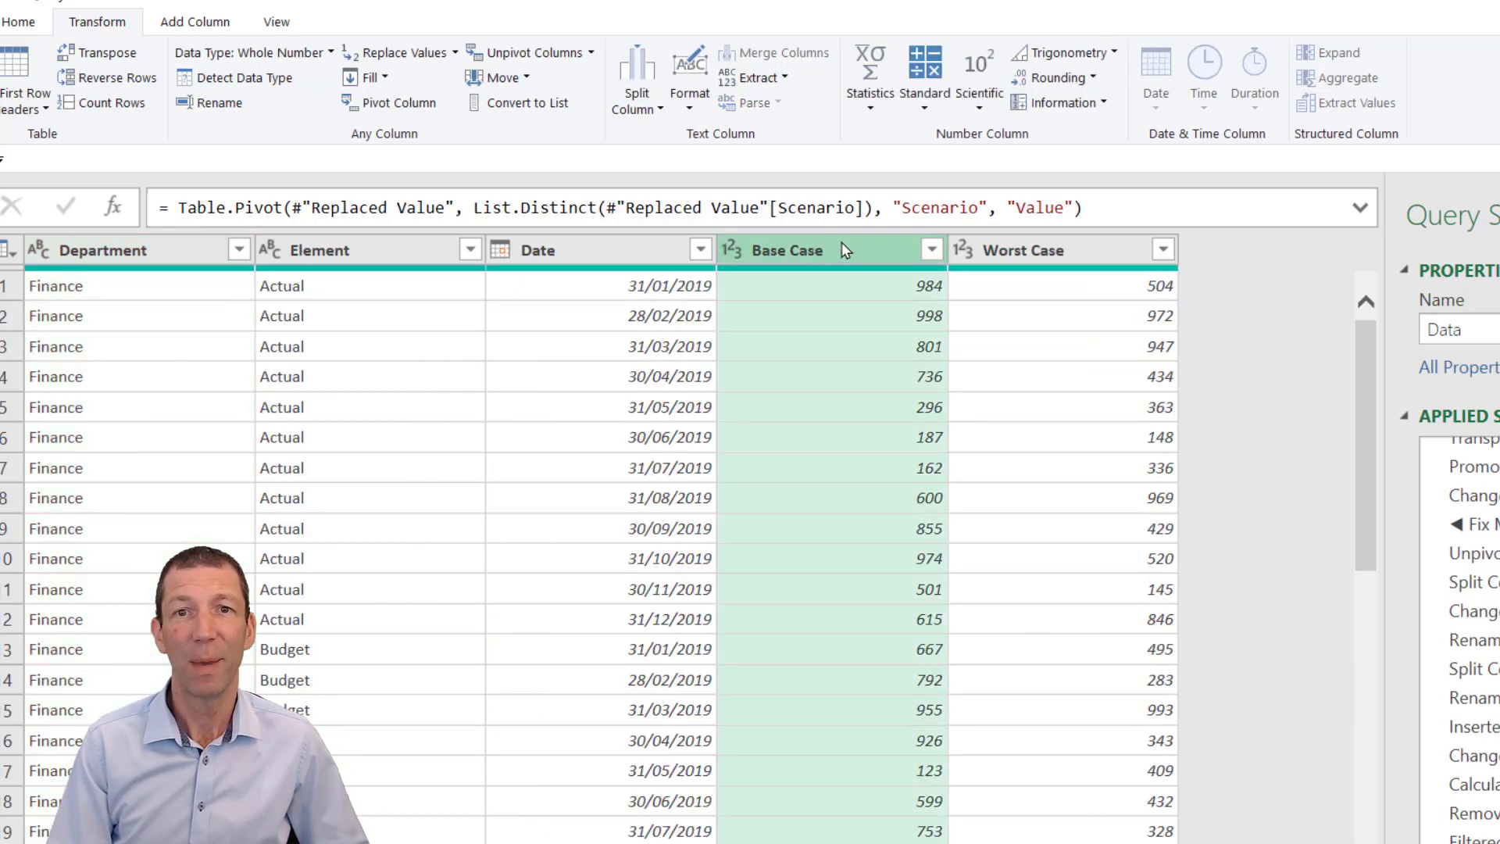
{"action": "left_click", "coordinate": [1045, 251]}
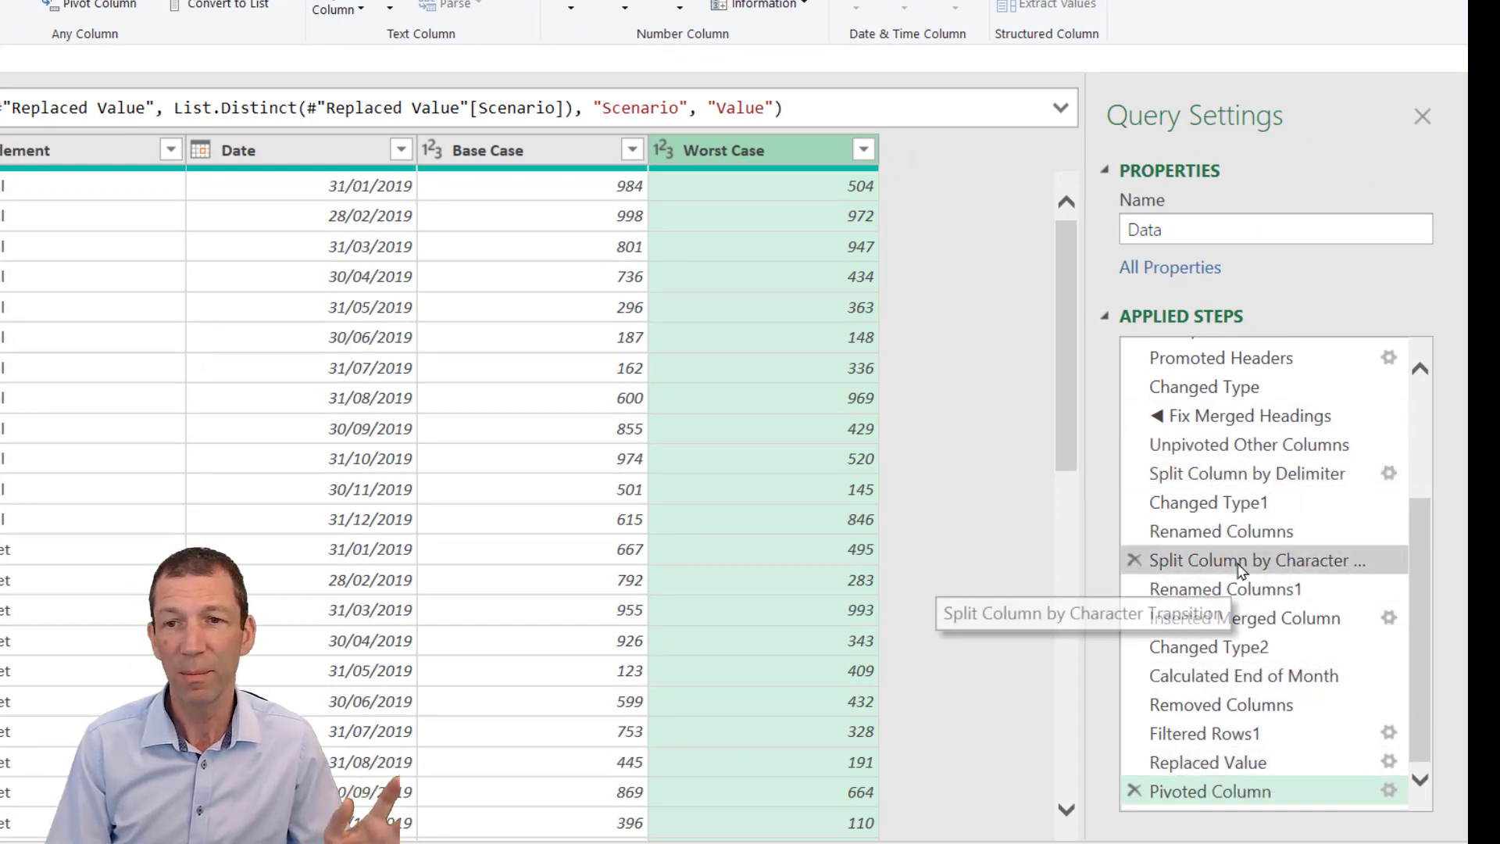
{"action": "left_click", "coordinate": [1261, 560]}
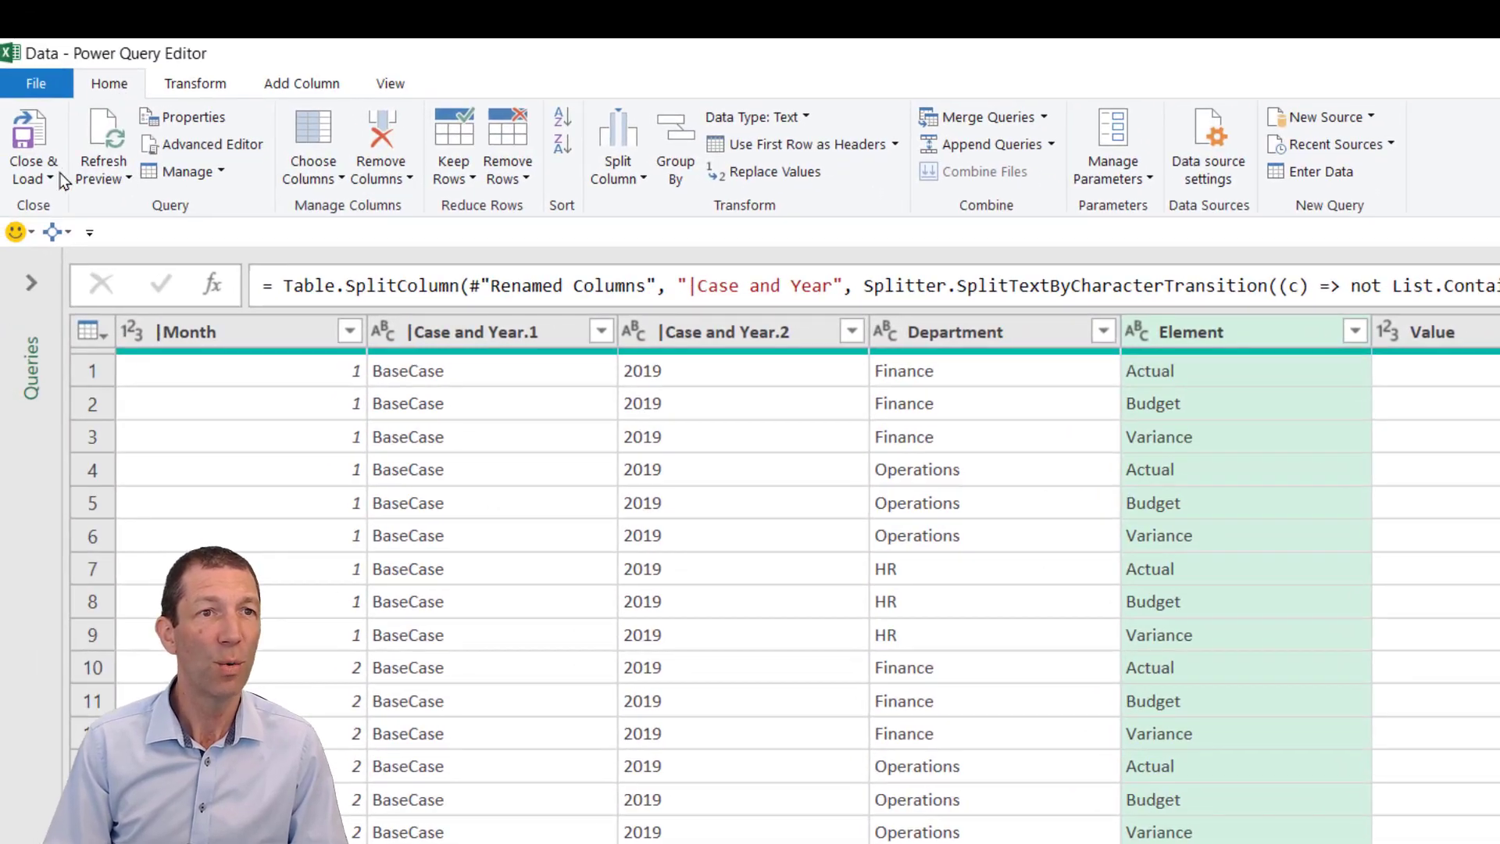
- Load the query as a table on the existing worksheet at cell U5, then close the Queries pane
{"action": "left_click", "coordinate": [51, 178]}
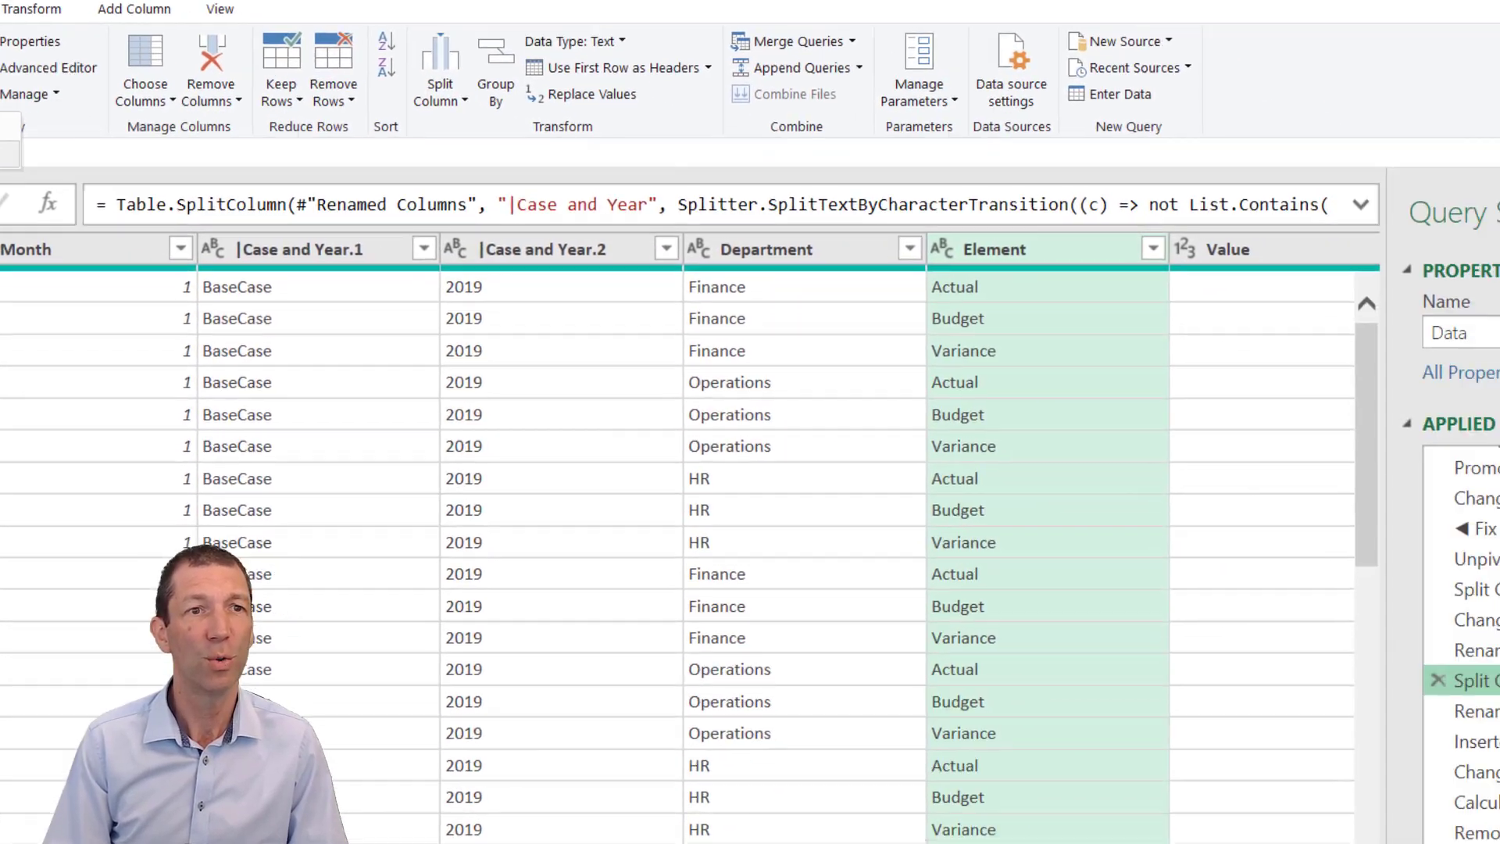
{"action": "left_click", "coordinate": [70, 233]}
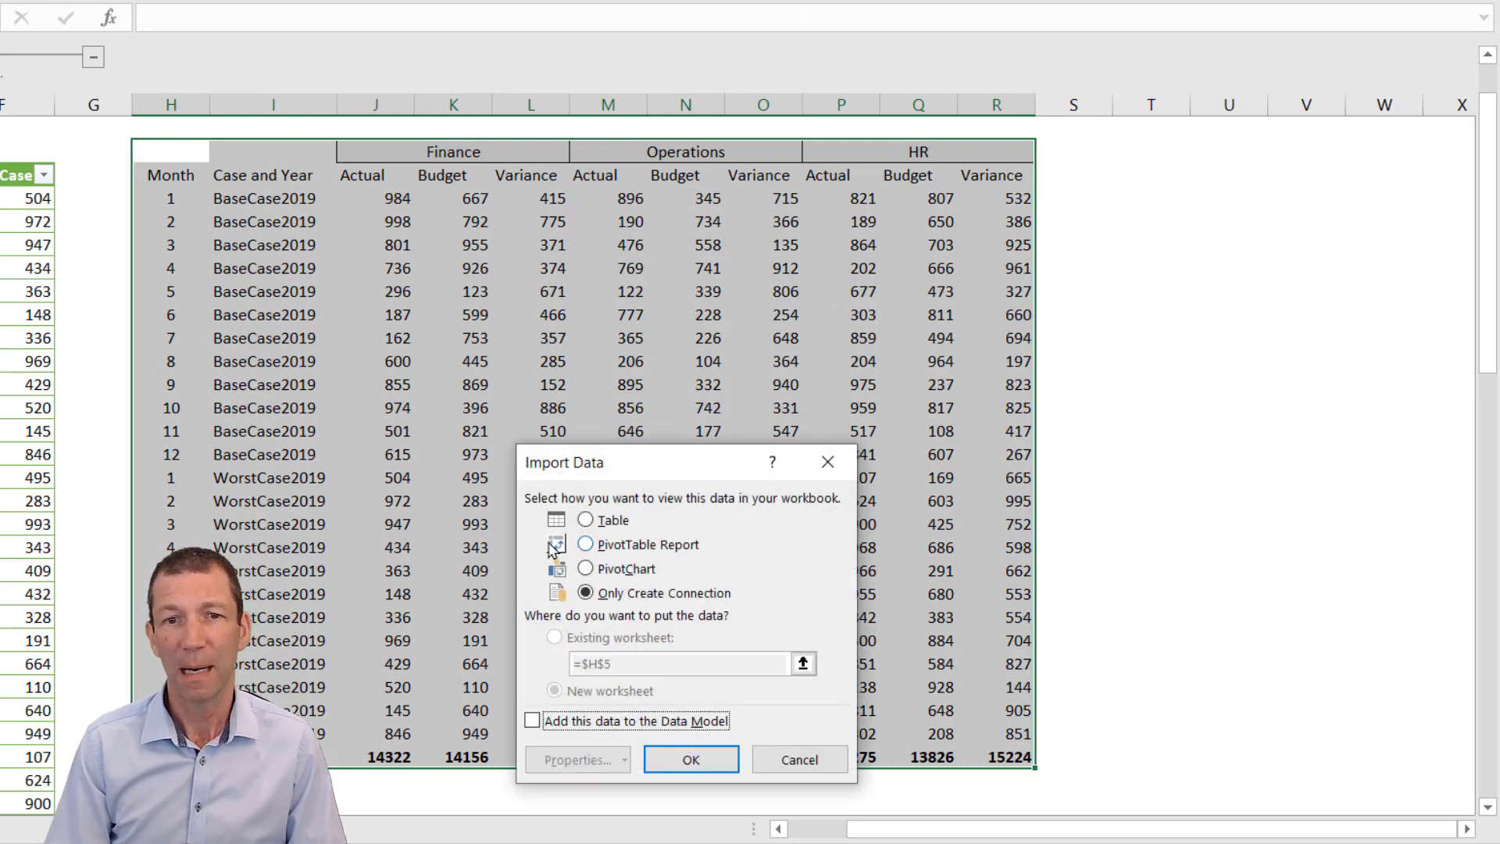
{"action": "left_click", "coordinate": [616, 521]}
{"action": "left_click", "coordinate": [577, 637]}
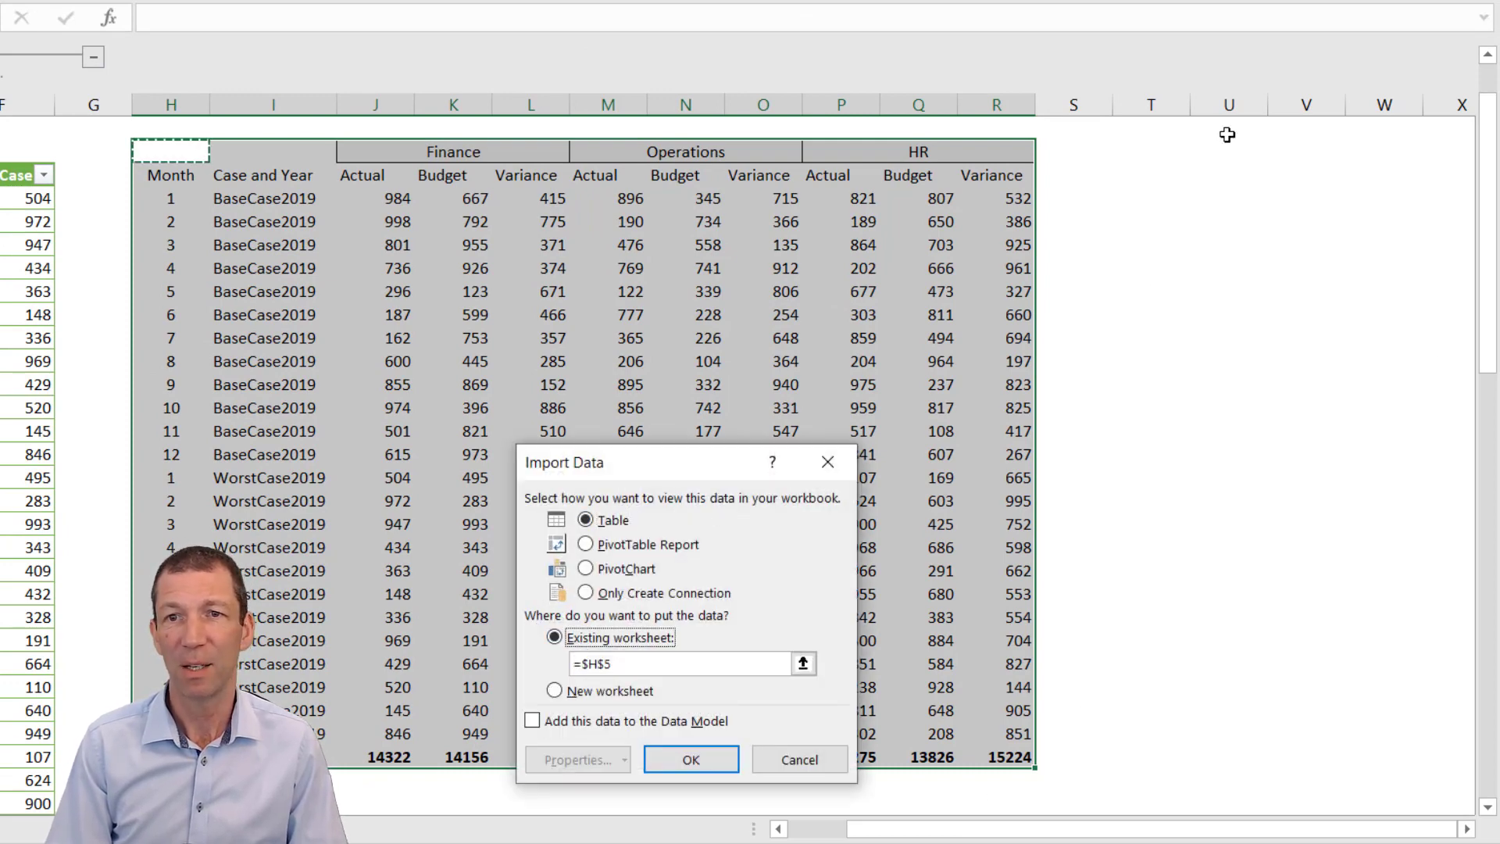
{"action": "left_click", "coordinate": [1218, 154]}
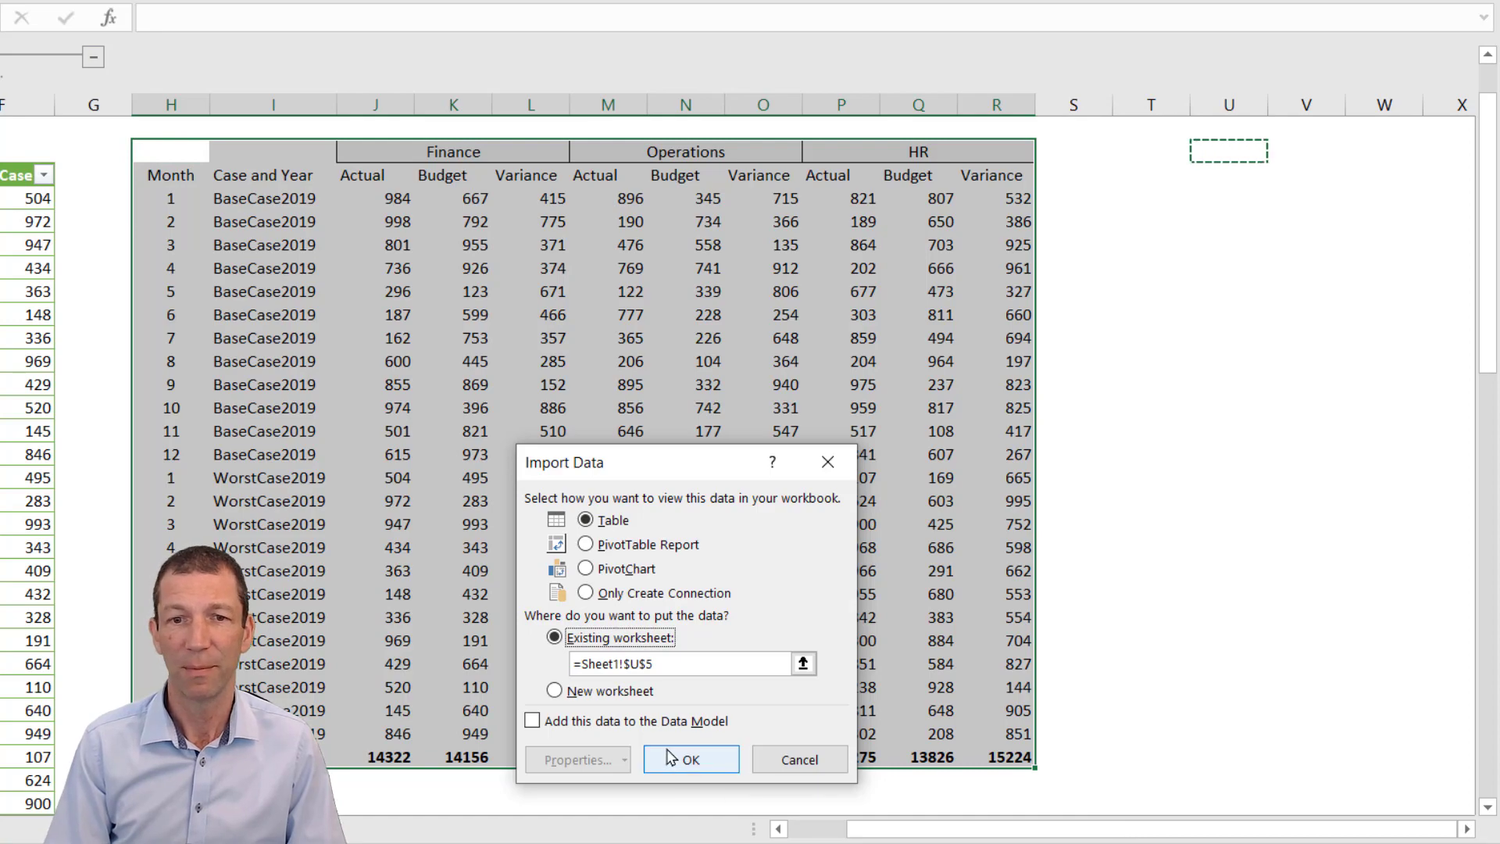
{"action": "left_click", "coordinate": [671, 759]}
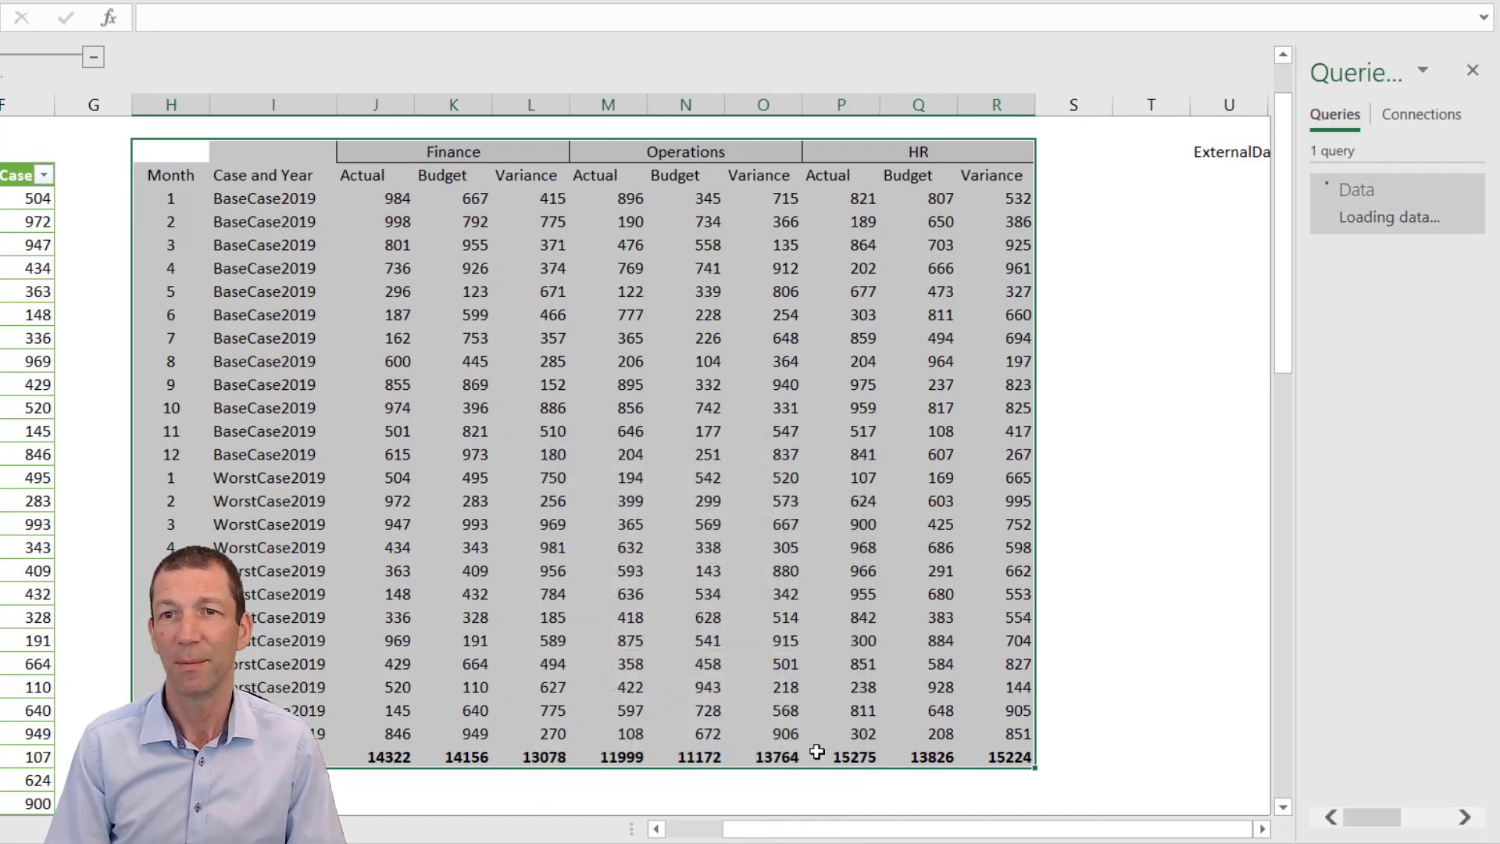
{"action": "left_click", "coordinate": [1474, 71]}
- Check a Budget row in the new table and rename the Finance header to Sales
{"action": "left_click", "coordinate": [1326, 459]}
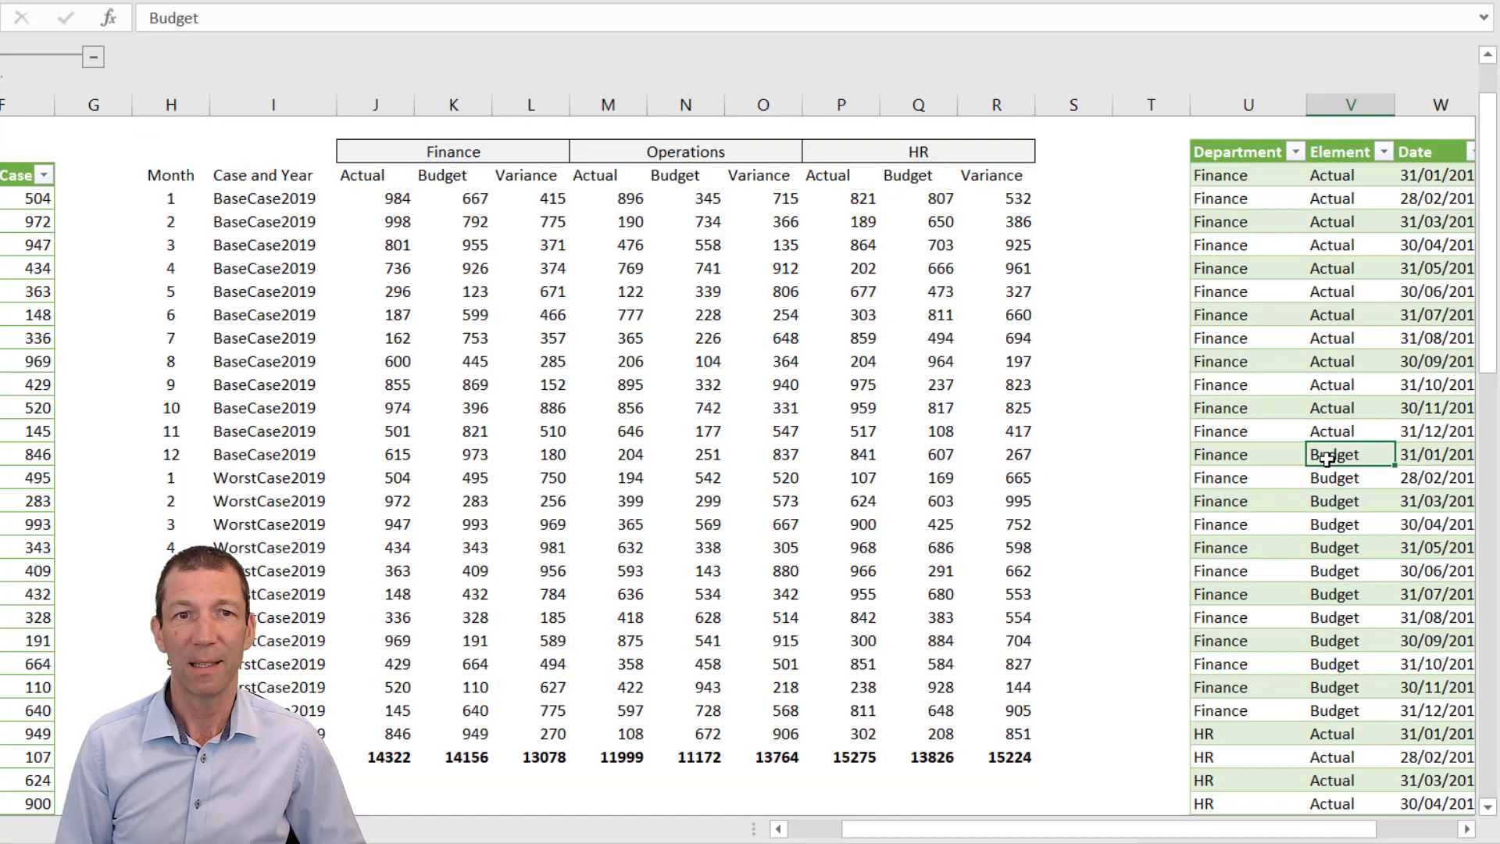
{"action": "key", "text": "Right"}
{"action": "key", "text": "Right"}
{"action": "key", "text": "Right"}
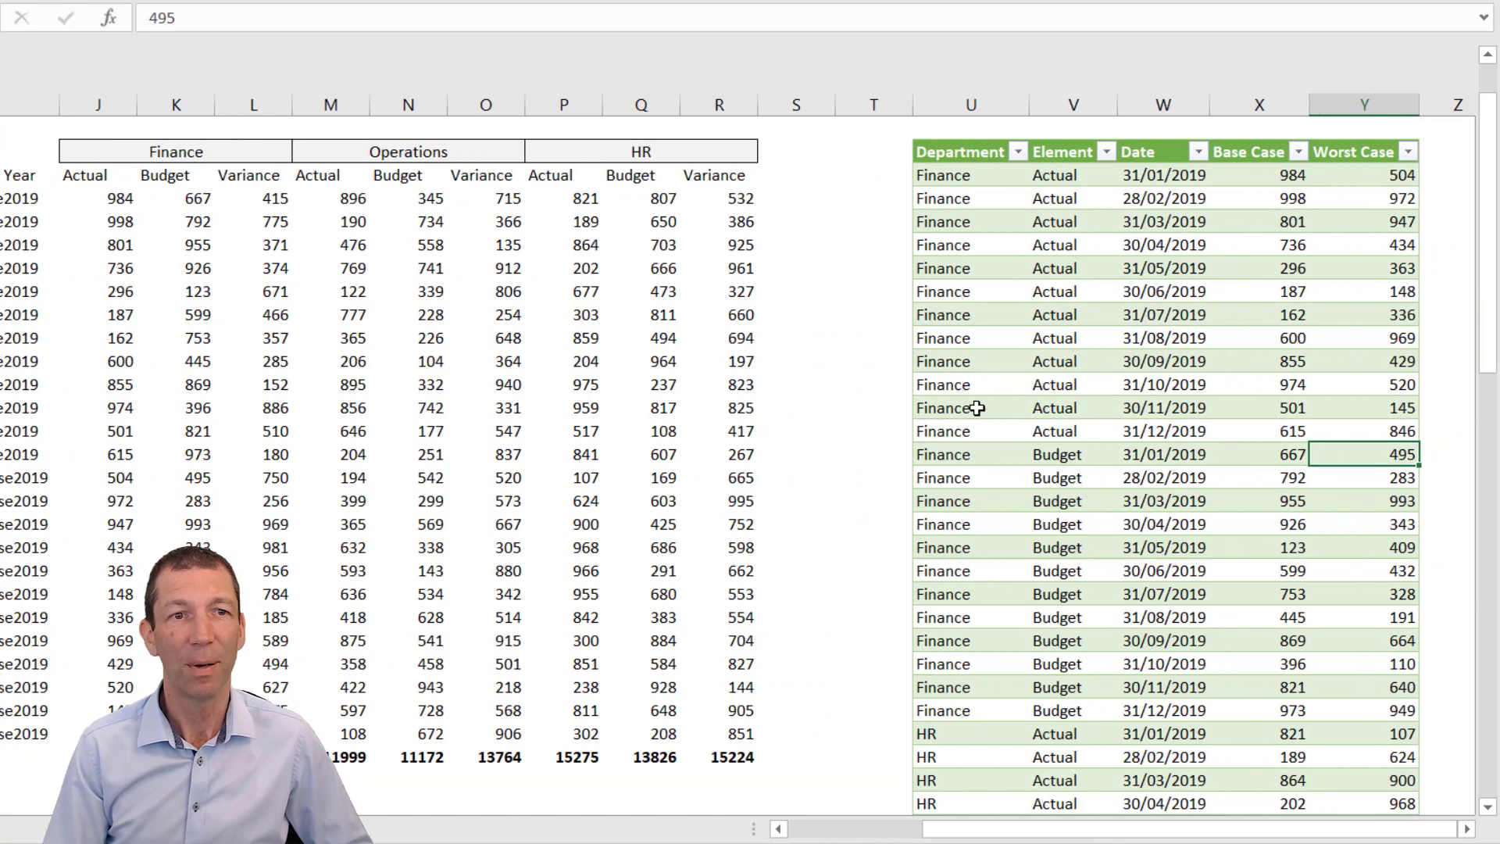
{"action": "left_click", "coordinate": [202, 149]}
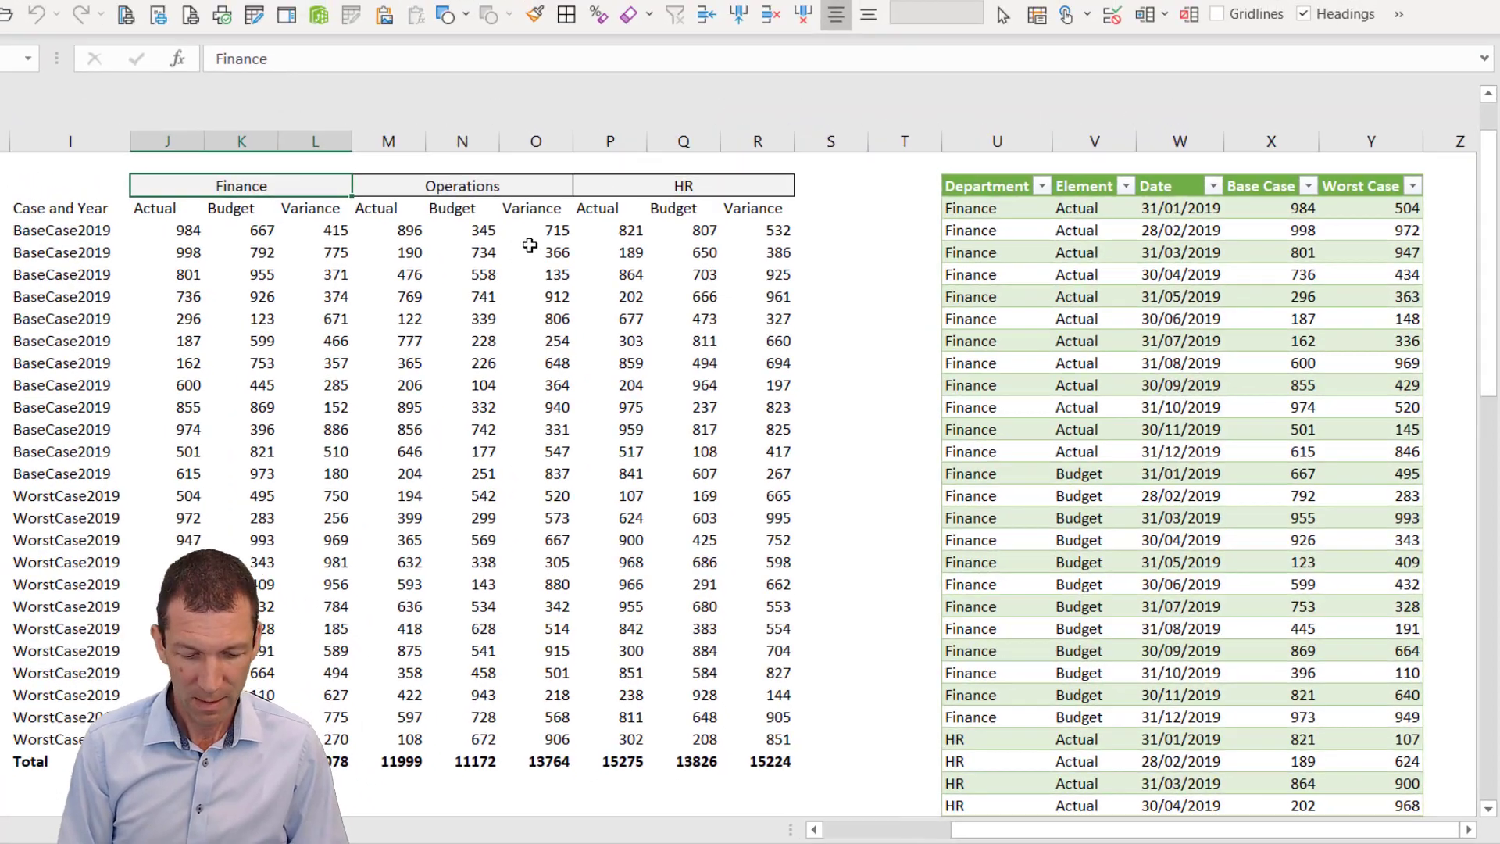
{"action": "type", "text": "Sales"}
{"action": "key", "text": "Return"}
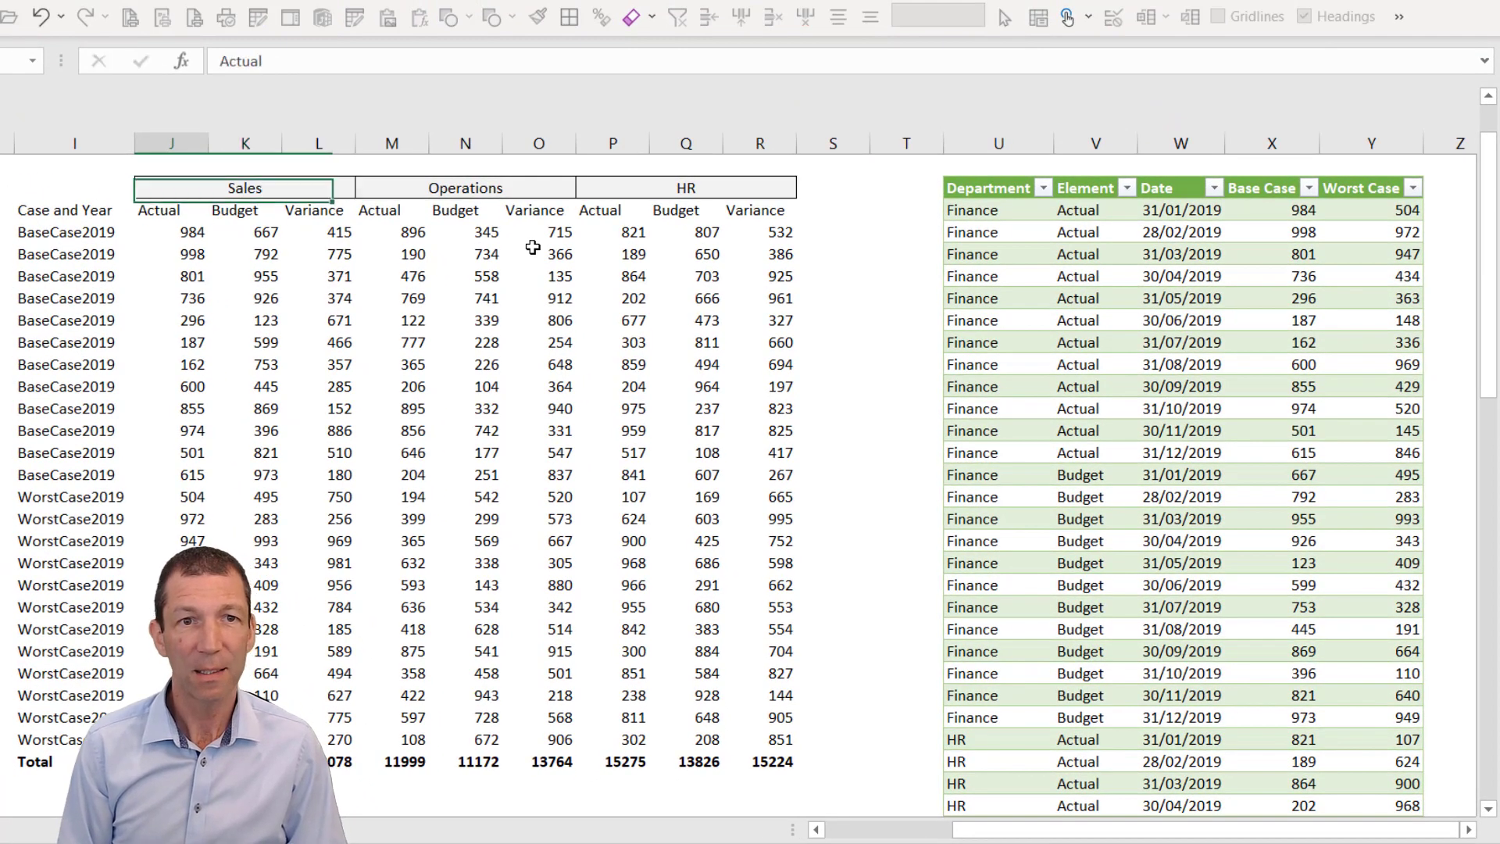
- Relabel the fourth month's case as HighCase2020 and refresh the output table
{"action": "left_click", "coordinate": [32, 302]}
{"action": "key", "text": "F2"}
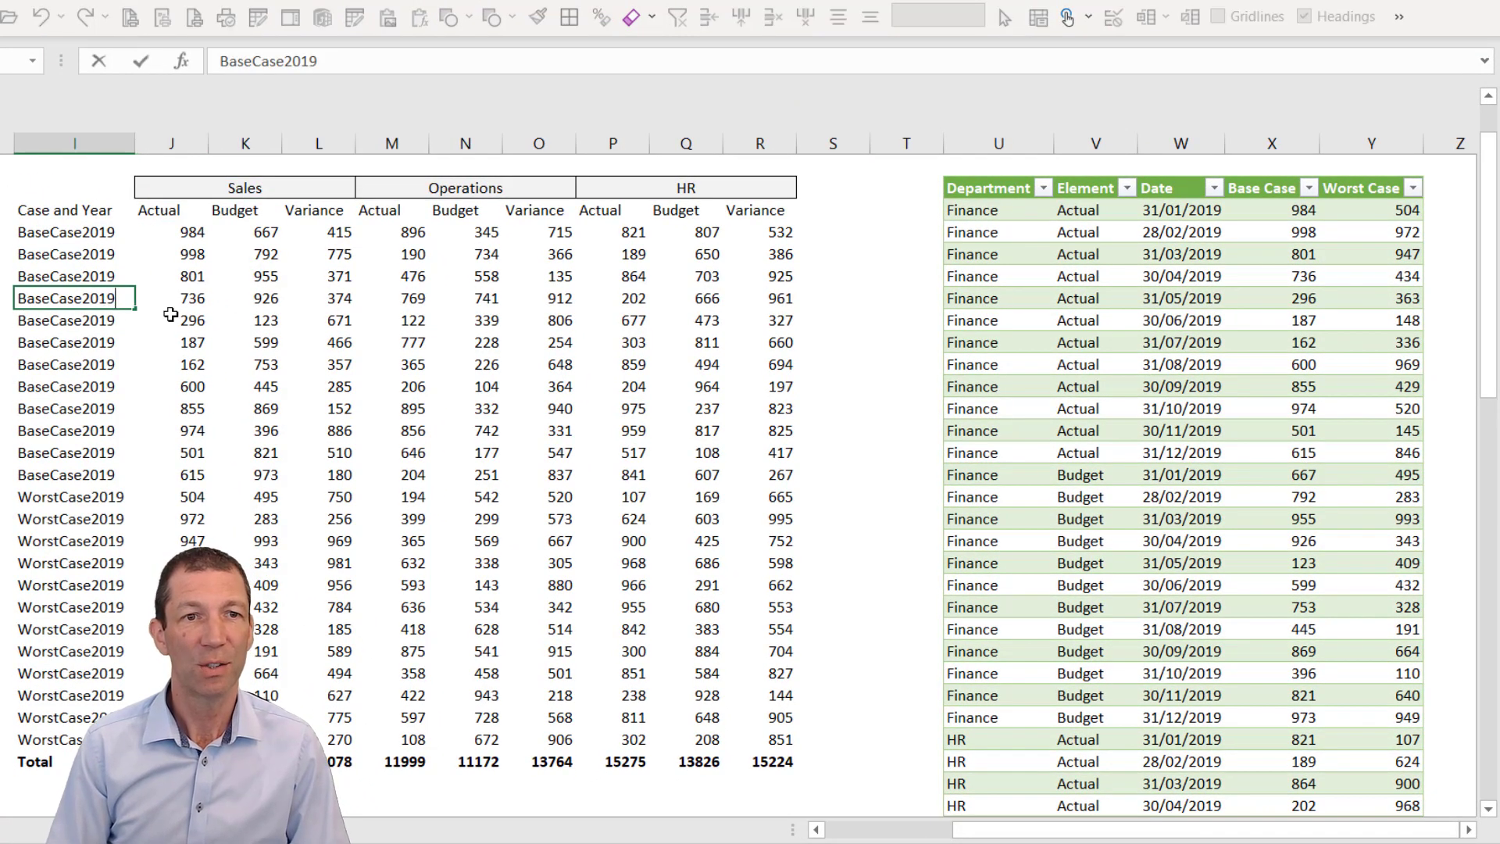
{"action": "double_click", "coordinate": [24, 295]}
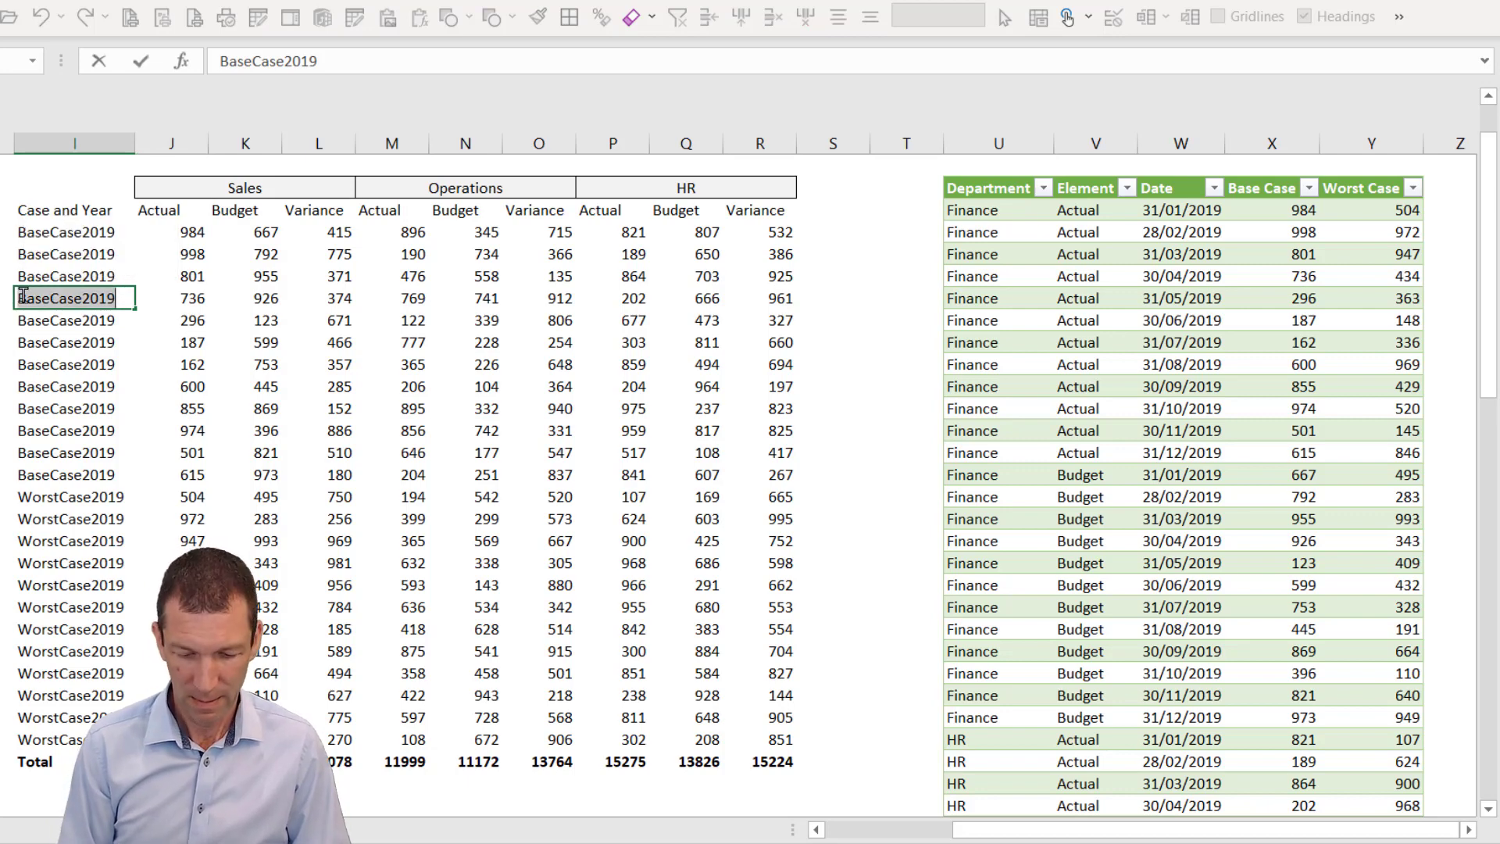
{"action": "type", "text": "HighCase"}
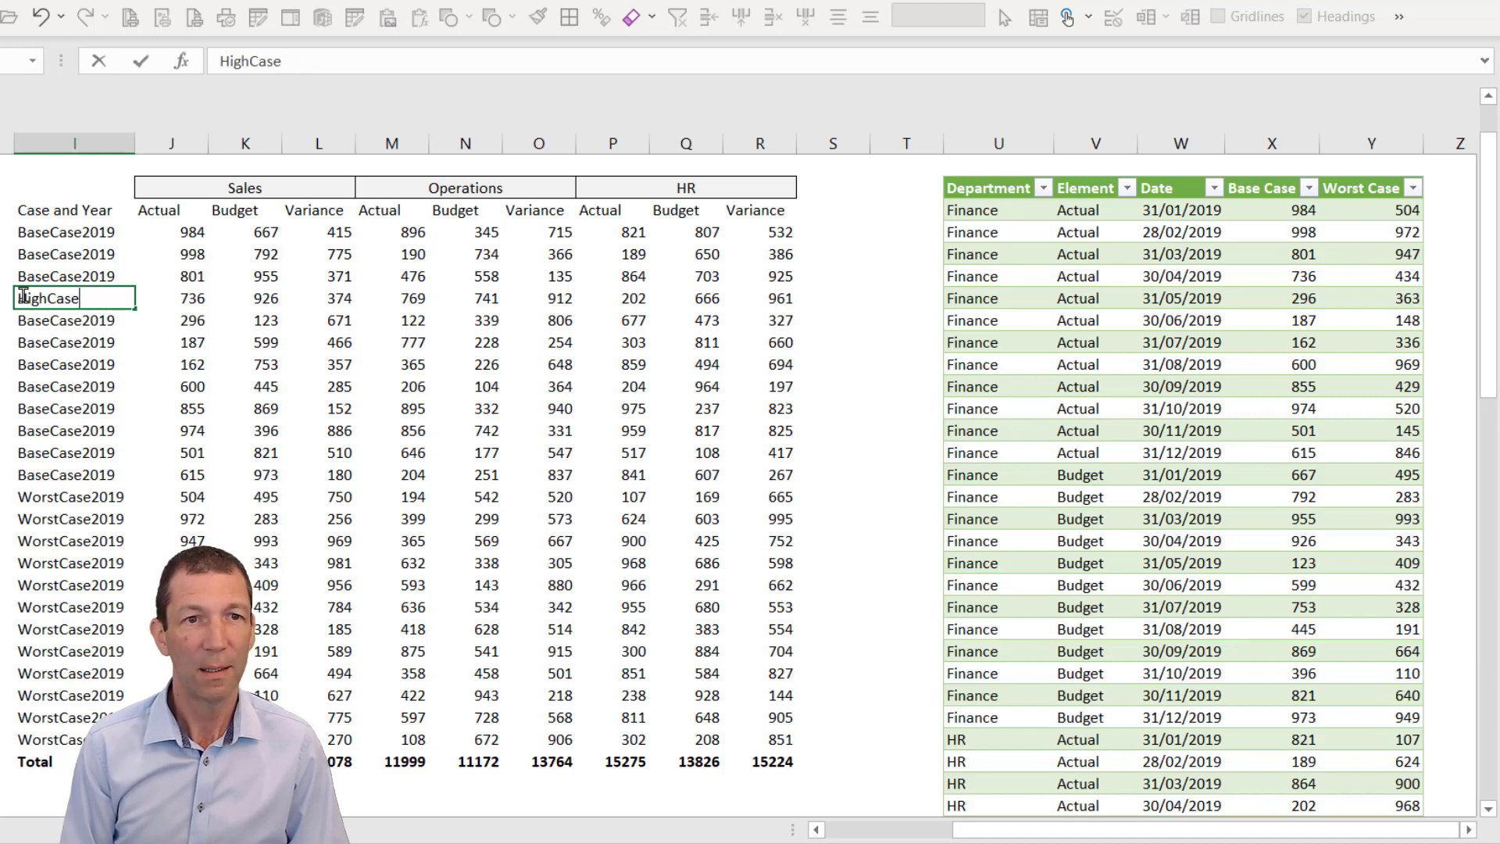
{"action": "type", "text": "2020"}
{"action": "key", "text": "Escape"}
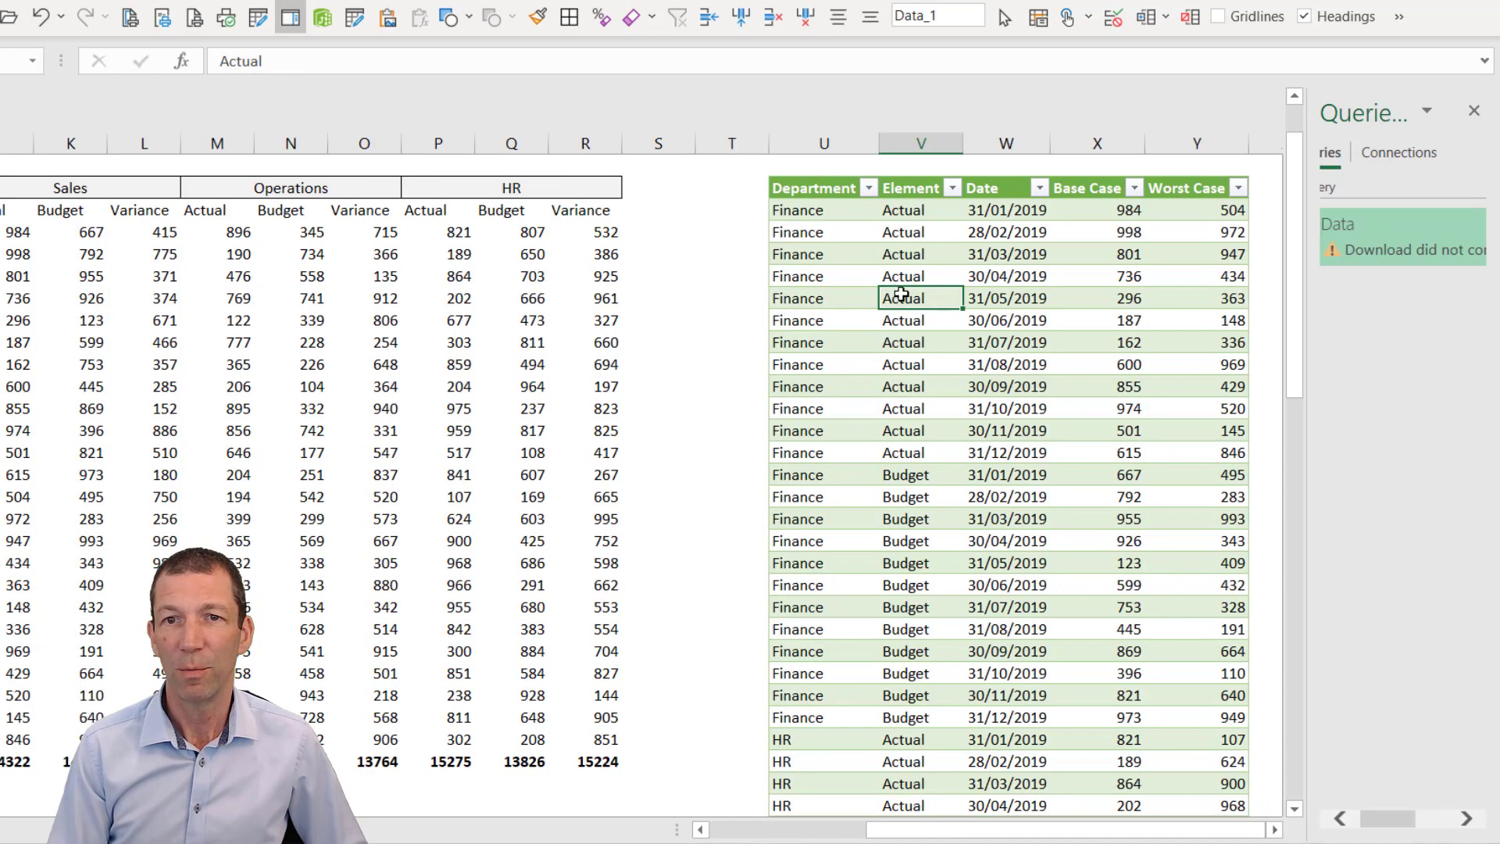
{"action": "right_click", "coordinate": [901, 293]}
{"action": "left_click", "coordinate": [969, 338]}
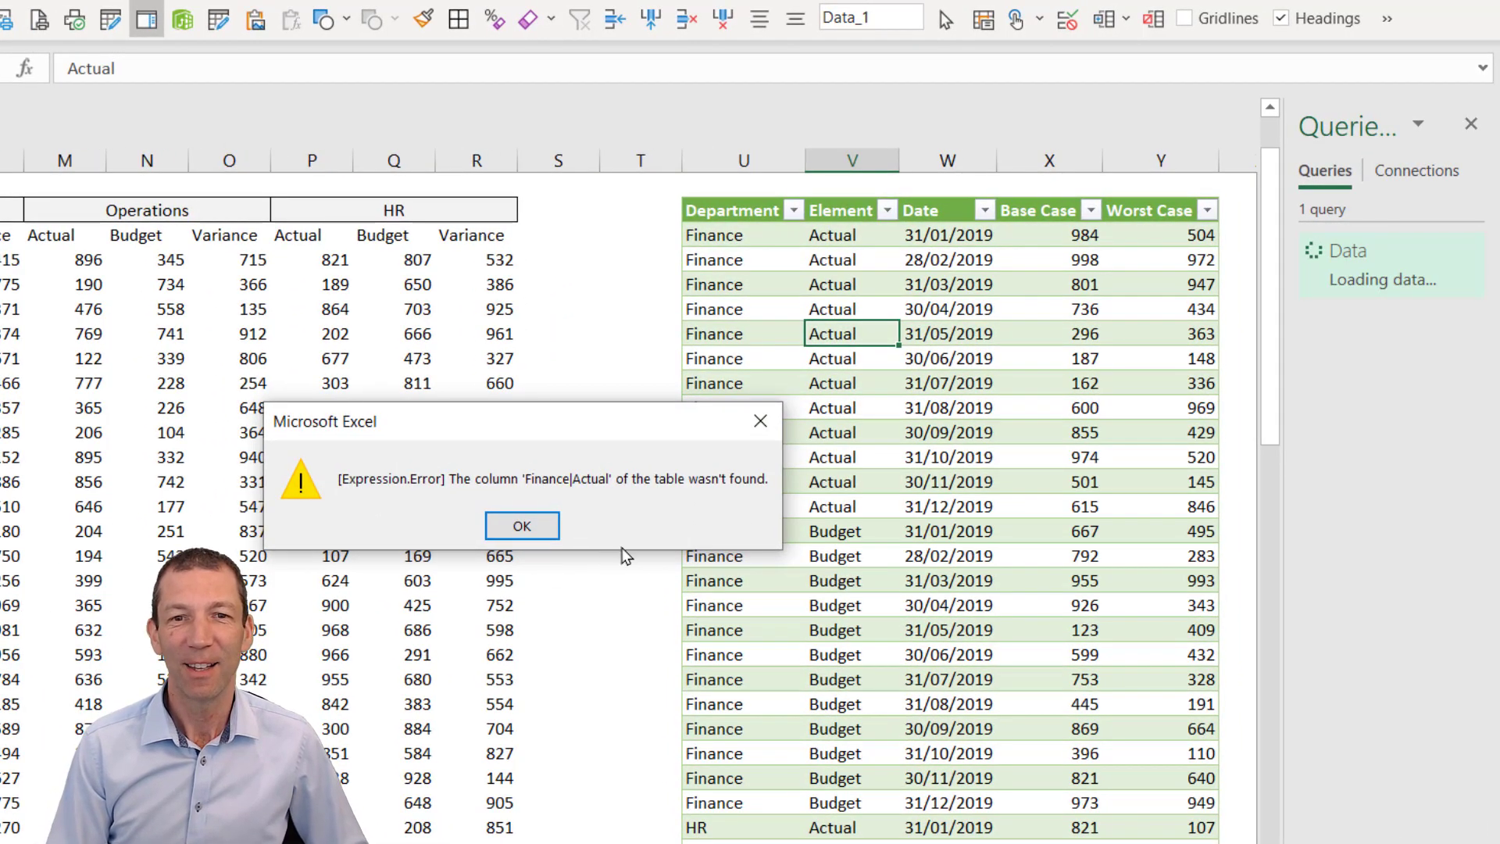
- Dismiss the refresh error and reopen the Data query in Power Query Editor
{"action": "left_click", "coordinate": [522, 527]}
{"action": "double_click", "coordinate": [1389, 272]}
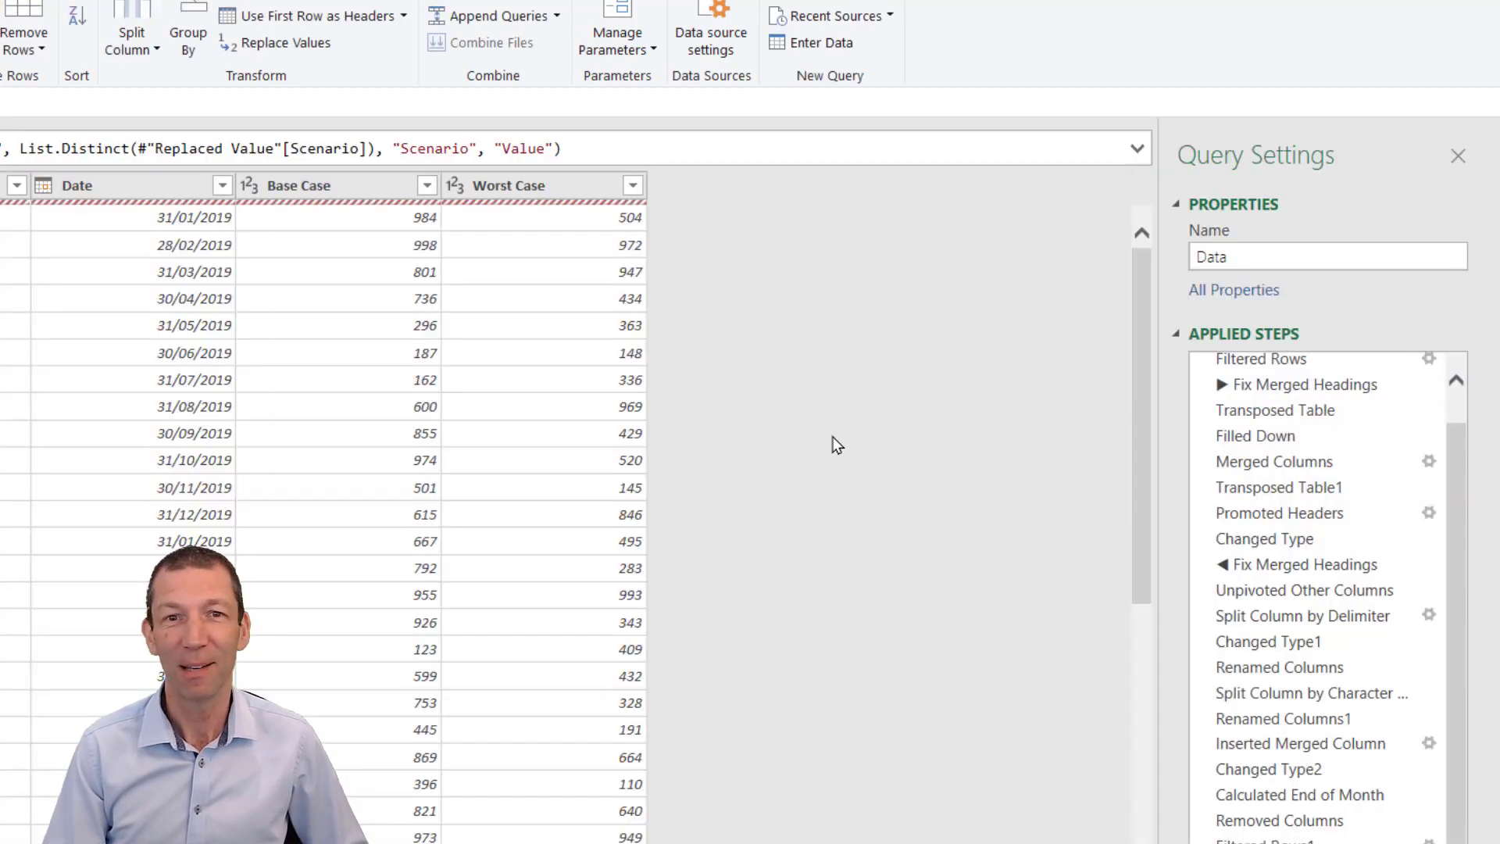
{"action": "scroll", "coordinate": [1250, 520], "scroll_direction": "up", "scroll_amount": 1}
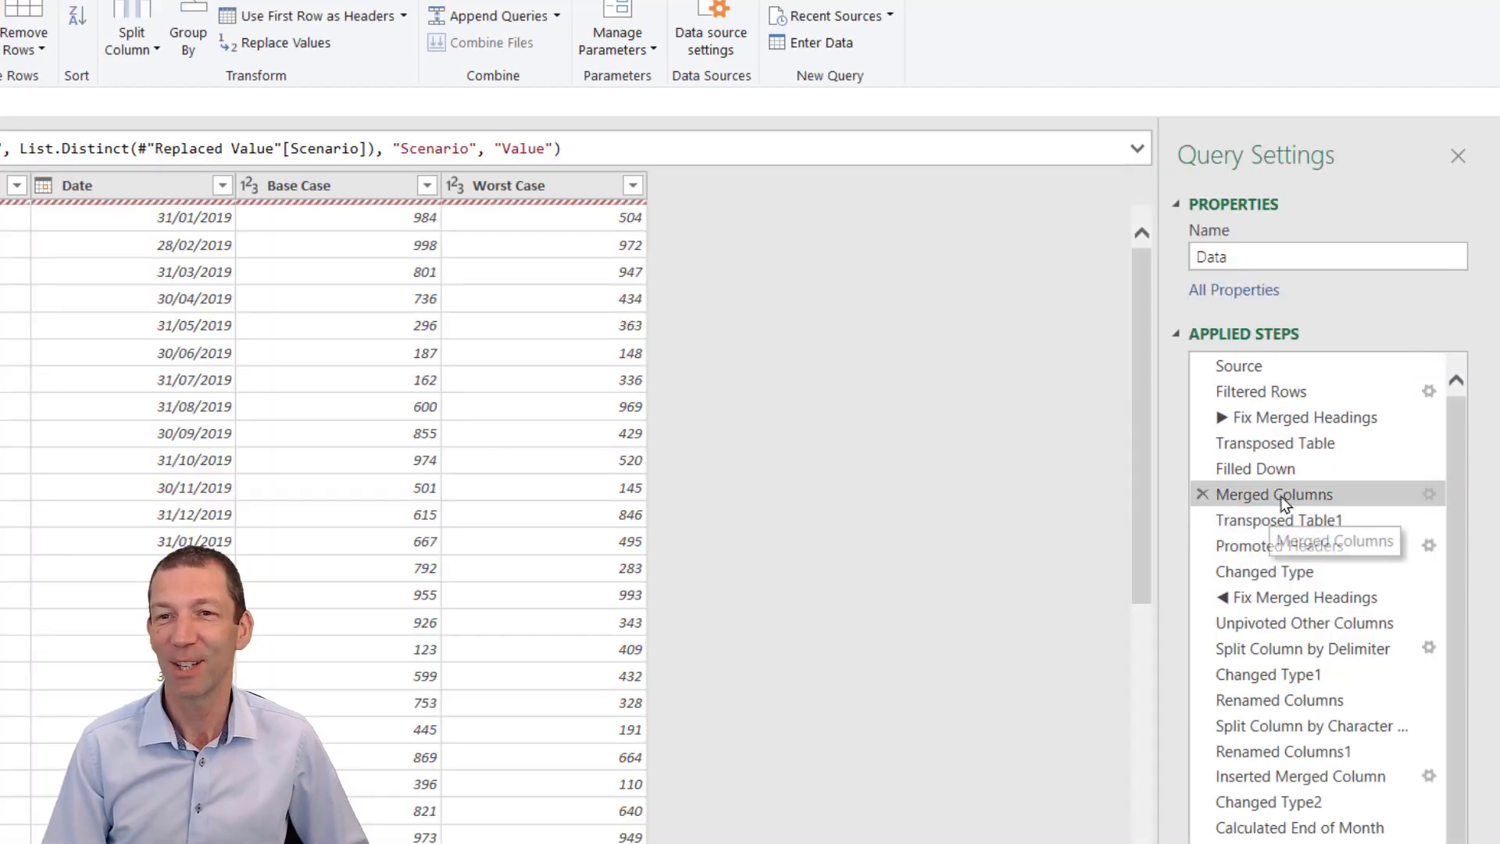
- Review each applied step's result from Filtered Rows down to Replaced Value
{"action": "left_click", "coordinate": [1286, 395]}
{"action": "left_click", "coordinate": [1266, 419]}
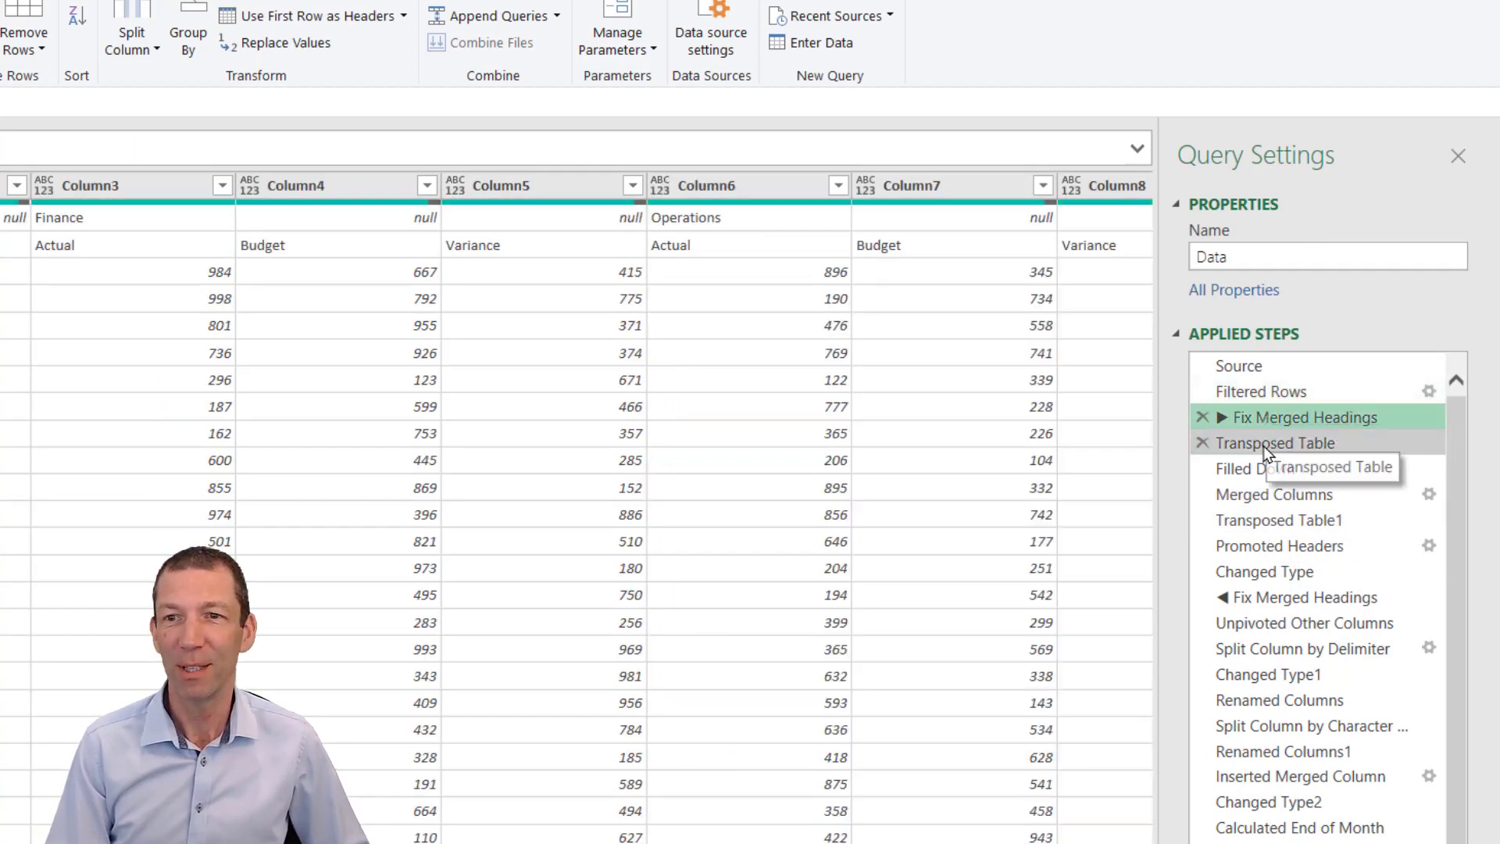
{"action": "left_click", "coordinate": [1266, 443]}
{"action": "left_click", "coordinate": [1263, 469]}
{"action": "left_click", "coordinate": [1266, 495]}
{"action": "left_click", "coordinate": [1266, 521]}
{"action": "left_click", "coordinate": [1266, 547]}
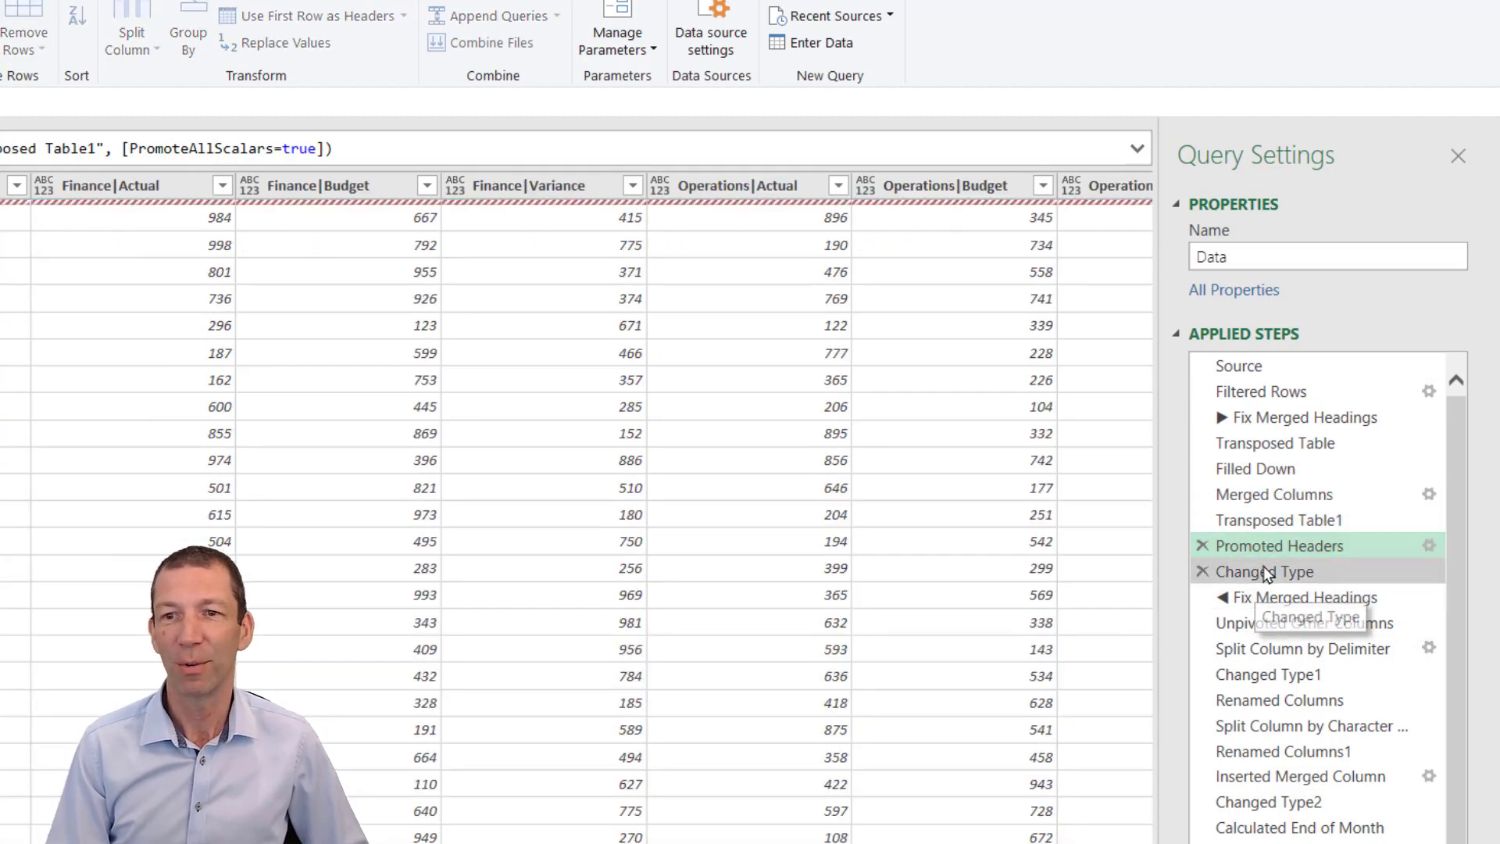
{"action": "left_click", "coordinate": [1266, 571]}
{"action": "left_click", "coordinate": [1254, 598]}
{"action": "left_click", "coordinate": [1259, 624]}
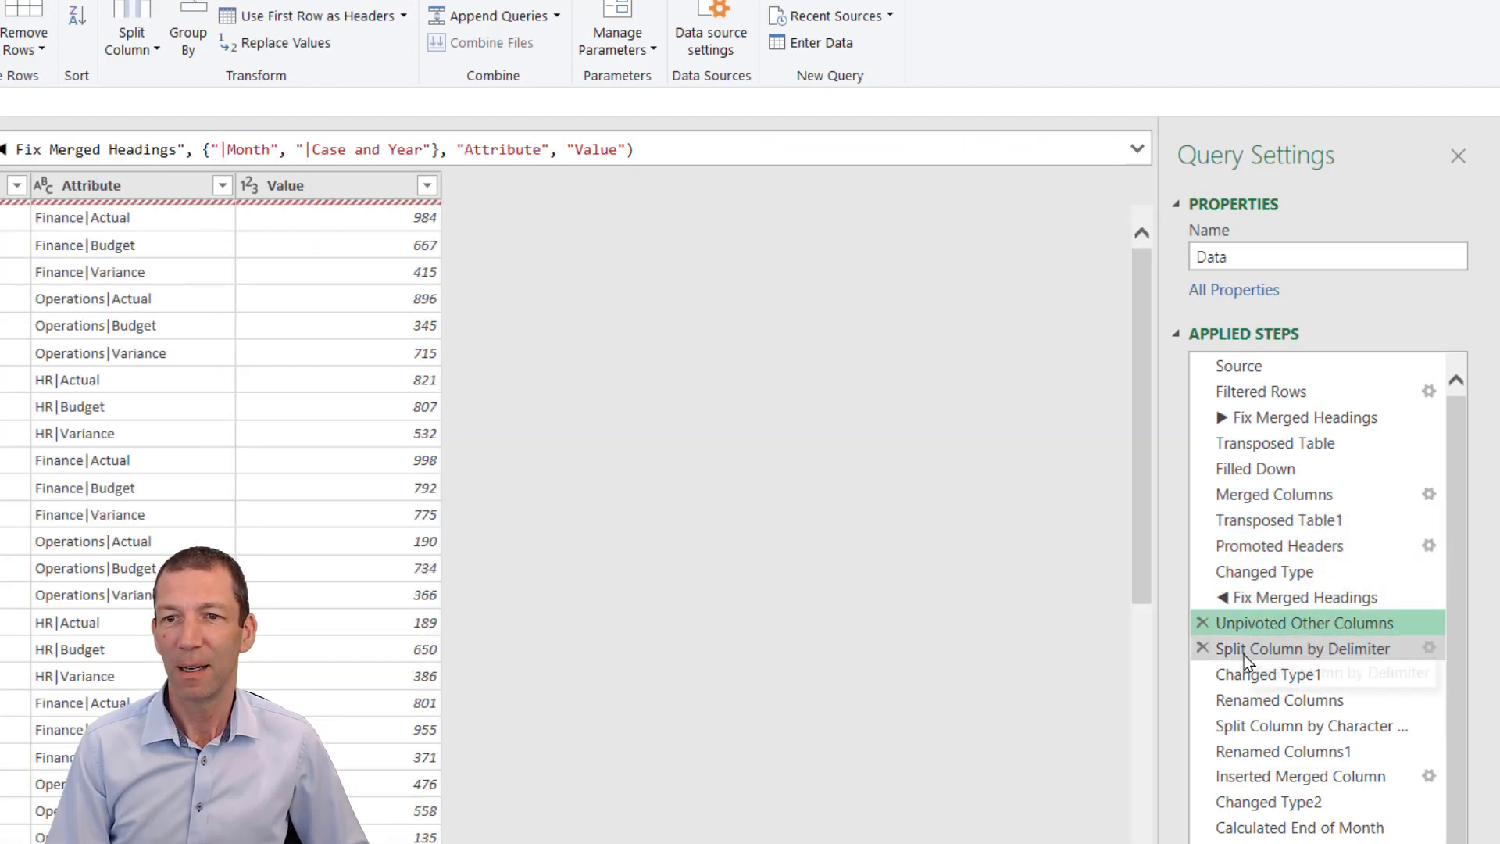
{"action": "left_click", "coordinate": [1248, 650]}
{"action": "left_click", "coordinate": [1247, 675]}
{"action": "left_click", "coordinate": [1248, 701]}
{"action": "left_click", "coordinate": [1248, 728]}
{"action": "left_click", "coordinate": [1248, 752]}
{"action": "left_click", "coordinate": [1248, 738]}
{"action": "left_click", "coordinate": [1253, 770]}
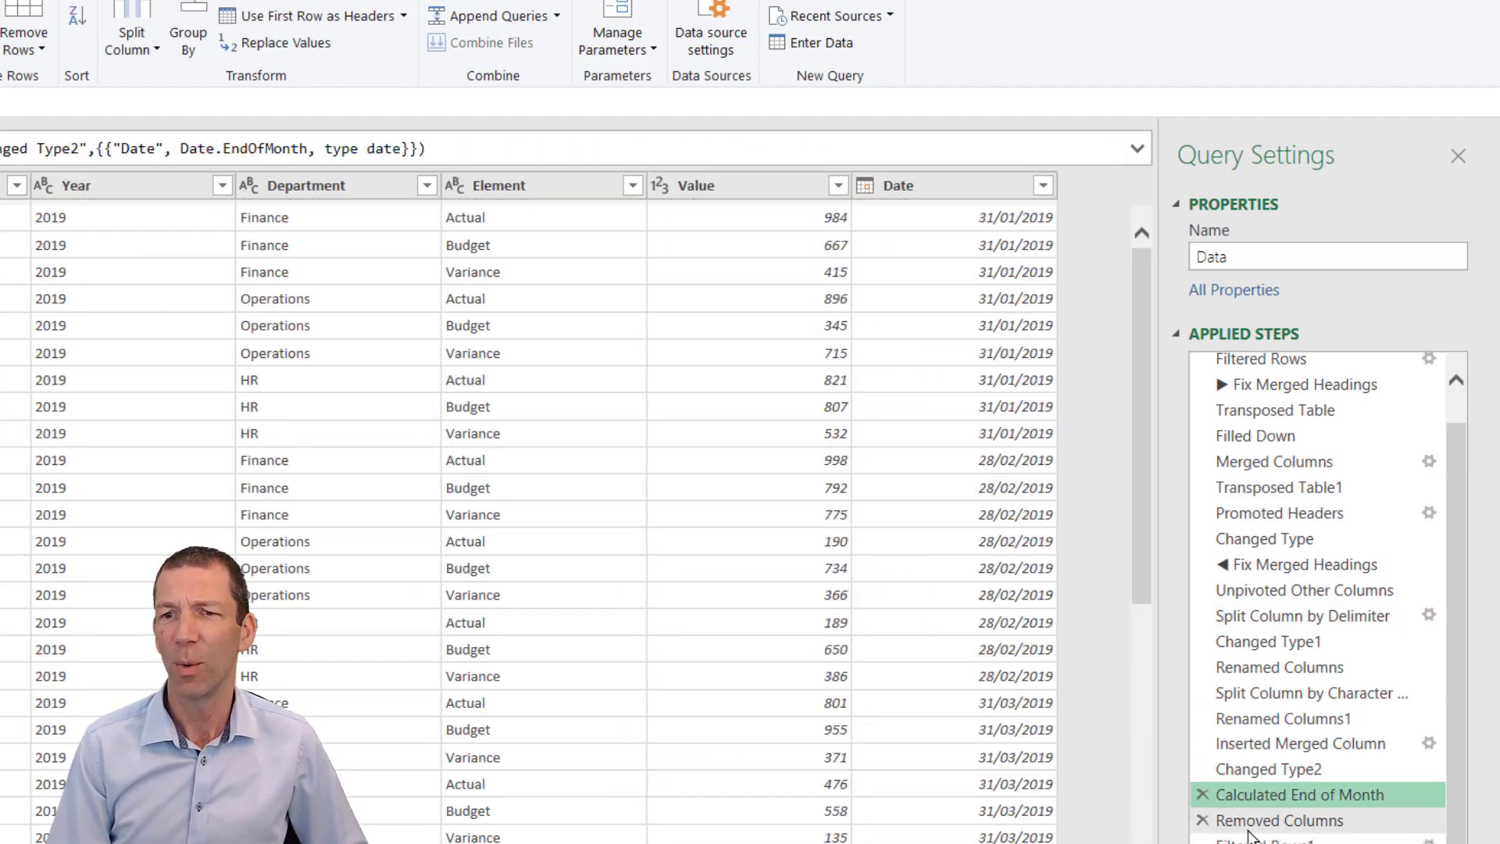
{"action": "key", "text": "Down"}
{"action": "key", "text": "Down"}
{"action": "key", "text": "Down"}
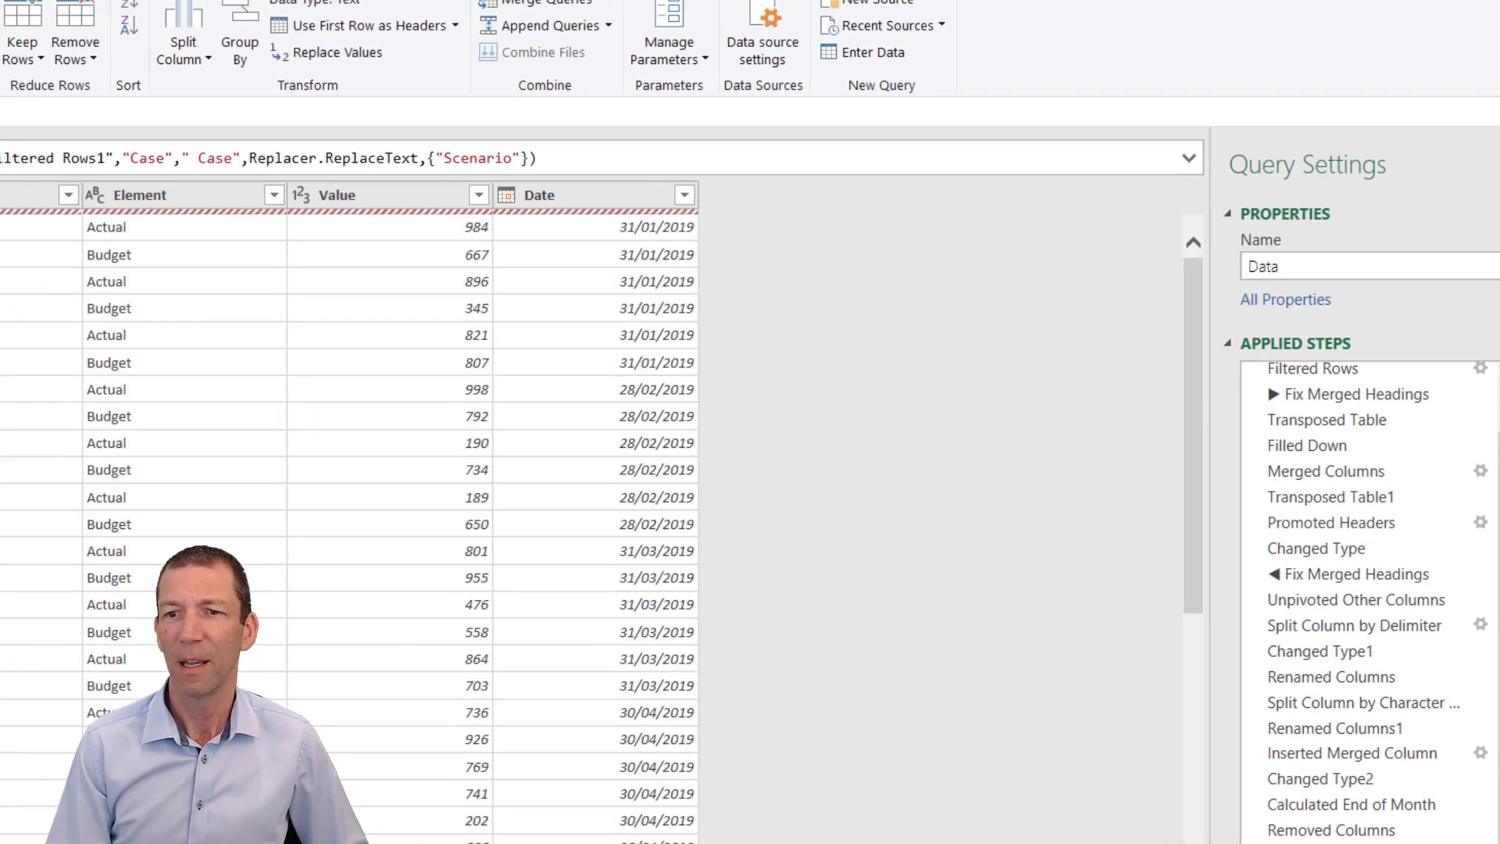
- Reveal the missing 'Finance|Actual' error at the final step and compare earlier steps to isolate Changed Type
{"action": "key", "text": "Down"}
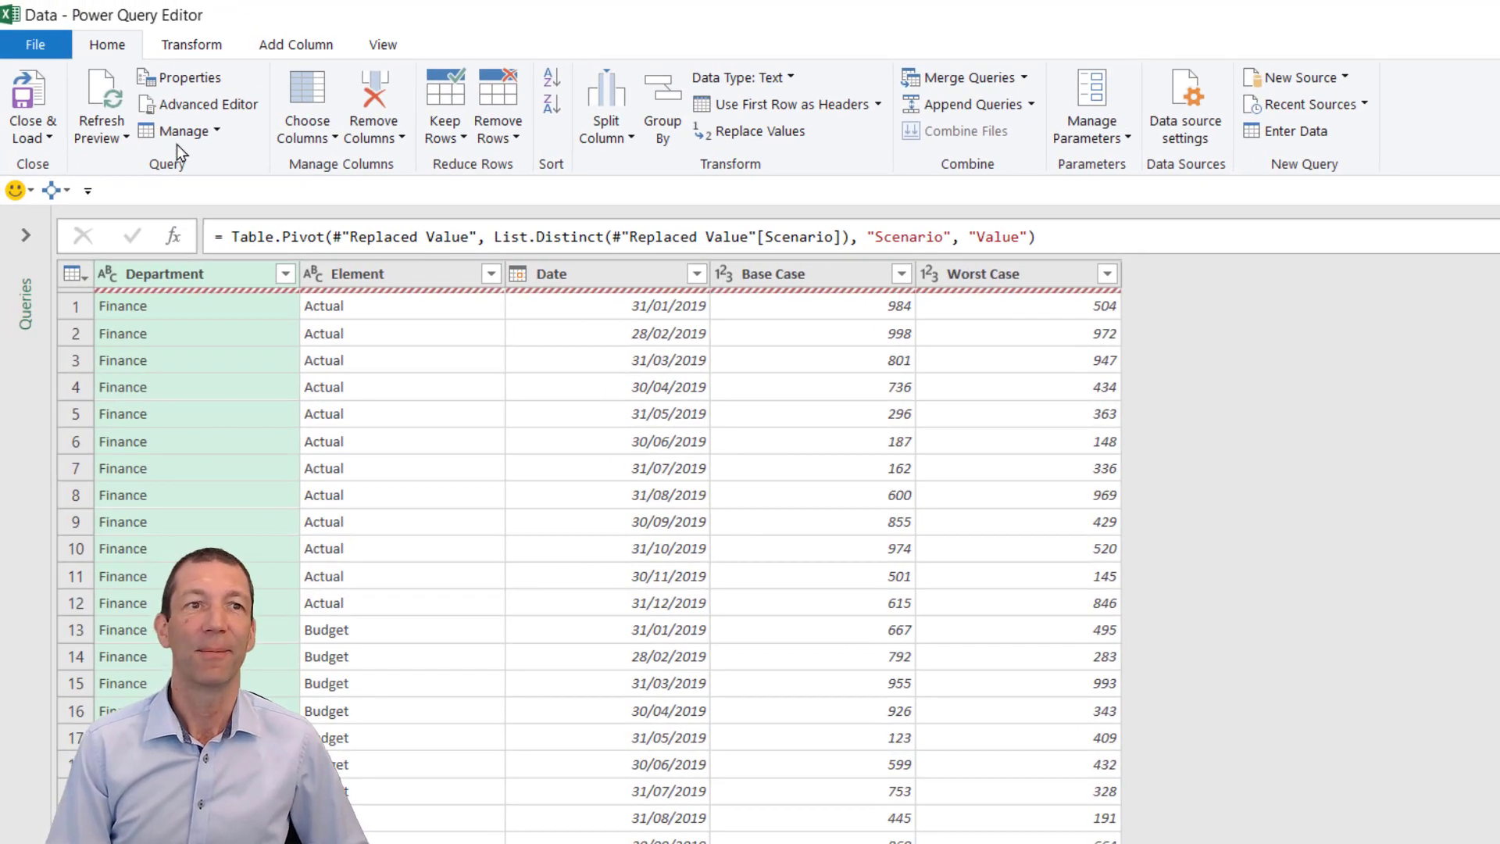
{"action": "left_click", "coordinate": [104, 88]}
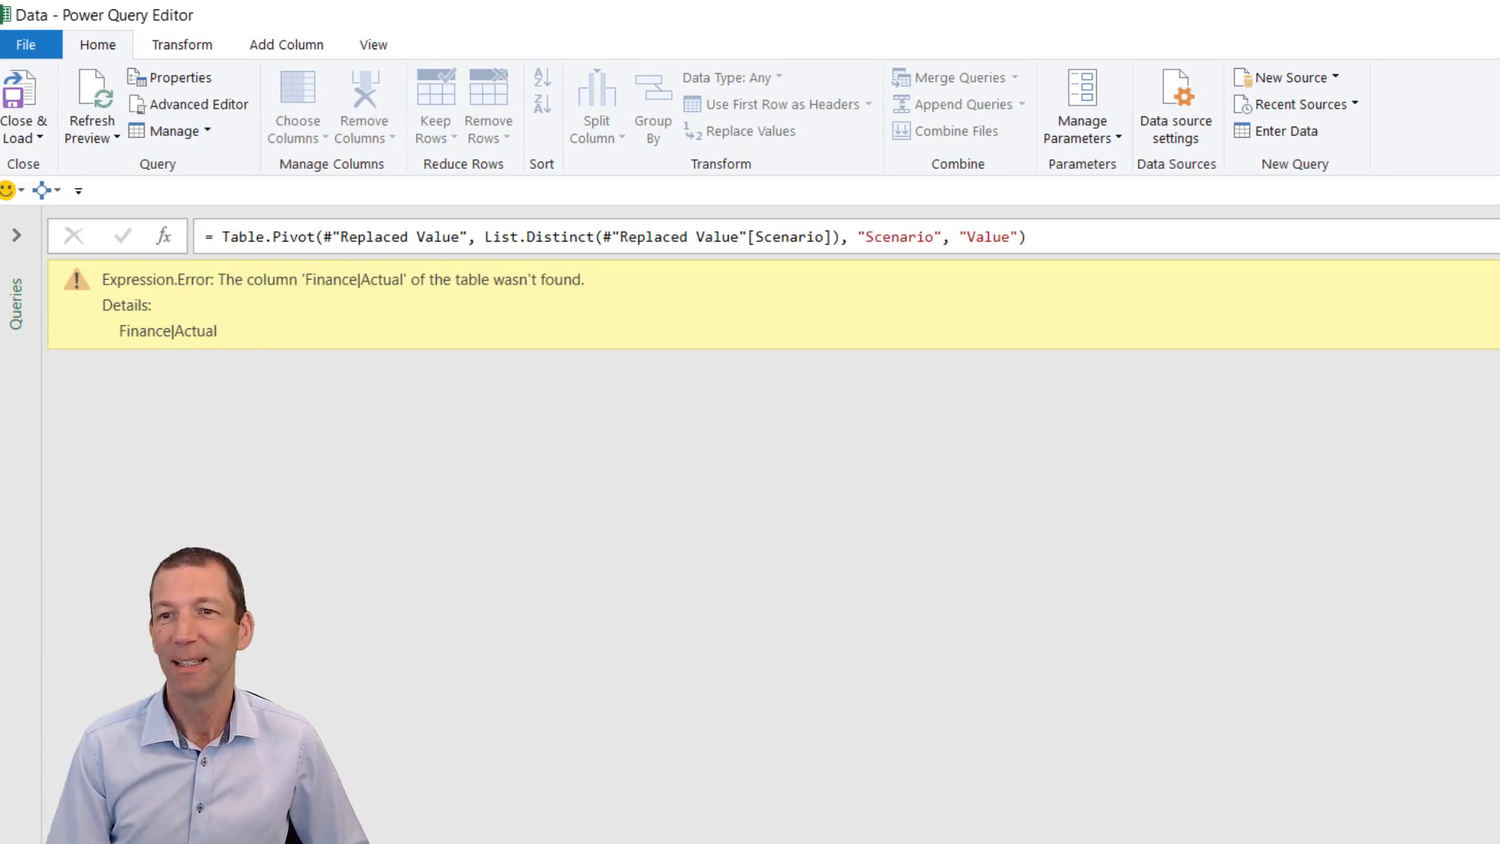
{"action": "left_click", "coordinate": [1413, 533]}
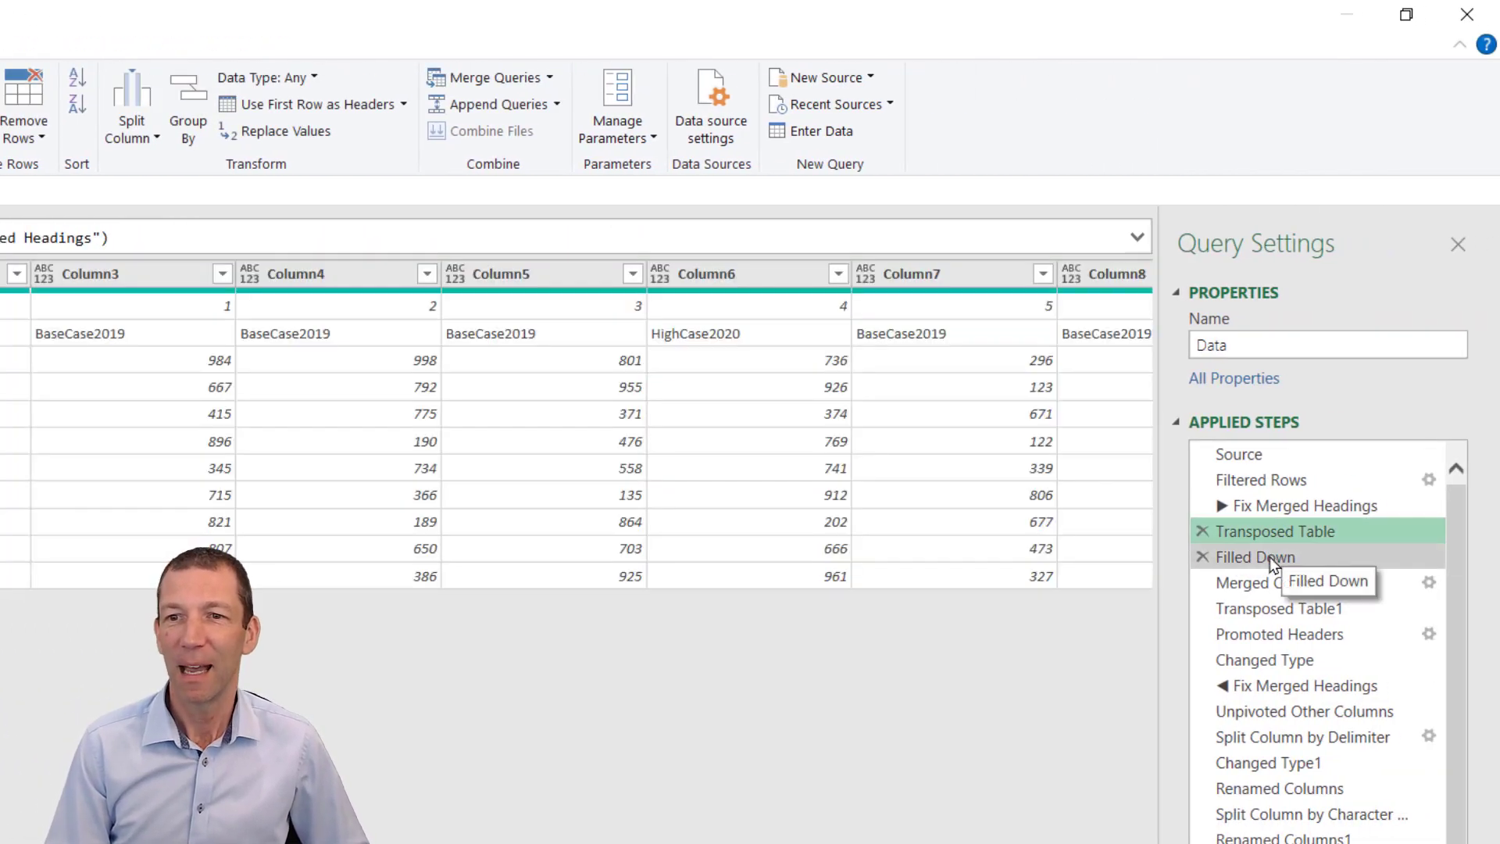
{"action": "left_click", "coordinate": [1271, 558]}
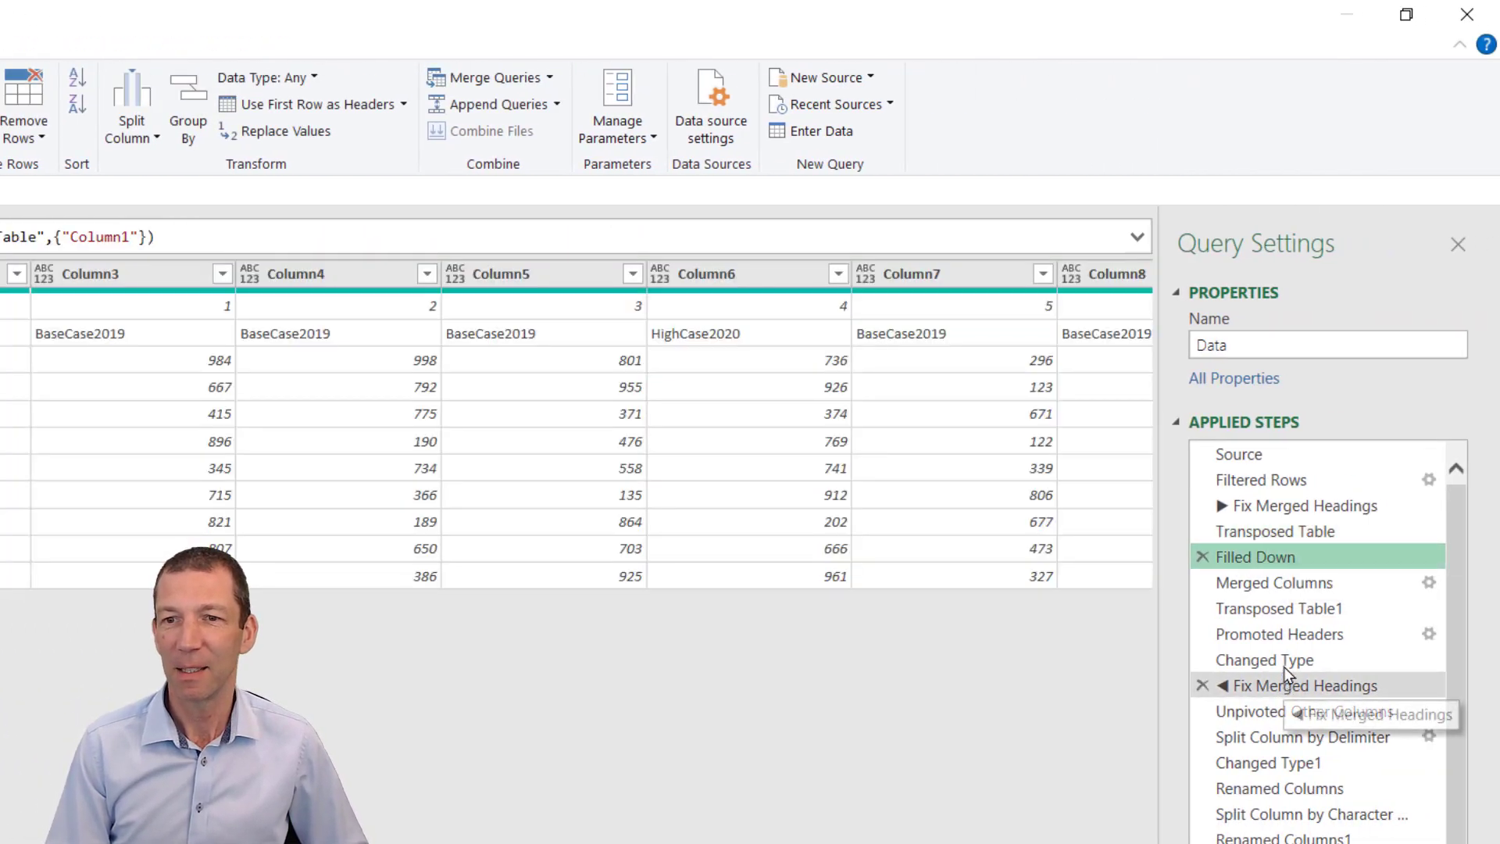
{"action": "left_click", "coordinate": [1279, 635]}
{"action": "left_click", "coordinate": [1269, 662]}
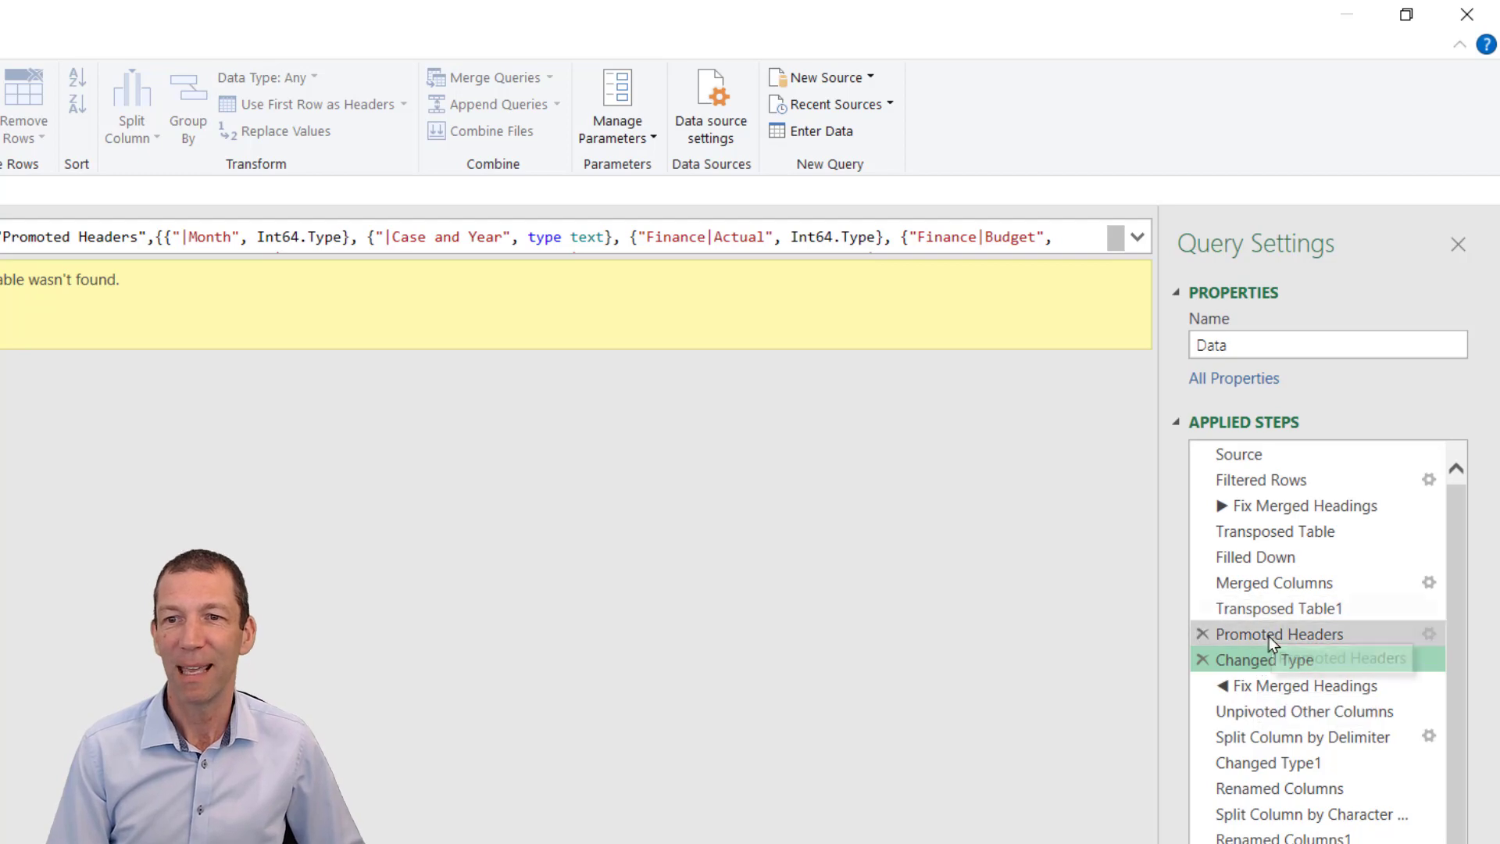
- Recheck Promoted Headers against Changed Type, then delete the Changed Type step
{"action": "left_click", "coordinate": [1269, 636]}
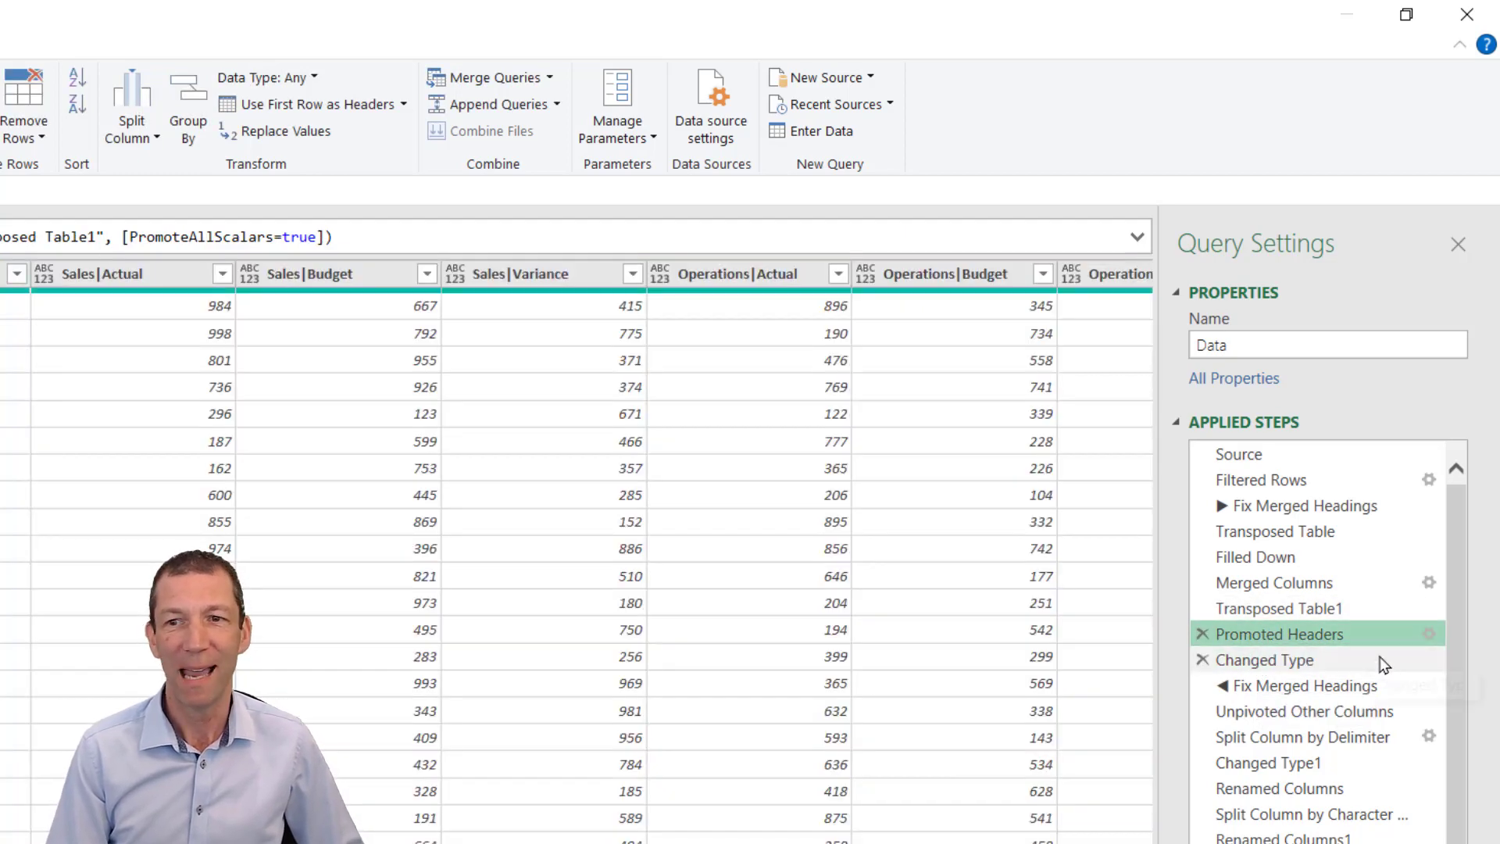
{"action": "left_click", "coordinate": [1286, 659]}
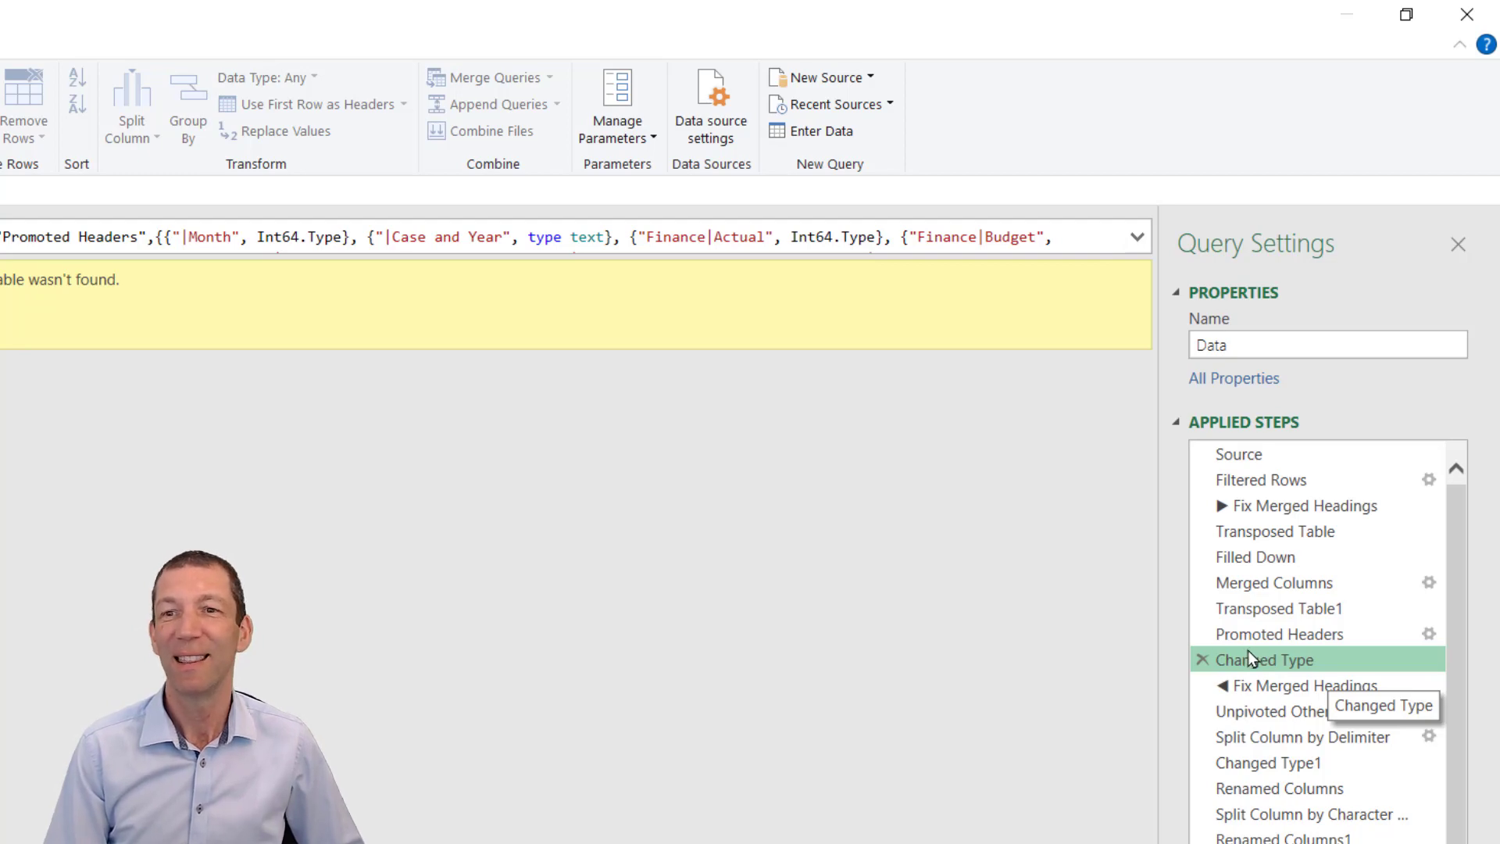
{"action": "left_click", "coordinate": [1203, 662]}
{"action": "left_click", "coordinate": [636, 590]}
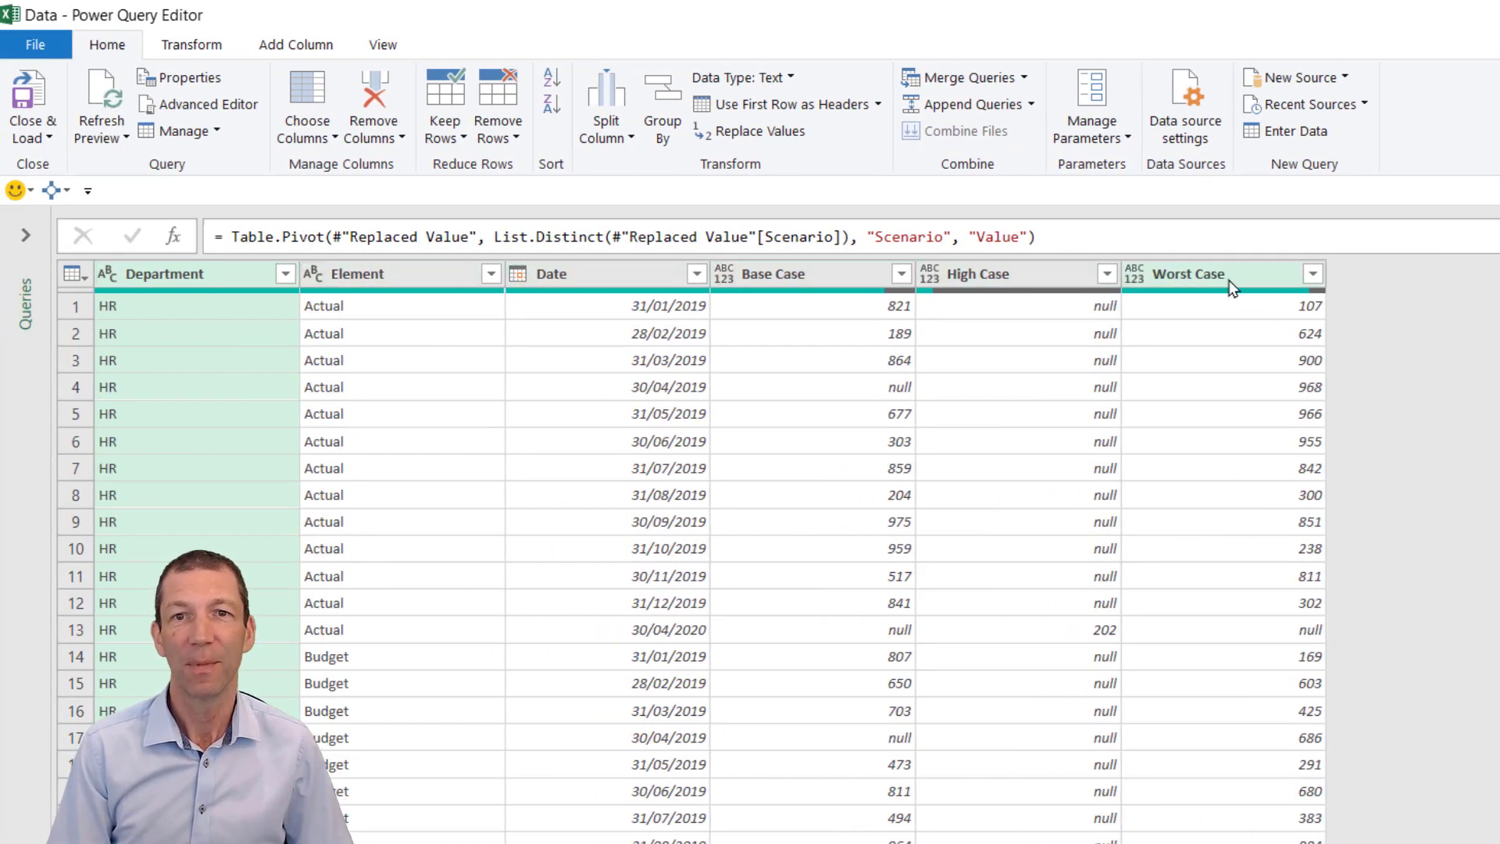
- Select Base Case through Worst Case and set all three columns to Whole Number
{"action": "left_click", "coordinate": [785, 273]}
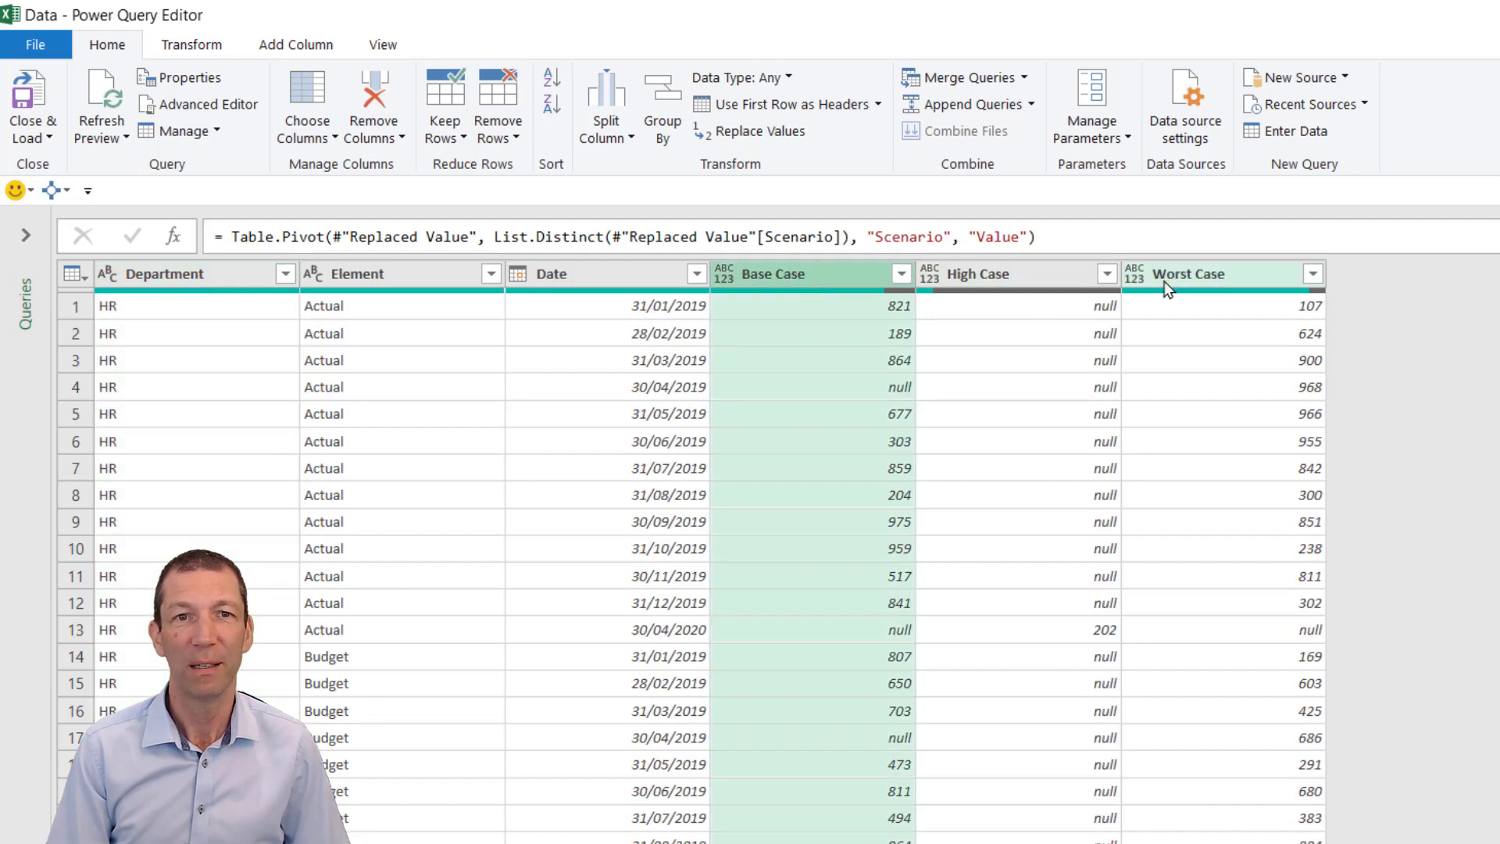
{"action": "left_click", "coordinate": [1229, 274], "text": "shift"}
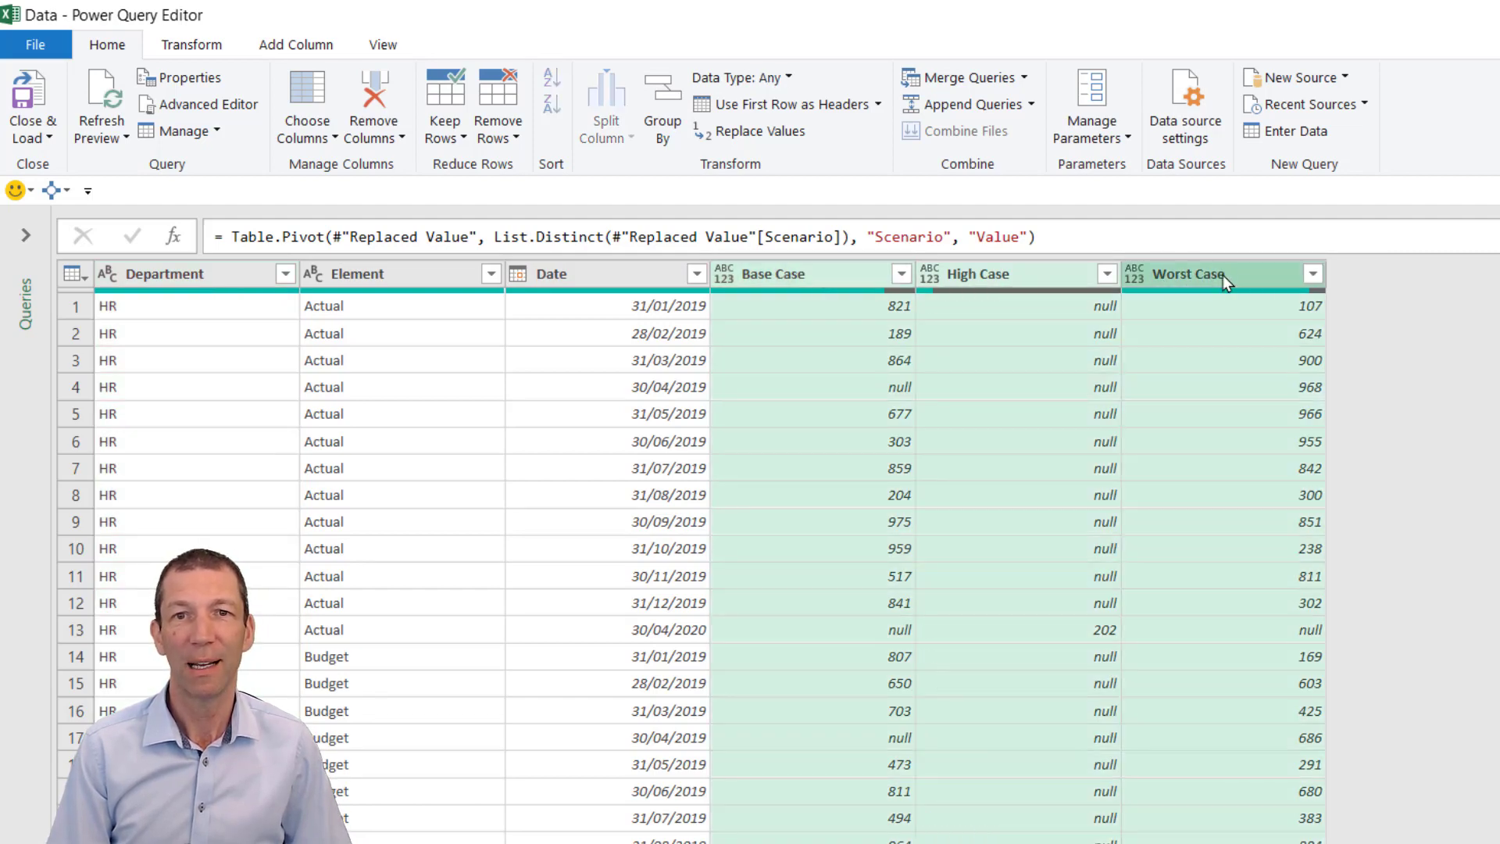
{"action": "left_click", "coordinate": [1136, 274]}
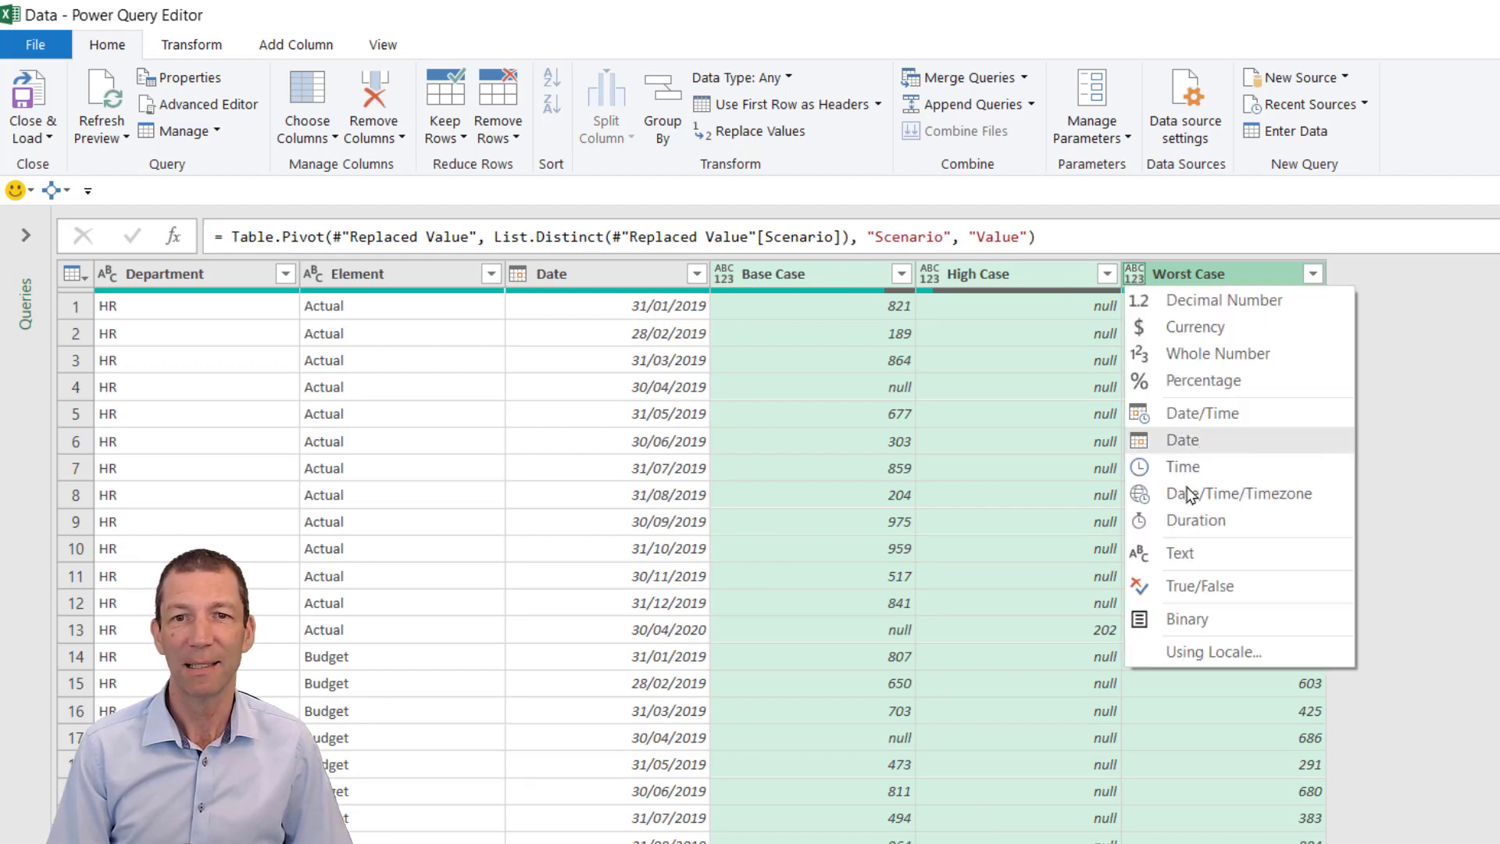
{"action": "left_click", "coordinate": [1193, 354]}
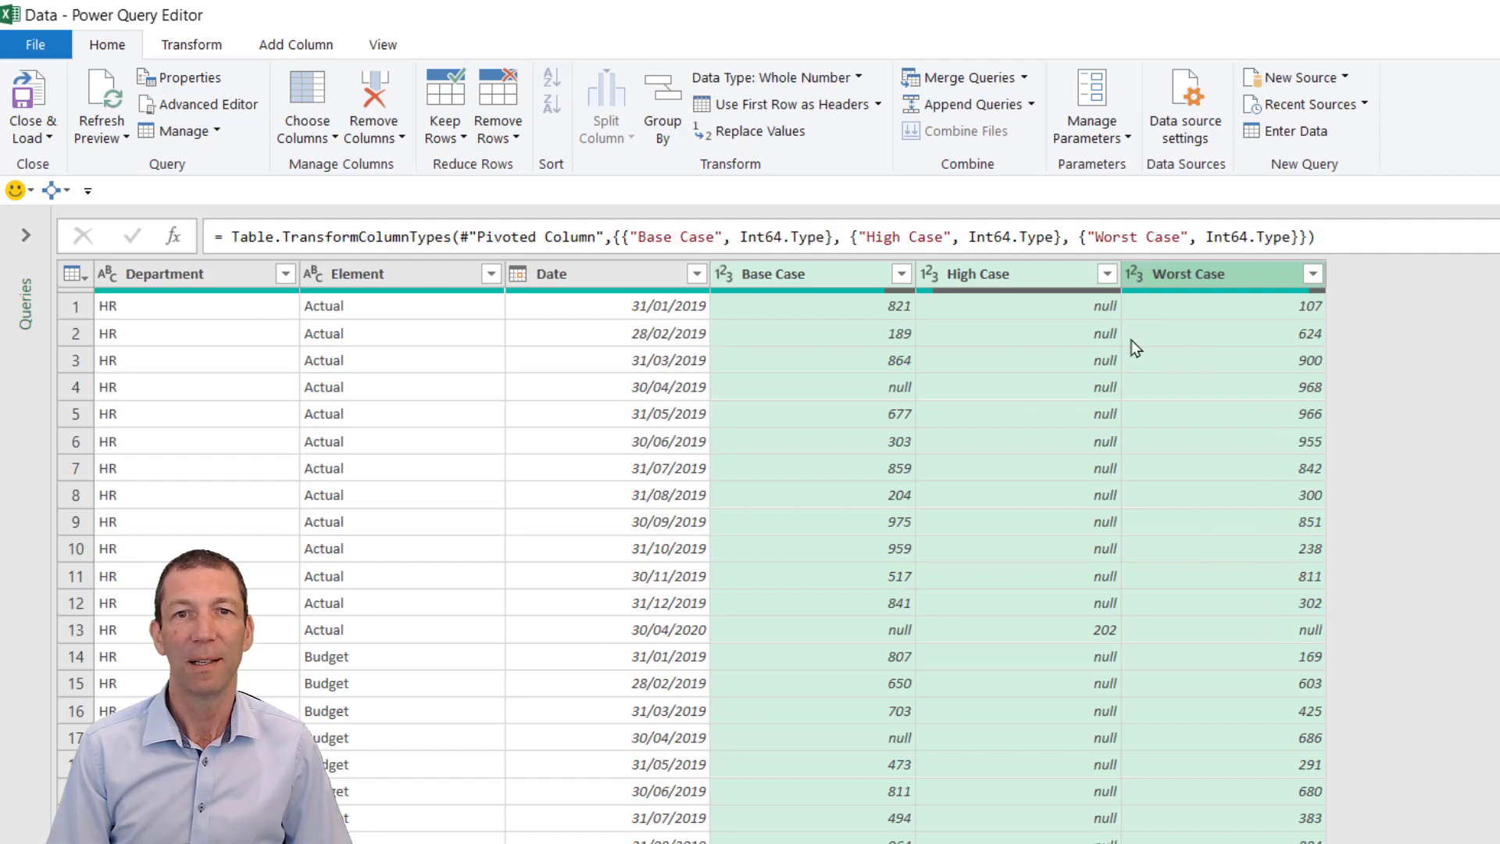
- Load the repaired query and verify High Case values 202 and 666 for 30/04/2020
{"action": "left_click", "coordinate": [24, 98]}
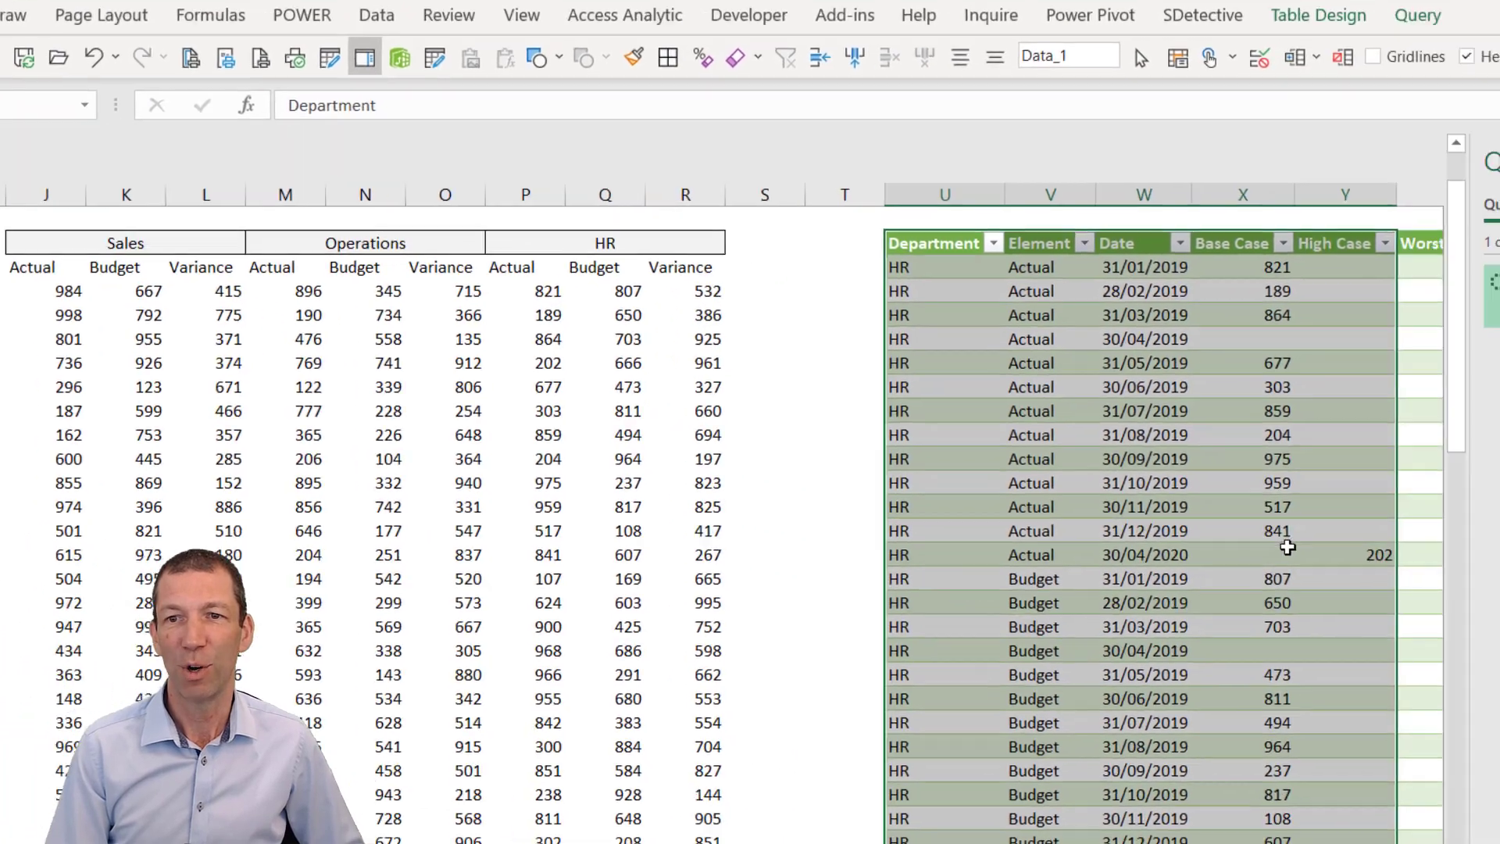
{"action": "left_click", "coordinate": [1321, 553]}
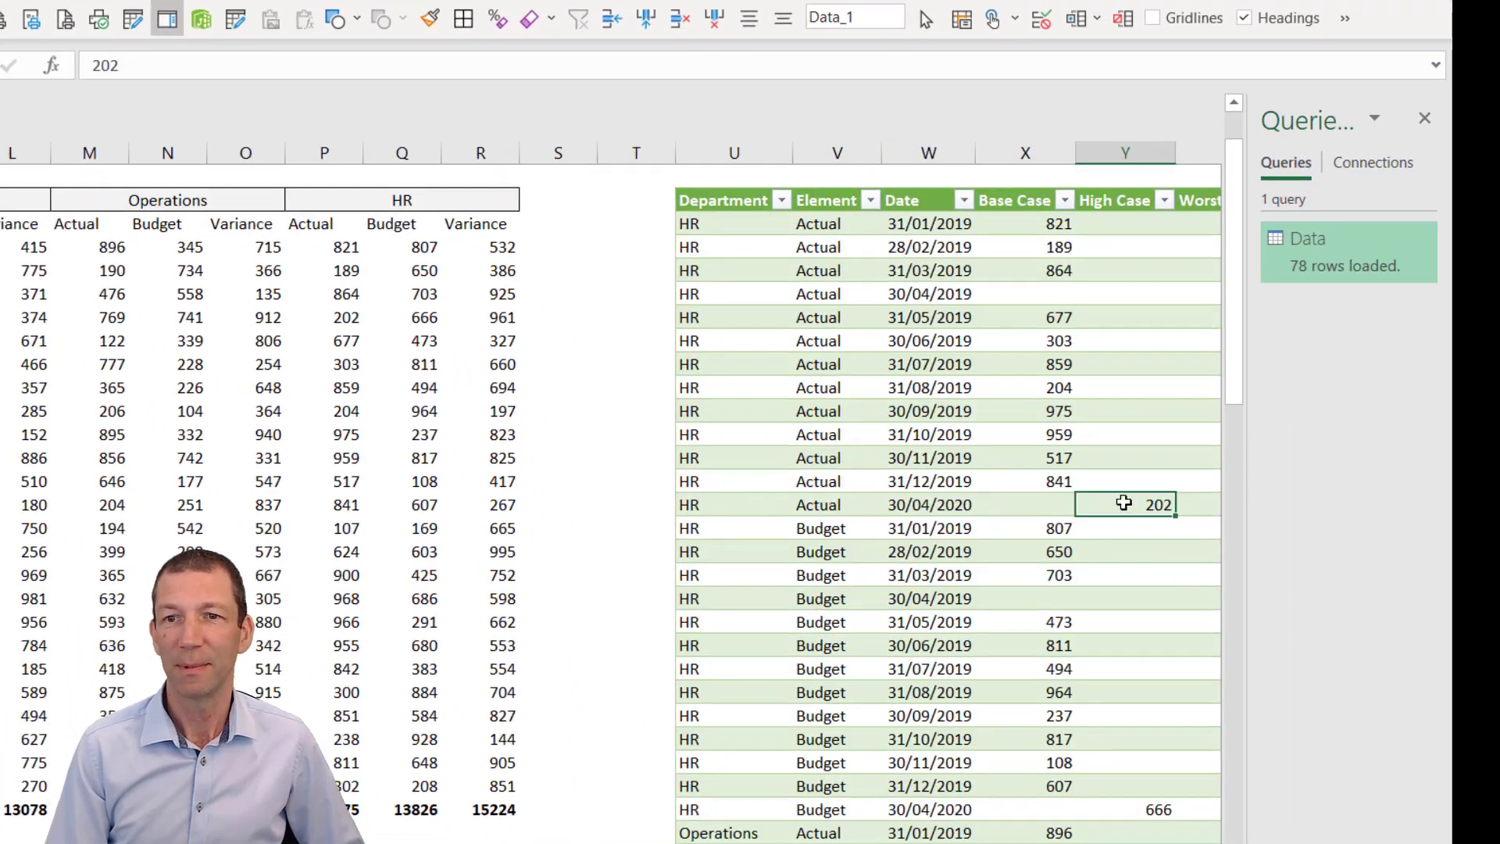
{"action": "scroll", "coordinate": [1123, 503], "scroll_direction": "right", "scroll_amount": 1}
{"action": "scroll", "coordinate": [1123, 503], "scroll_direction": "right", "scroll_amount": 2}
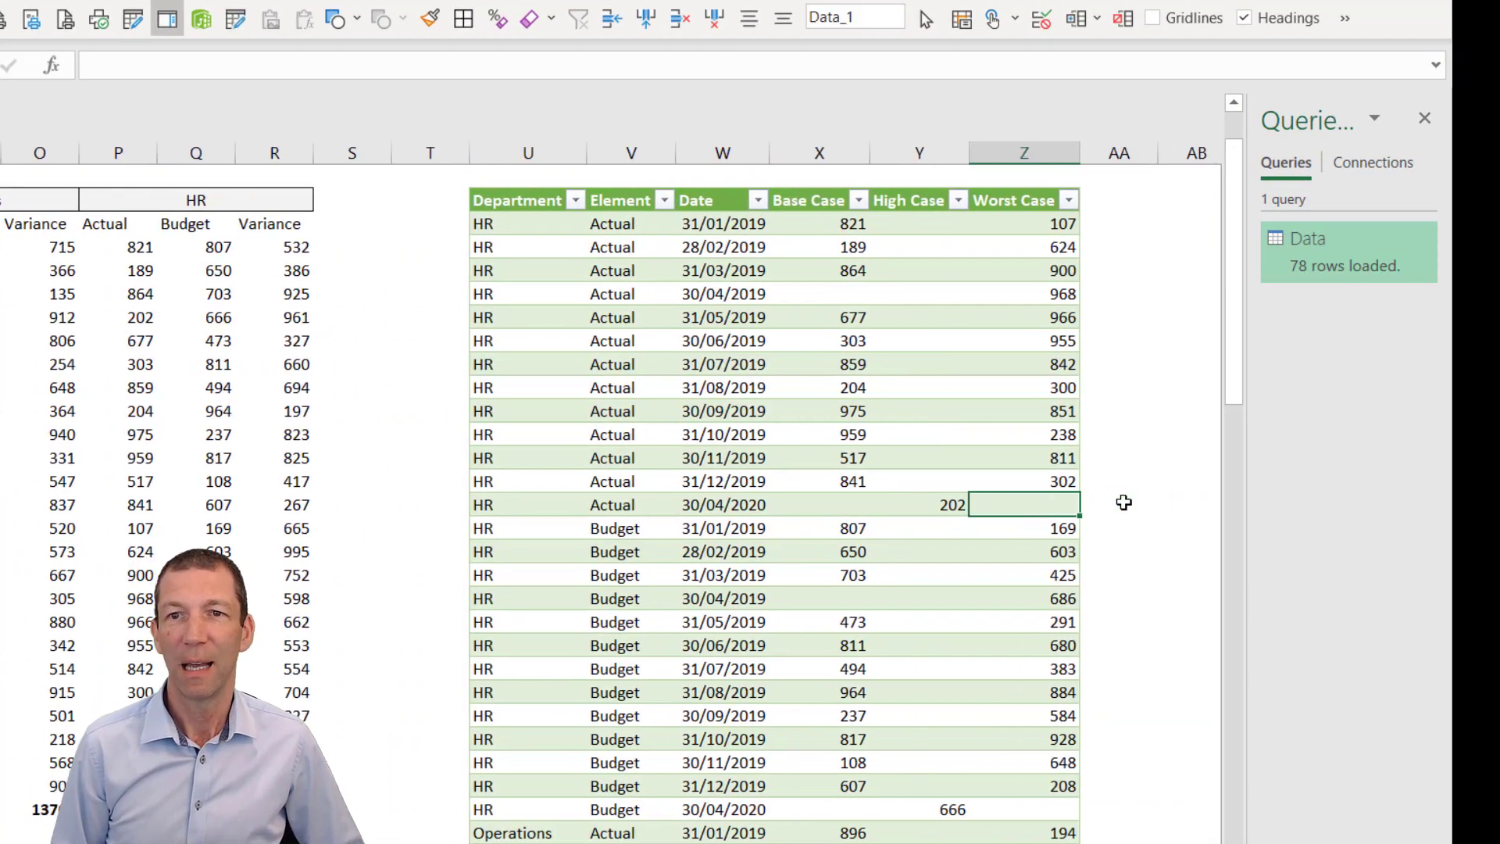
{"action": "left_click", "coordinate": [723, 504]}
{"action": "left_click", "coordinate": [947, 808]}
{"action": "left_click", "coordinate": [750, 809]}
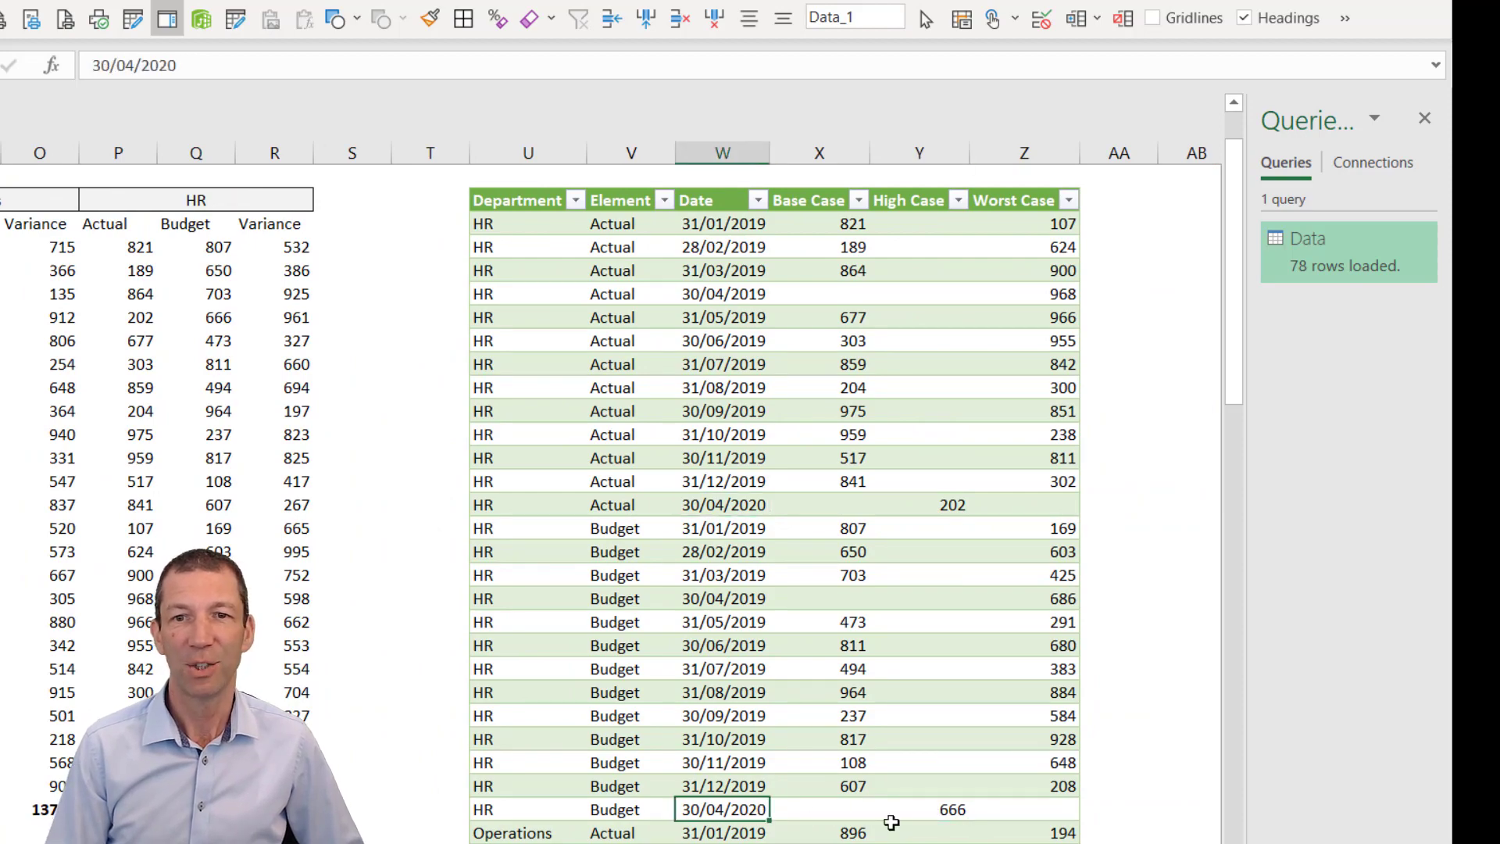
- Recheck the HR Actual 30/04/2020 High Case value 666, then return to the source Case and Year entry
{"action": "left_click", "coordinate": [636, 505]}
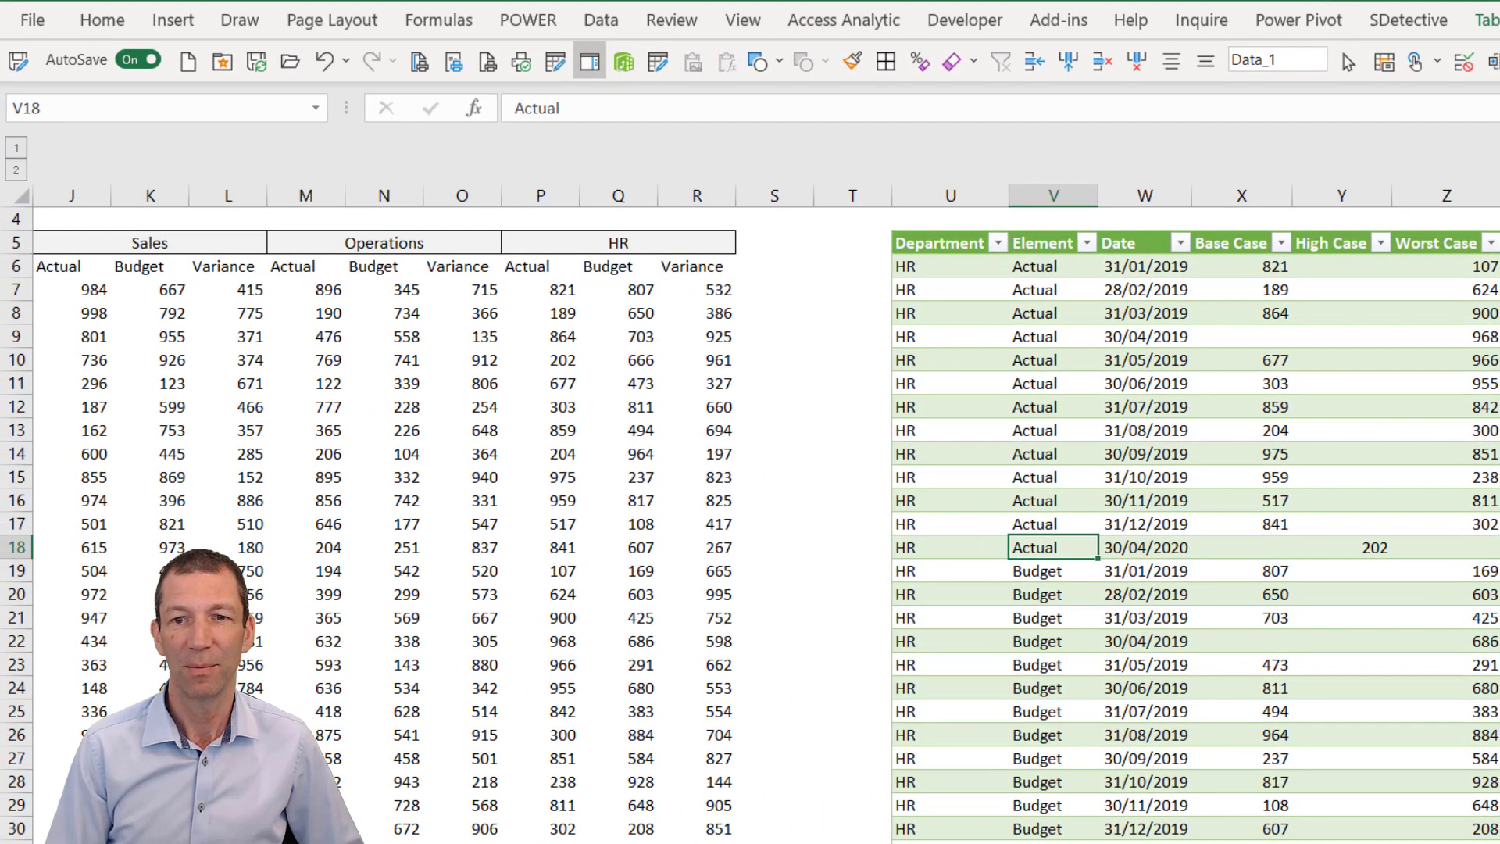
{"action": "left_click", "coordinate": [953, 811]}
{"action": "left_click_drag", "start_coordinate": [332, 430], "coordinate": [249, 422]}
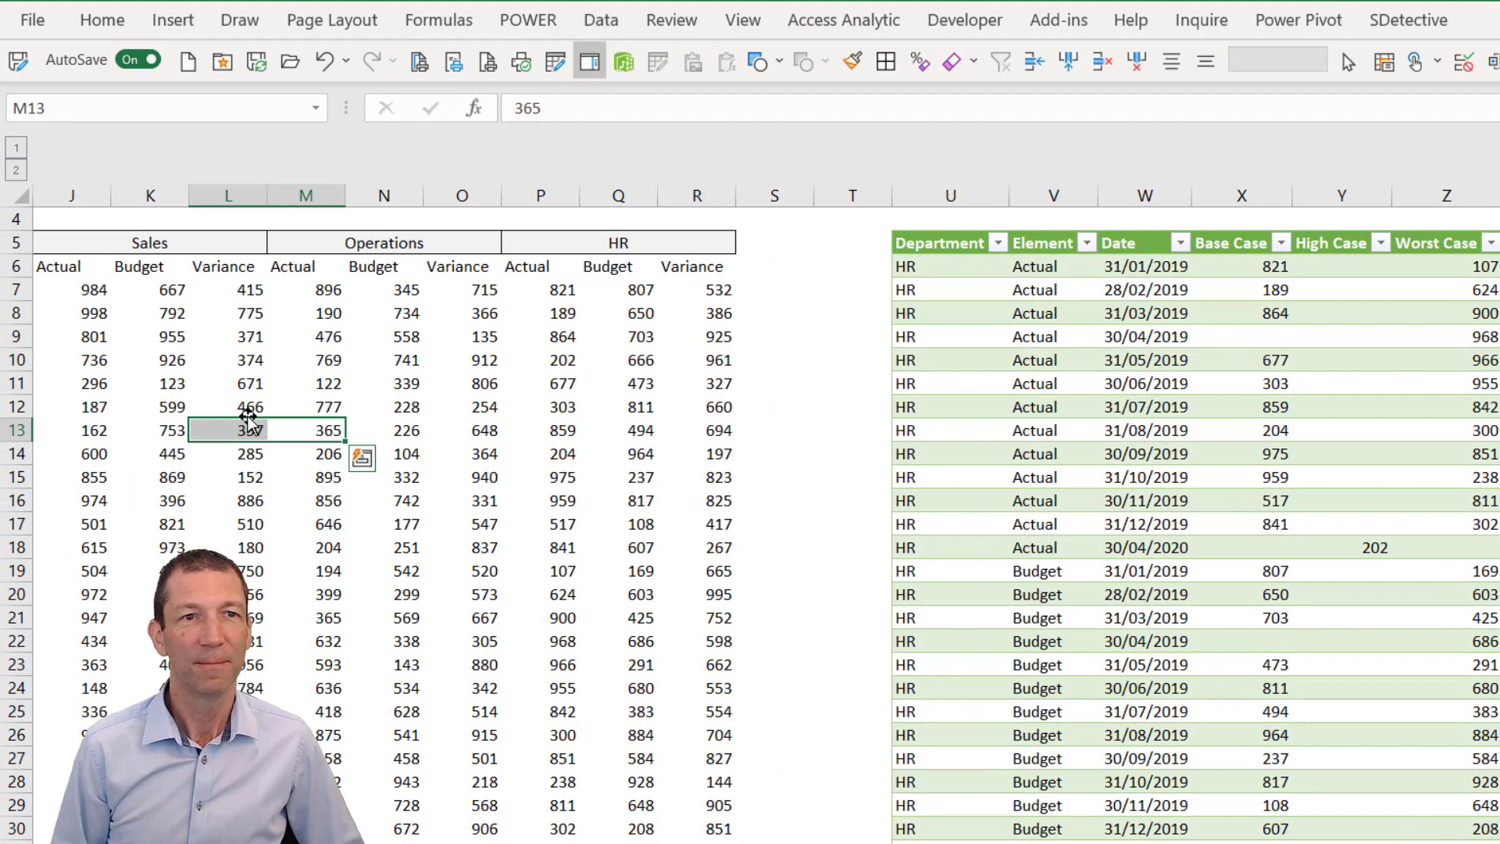
{"action": "key", "text": "Left"}
{"action": "key", "text": "Left"}
{"action": "key", "text": "Left"}
{"action": "key", "text": "Left"}
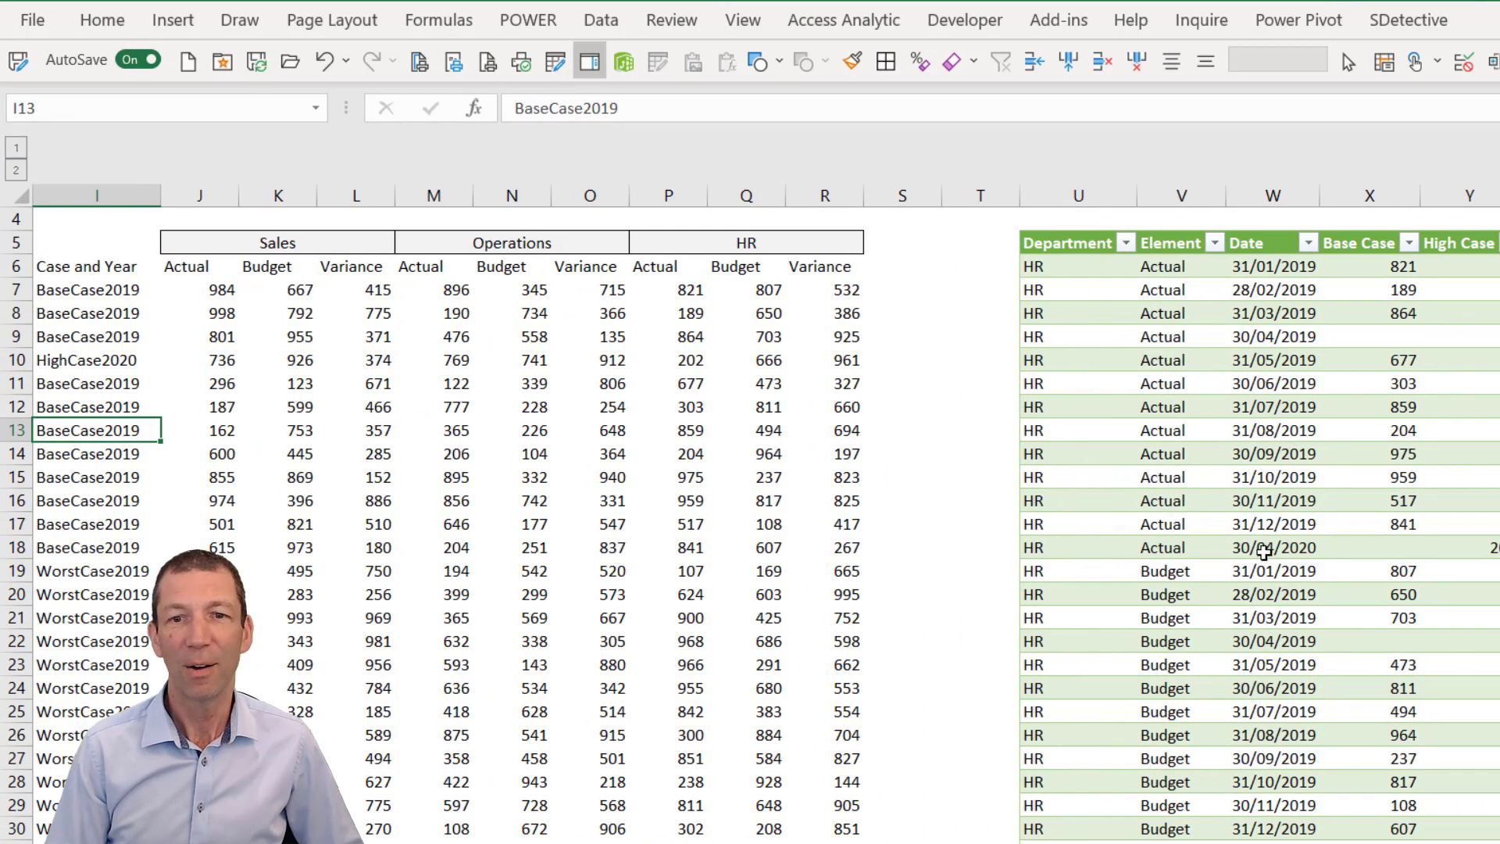